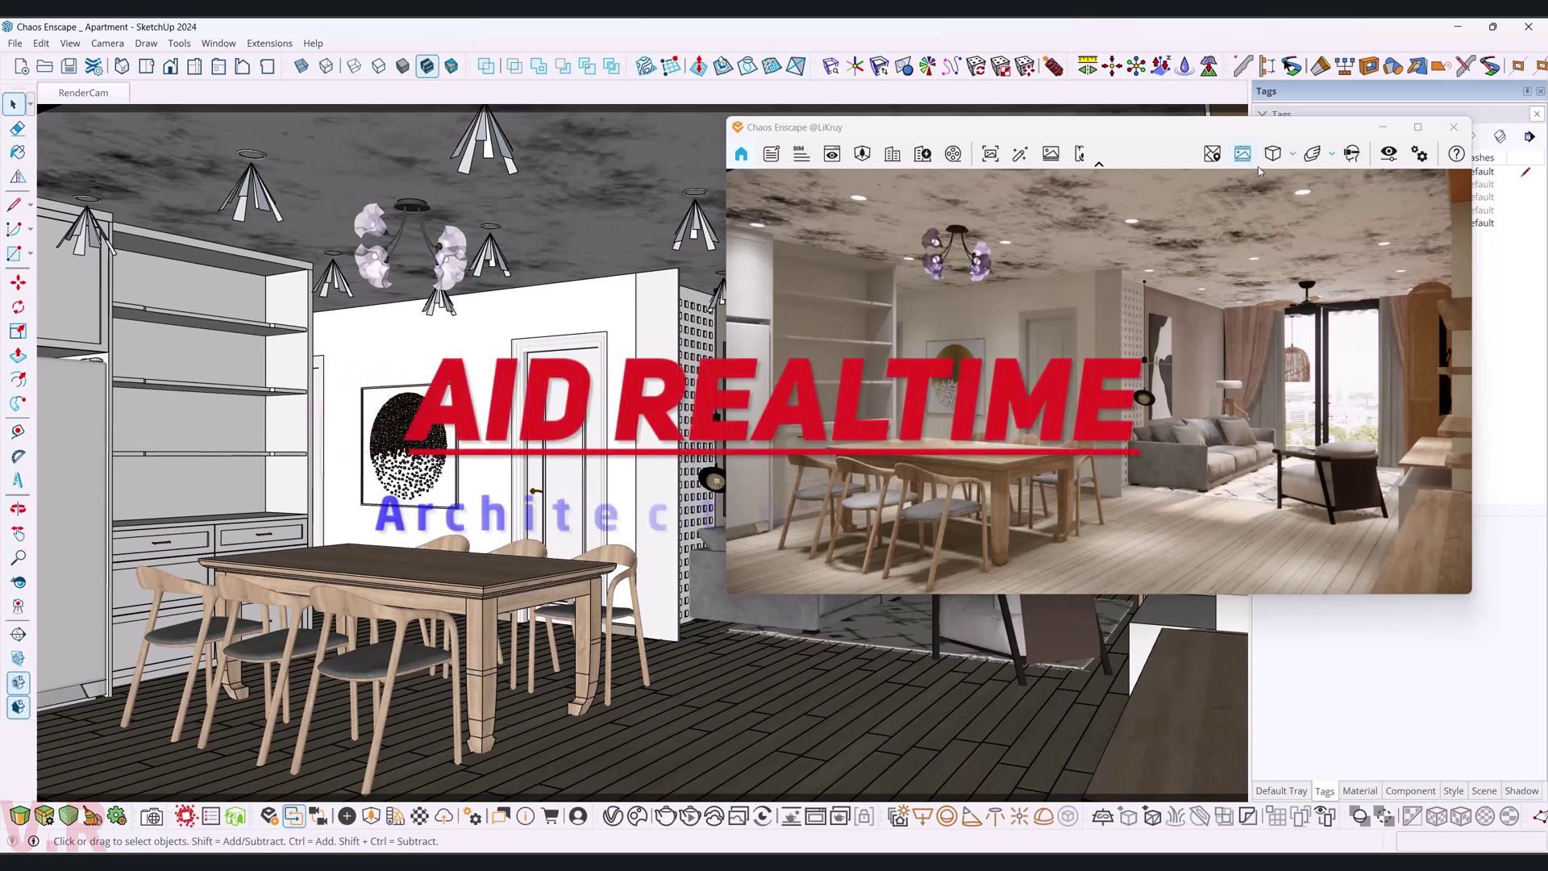
- Move the Enscape and Material Editor windows aside and sample the floor's SAN 465SC04 material
drag(1257, 132, 1290, 118)
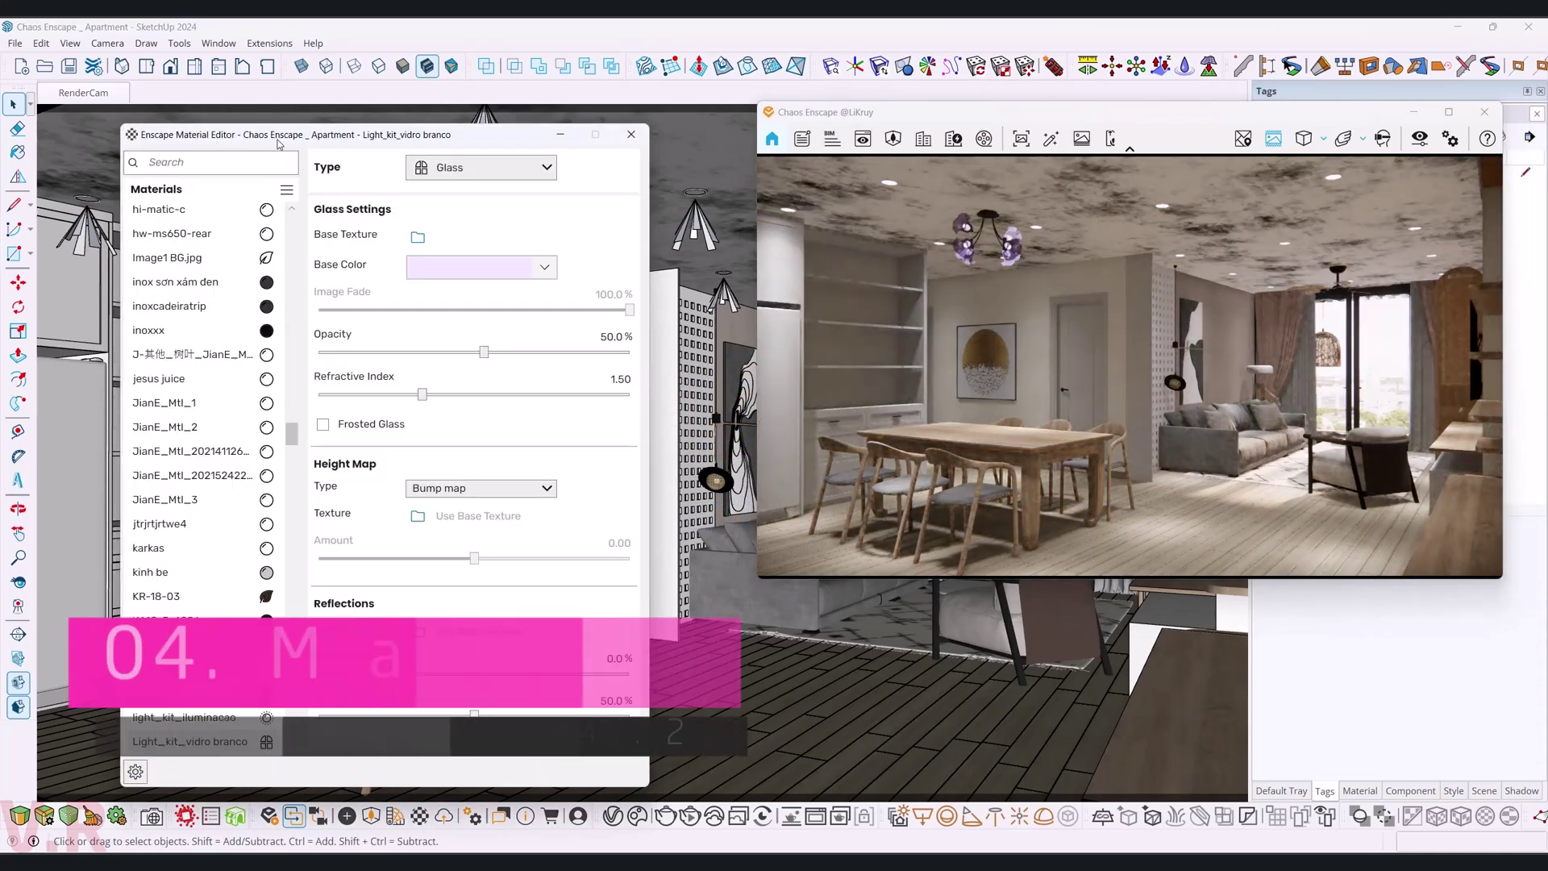
drag(279, 144, 209, 134)
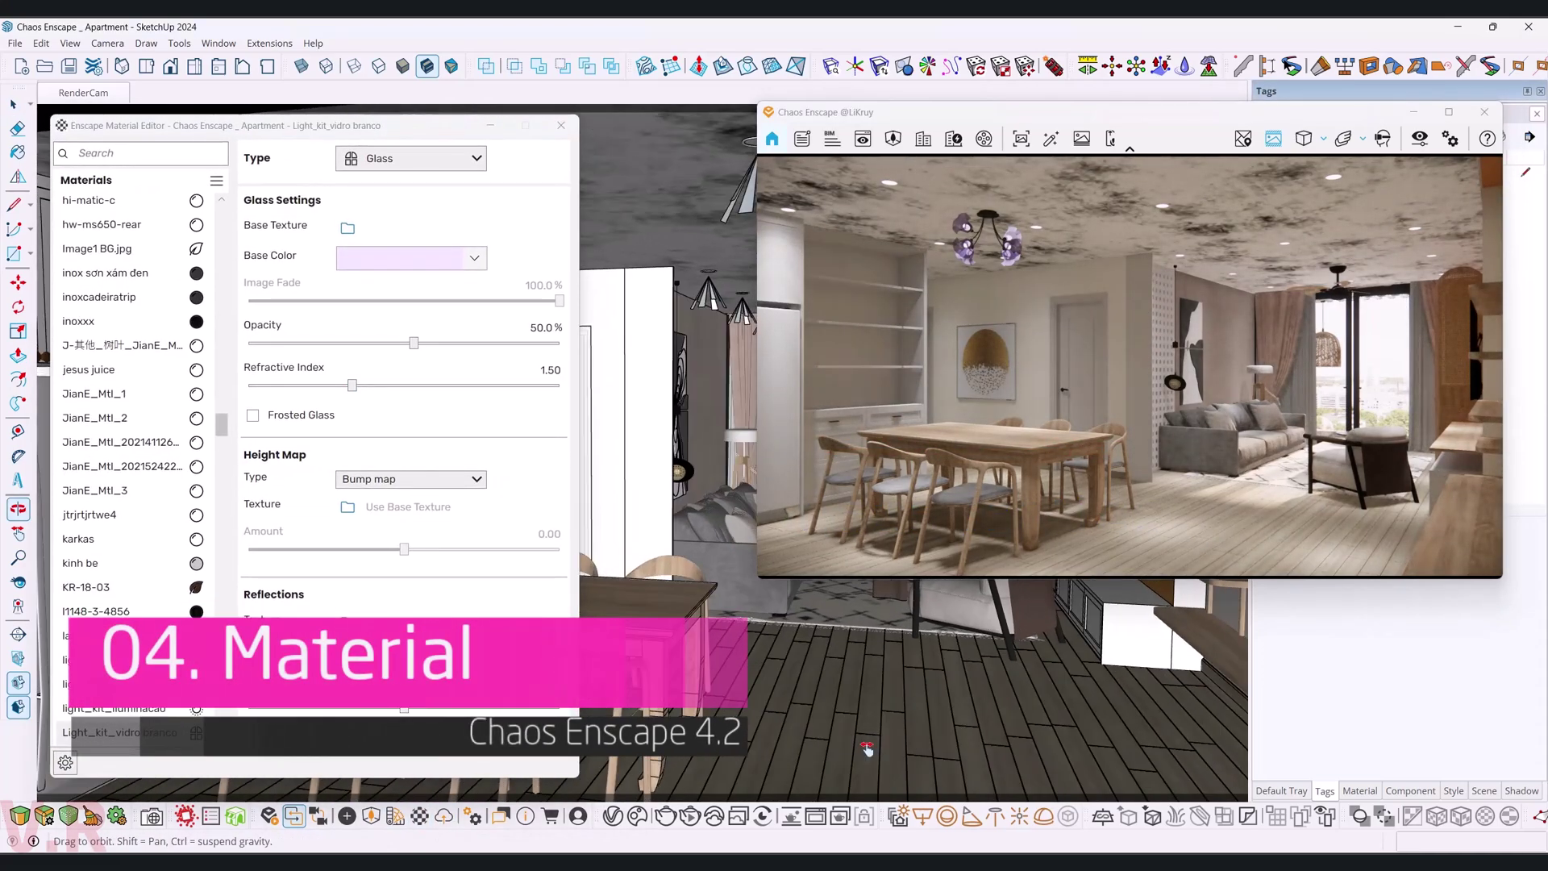
middle_drag(693, 710, 751, 726)
key(b)
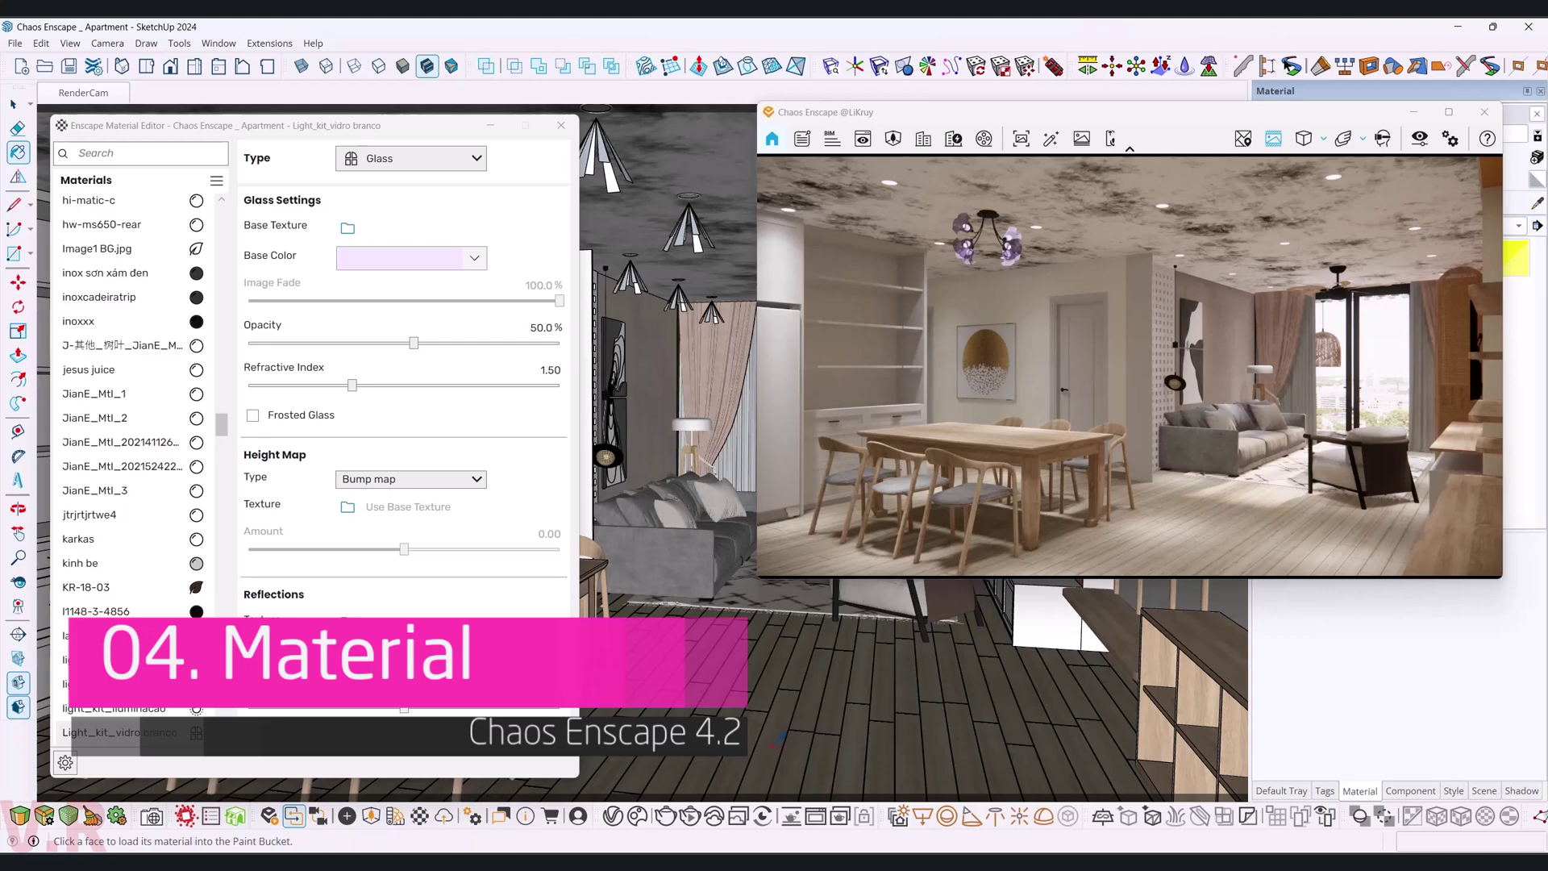
alt+click(778, 736)
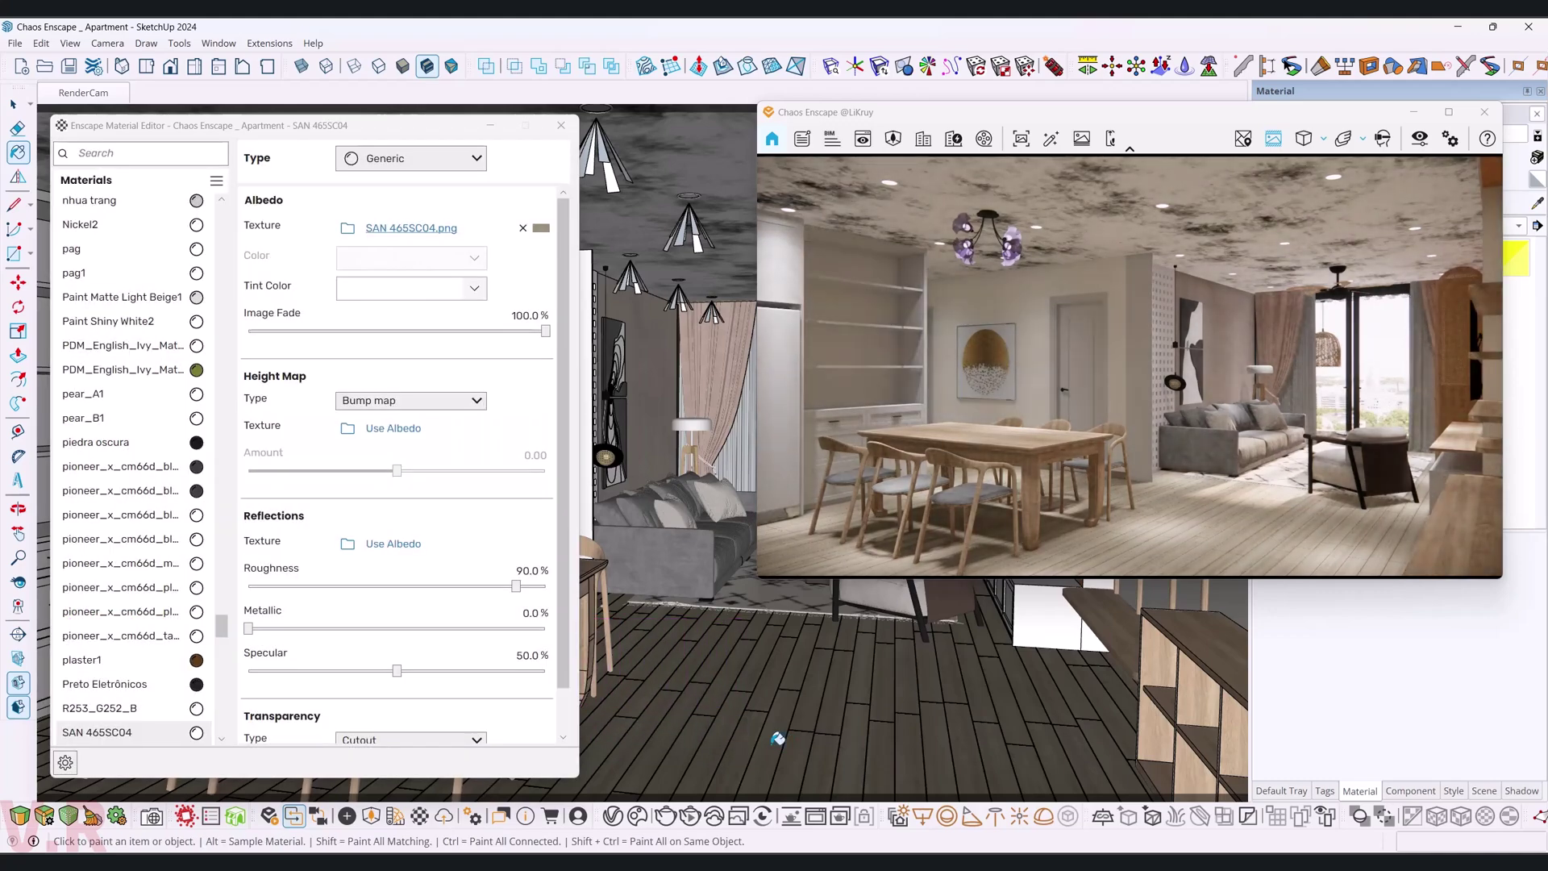
- Set SAN 465SC04 roughness to 30% and use its own texture as a 1.00 bump
double_click(539, 571)
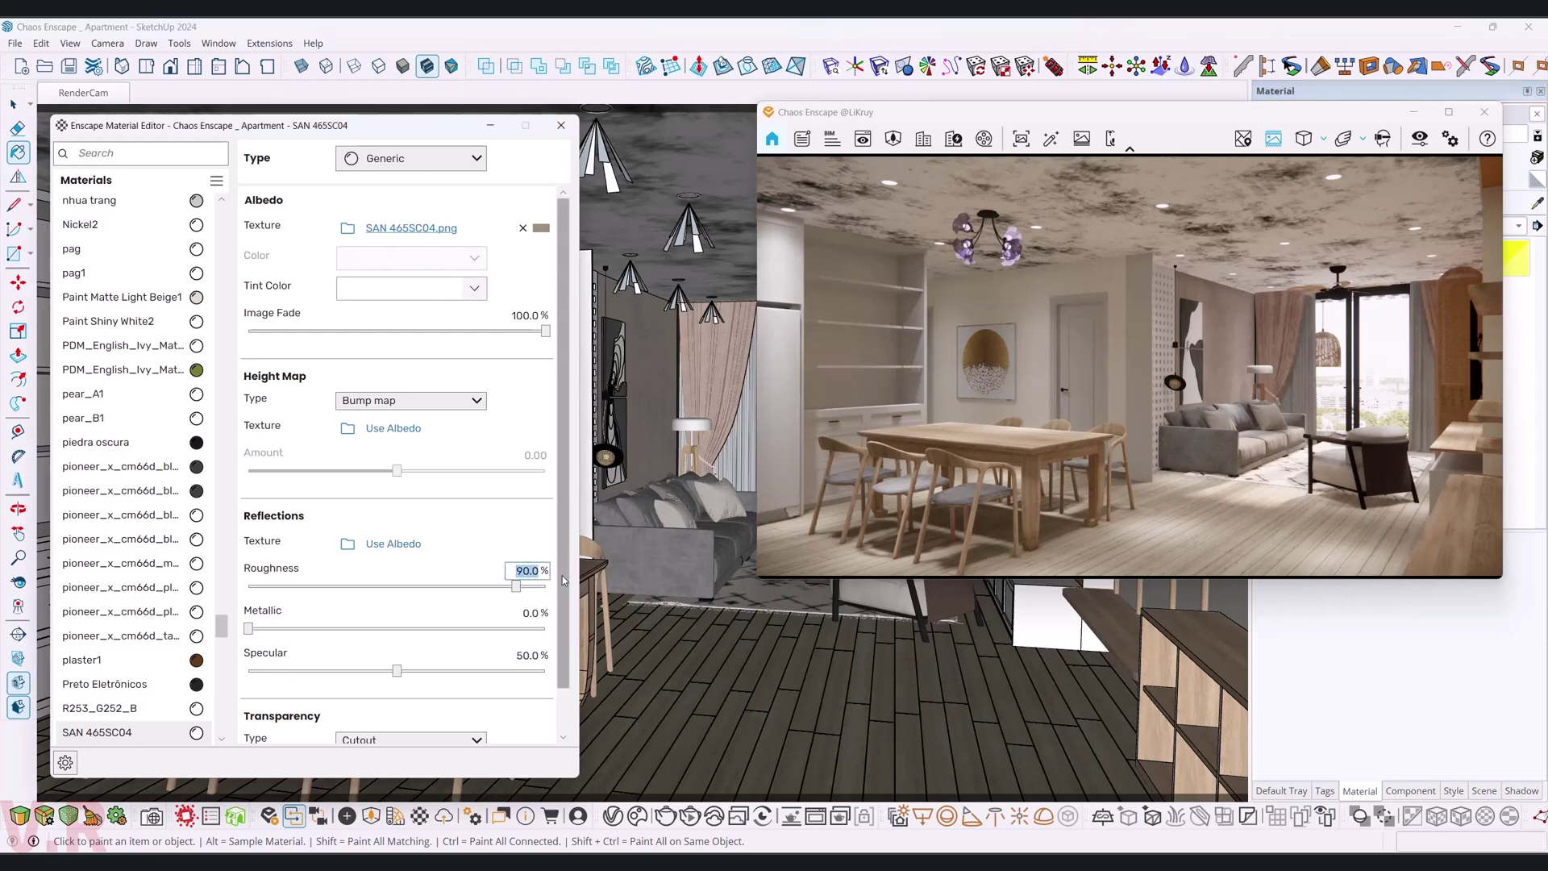
text(30)
key(Return)
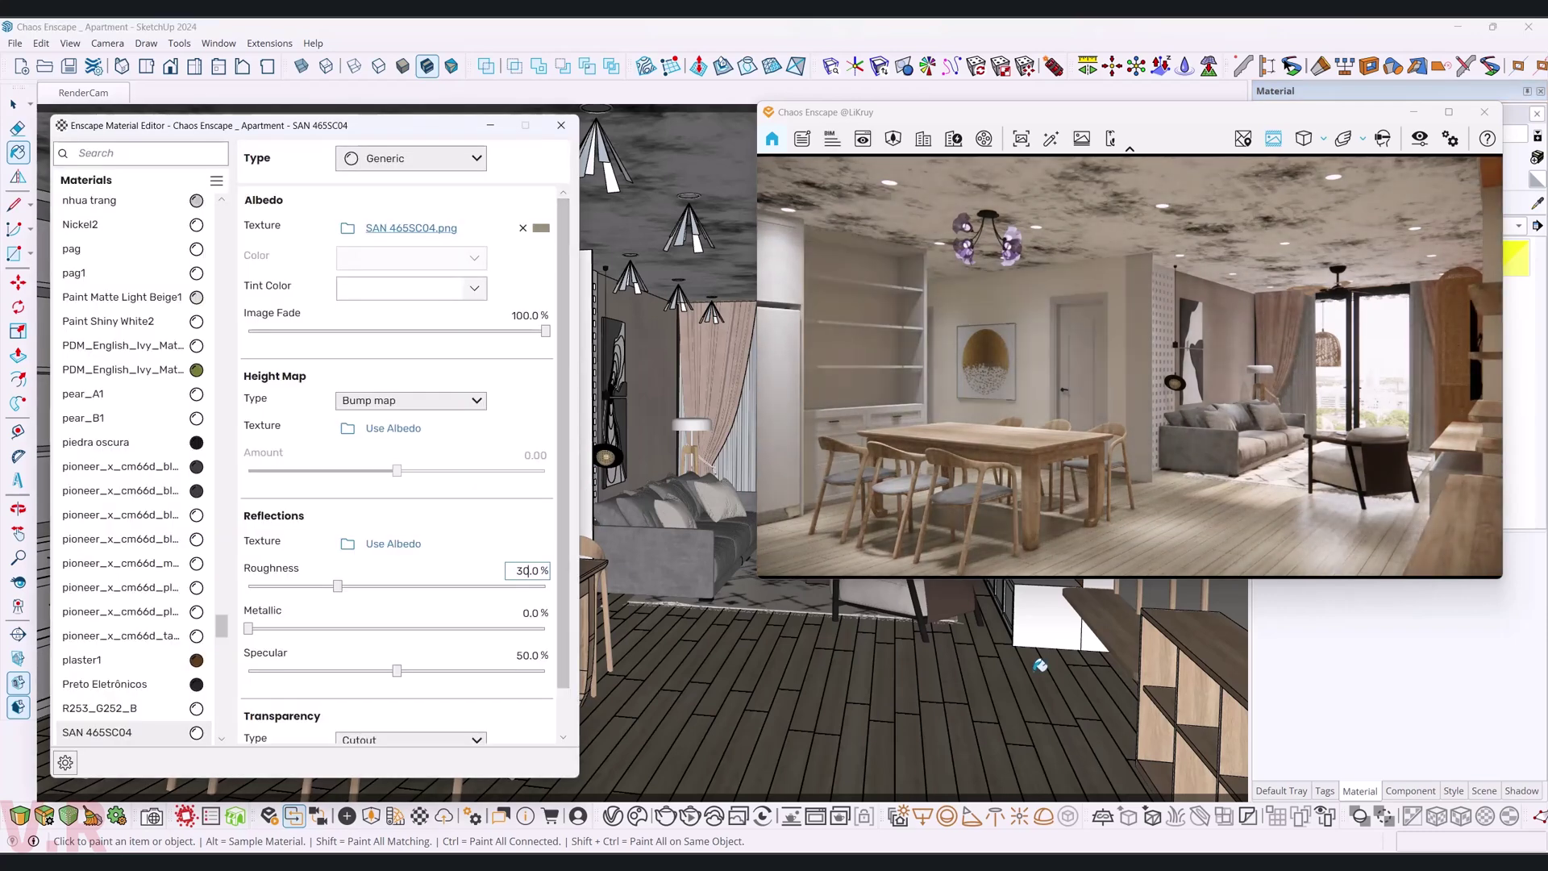
click(392, 429)
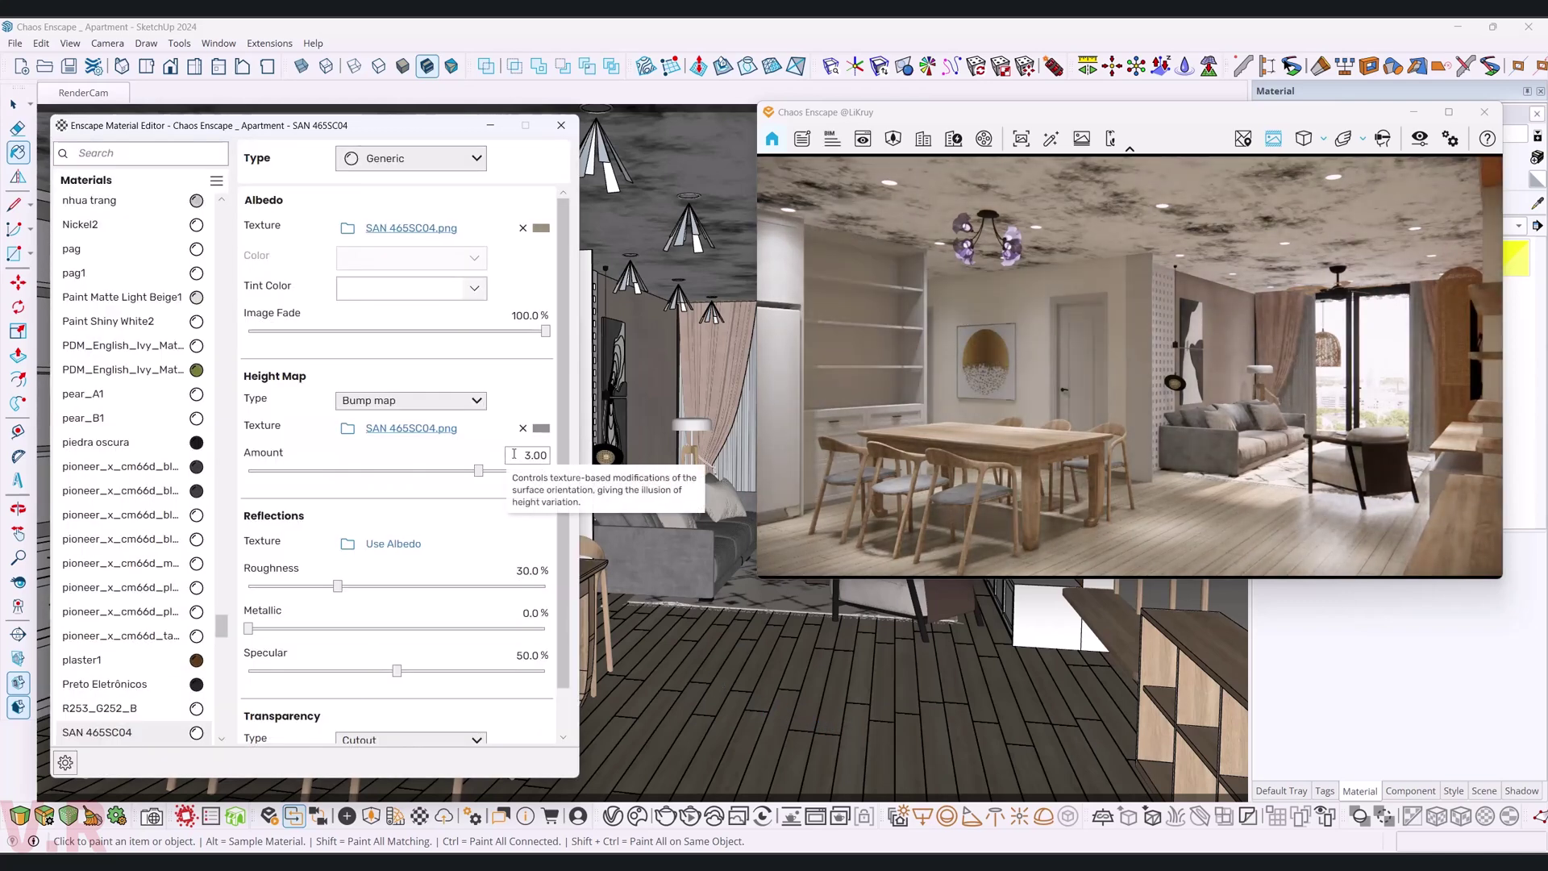
double_click(532, 455)
text(1)
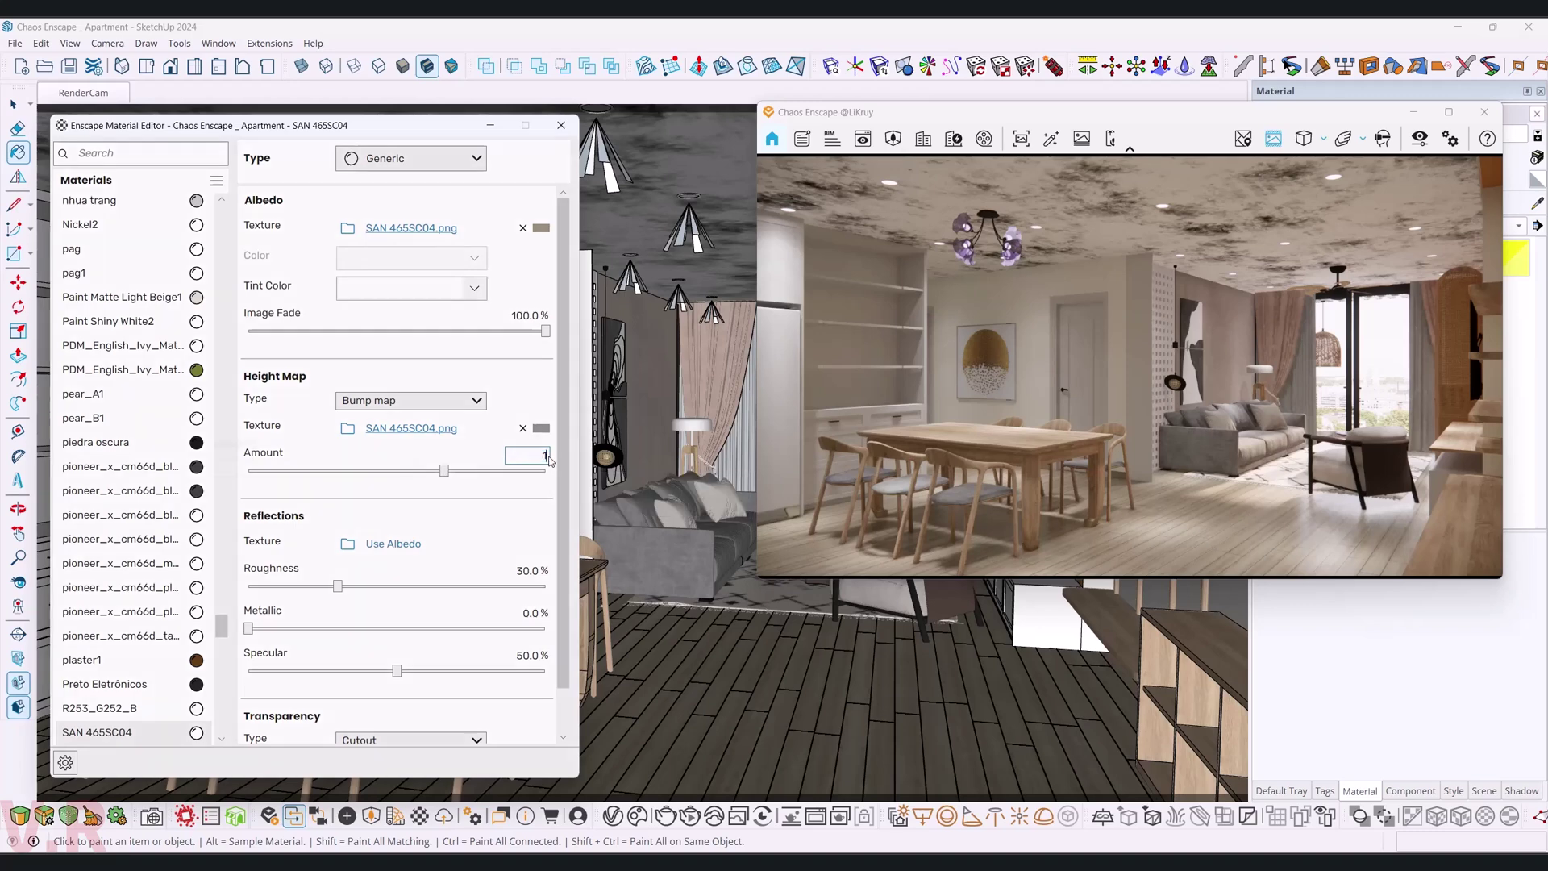
key(Return)
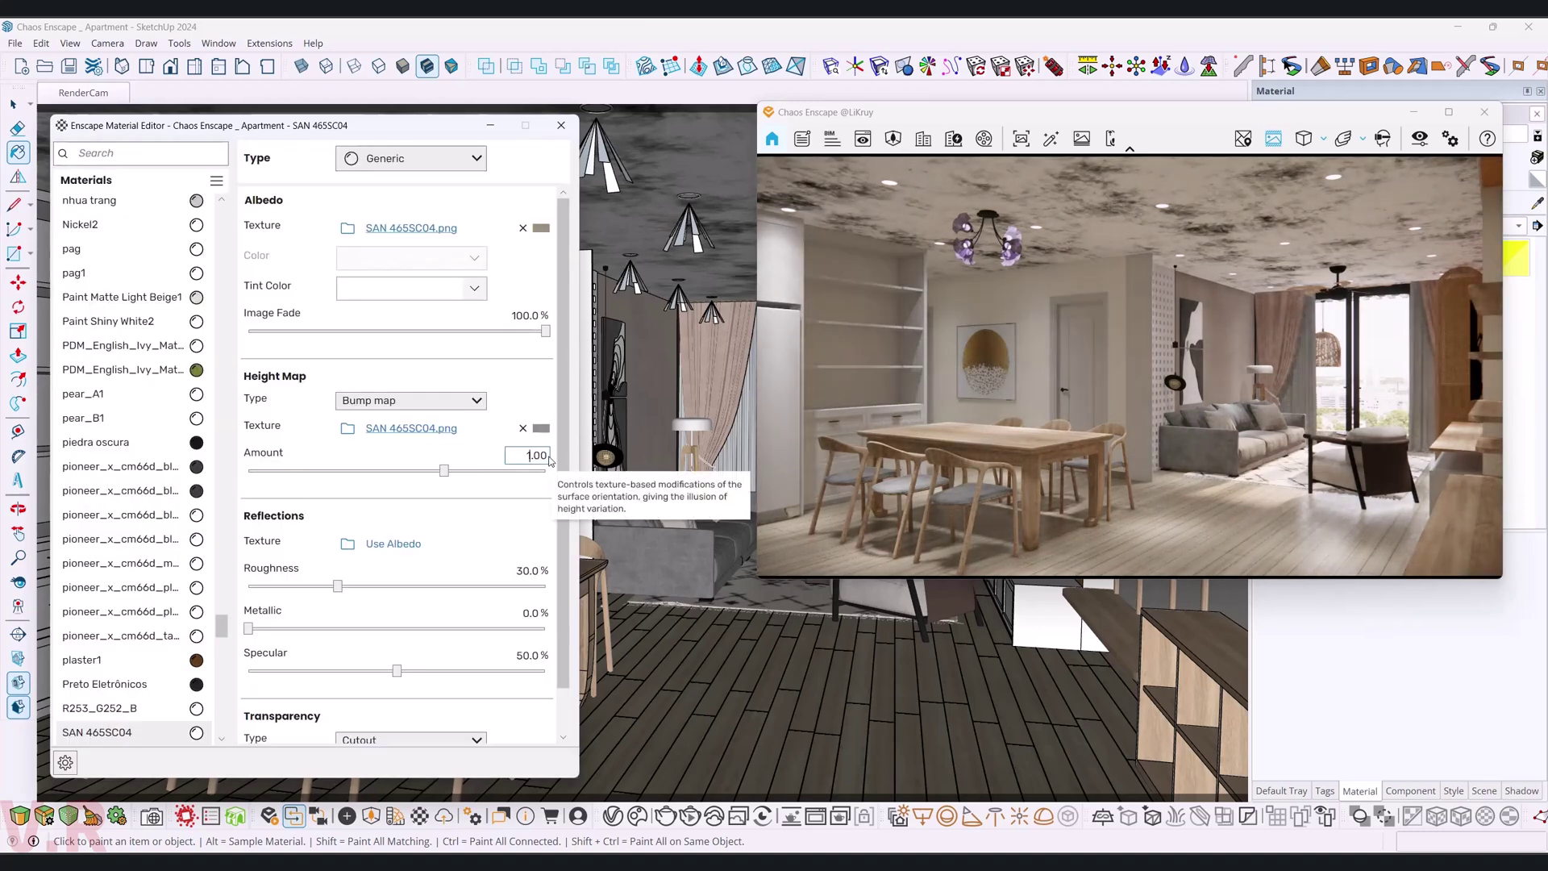
click(541, 228)
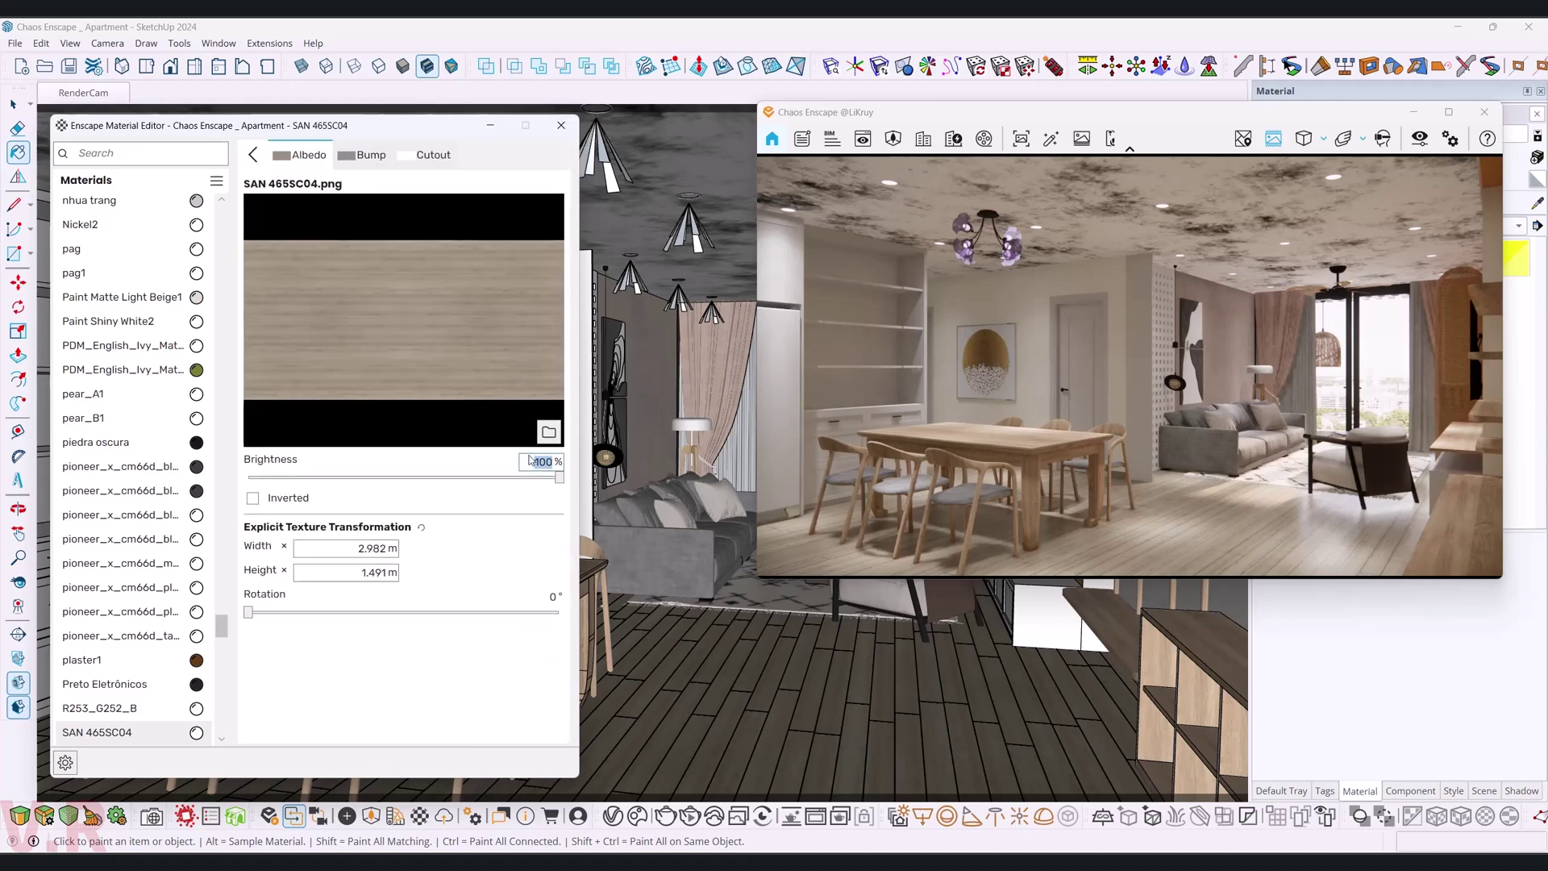
- Lower the floor albedo texture brightness from 80% to 85% and move the editor lower
text(0)
key(Return)
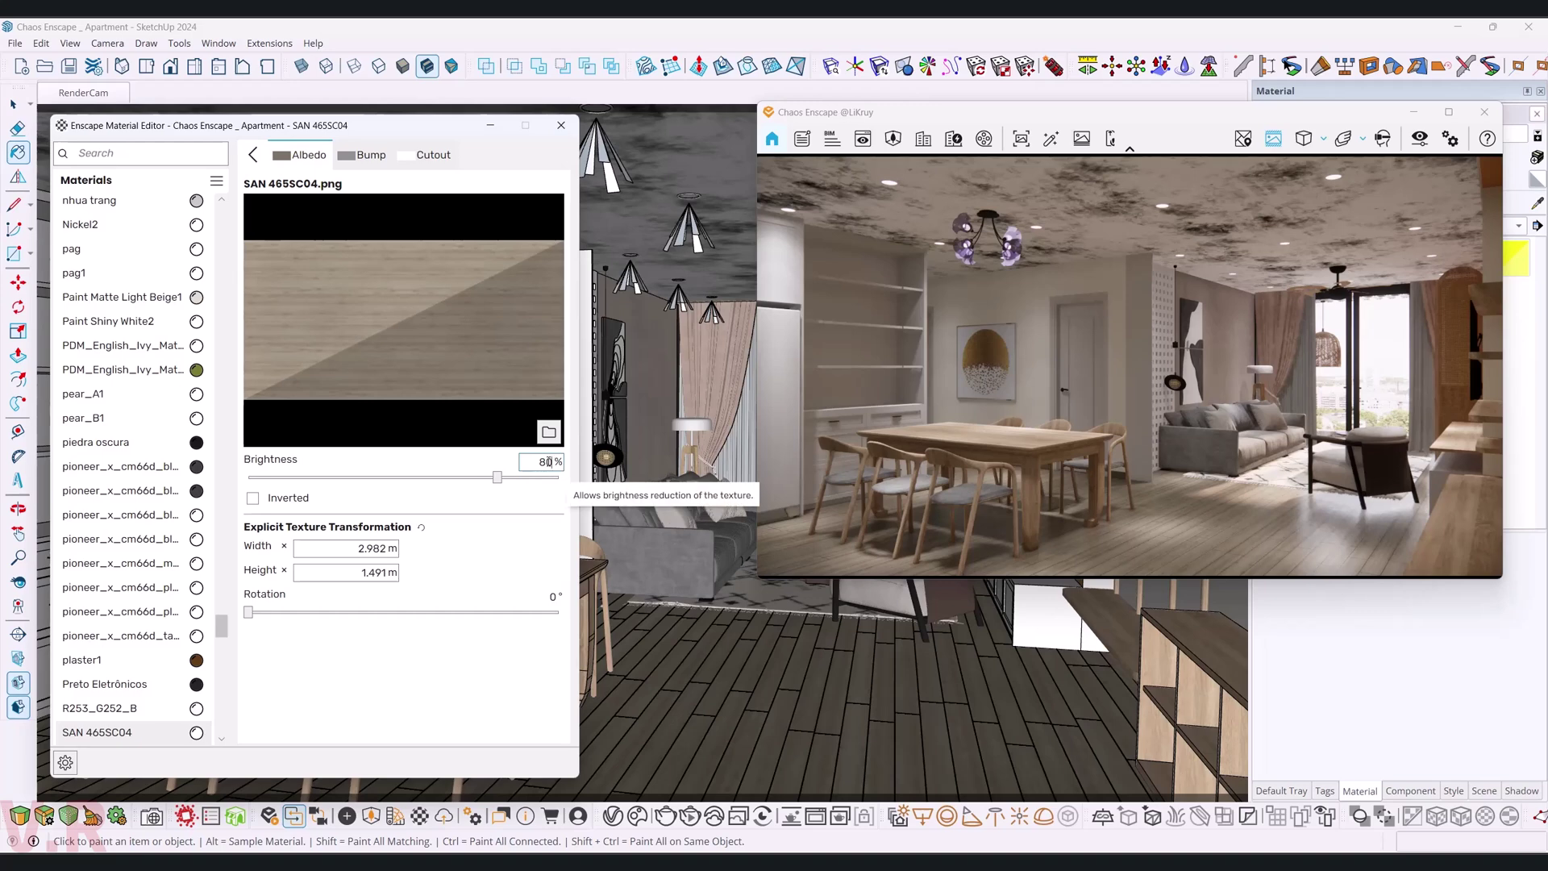
drag(545, 462, 558, 463)
text(5)
key(Return)
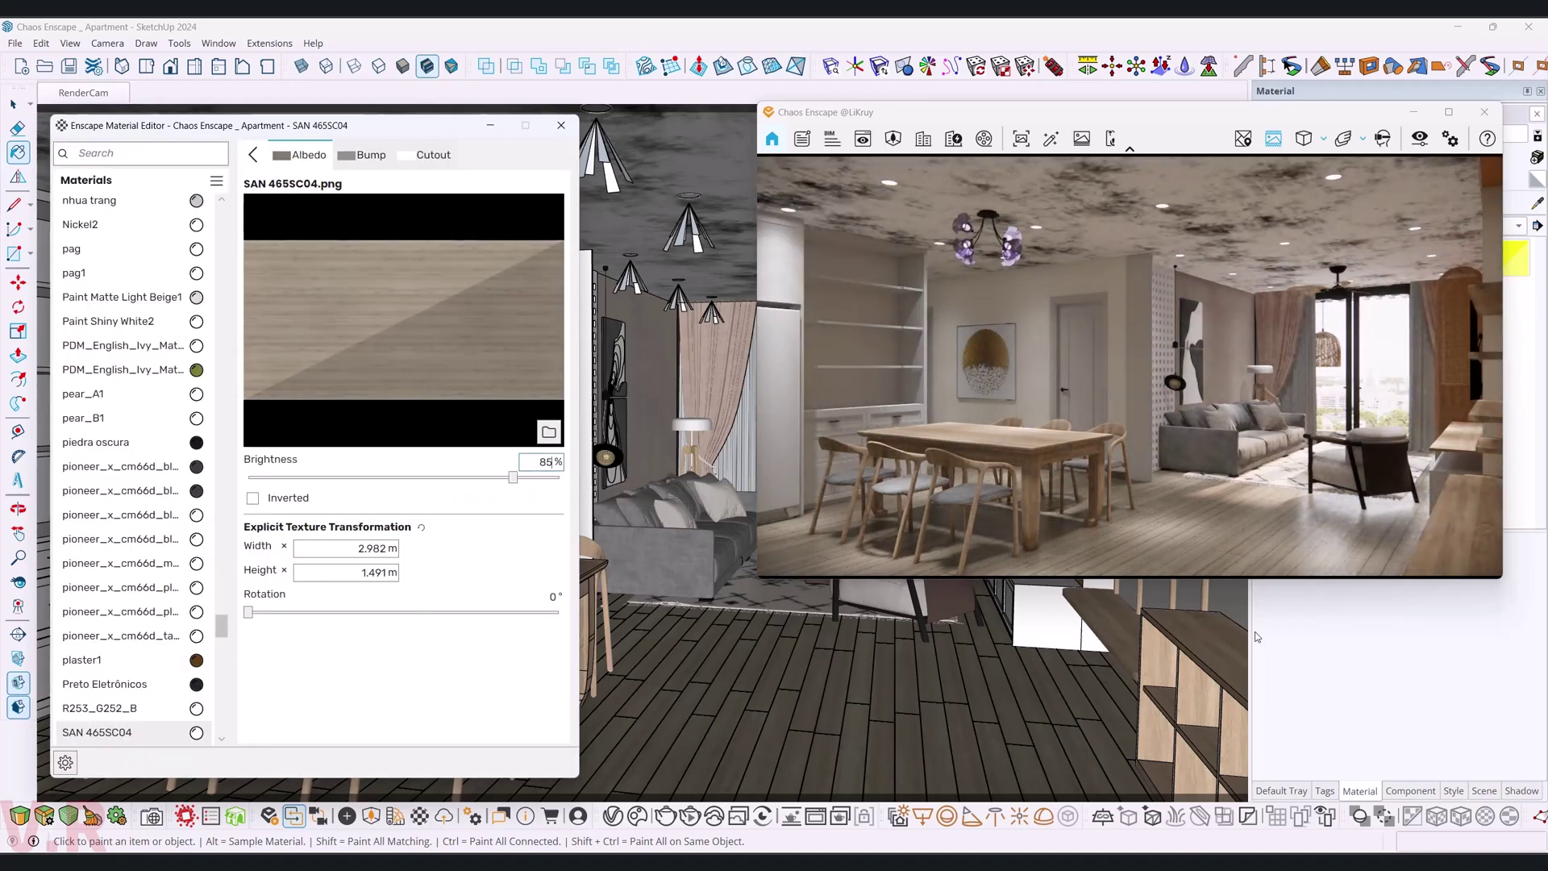
mouse_move(240, 126)
mouse_down()
mouse_move(531, 323)
mouse_move(524, 479)
mouse_up()
- Sample the wall's Color J01 material and open its Replace library
middle_drag(348, 323, 494, 309)
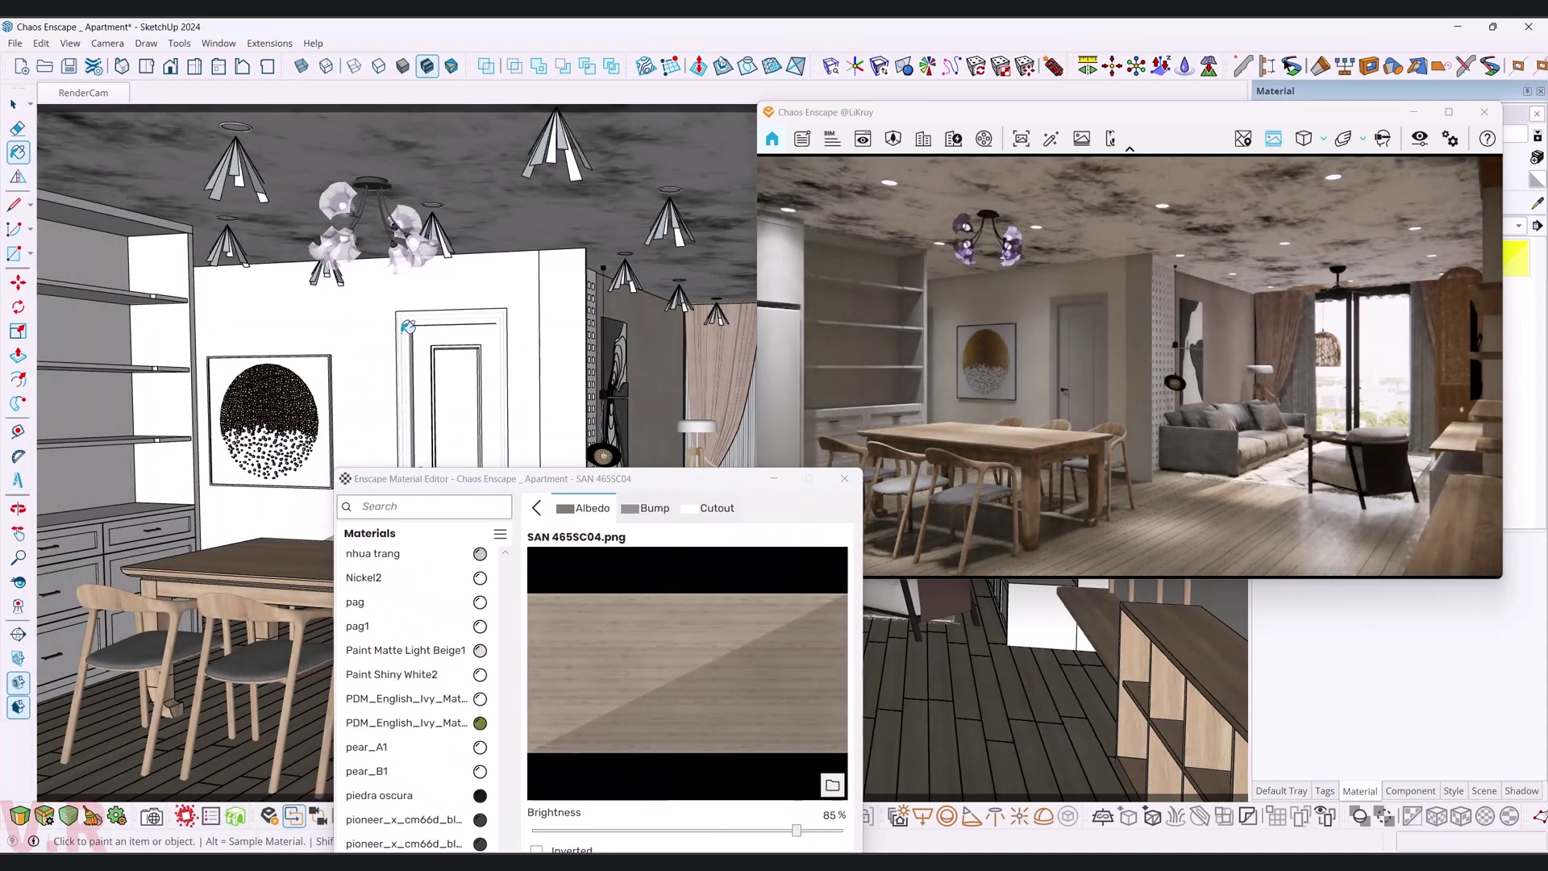
click(479, 312)
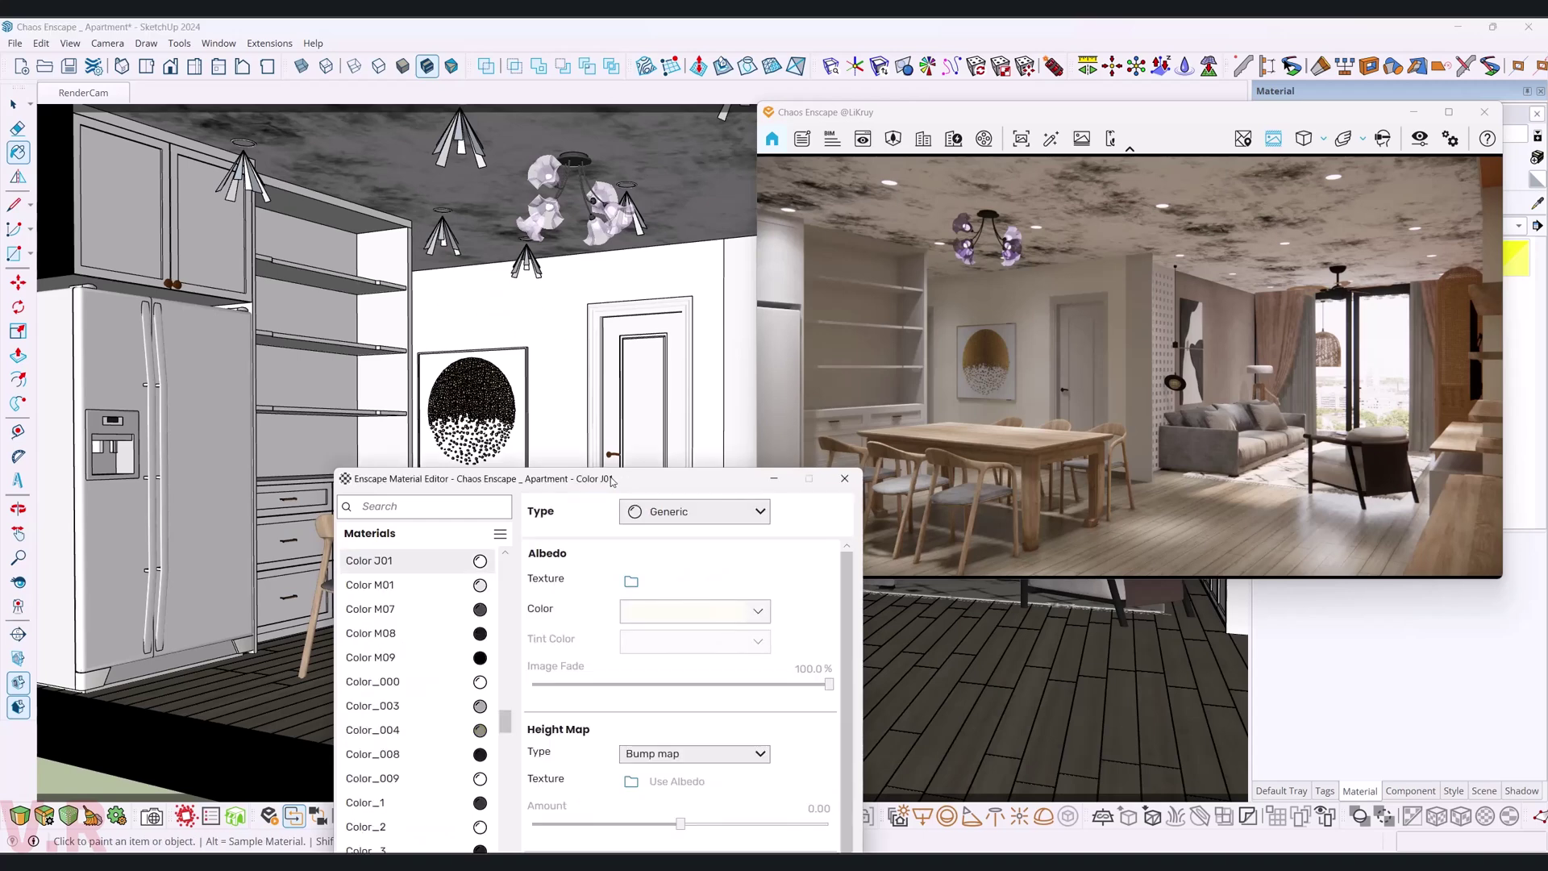
drag(612, 479, 338, 176)
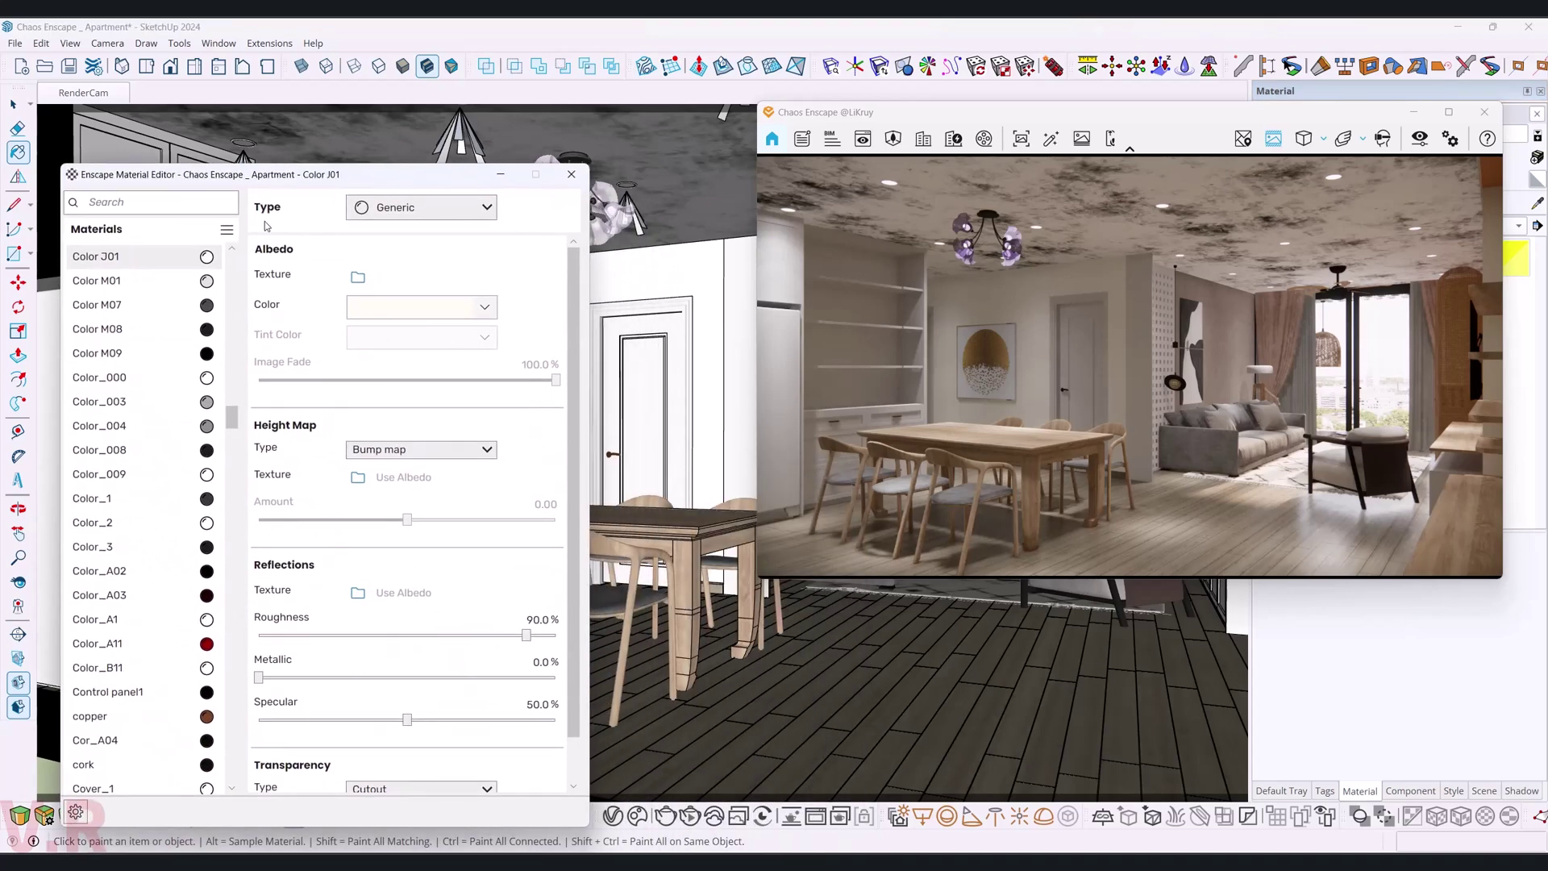
click(208, 261)
click(274, 322)
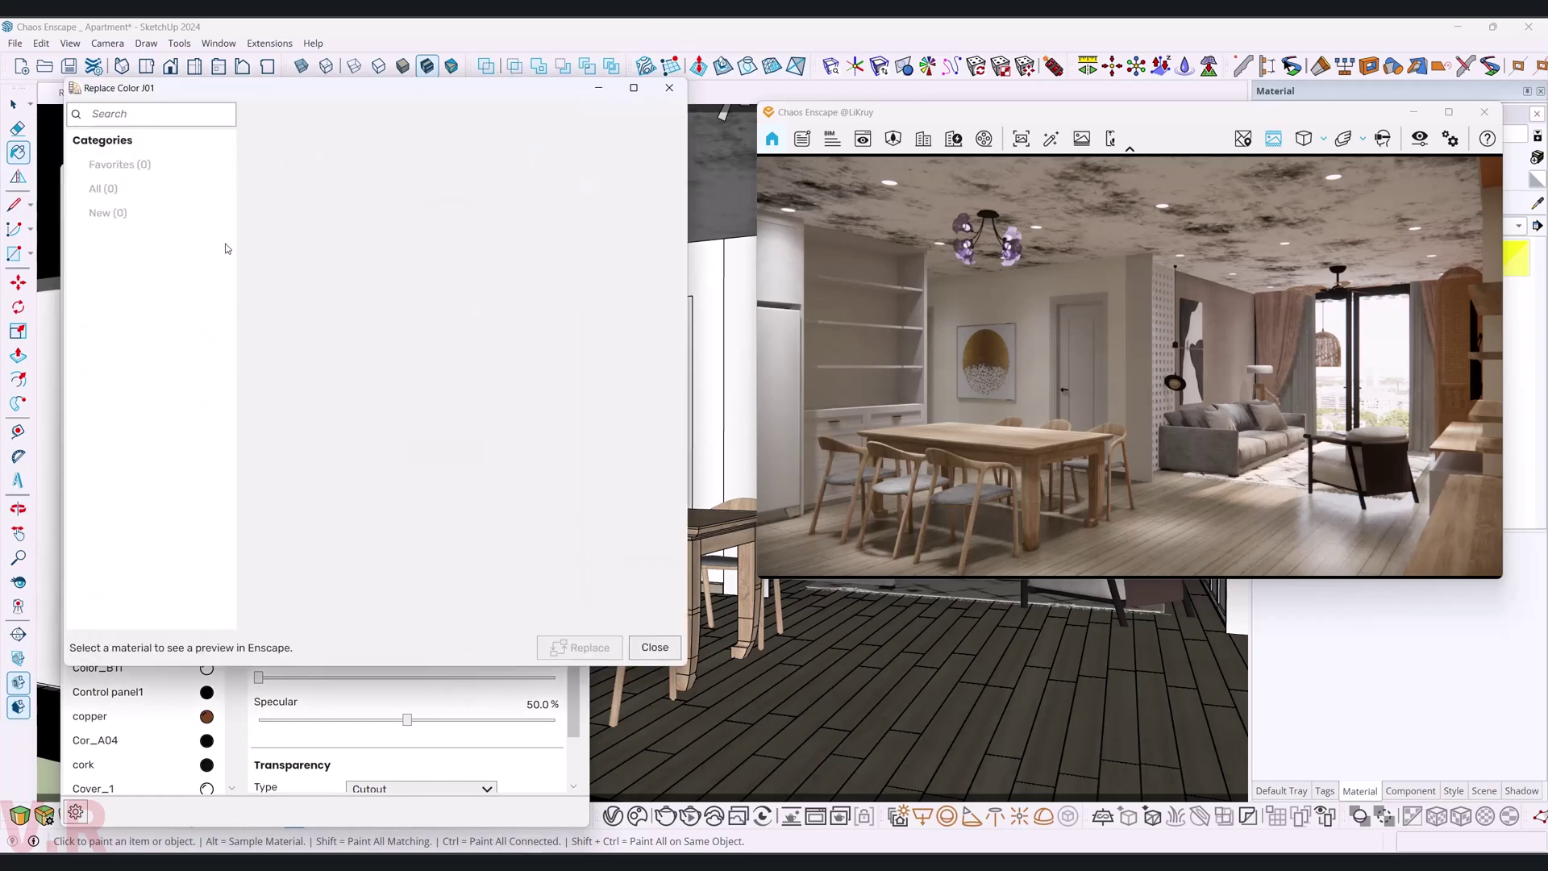
- Swap Color J01 for Plaster 05 from the Plaster category, after comparing it with Plaster 01
drag(228, 93, 179, 132)
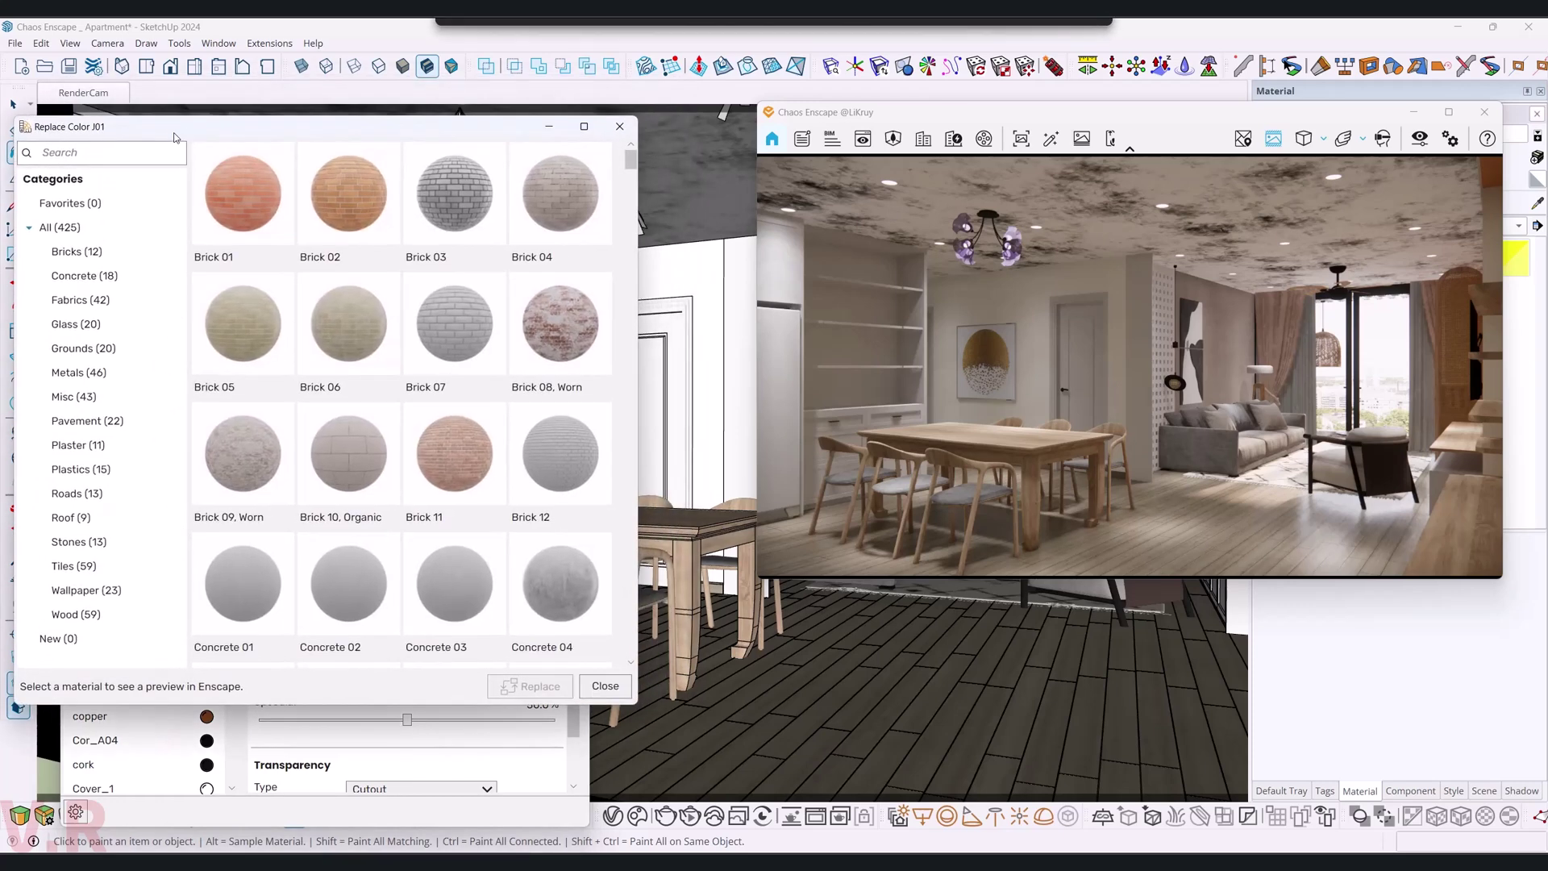
click(88, 454)
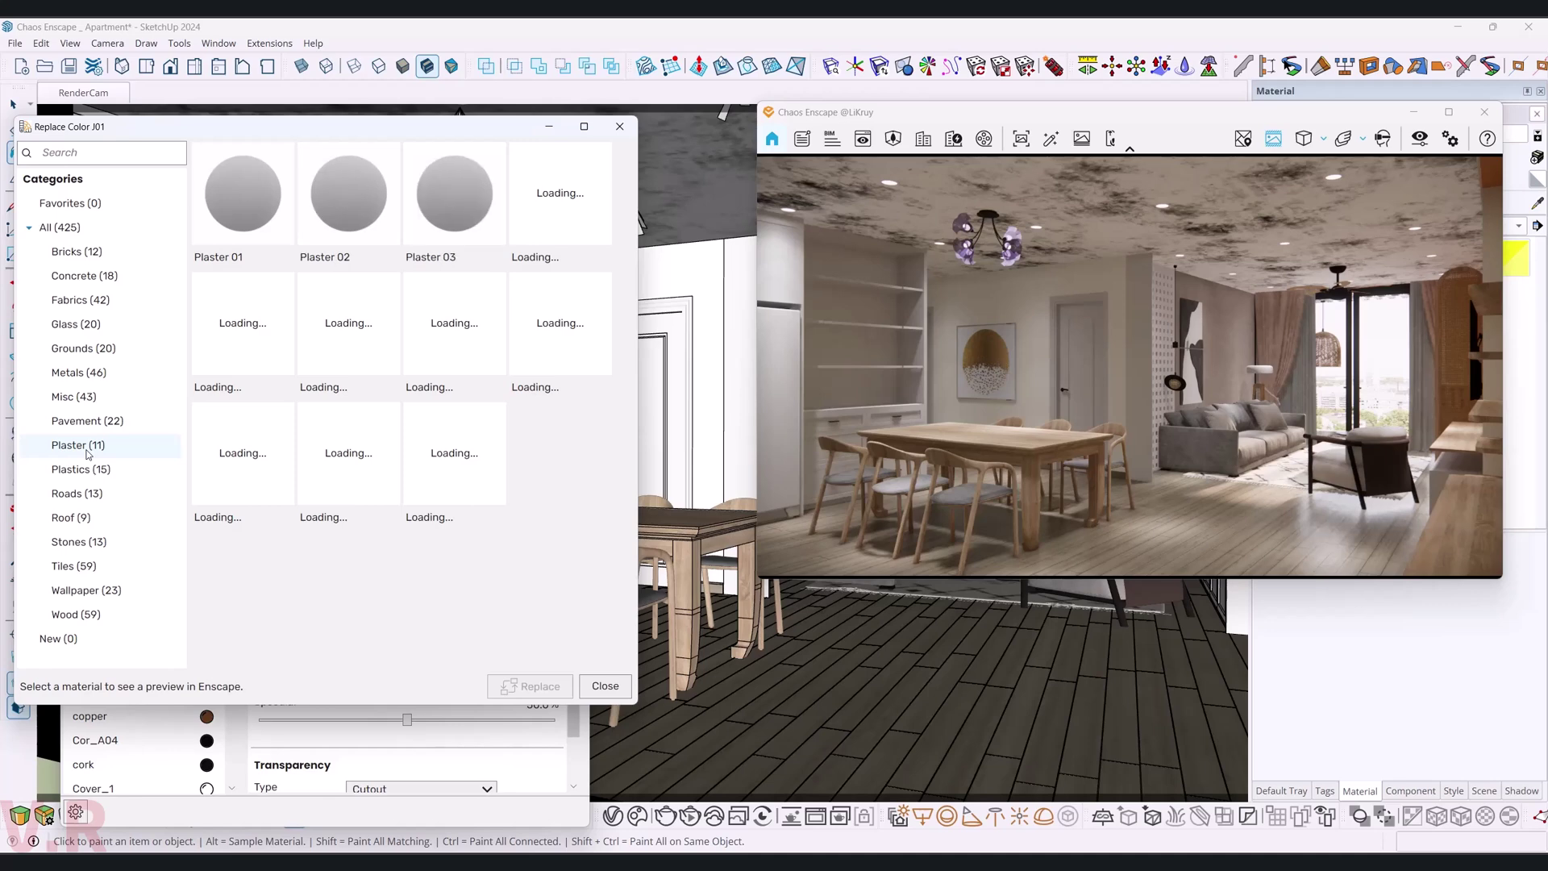
click(240, 337)
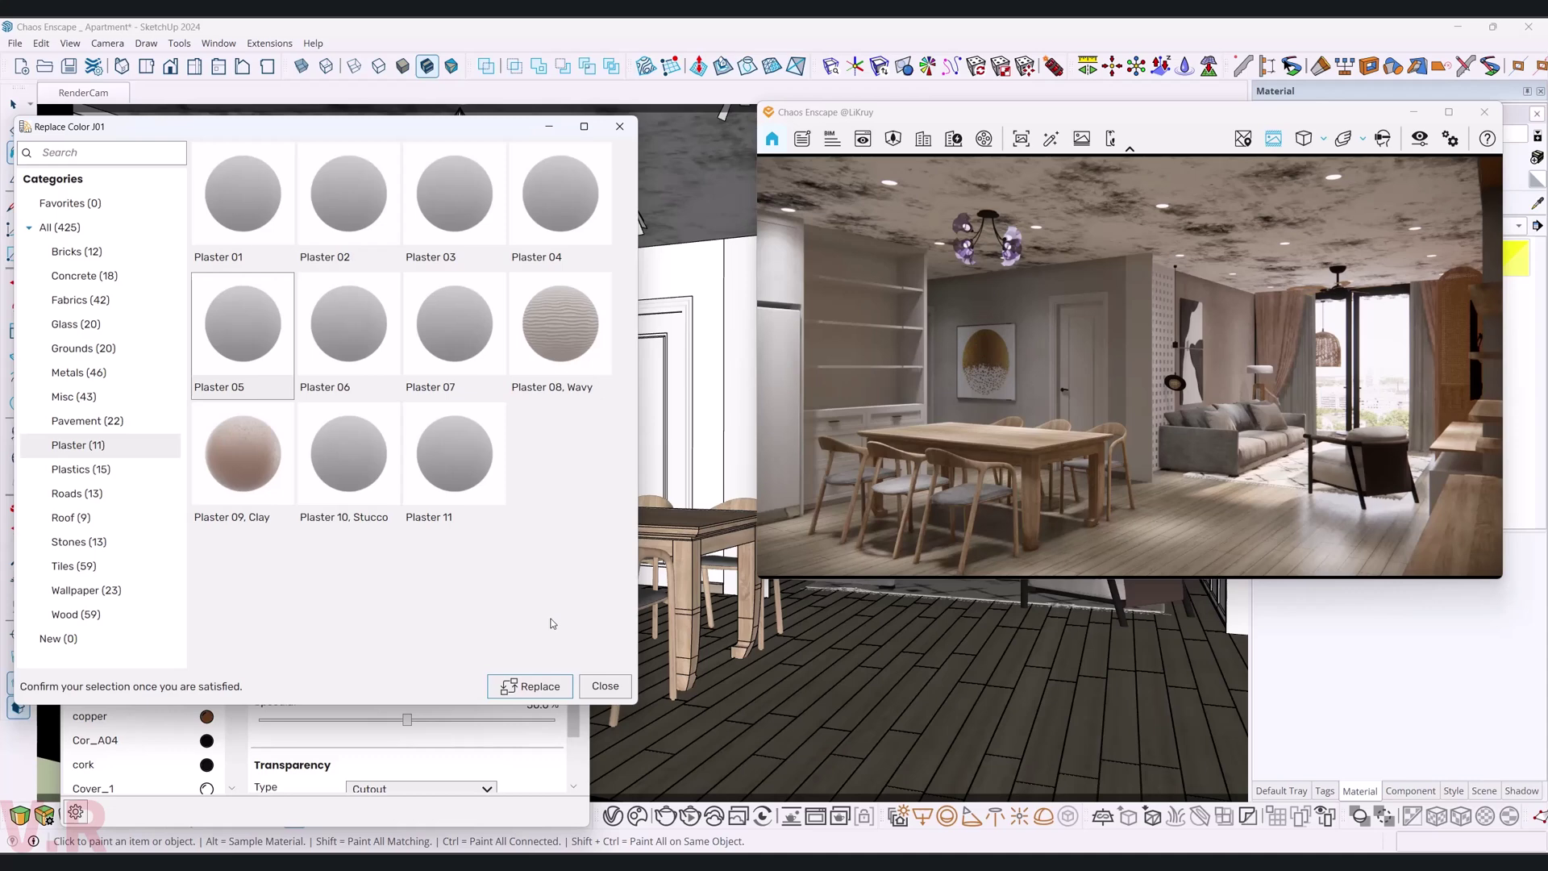
click(281, 232)
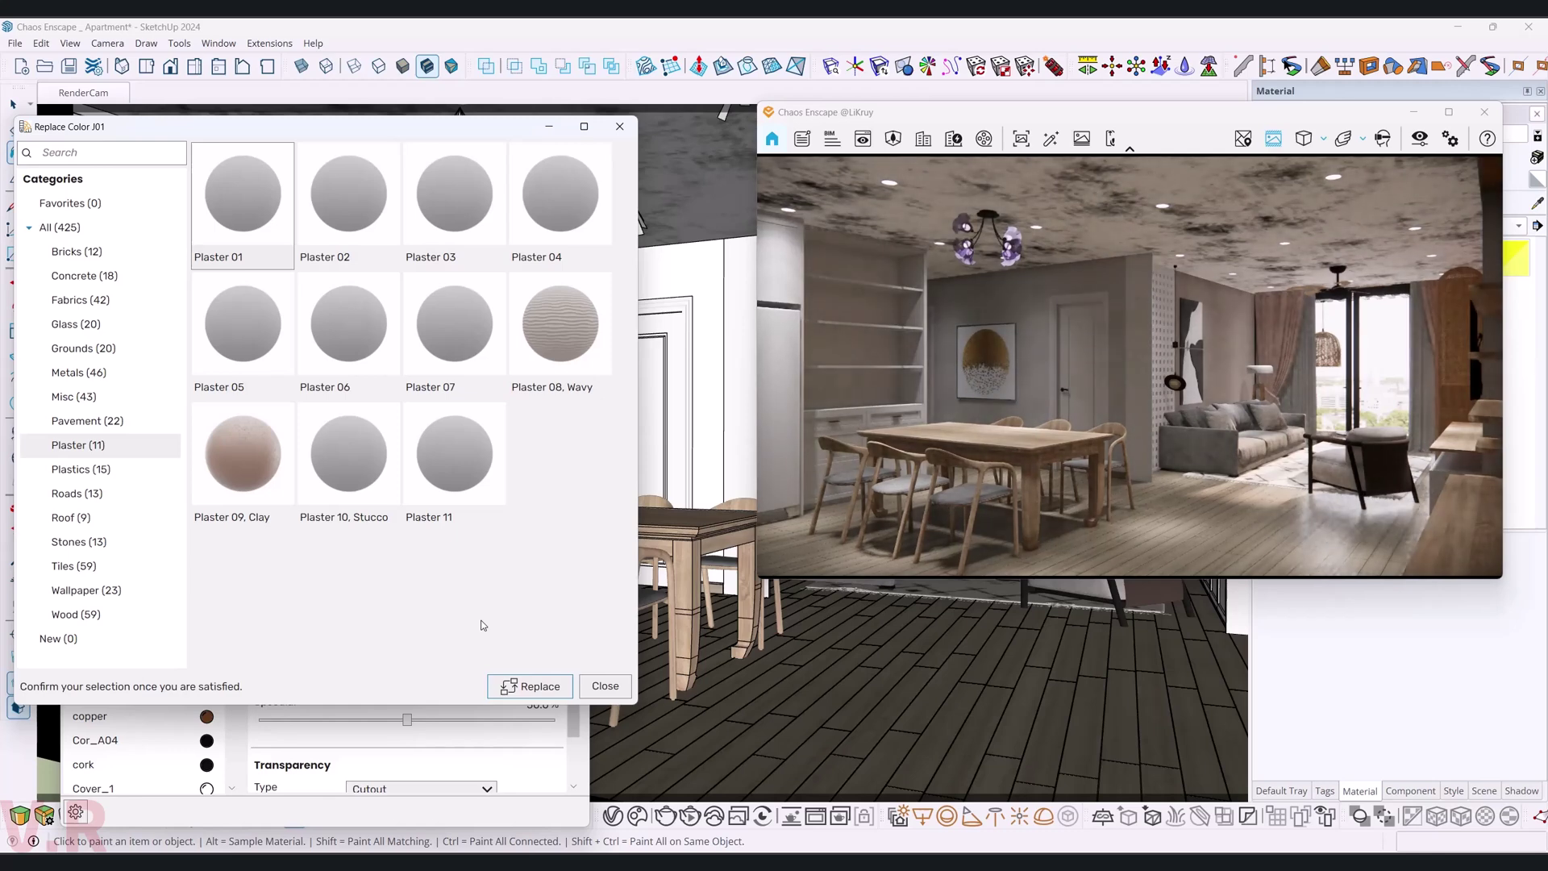
click(242, 336)
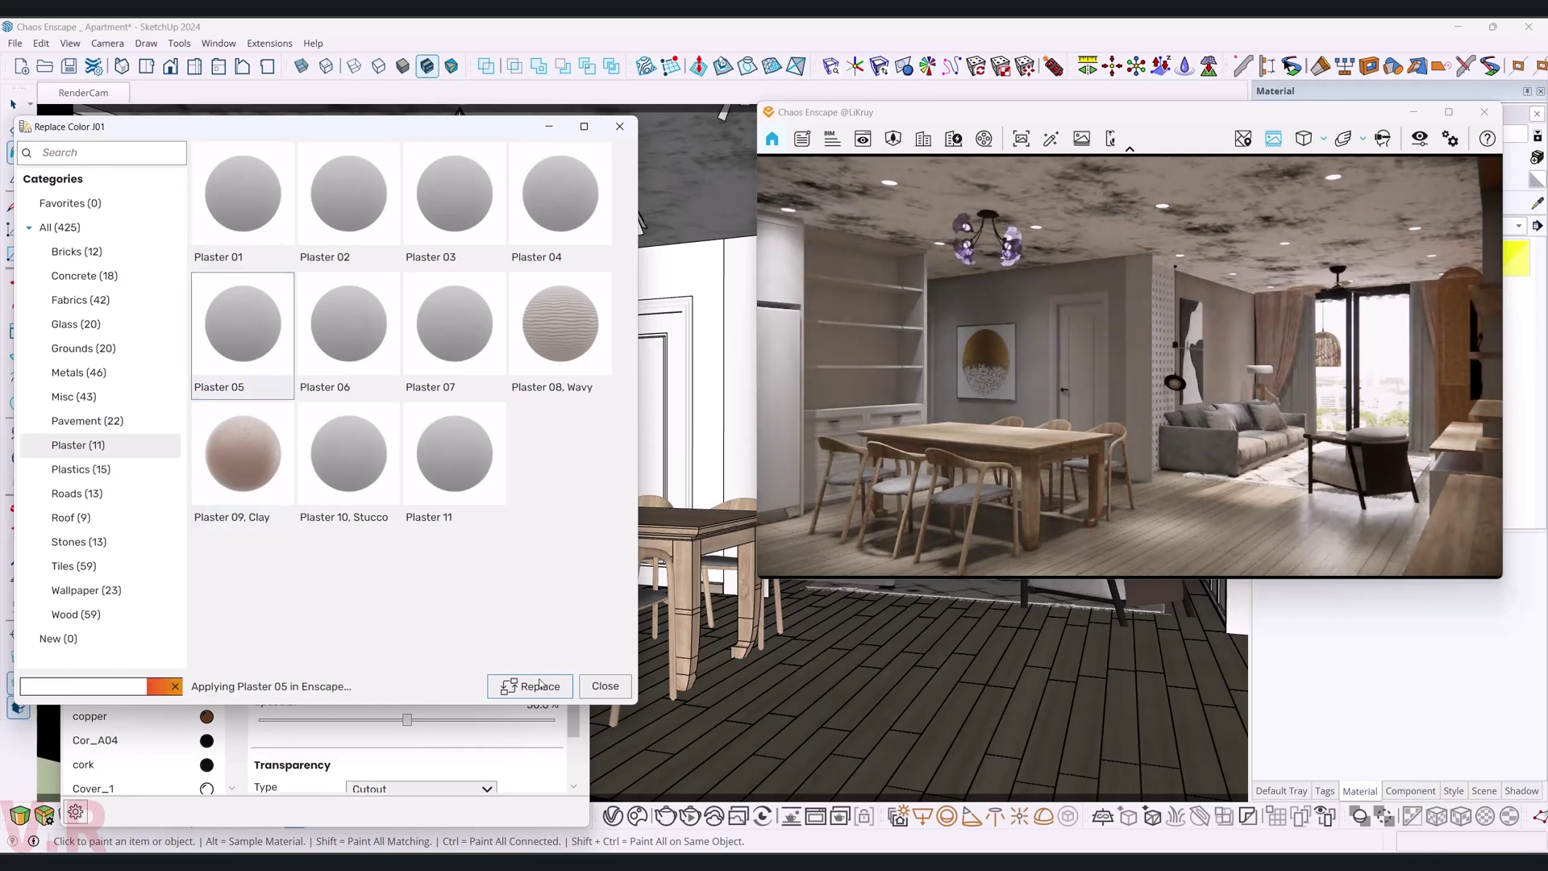
click(530, 686)
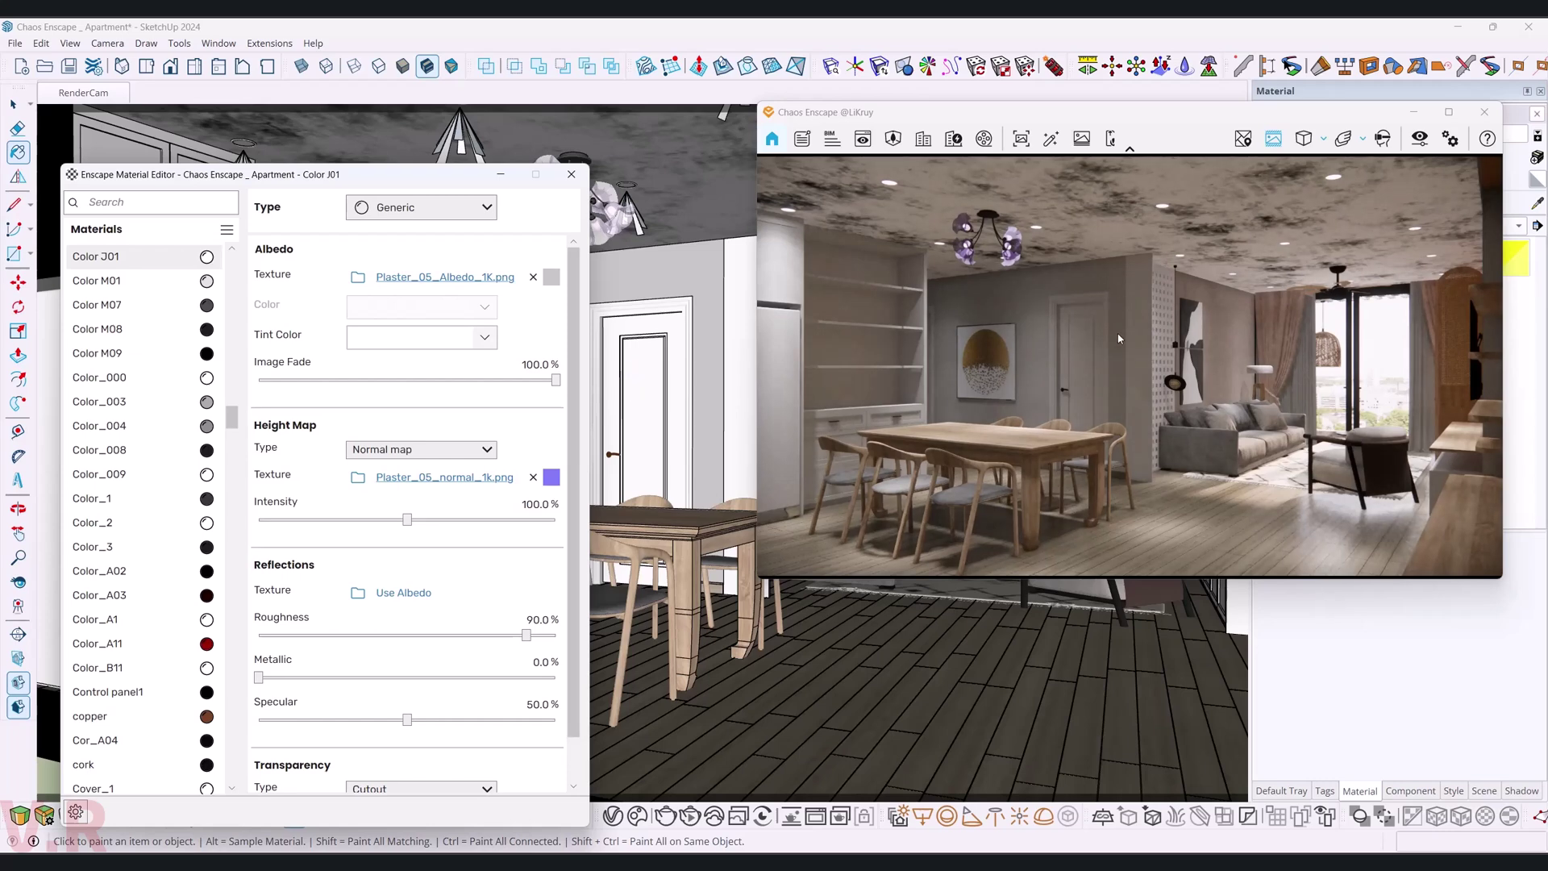
- Select the wall panel group and open it for editing
click(12, 104)
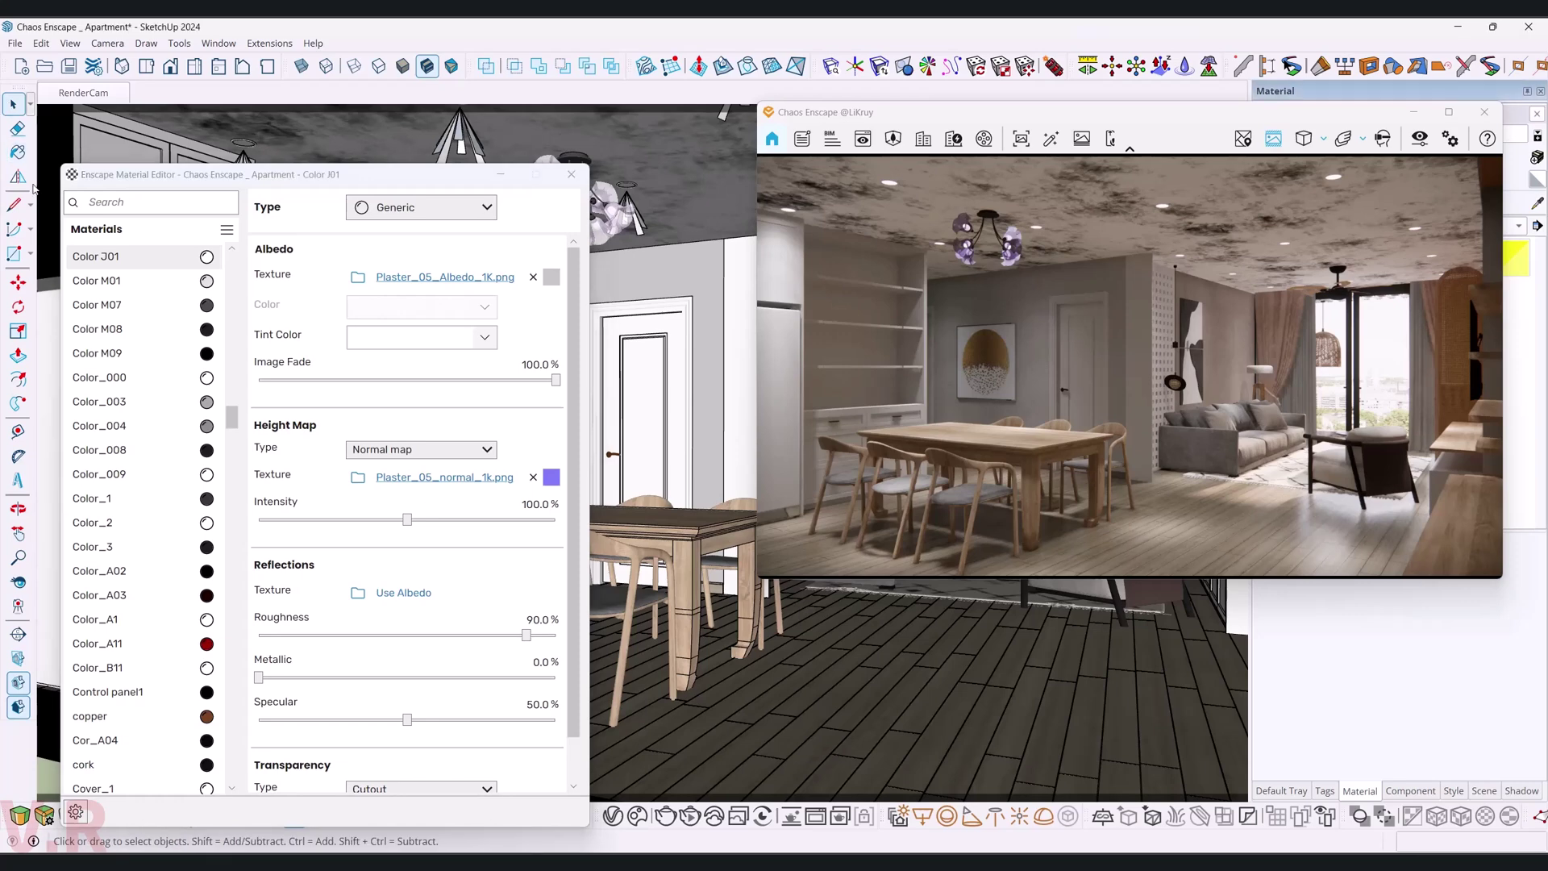
double_click(746, 347)
click(745, 349)
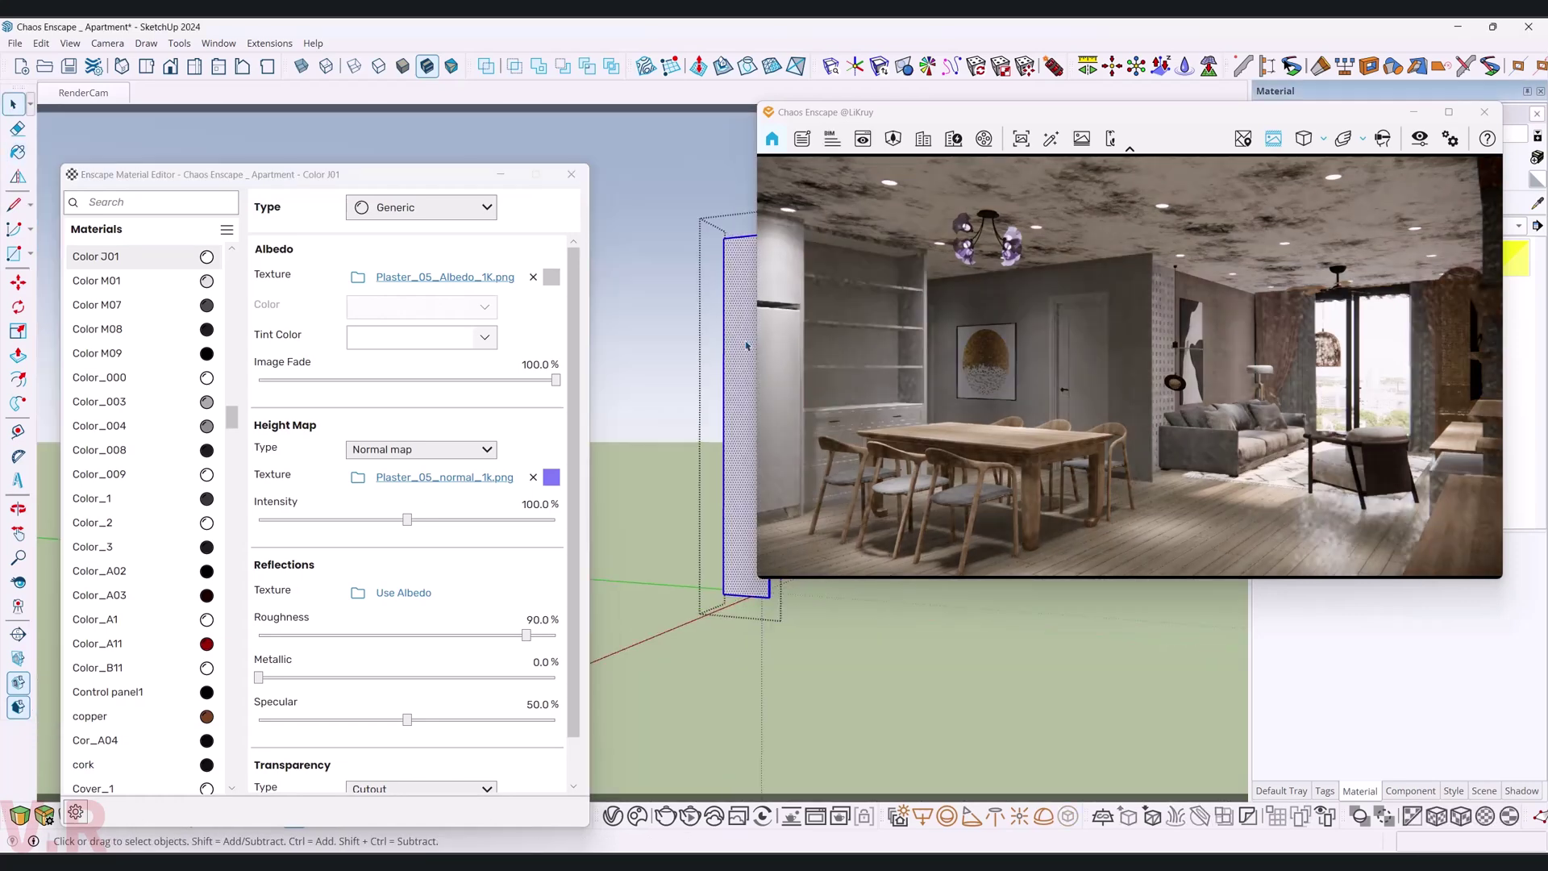
key(Escape)
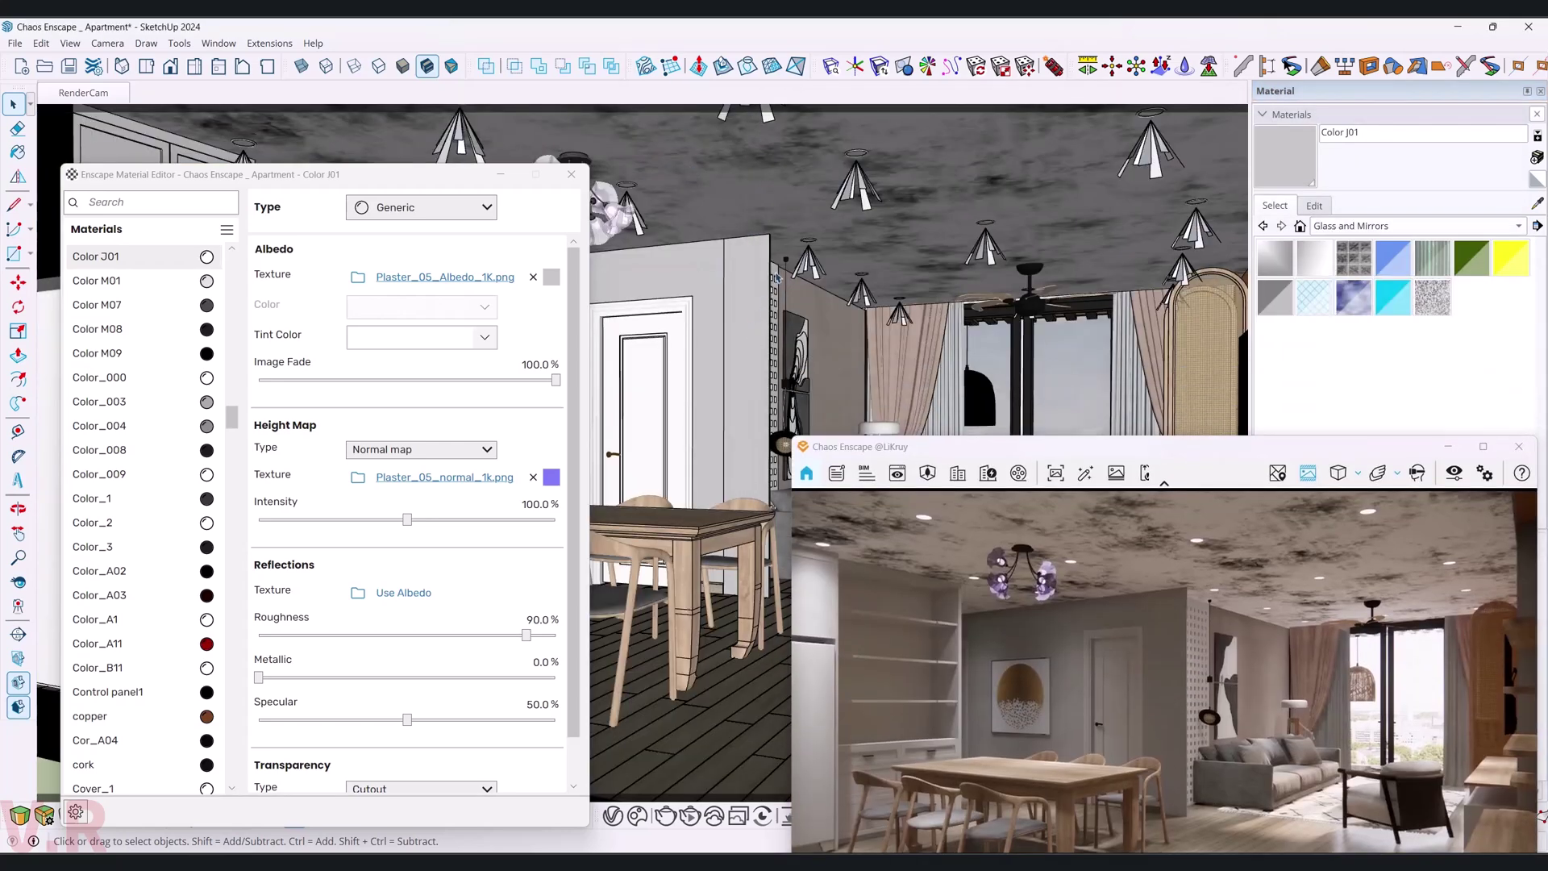
click(776, 277)
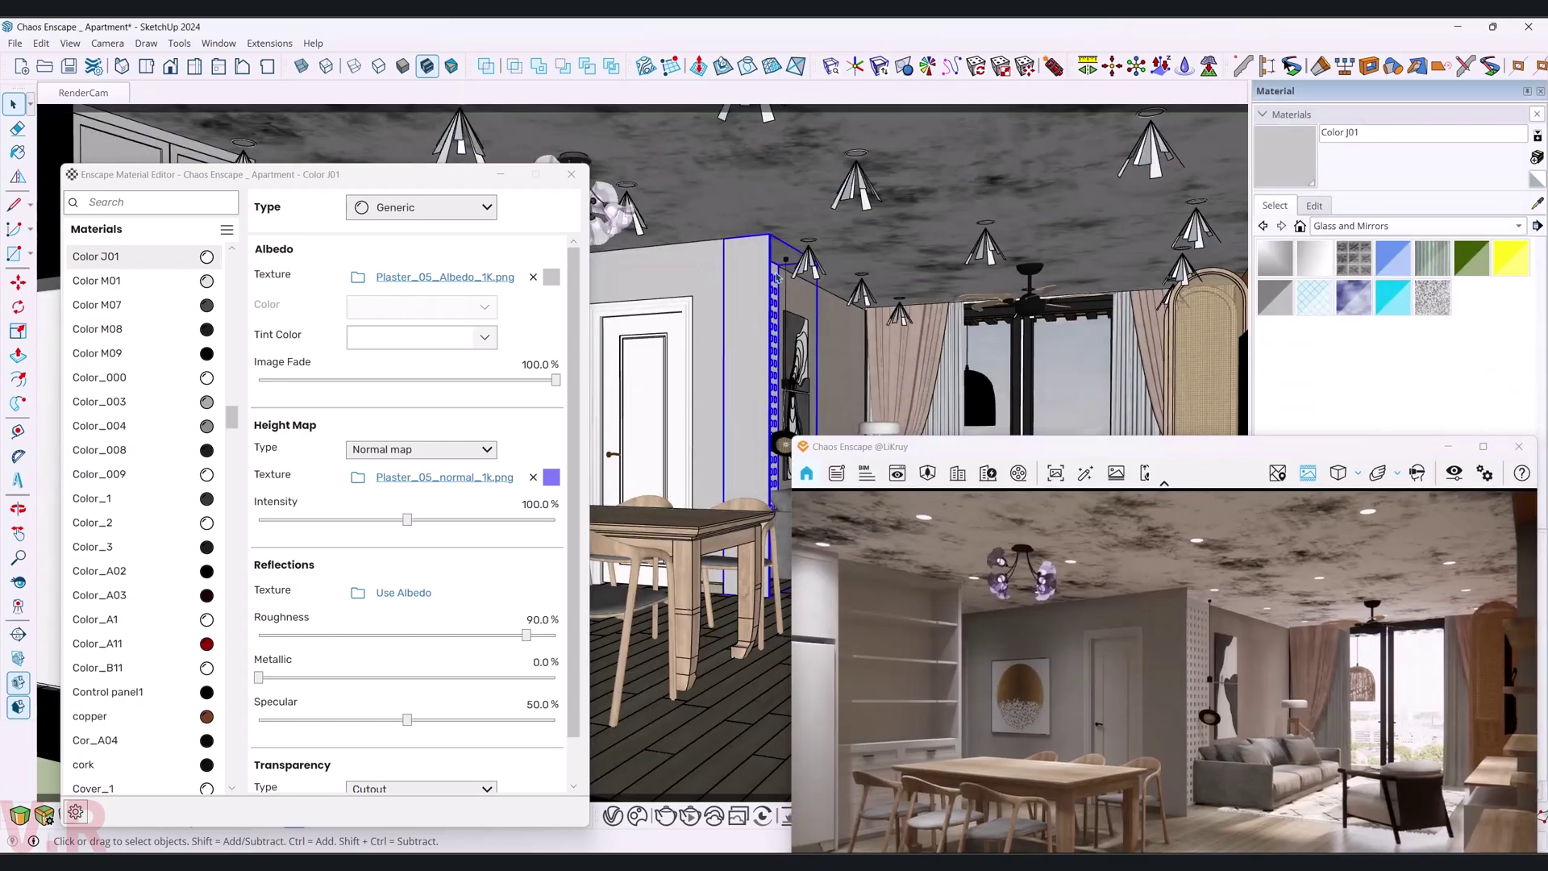
double_click(776, 277)
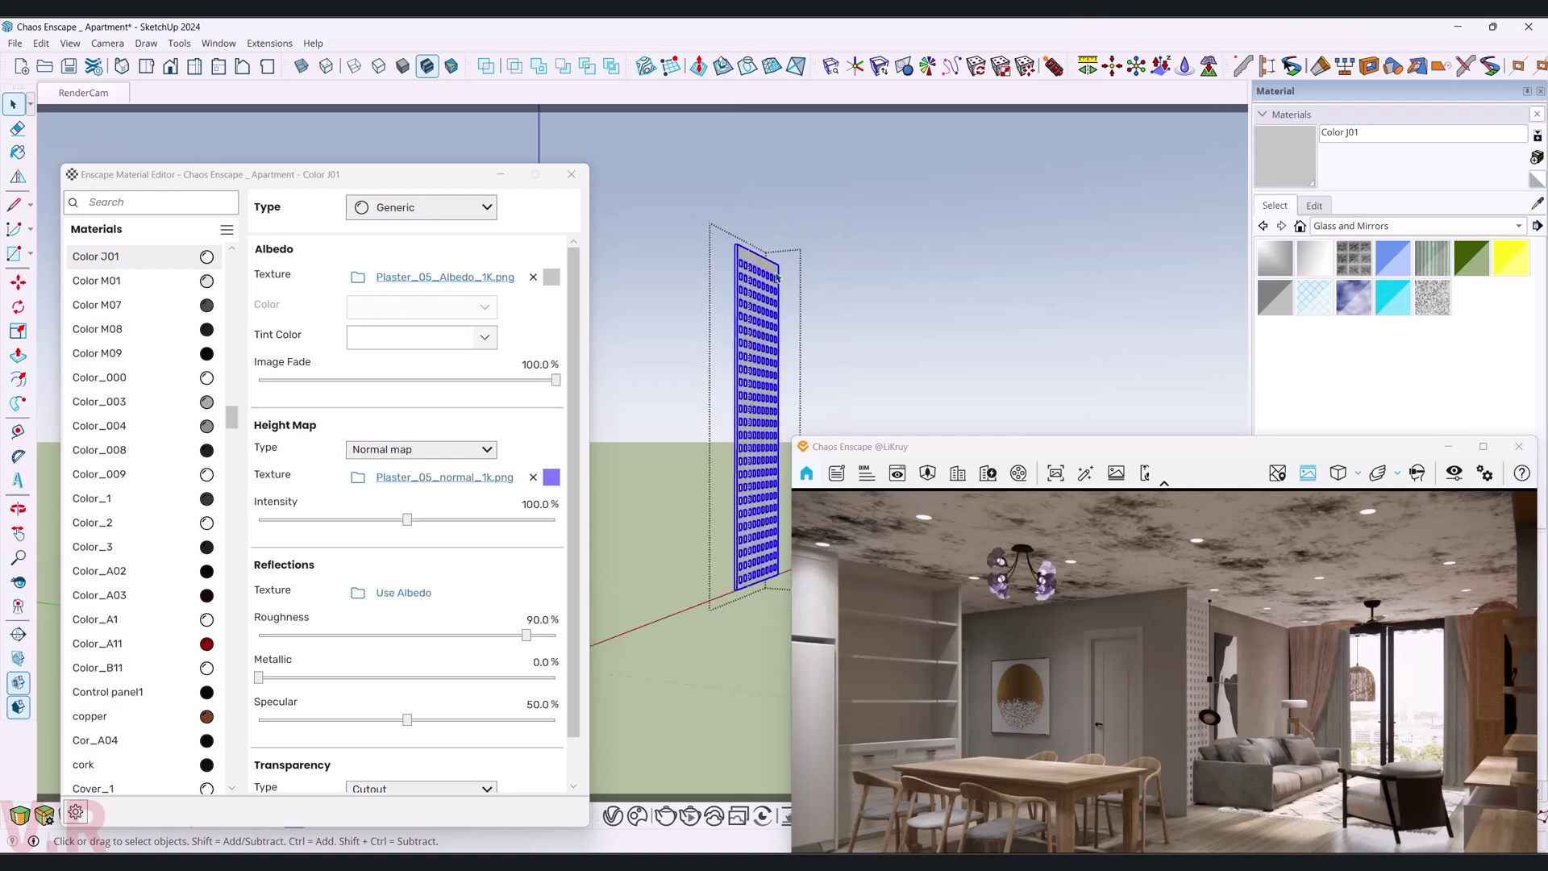
- Select the wall panel, reorient the view, and move the Enscape render window clear
key(b)
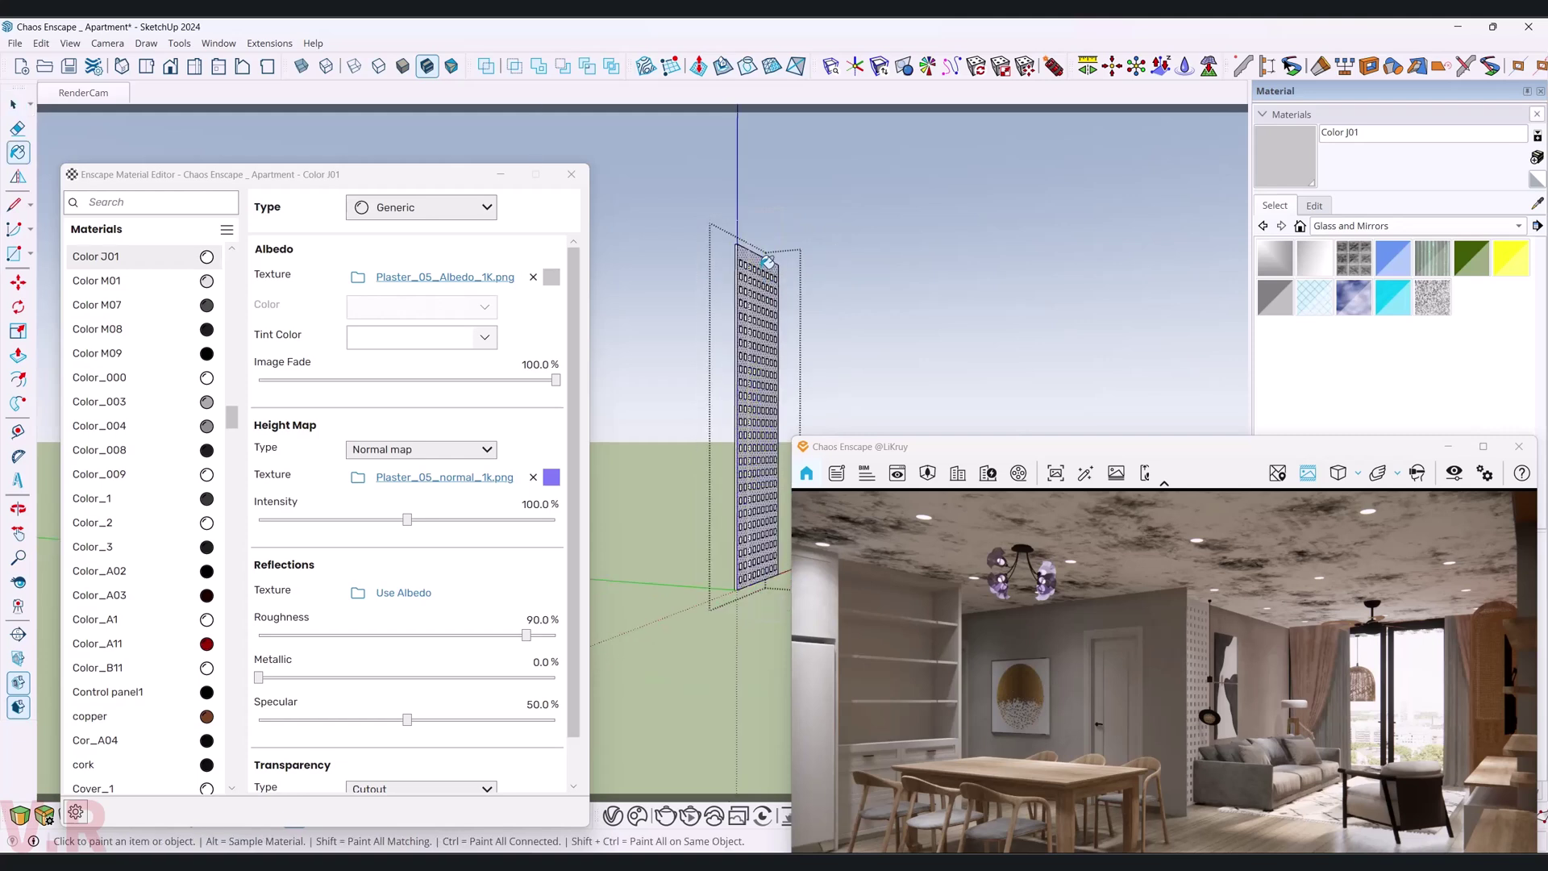
key(space)
click(758, 284)
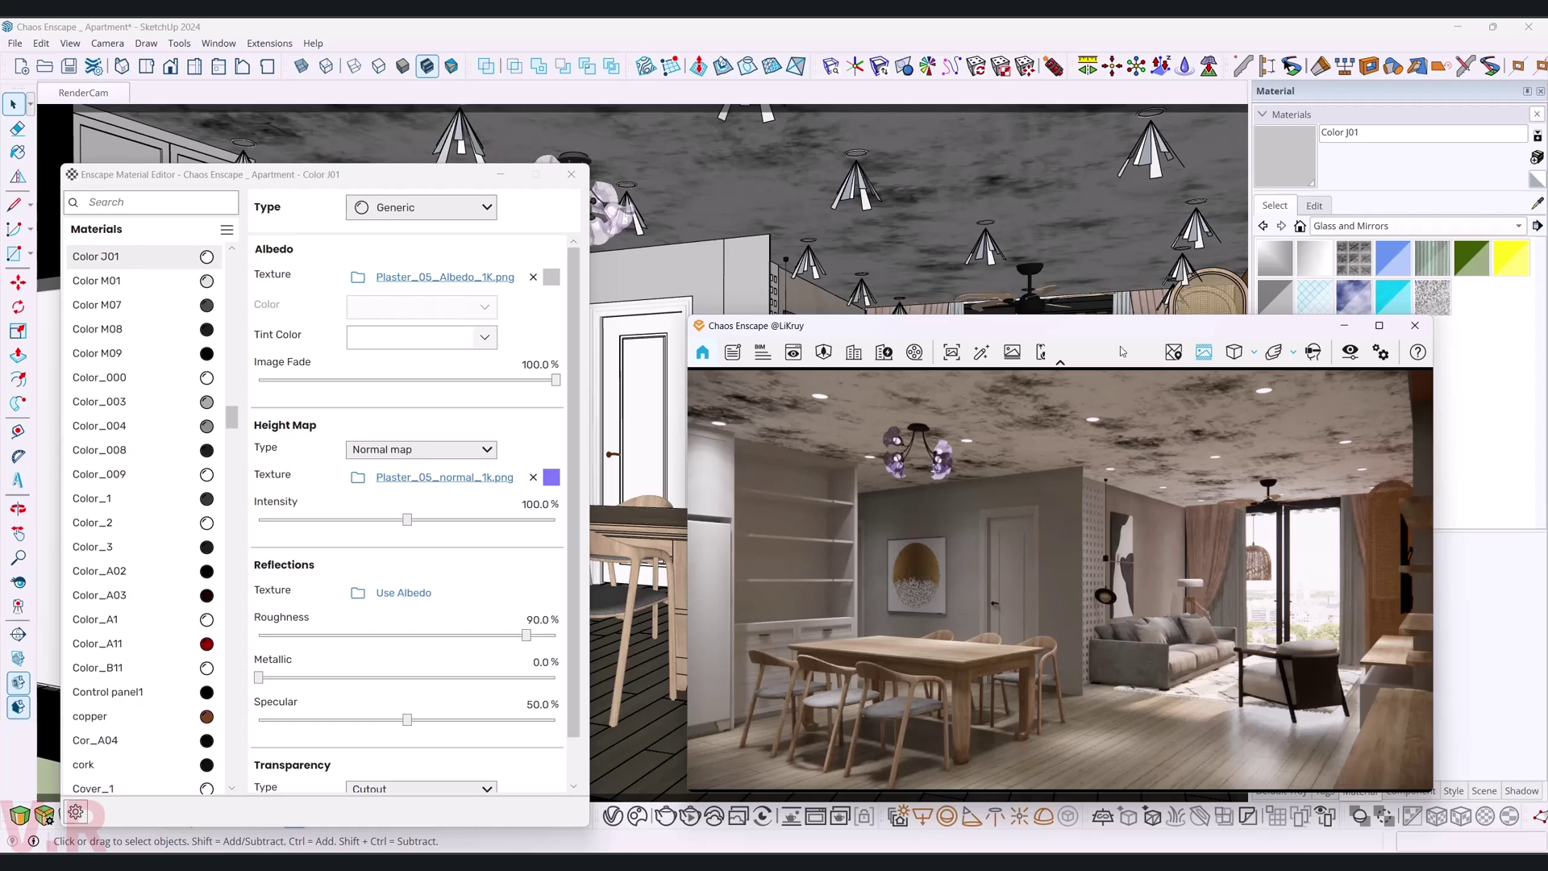
mouse_move(776, 282)
middle_down()
mouse_move(591, 300)
mouse_move(890, 151)
middle_up()
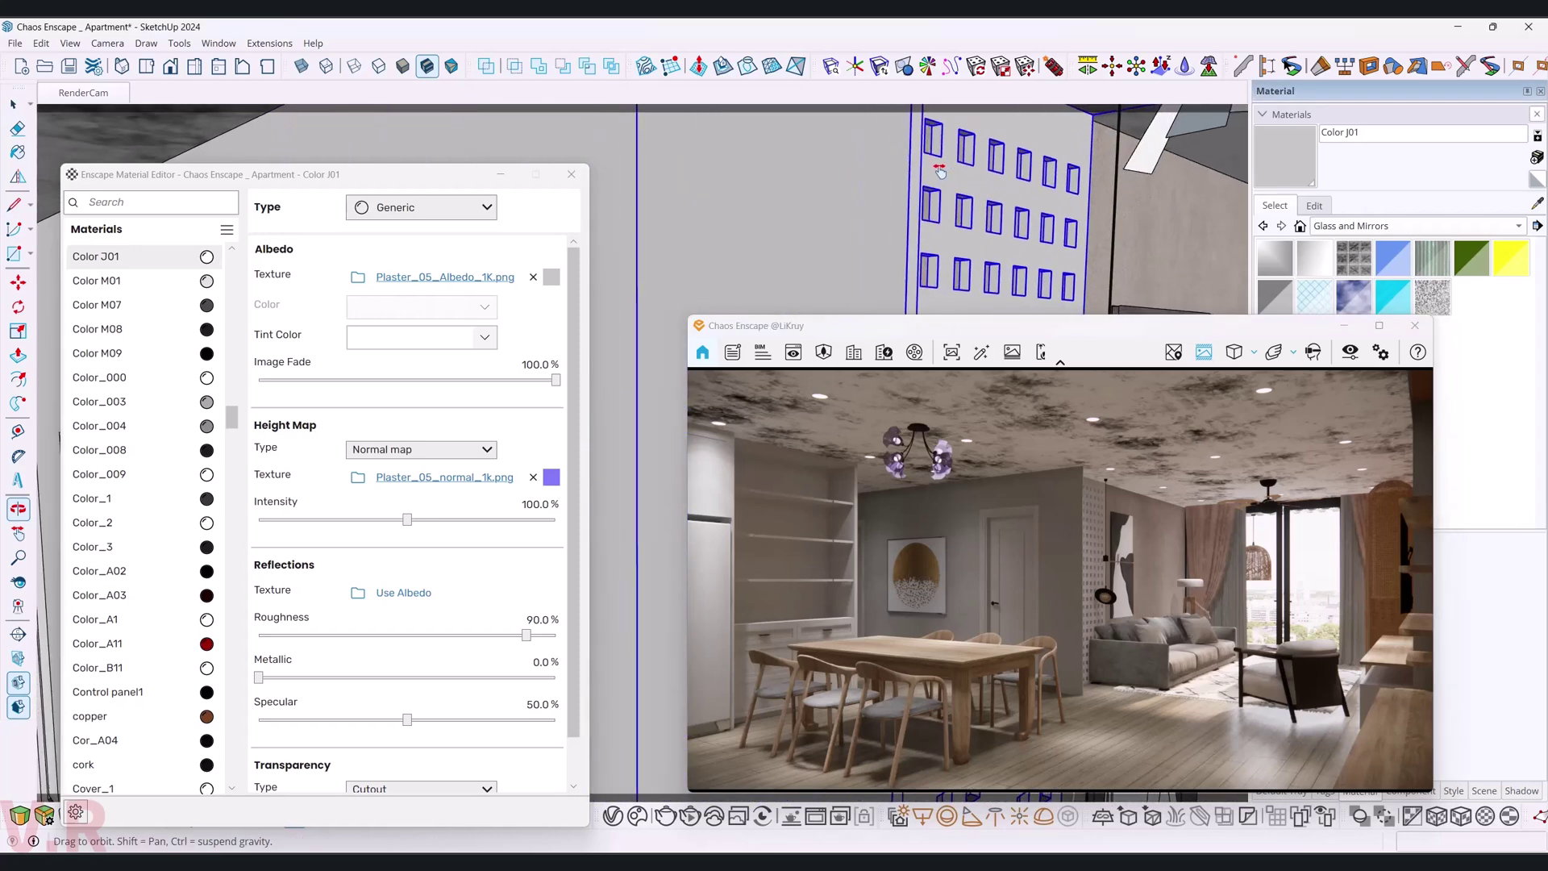
key(b)
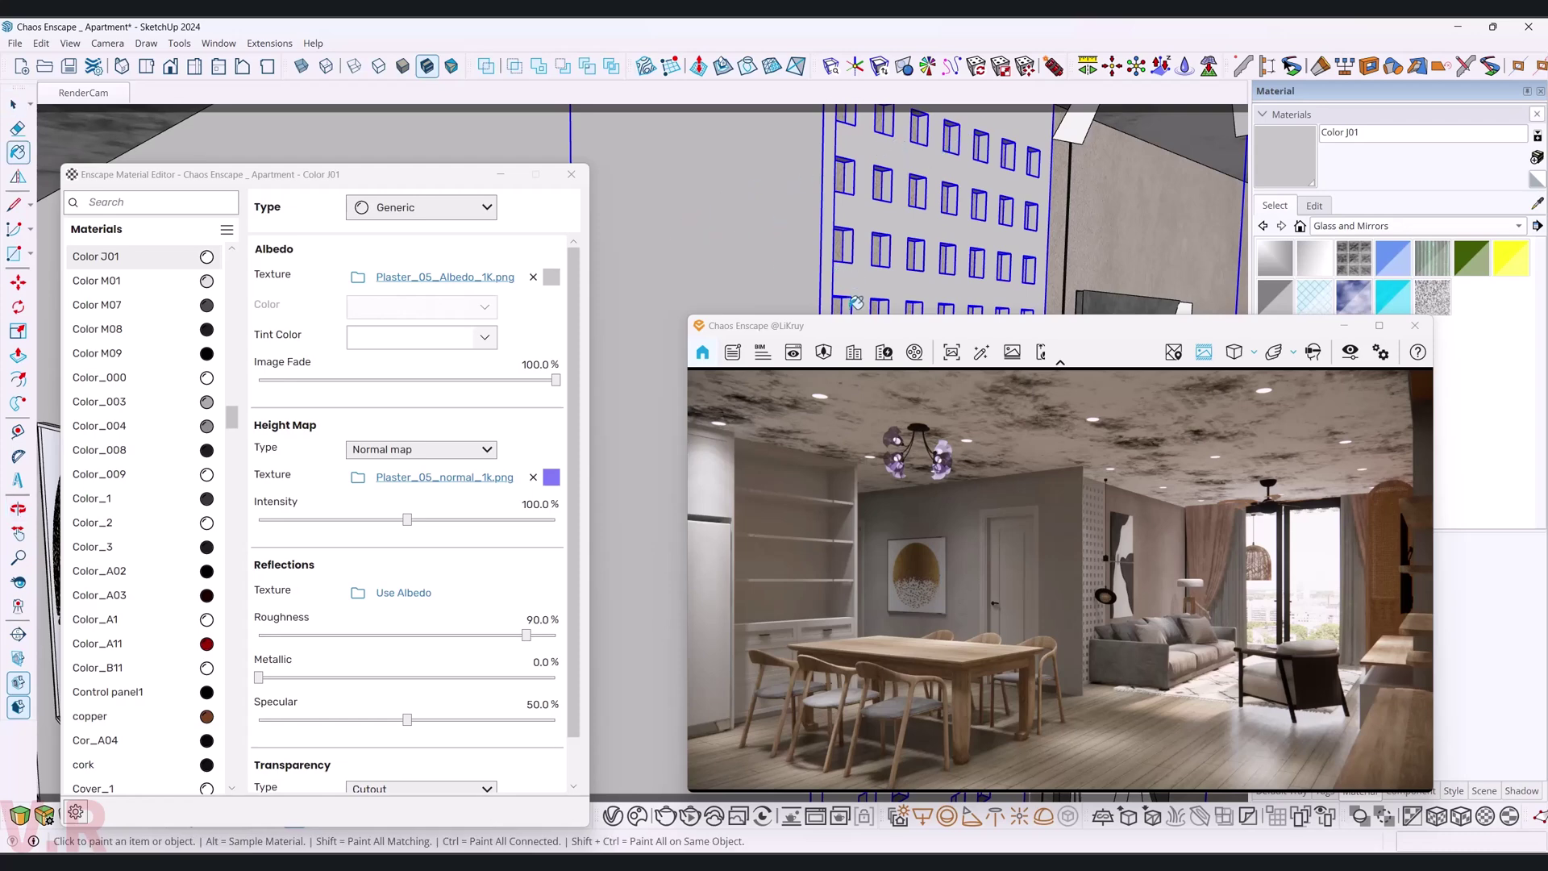
drag(855, 324, 895, 145)
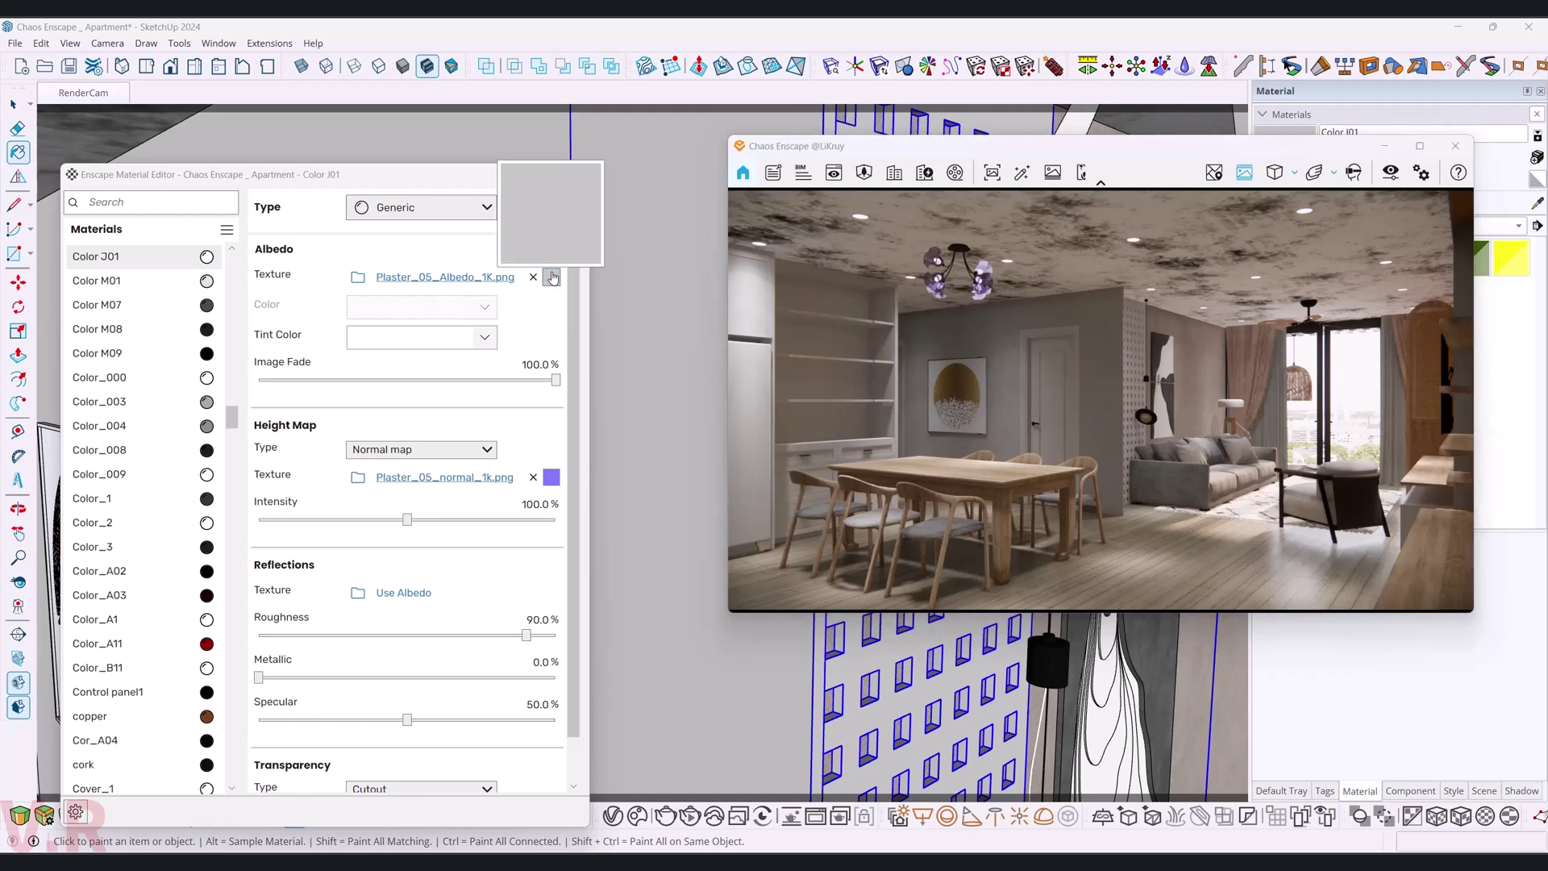
- Invert Color J01's plaster albedo texture and set its brightness to 25%
click(551, 276)
click(262, 548)
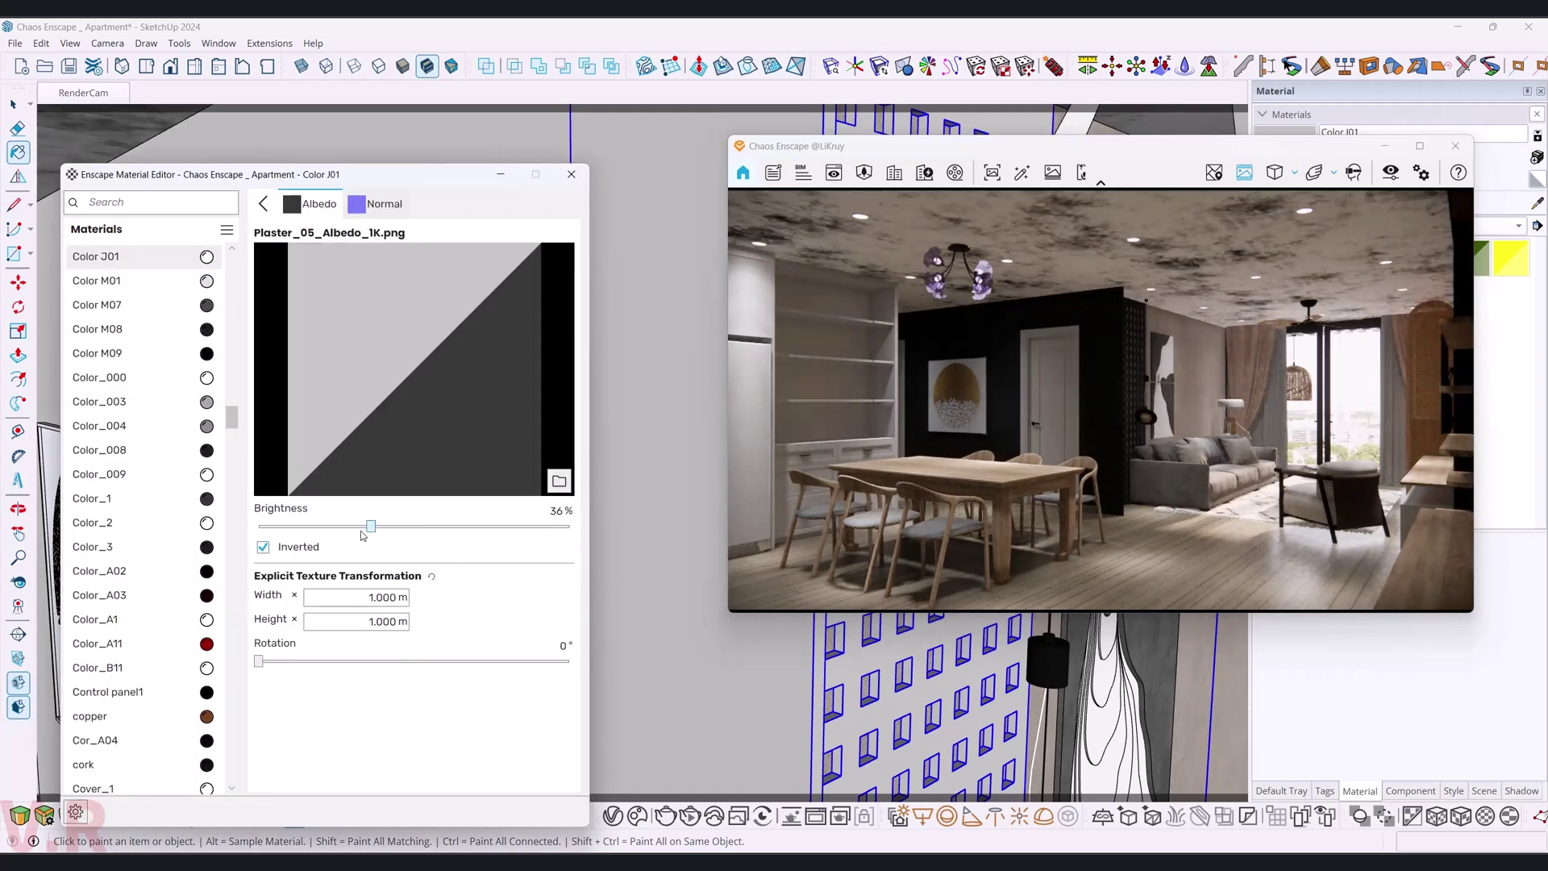
mouse_move(274, 526)
mouse_down()
mouse_move(428, 527)
mouse_move(379, 527)
mouse_up()
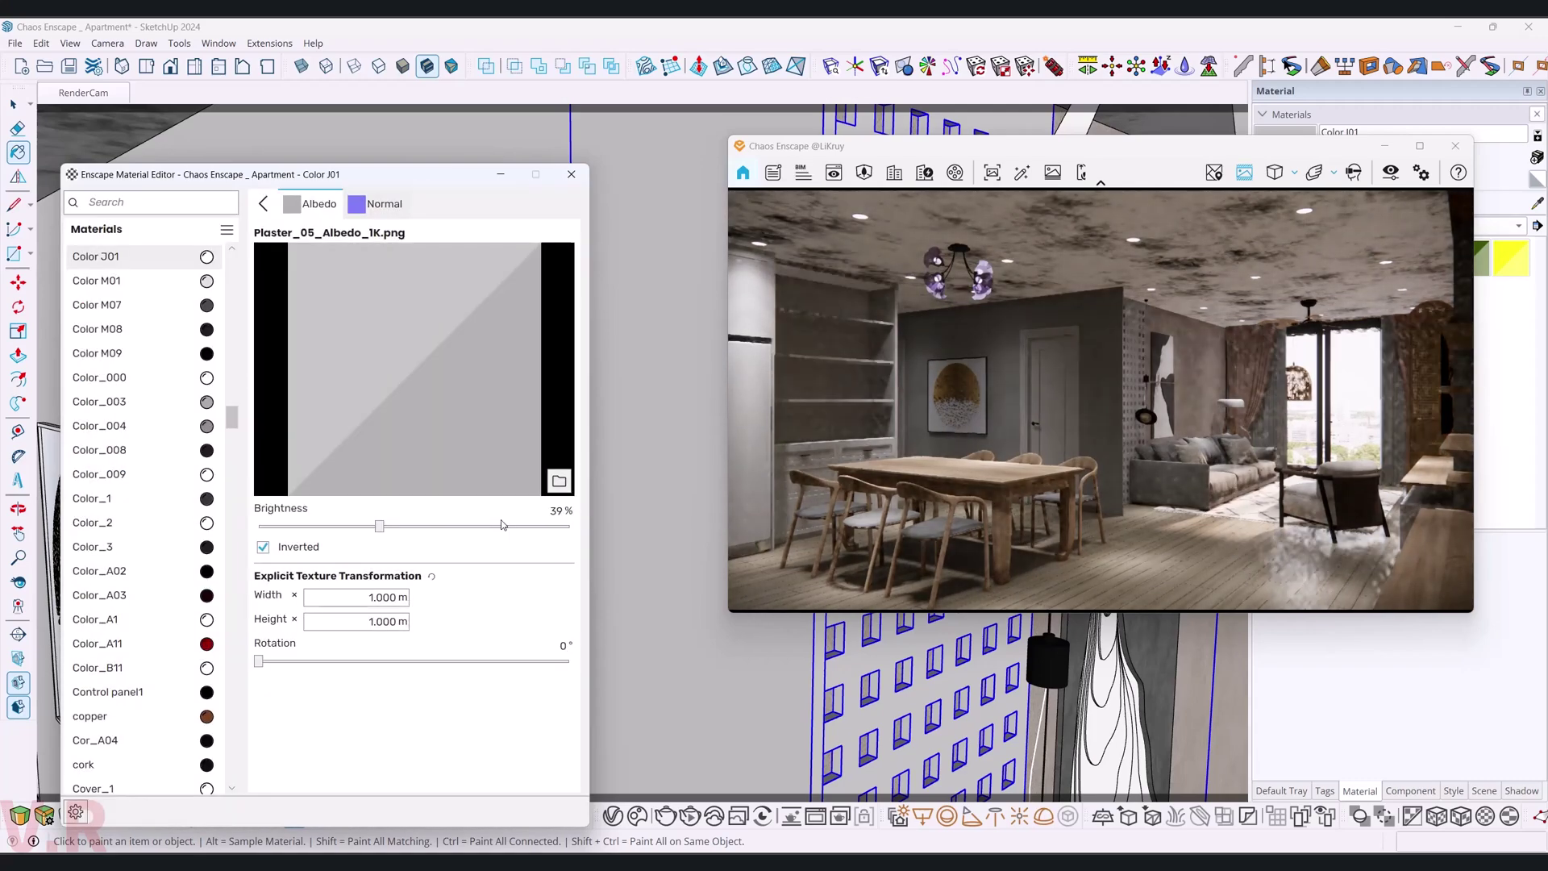
click(335, 527)
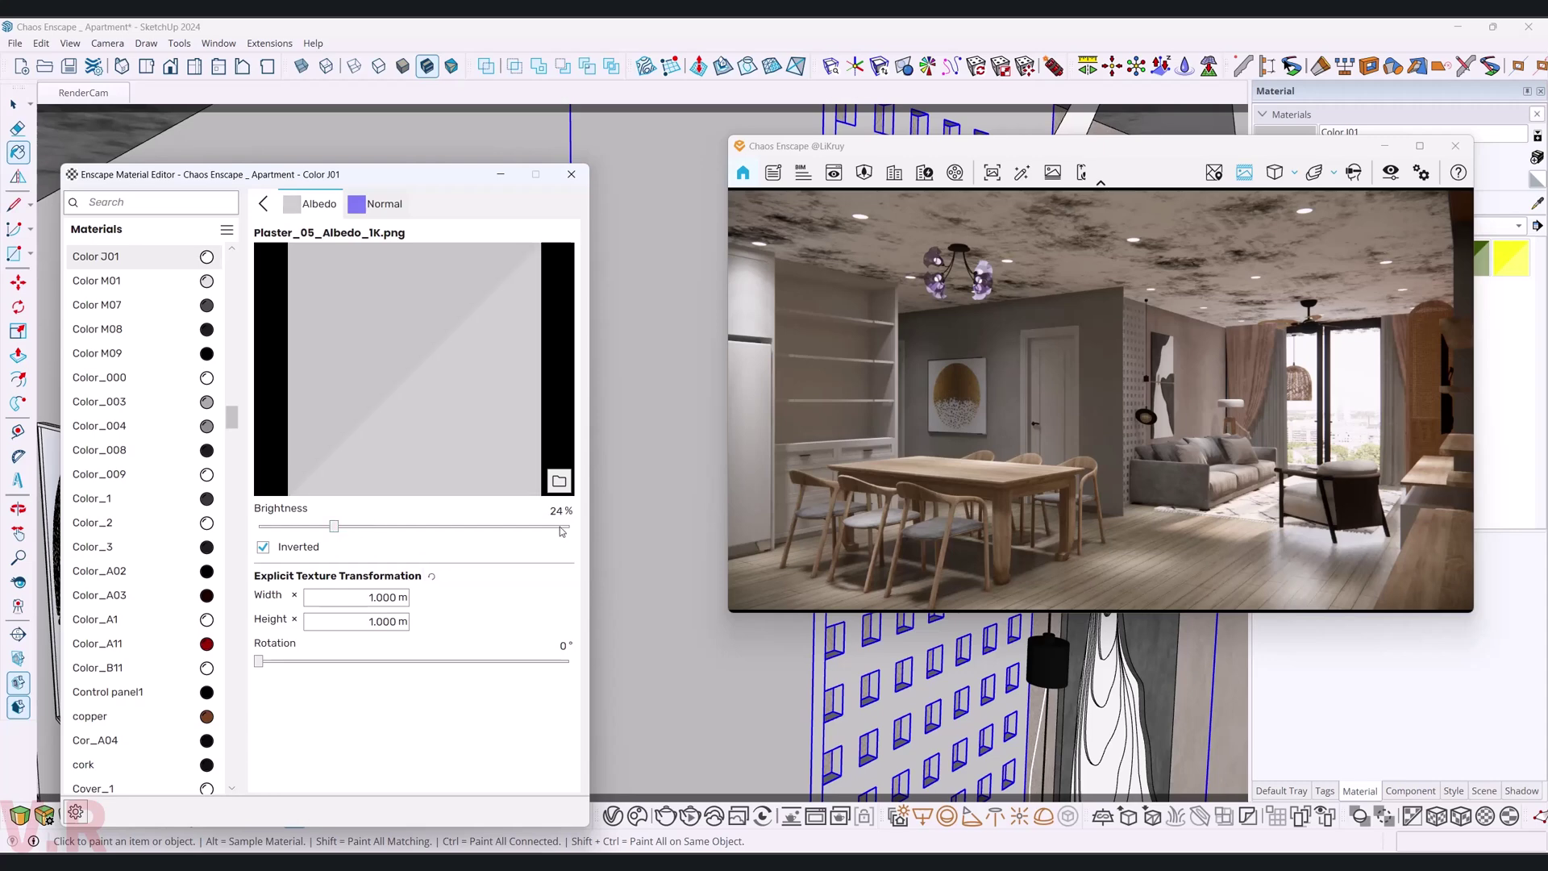
click(556, 511)
text(15)
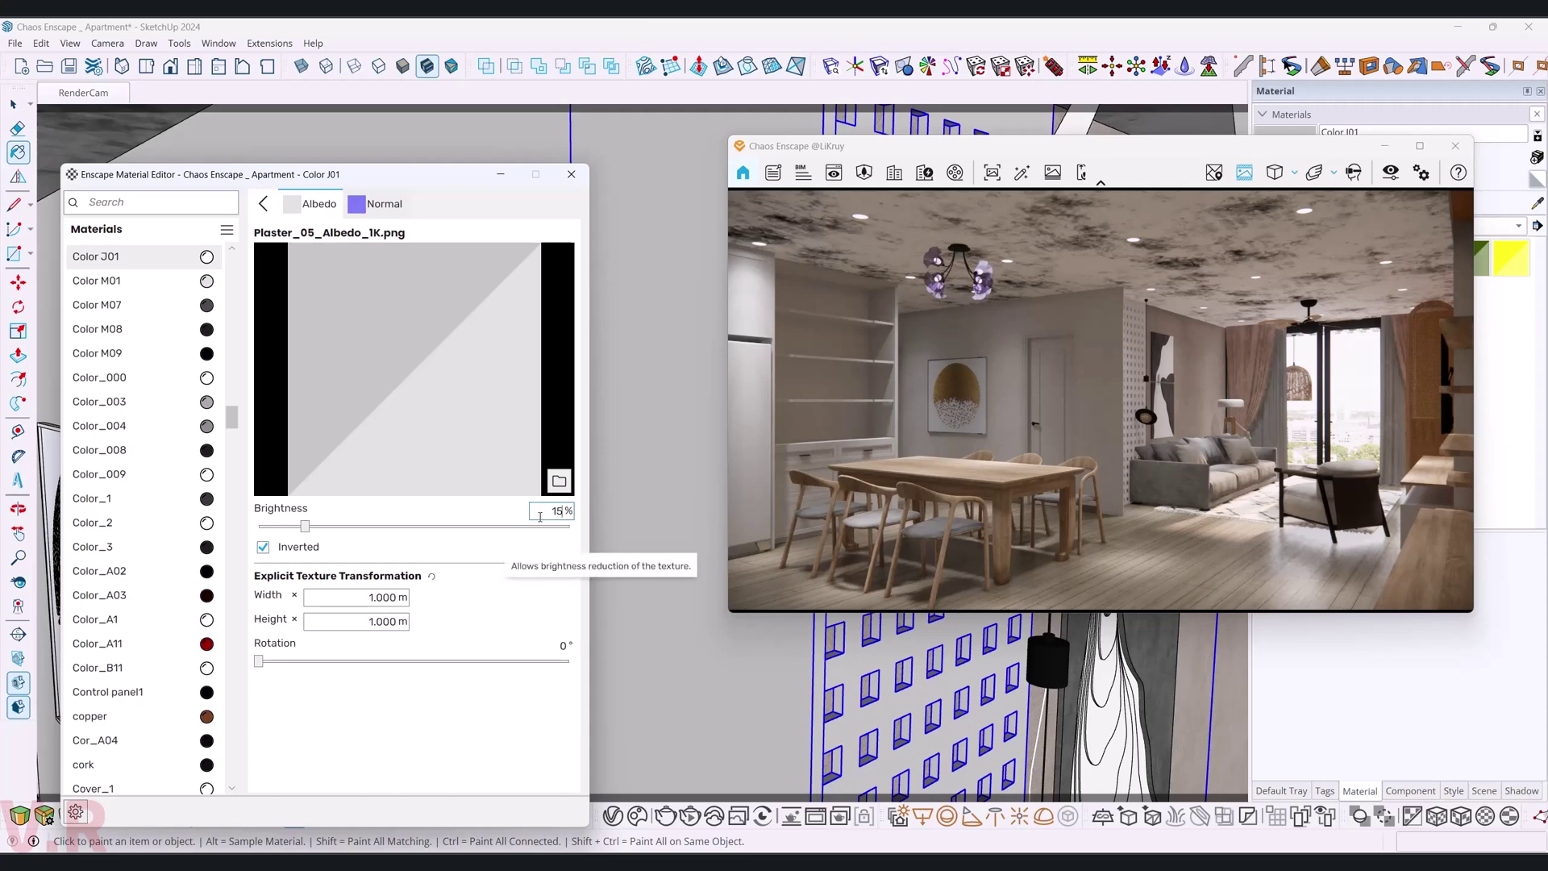
click(573, 513)
text(25)
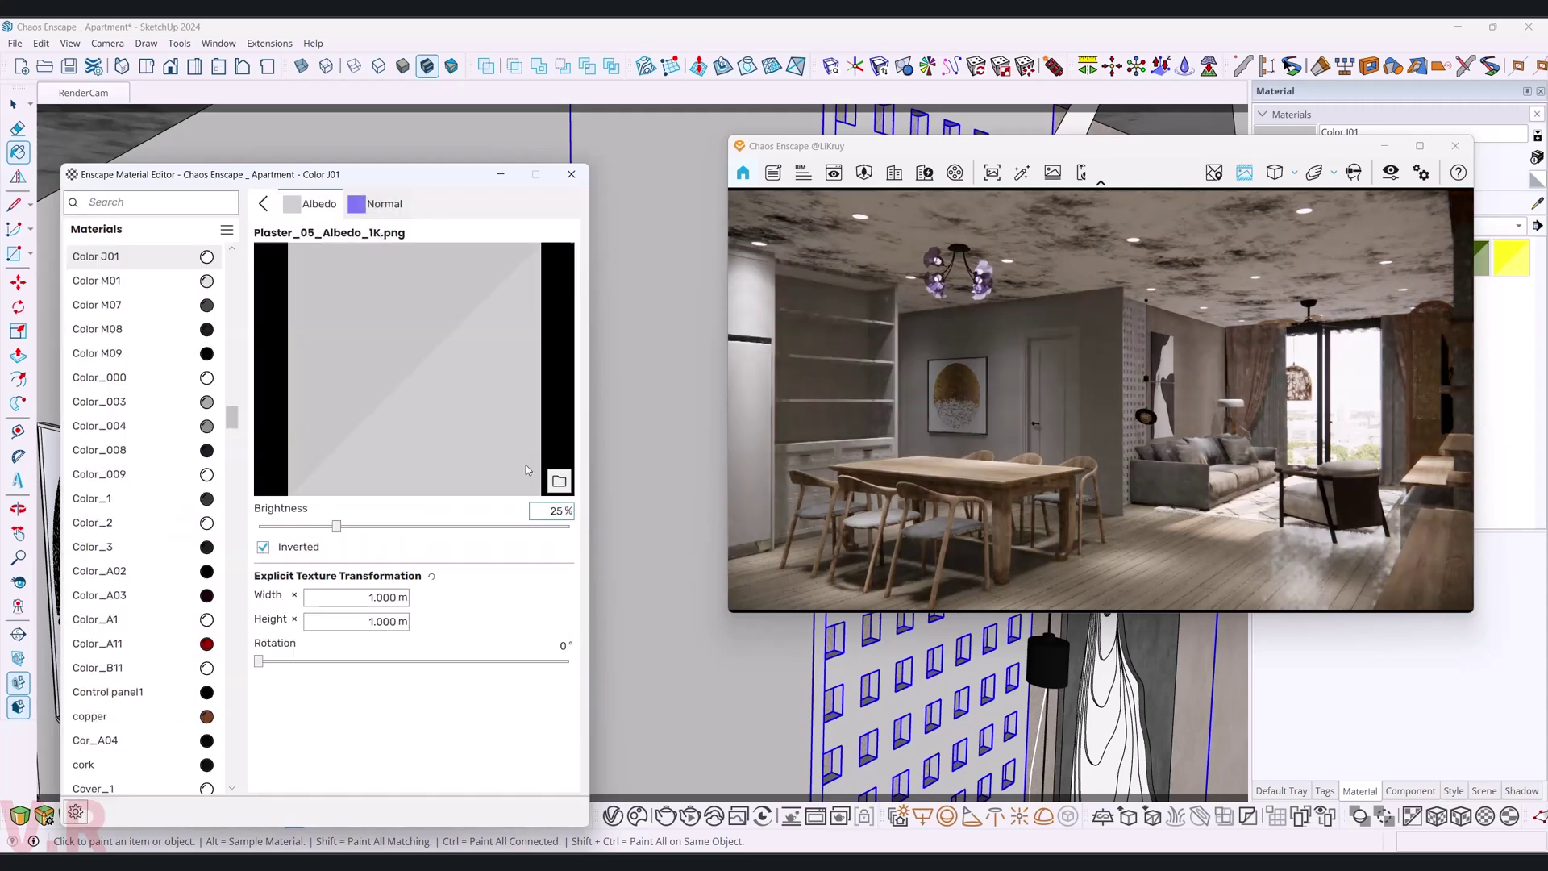
click(263, 206)
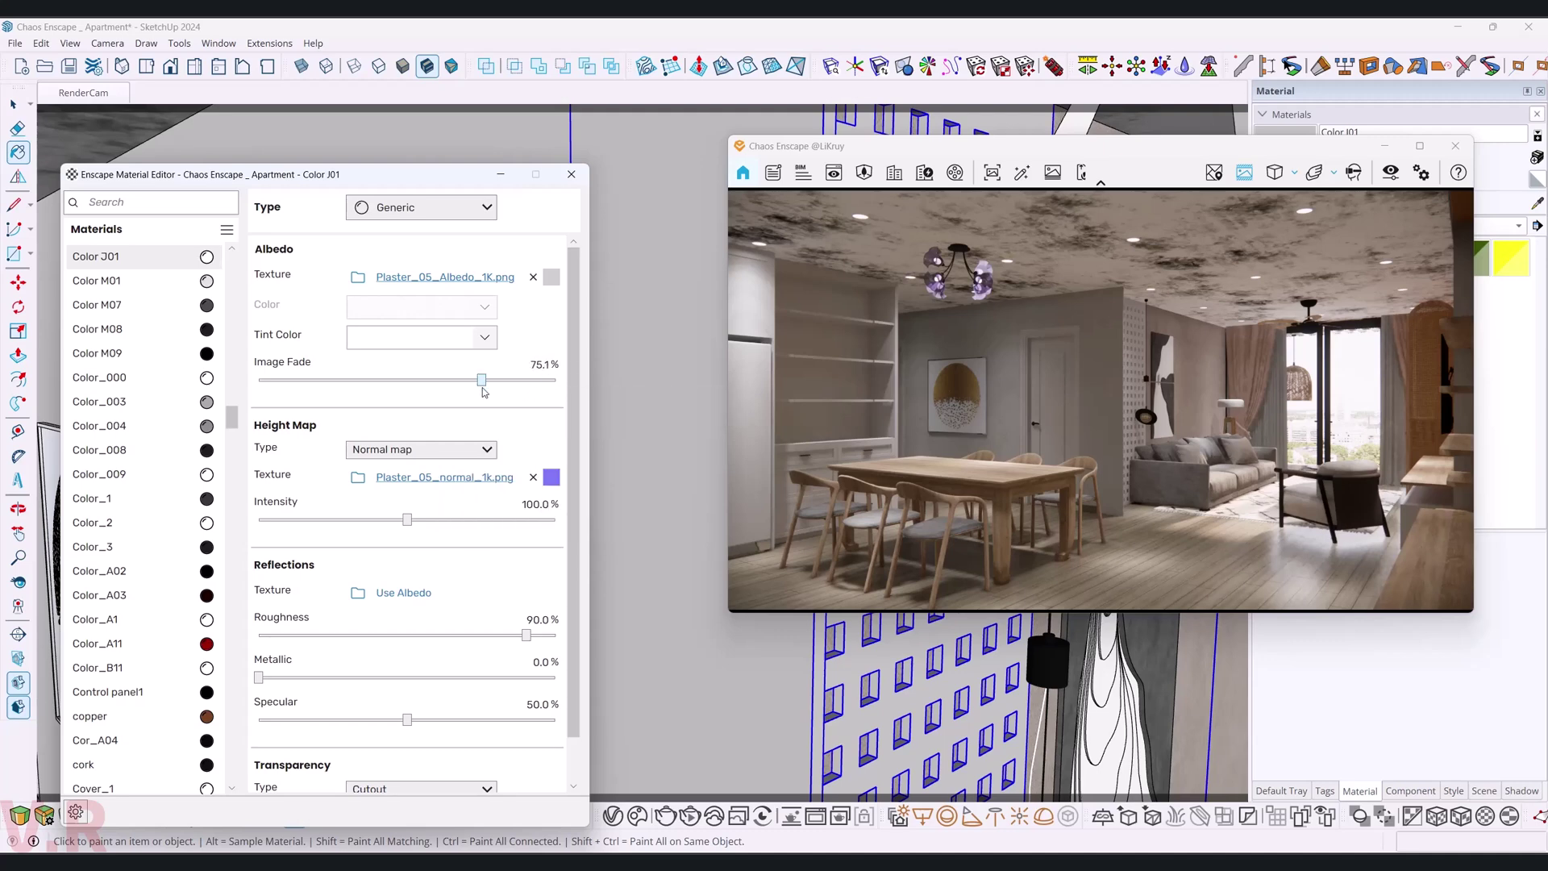
- Set Color J01's Roughness to 75% and Image Fade to 25%
double_click(528, 365)
text(50)
key(Return)
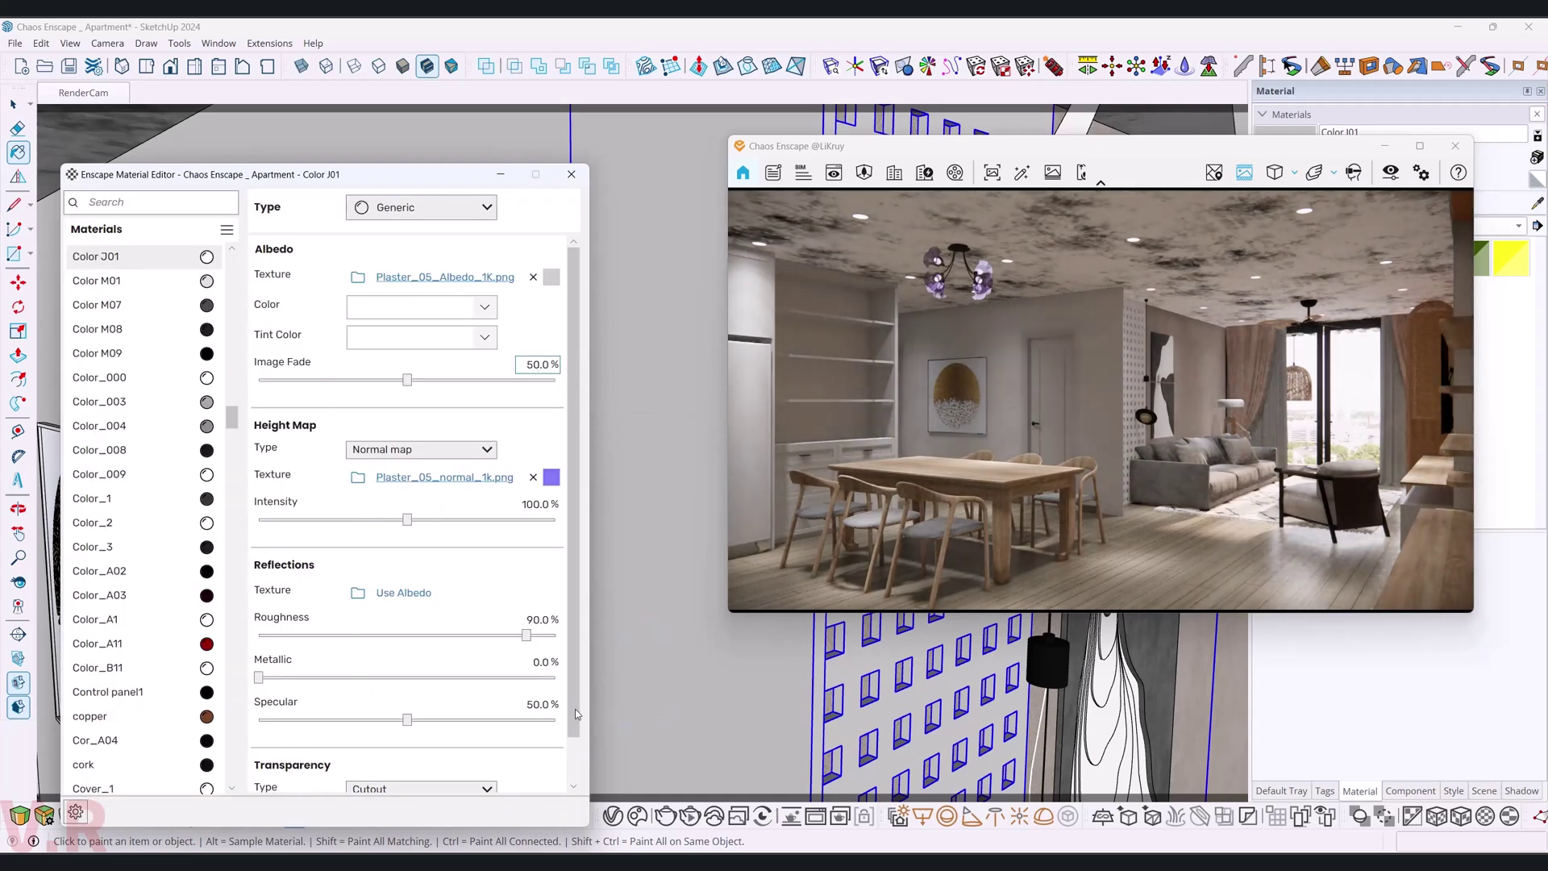
double_click(537, 619)
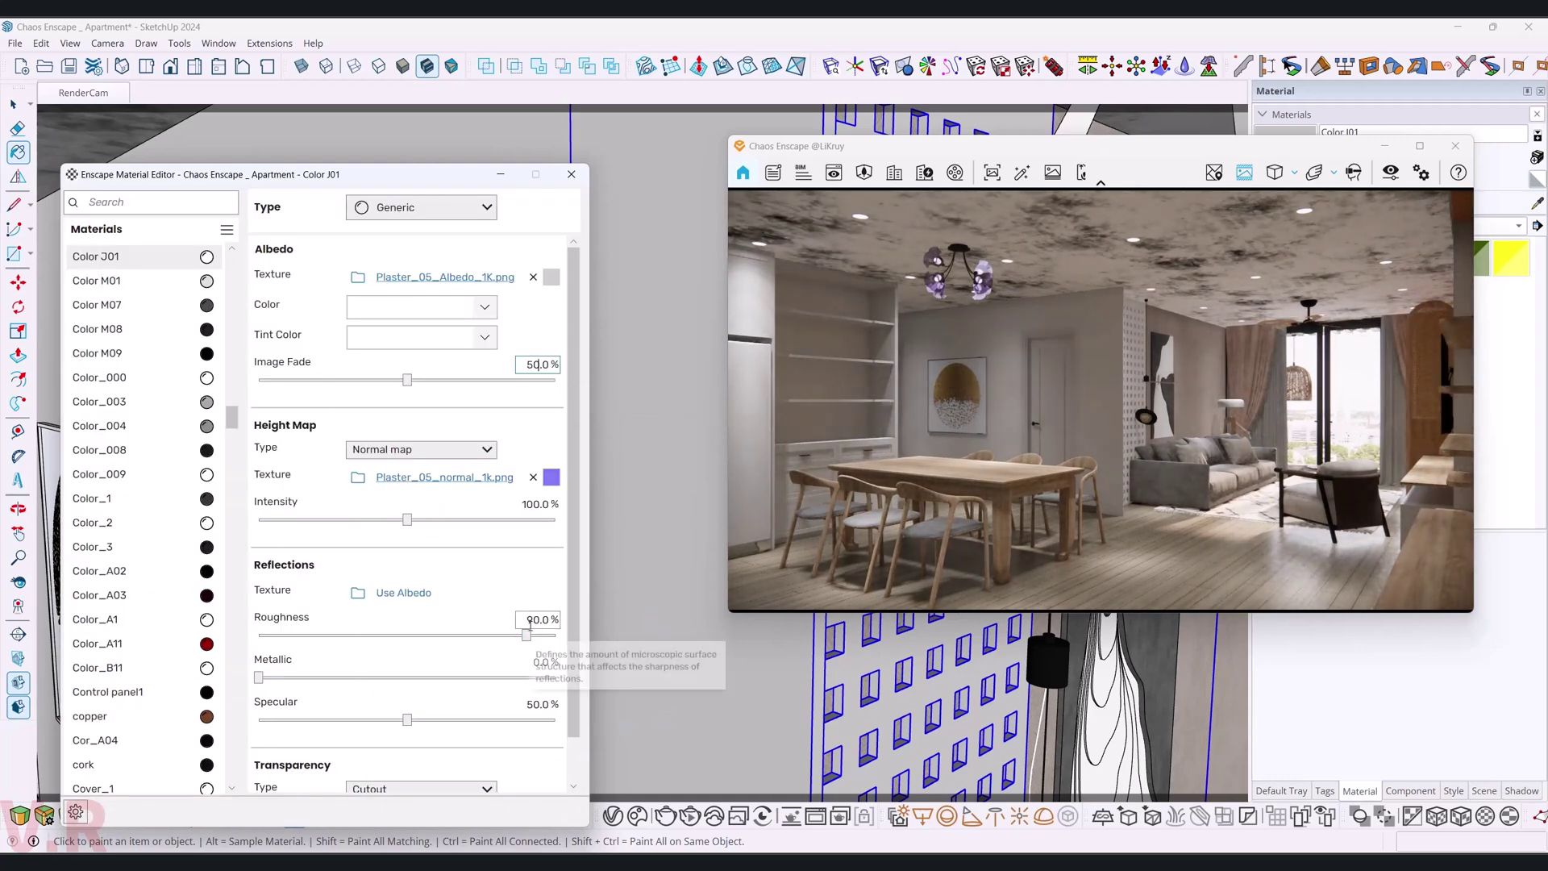
text(75)
key(Return)
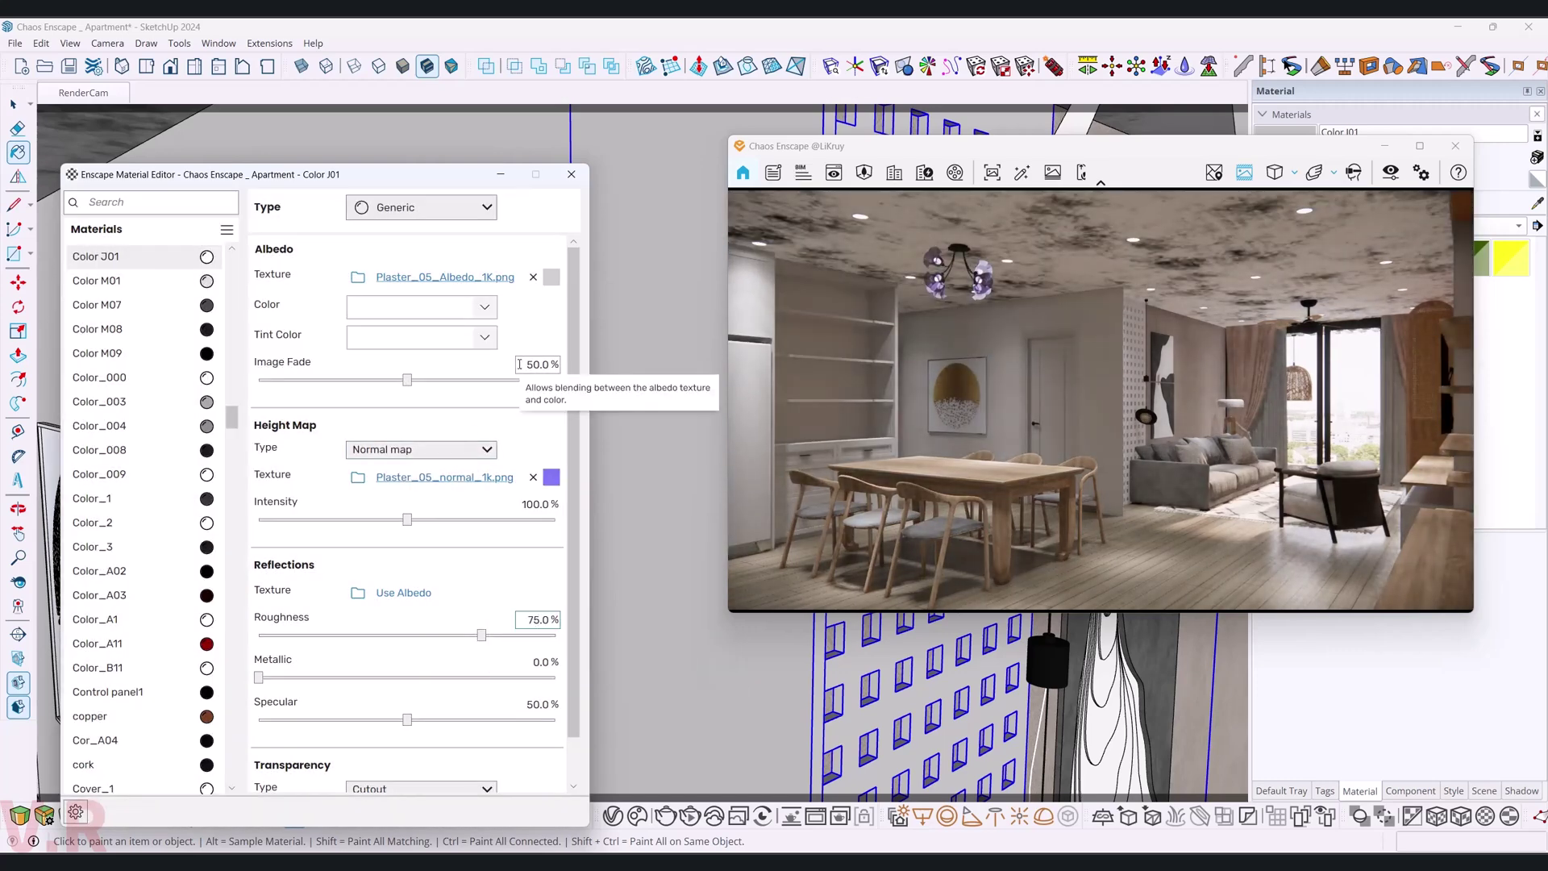
double_click(539, 364)
text(25)
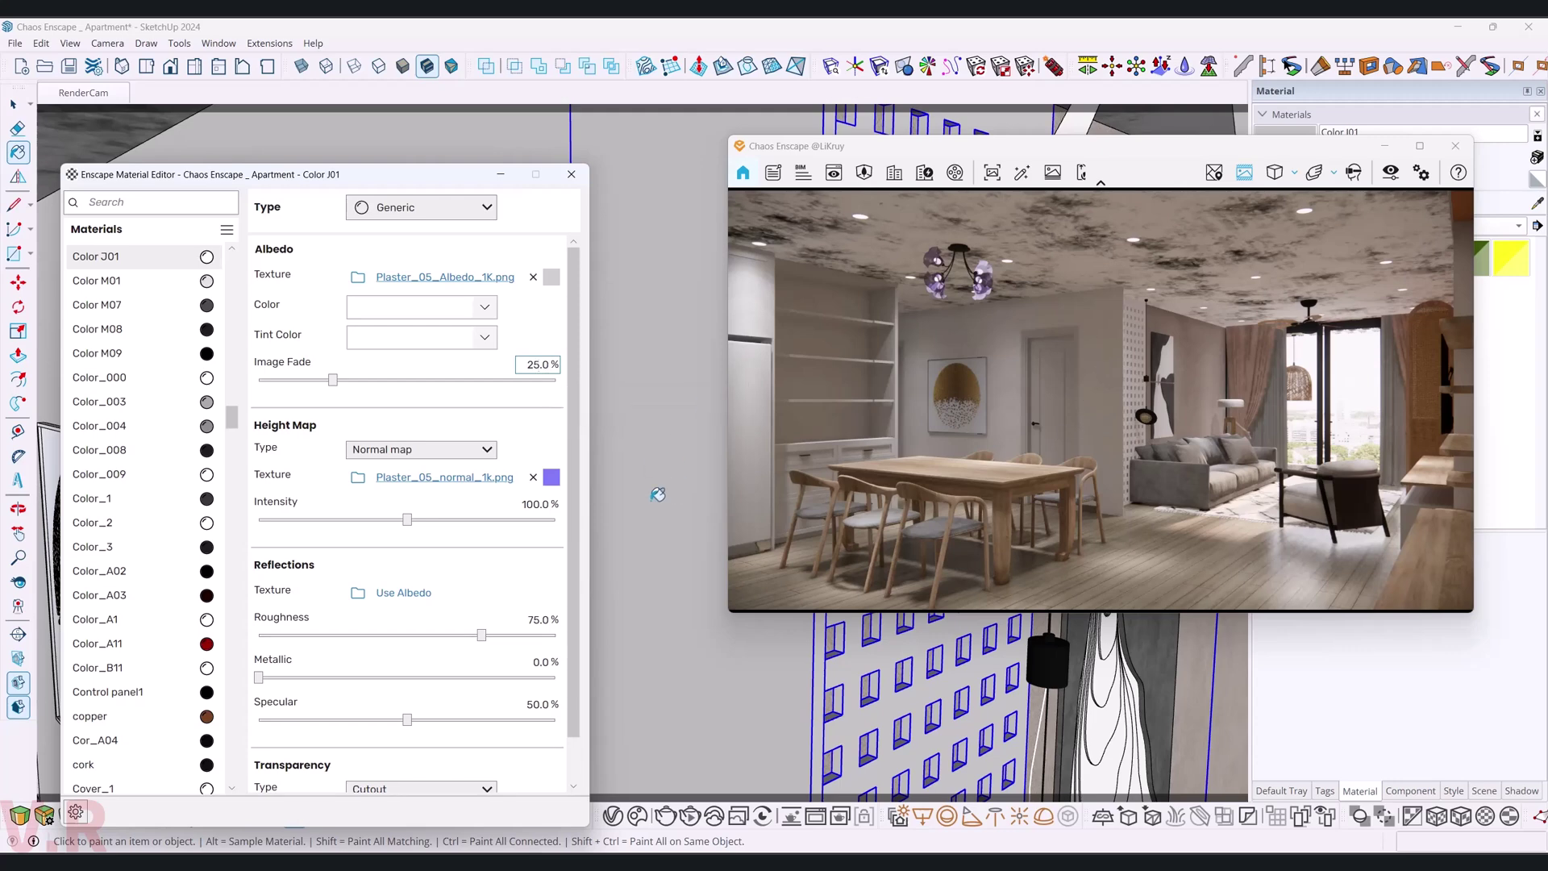
mouse_move(647, 543)
middle_down()
mouse_move(692, 189)
mouse_move(321, 144)
middle_up()
- Sample [0003_DeepPink]1 and lower its Image Fade to about 11%
alt+click(333, 133)
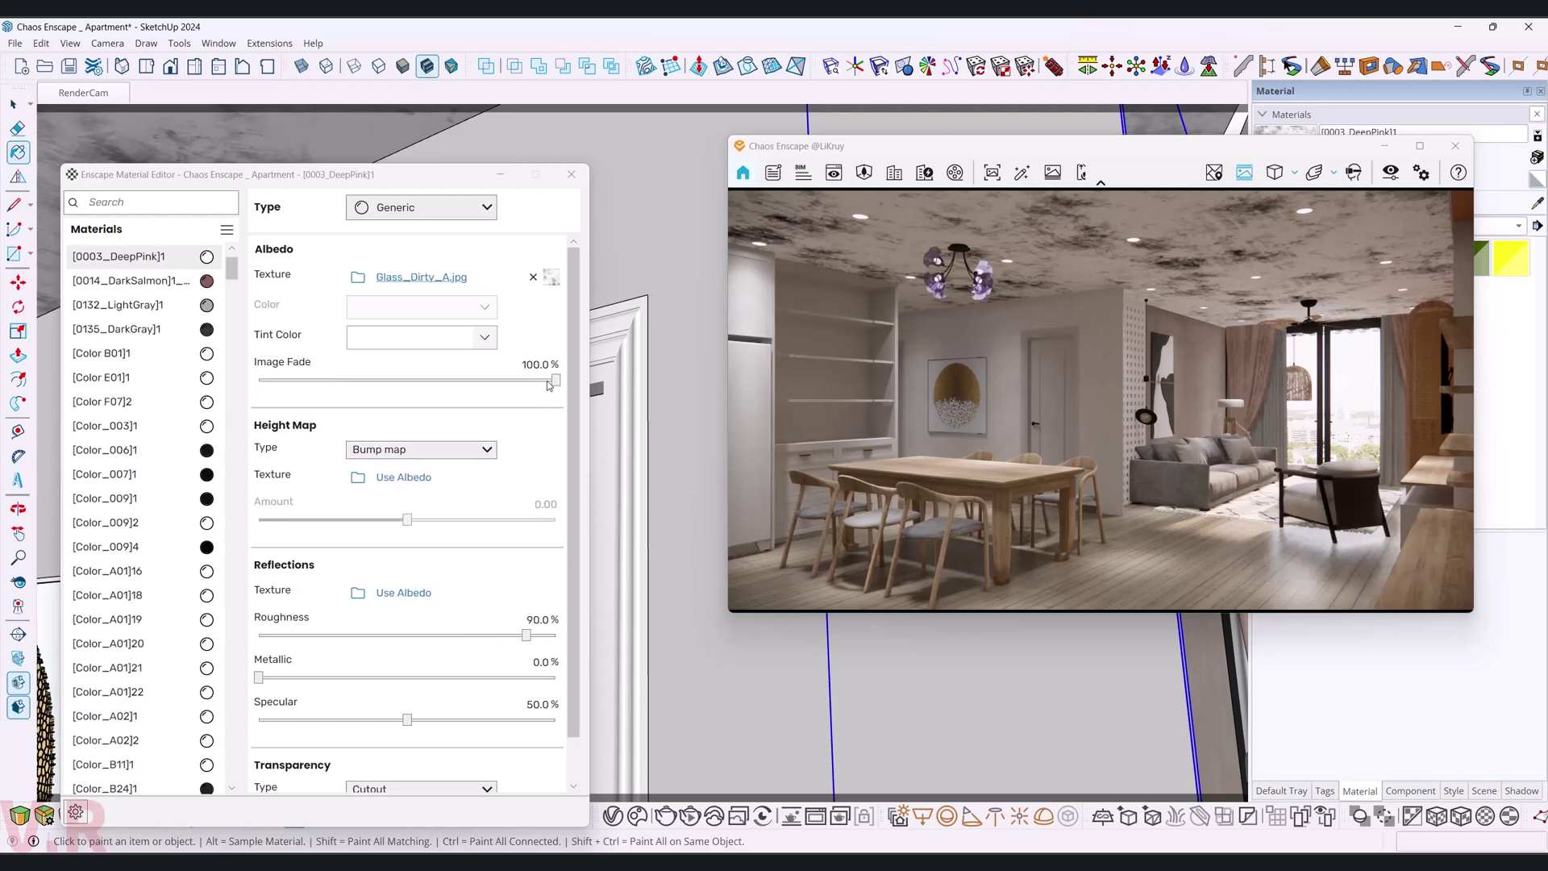
drag(555, 379, 415, 379)
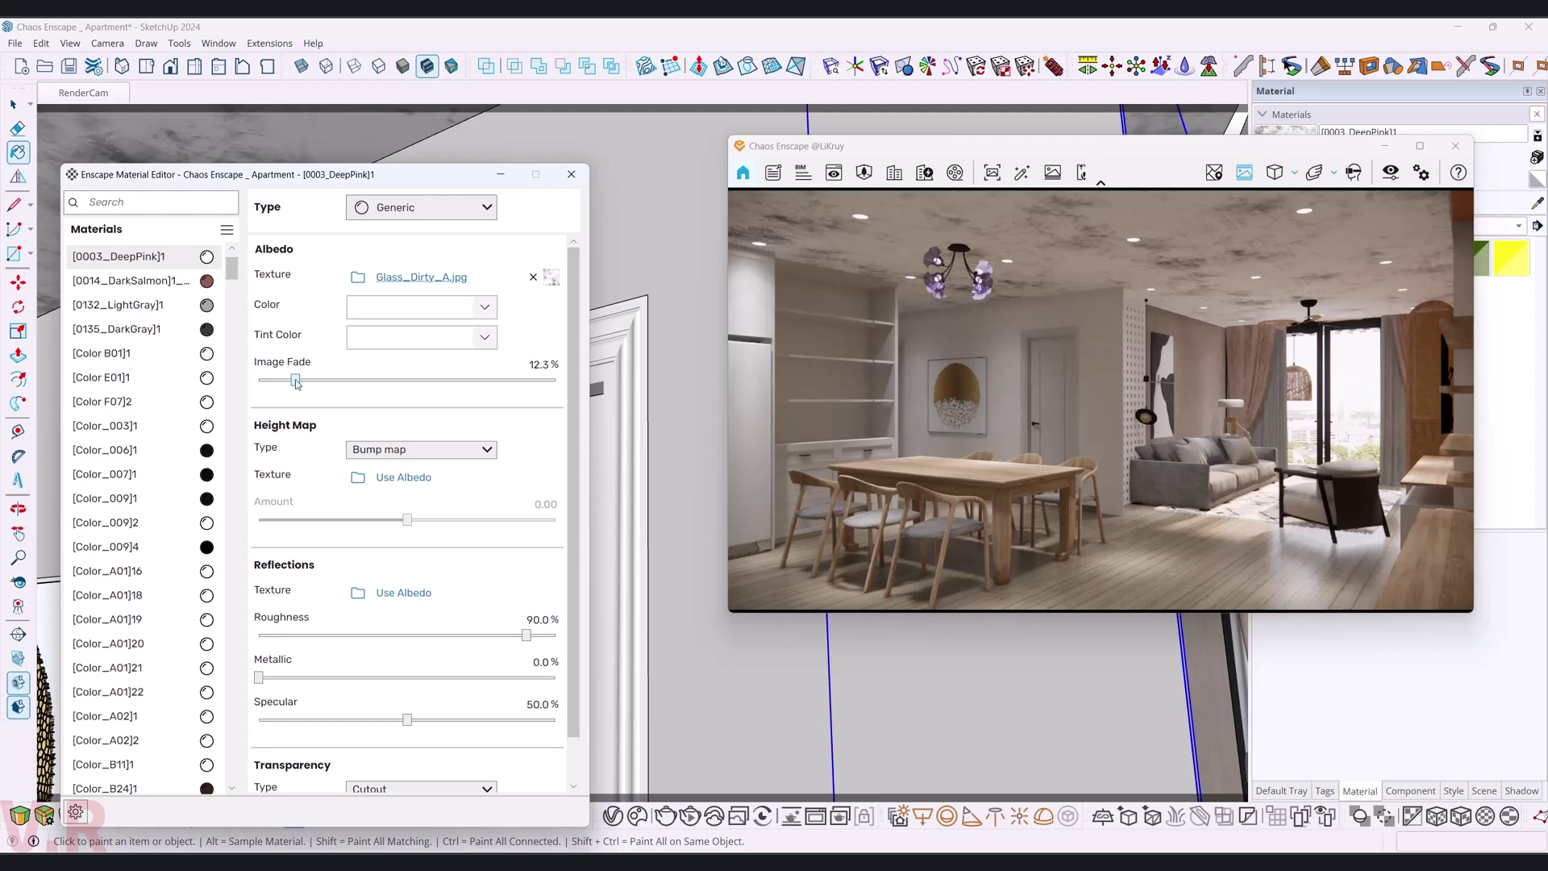
drag(296, 383, 294, 382)
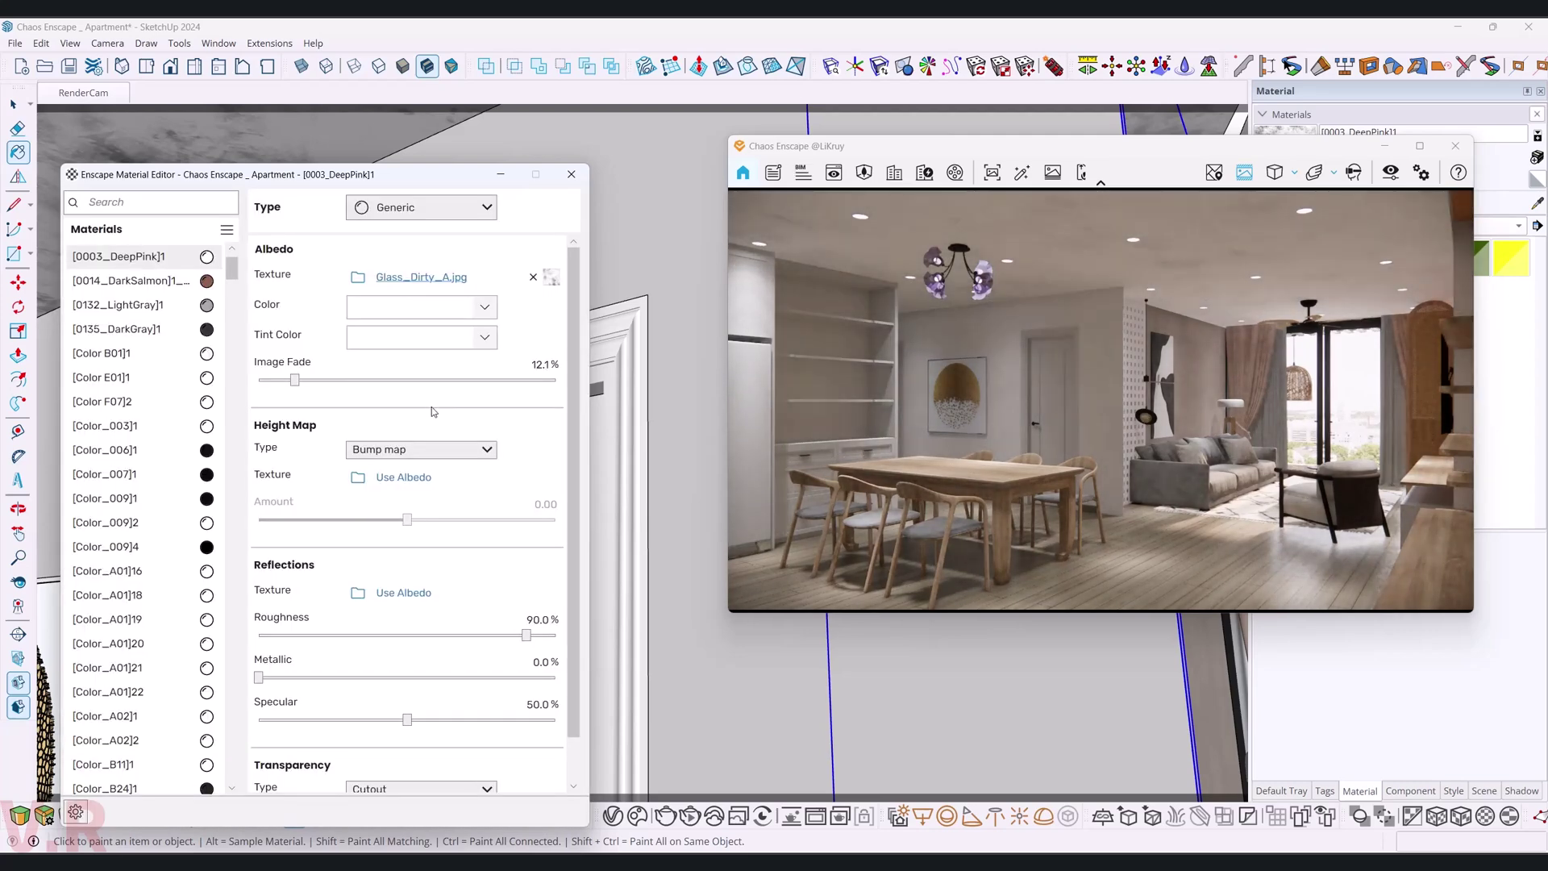
click(481, 309)
click(520, 306)
drag(301, 387, 293, 383)
- Add Glass_Dirty_A.jpg as 1.00 bump and reflections texture, and set Image Fade to 5%
click(413, 481)
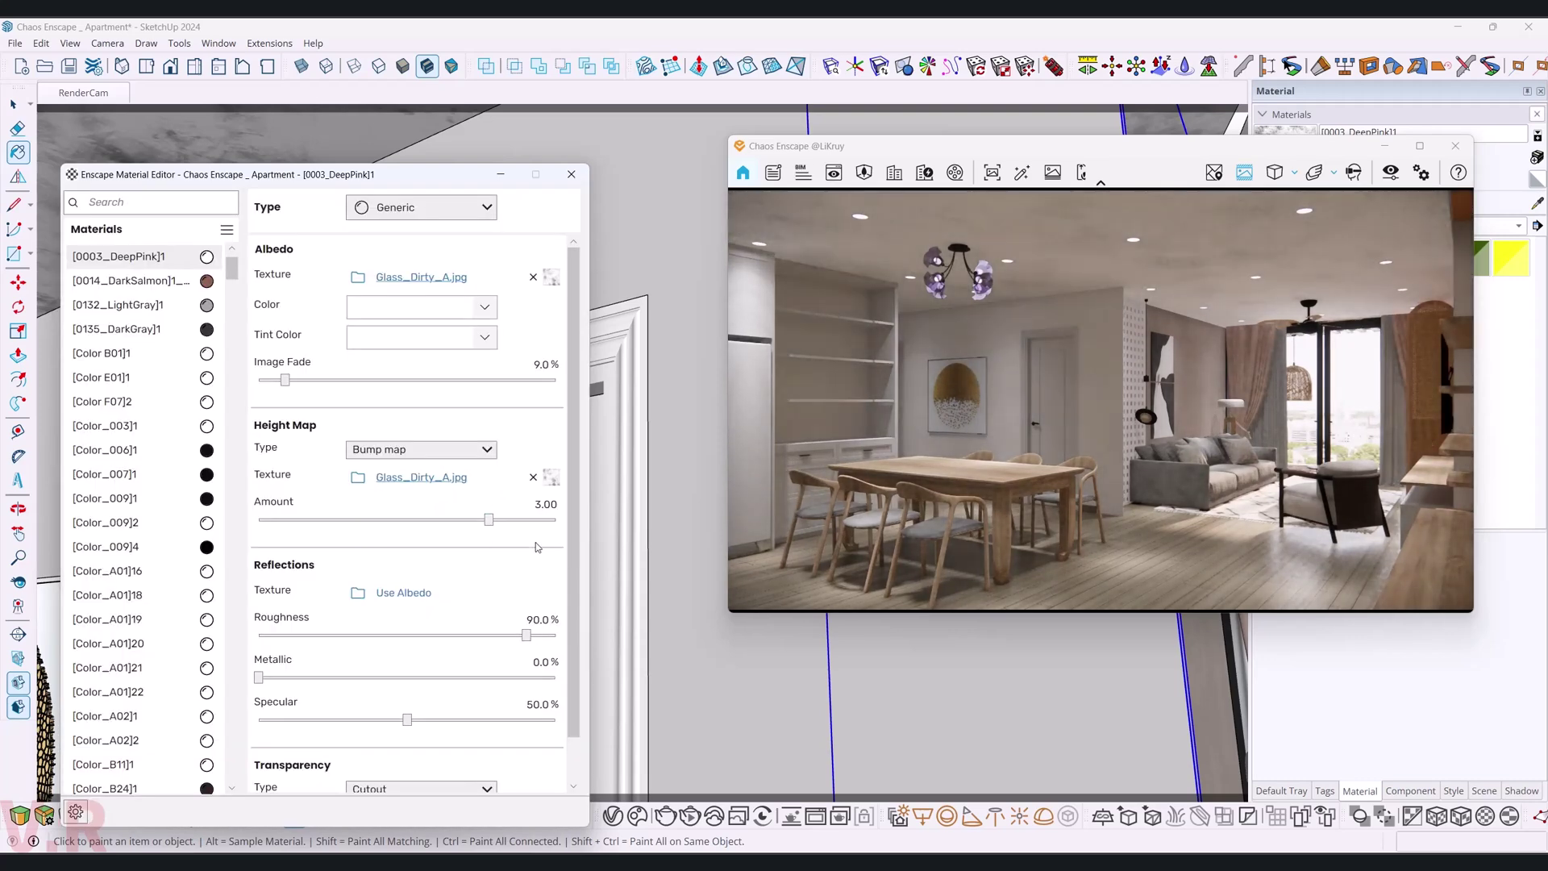
text(1)
key(Return)
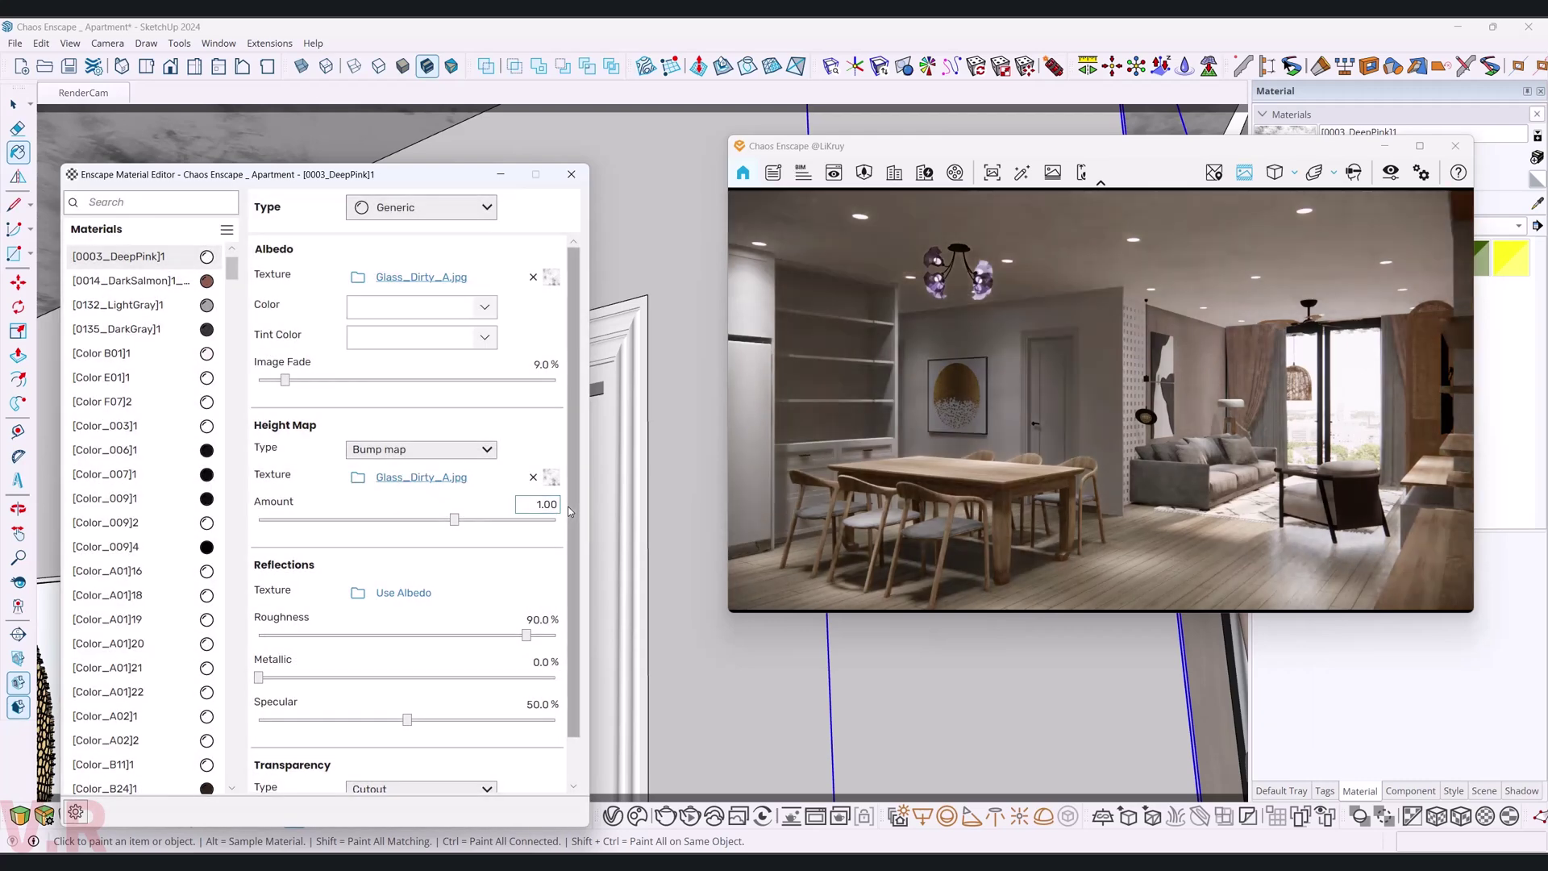
click(553, 365)
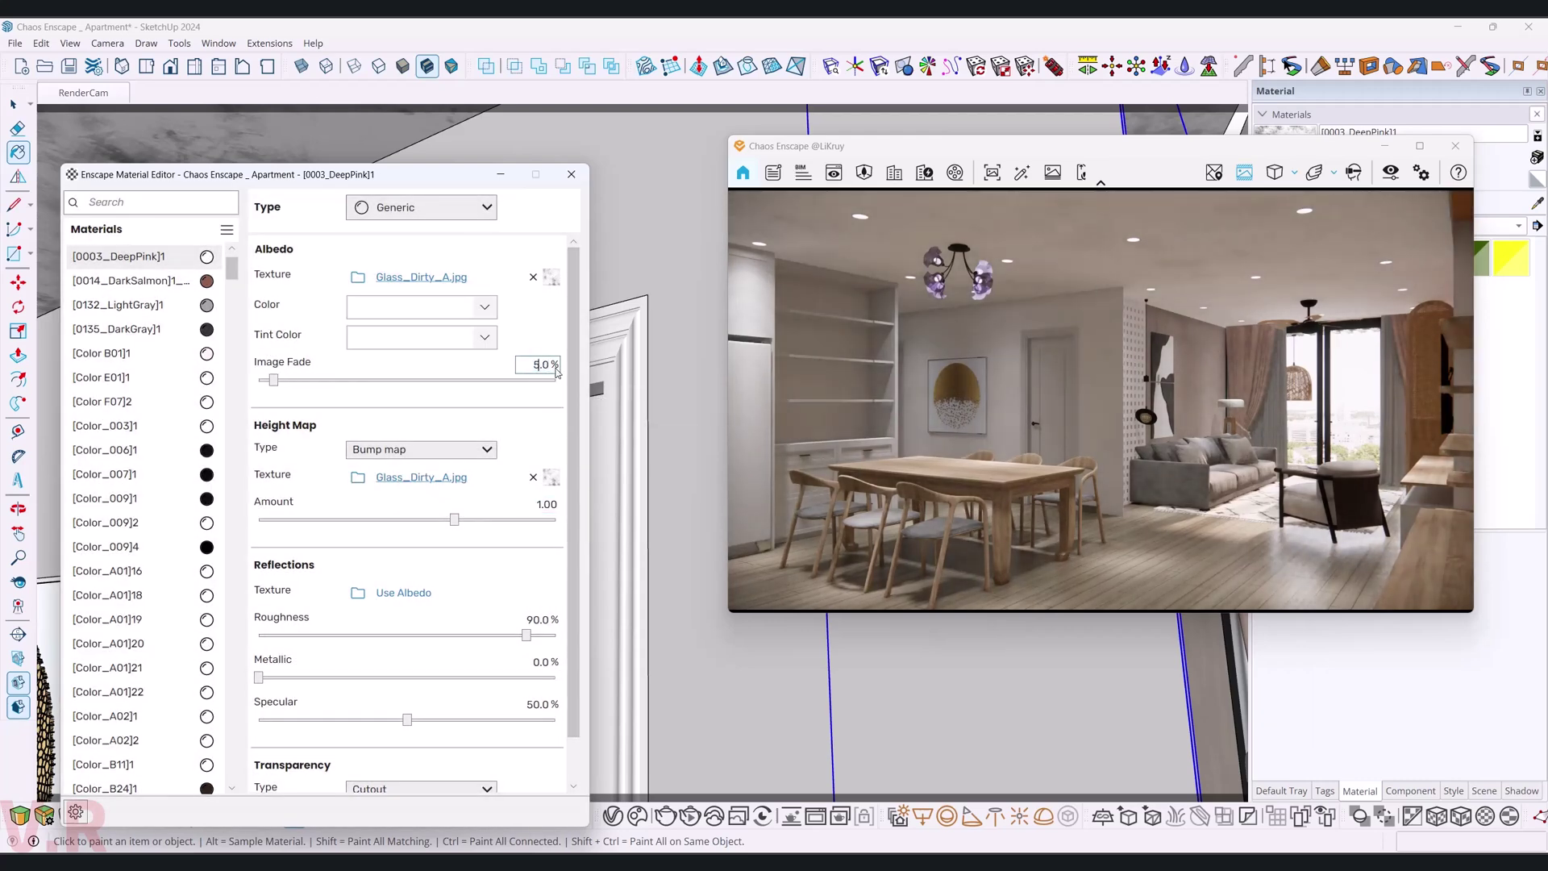
key(Return)
click(400, 602)
click(362, 523)
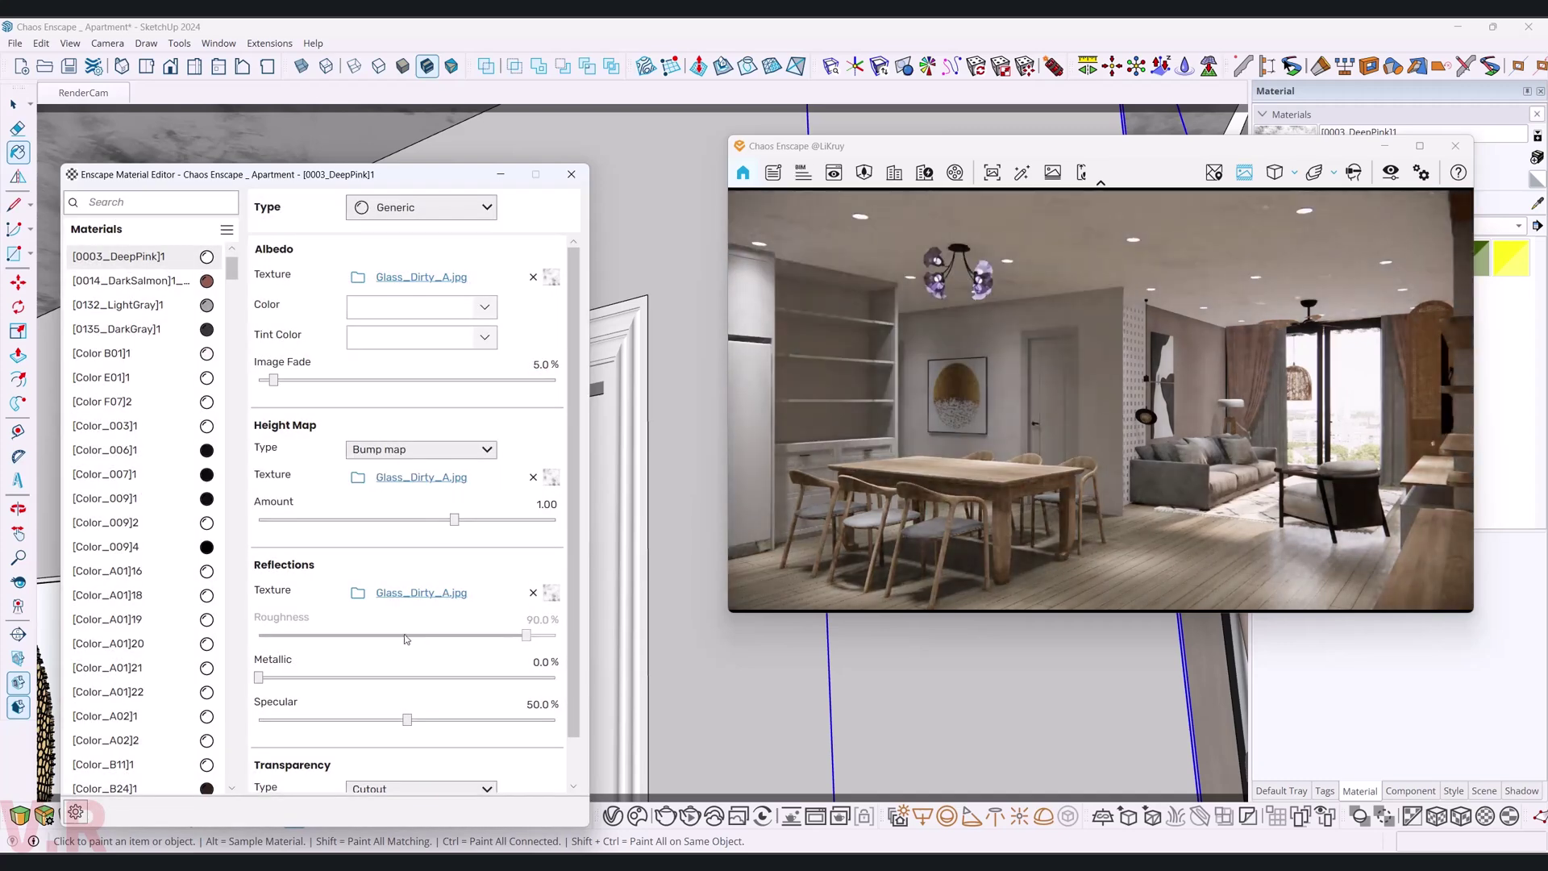
click(551, 596)
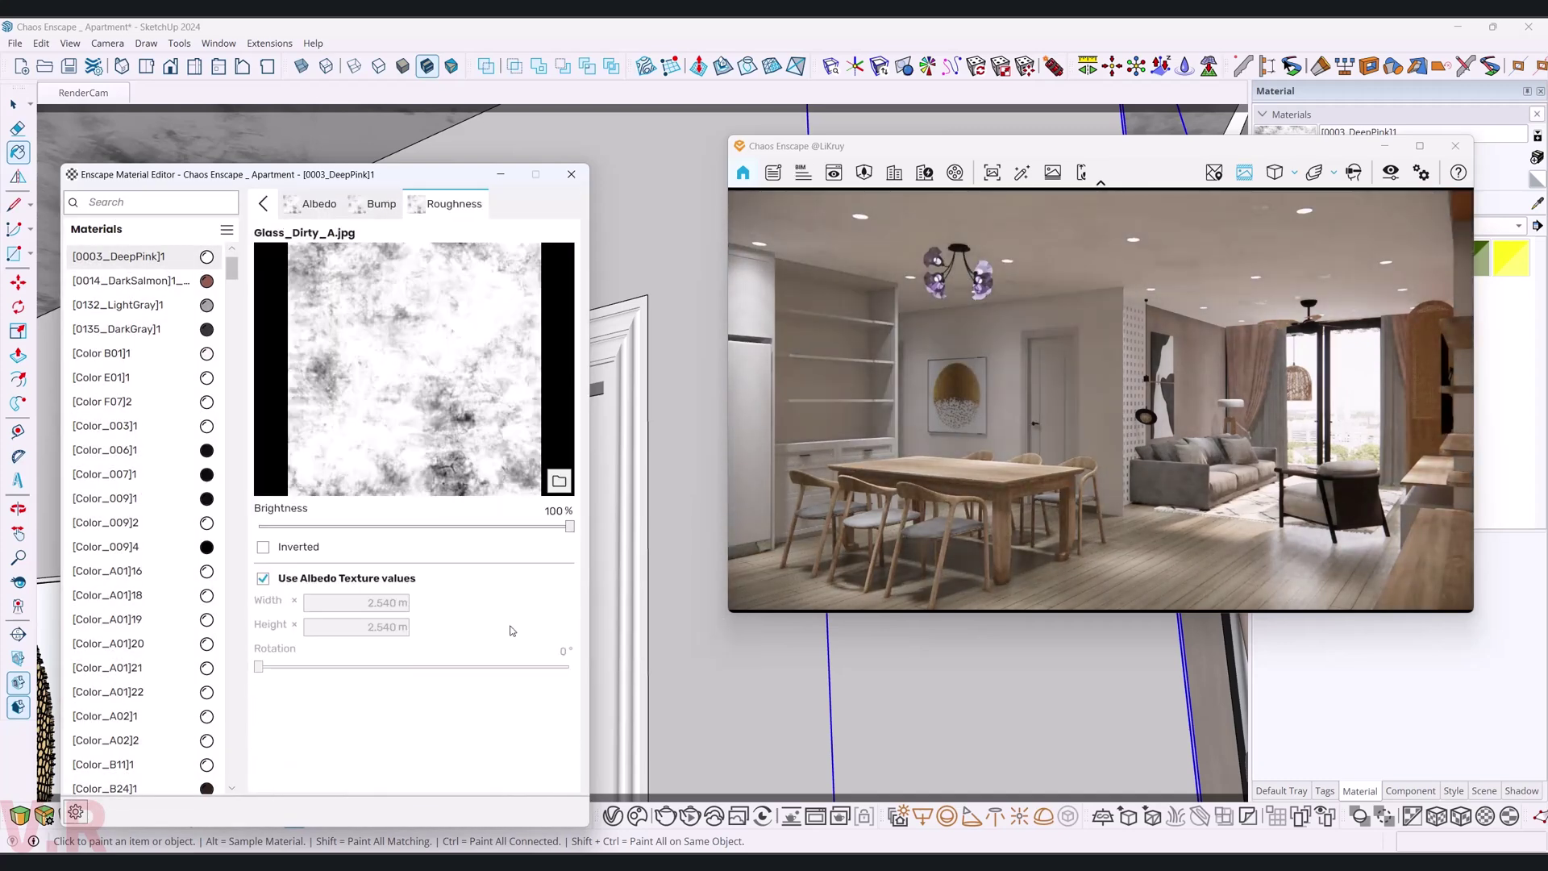
- Invert the Glass_Dirty_A roughness texture and set its brightness to 15%
click(264, 548)
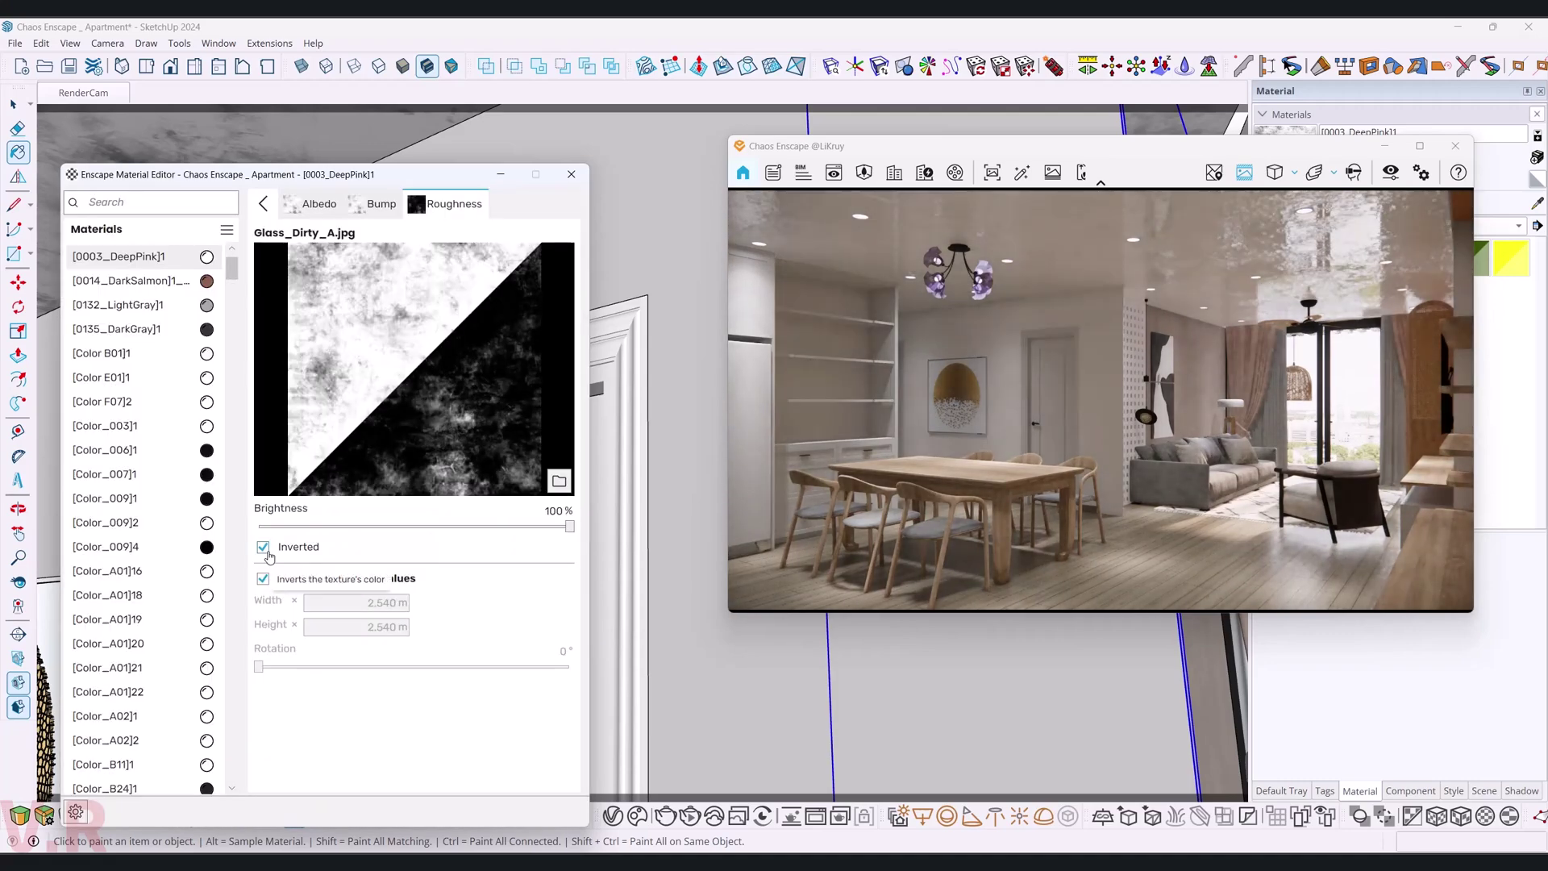
click(263, 548)
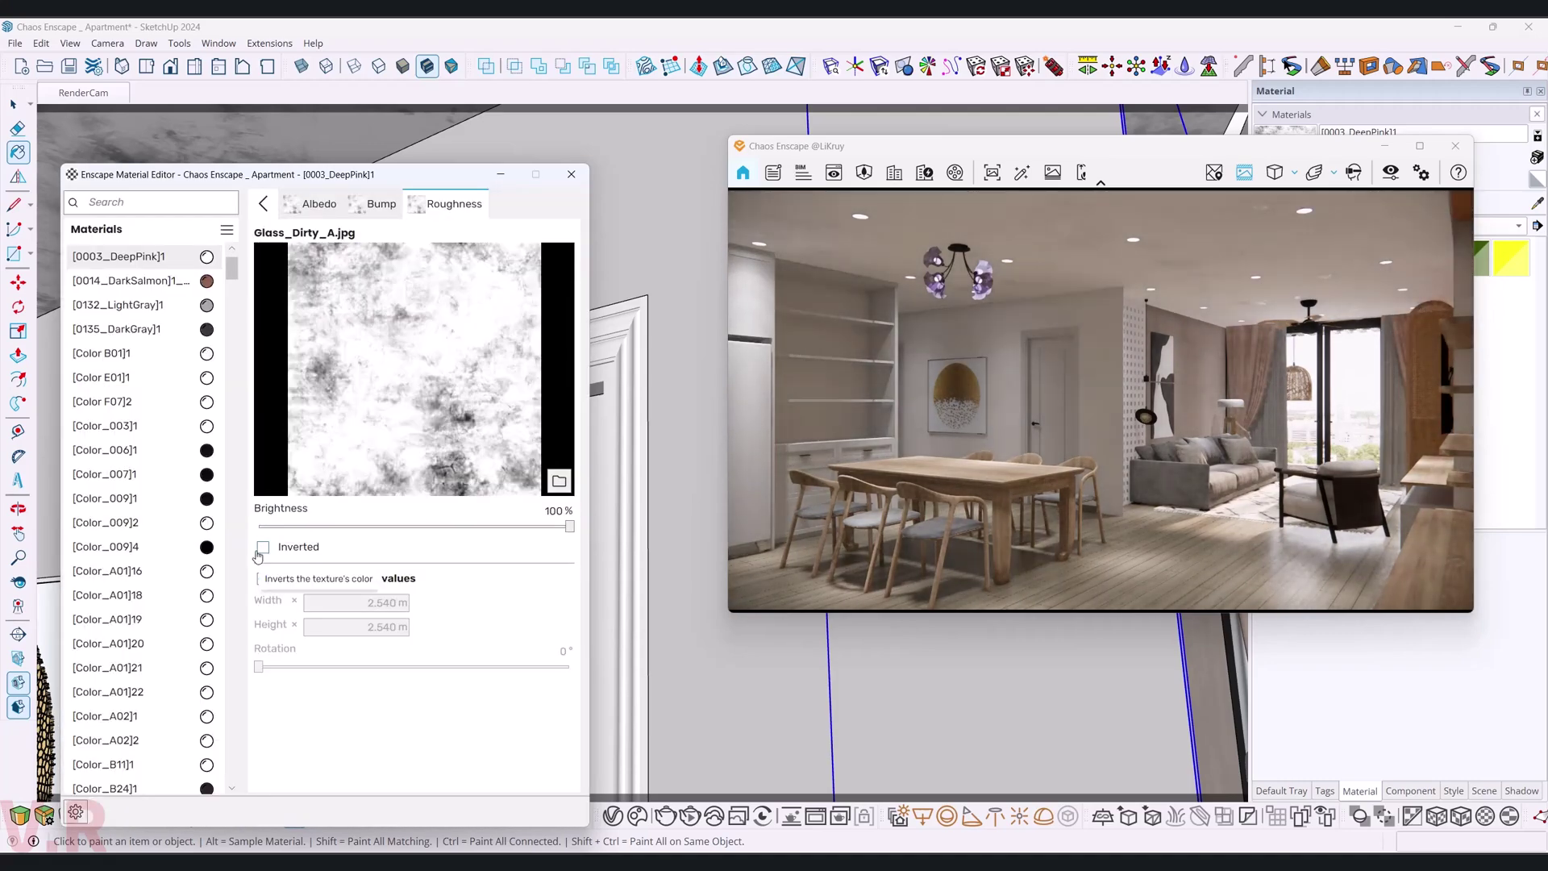
click(309, 548)
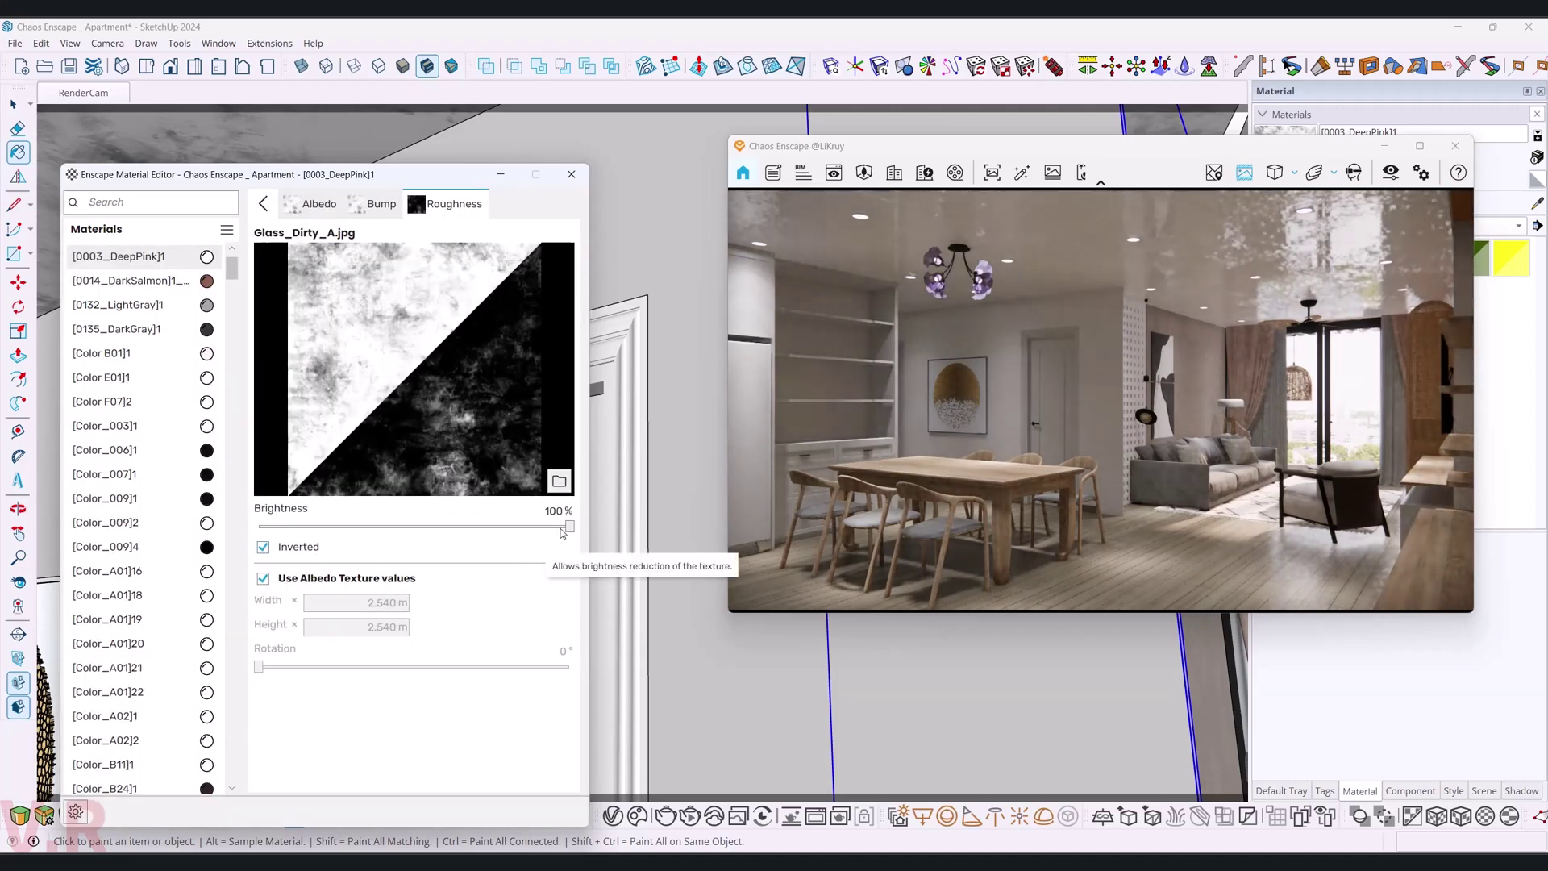
drag(569, 525, 393, 527)
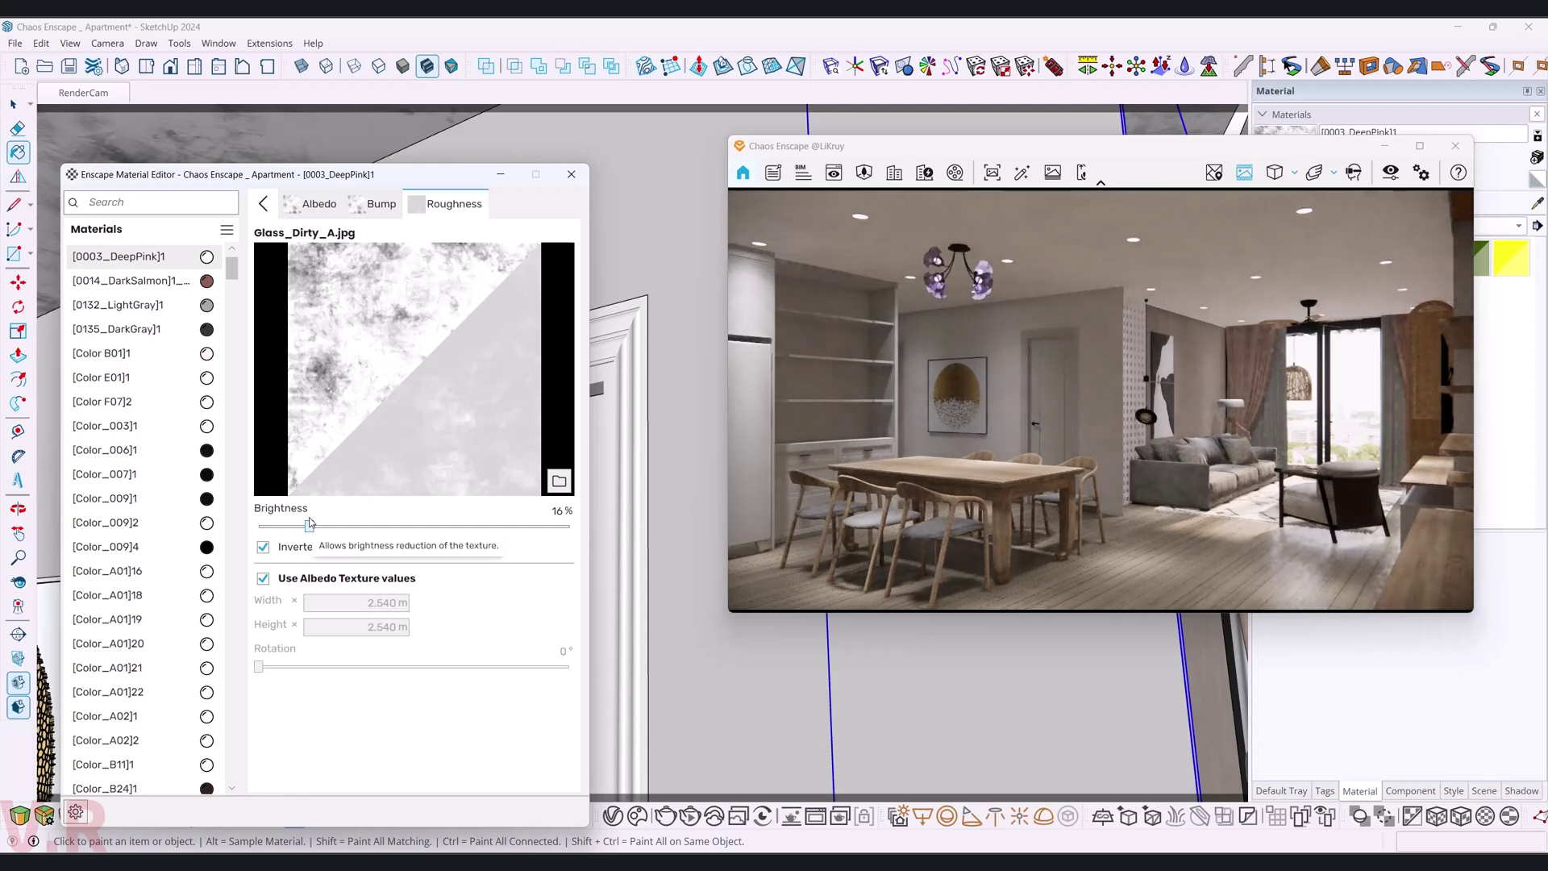
click(553, 511)
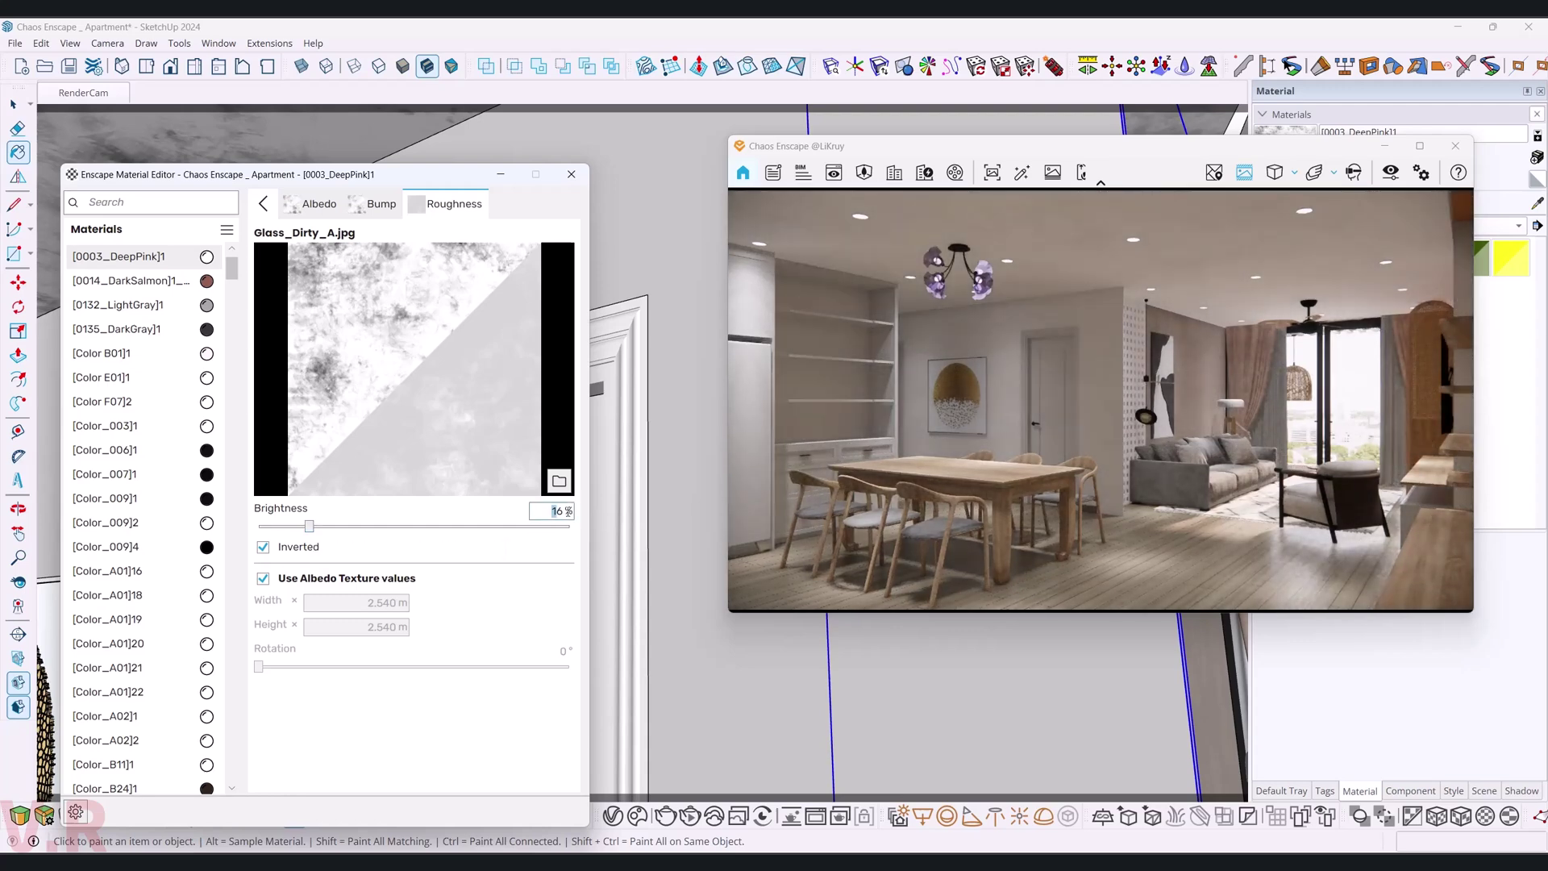
text(15)
key(Return)
click(263, 203)
scroll(407, 516, down, 1)
- Orbit back into the room and sample the Color C02 material
scroll(407, 516, up, 1)
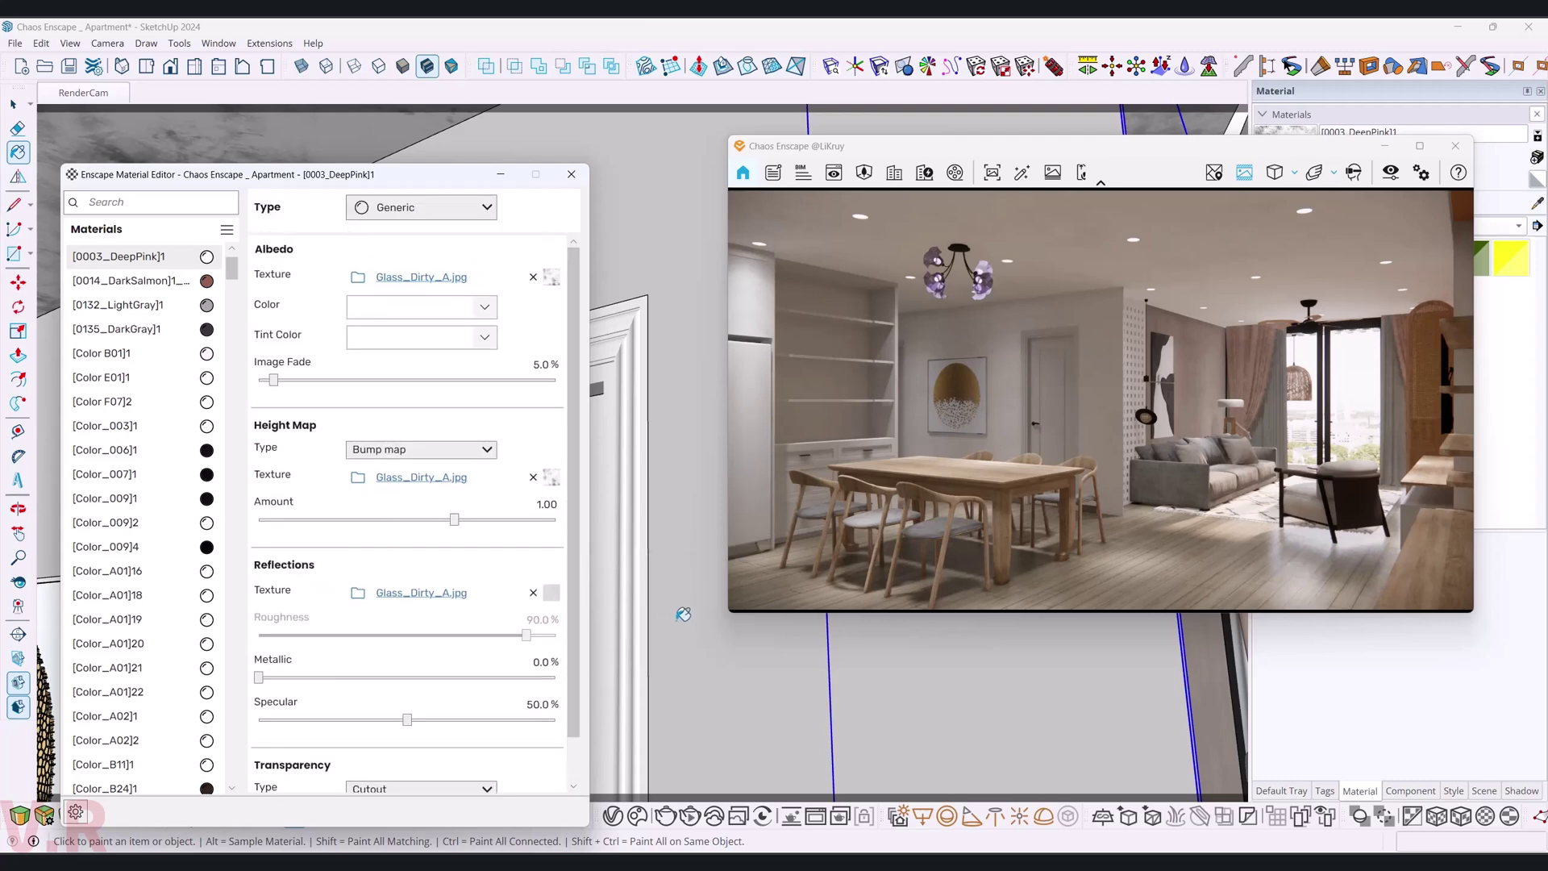
middle_drag(683, 615, 647, 428)
drag(652, 421, 711, 425)
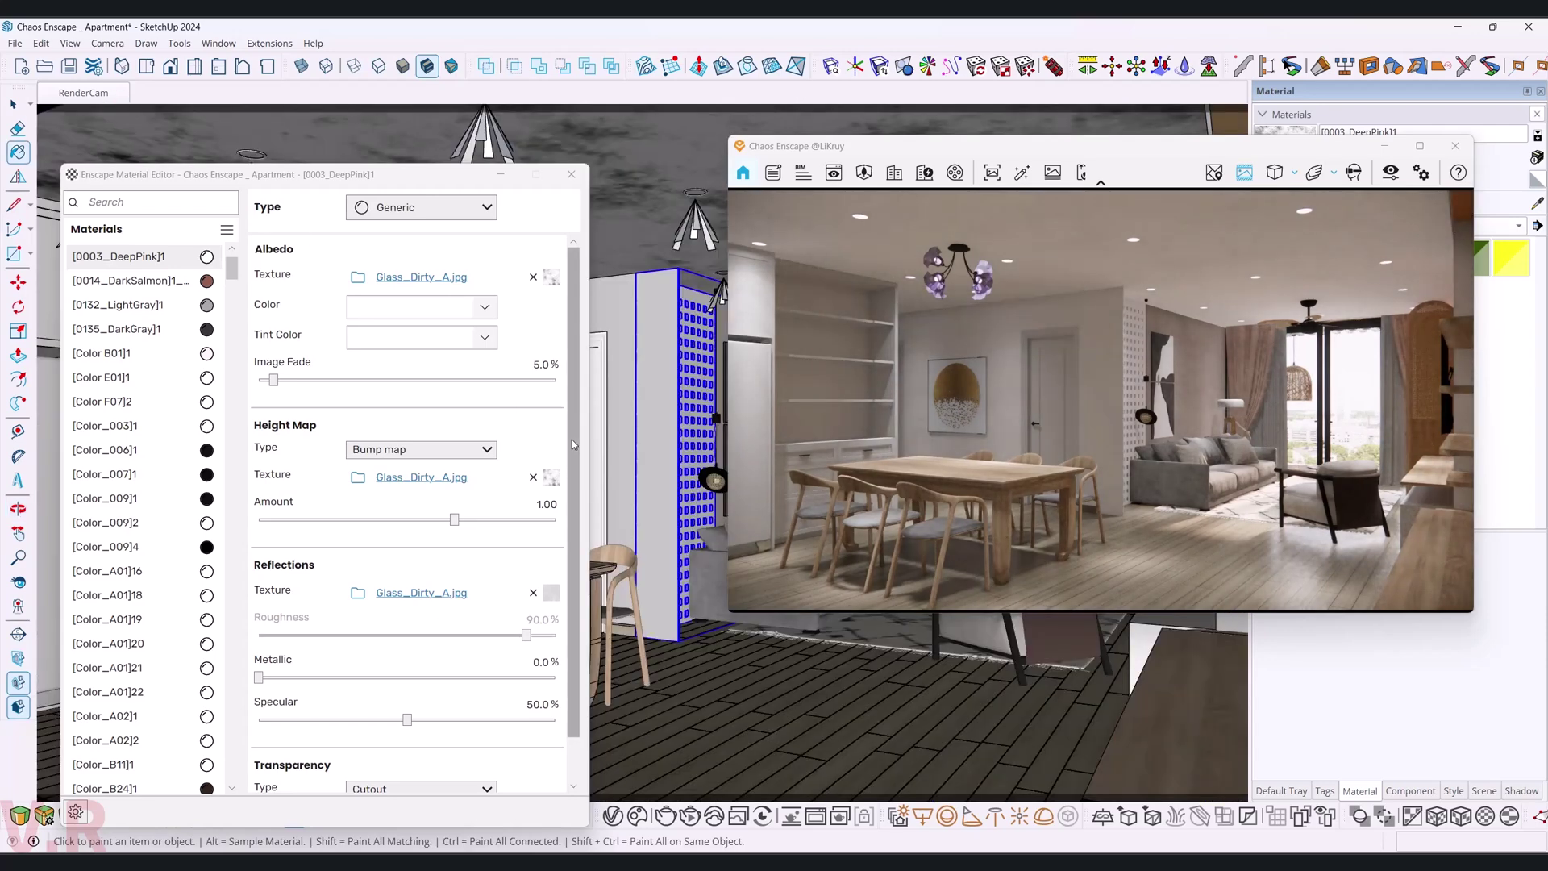
mouse_move(228, 171)
mouse_down()
mouse_move(321, 212)
mouse_move(773, 201)
mouse_up()
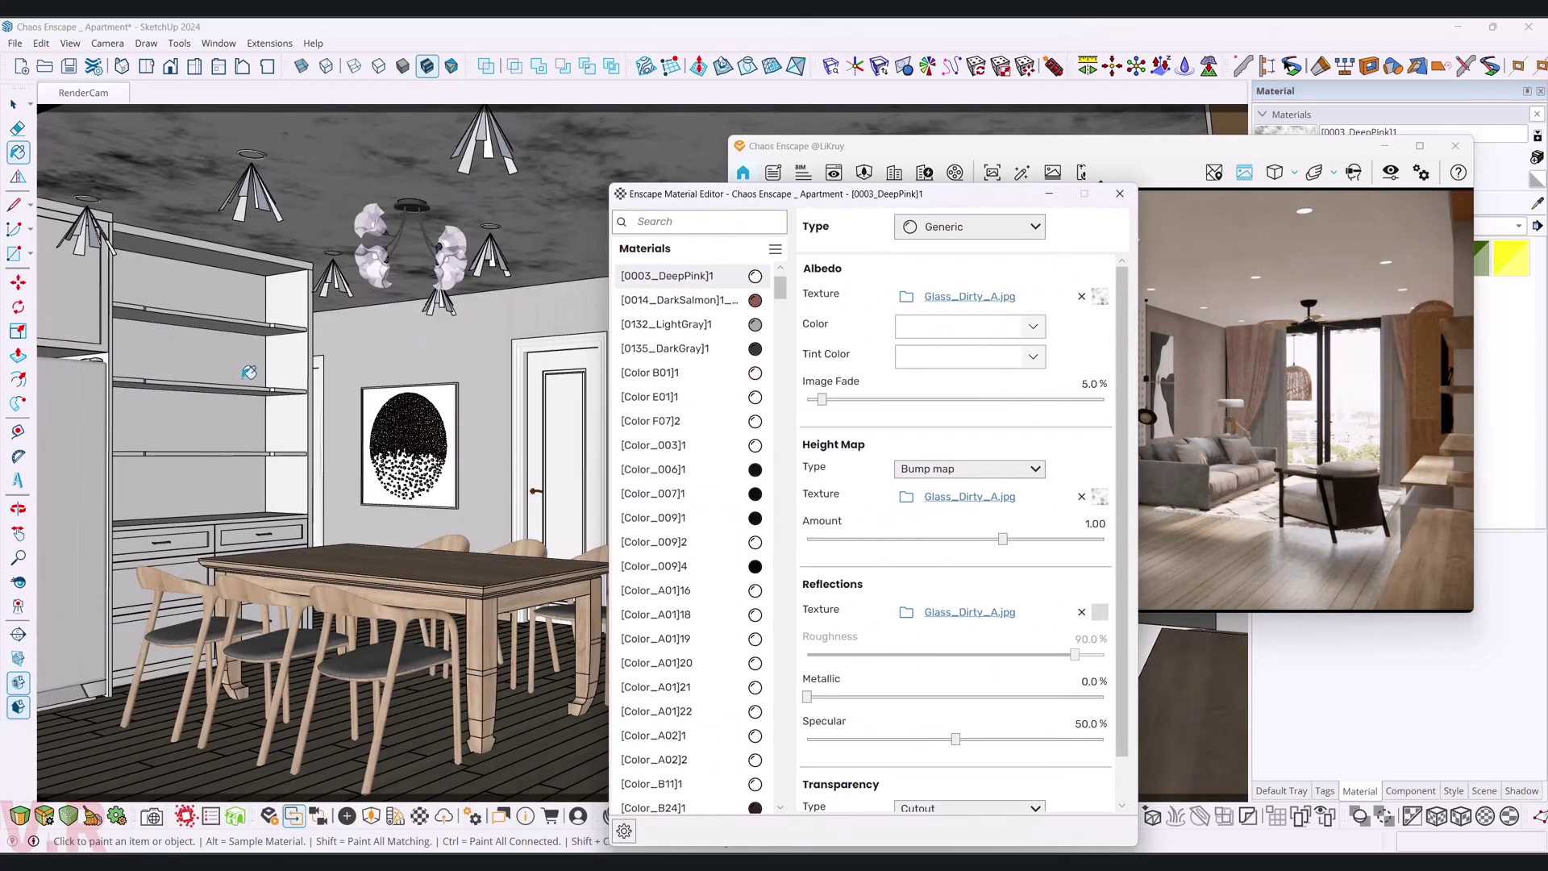
click(323, 30)
alt+click(244, 417)
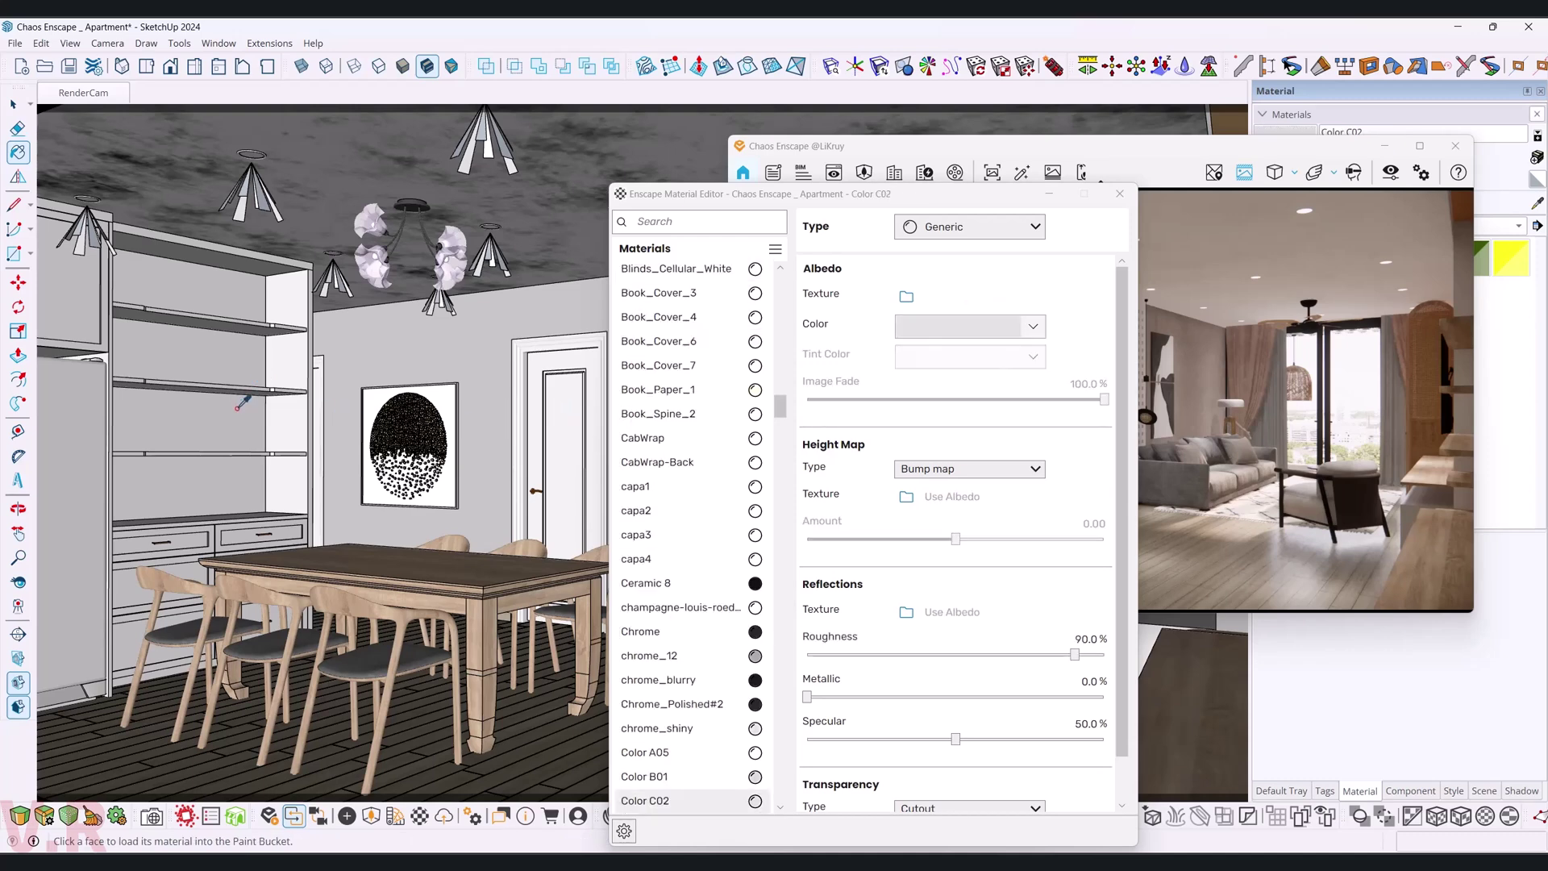
drag(742, 193, 186, 144)
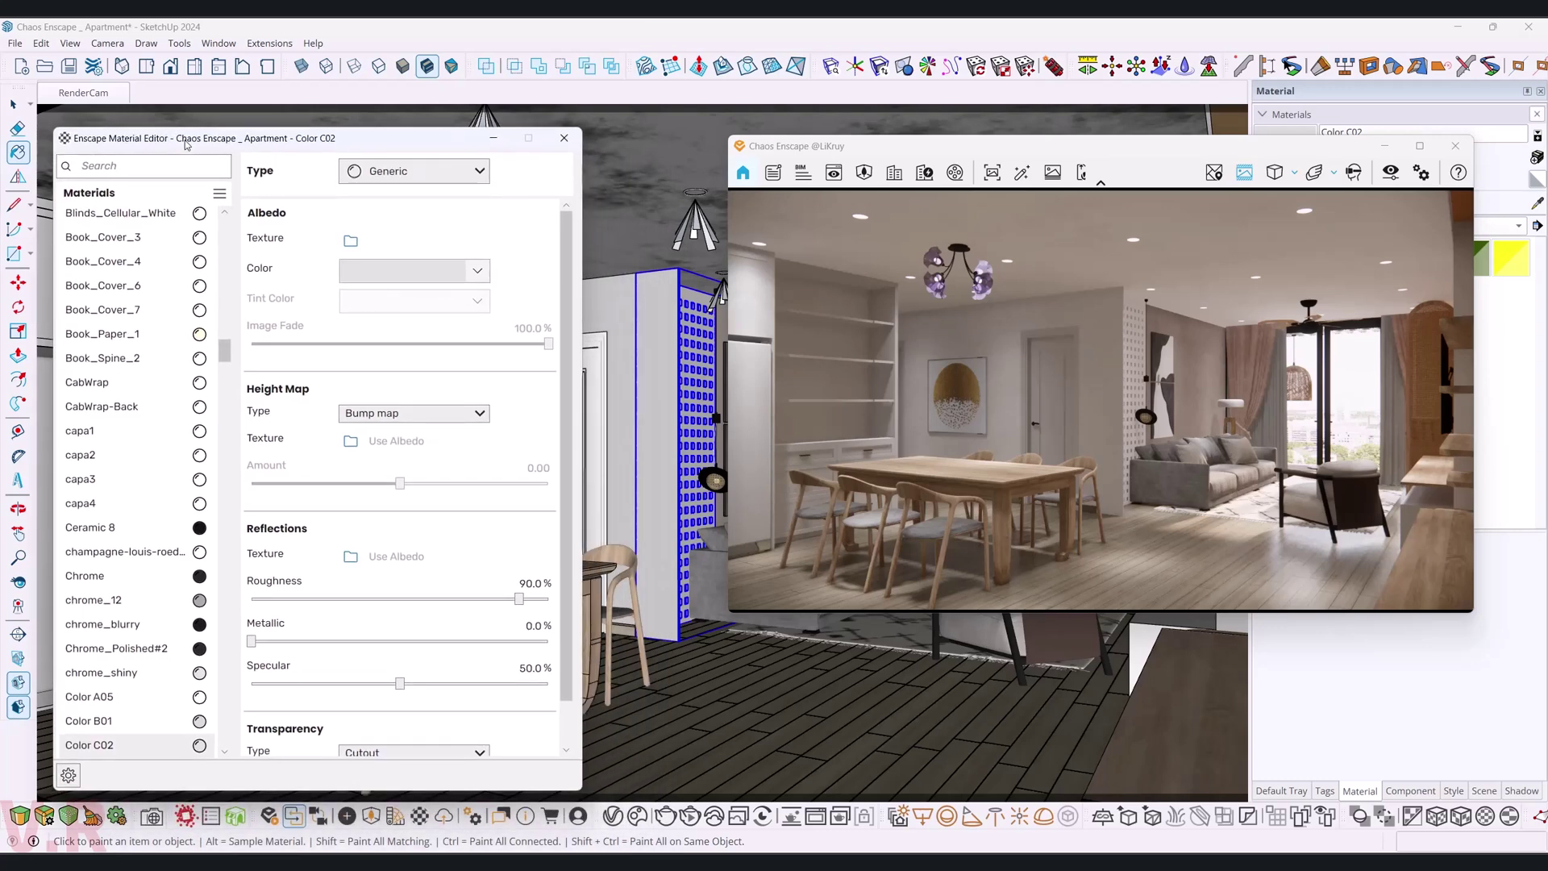
- Set Color C02 roughness to 30%, leaving its colour unchanged
click(551, 585)
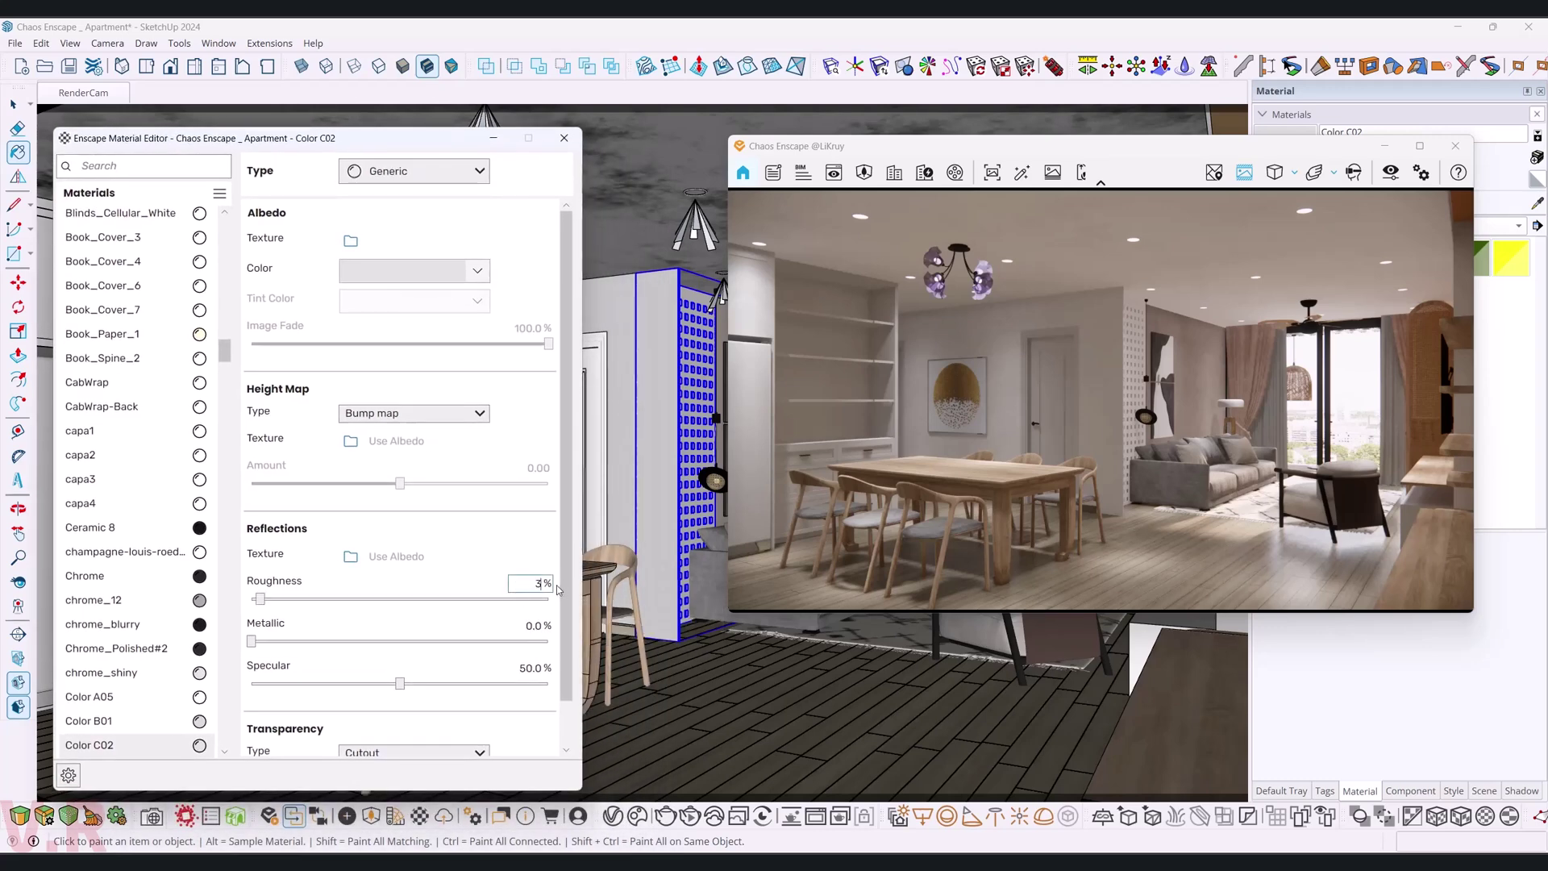
text(30)
key(Return)
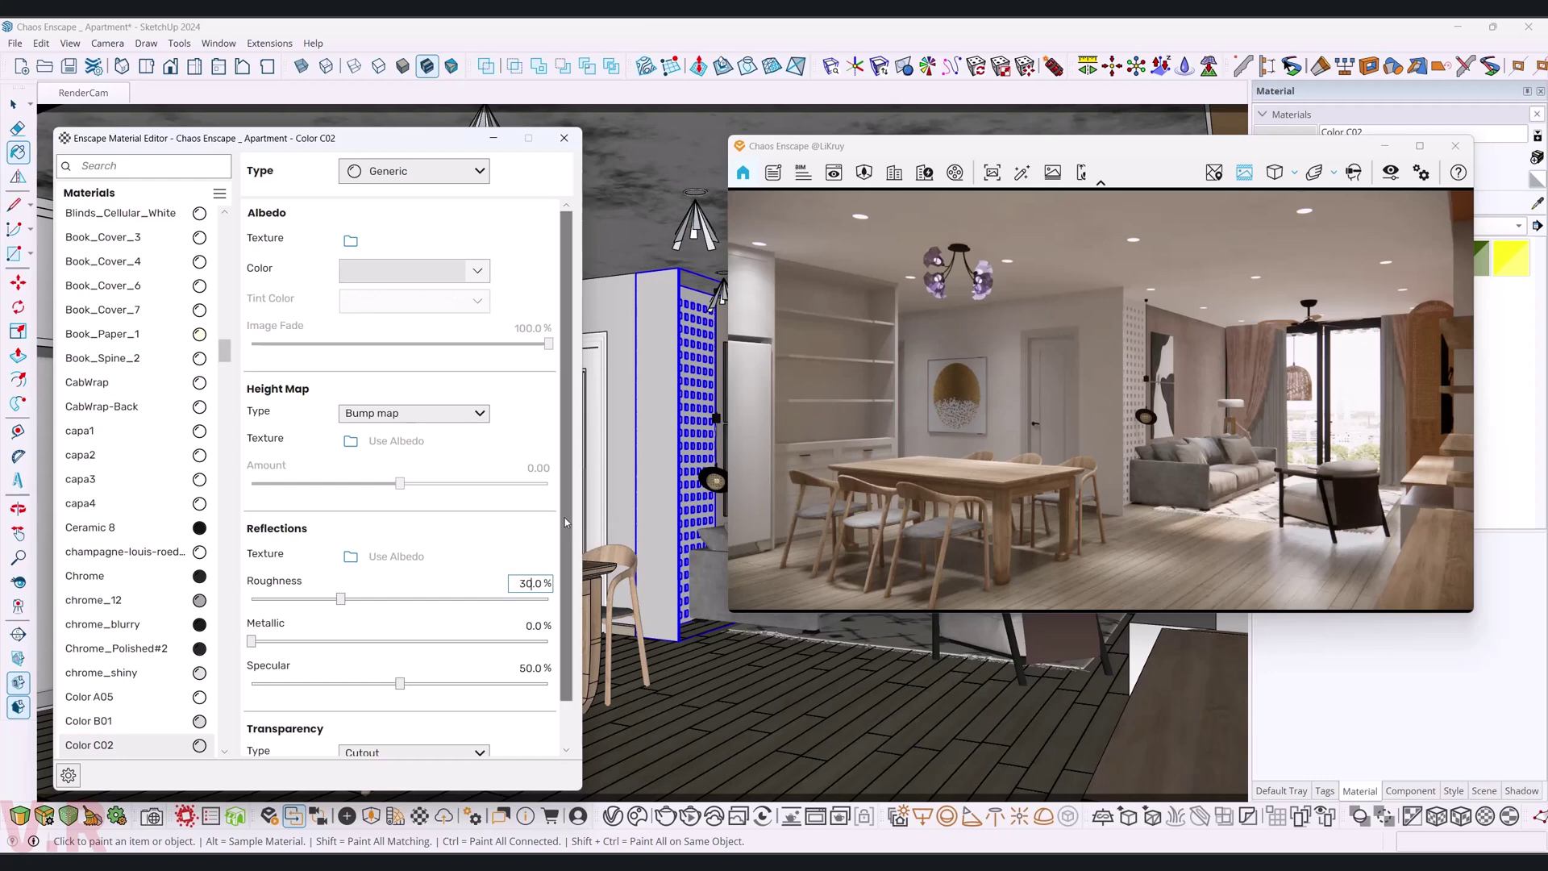
scroll(564, 517, down, 1)
scroll(564, 517, up, 1)
click(451, 271)
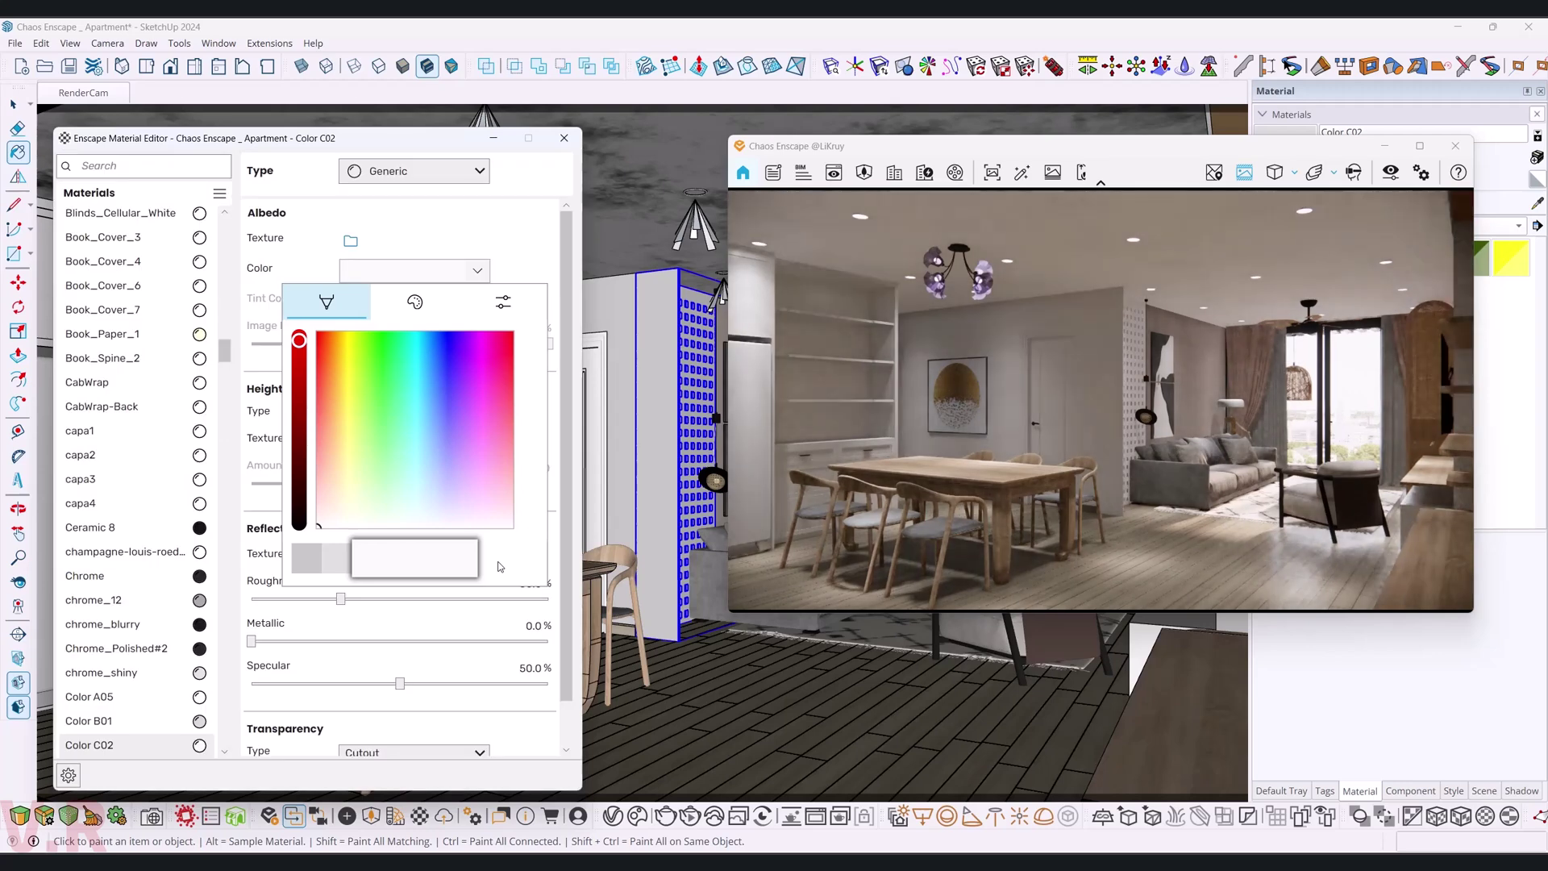
click(522, 263)
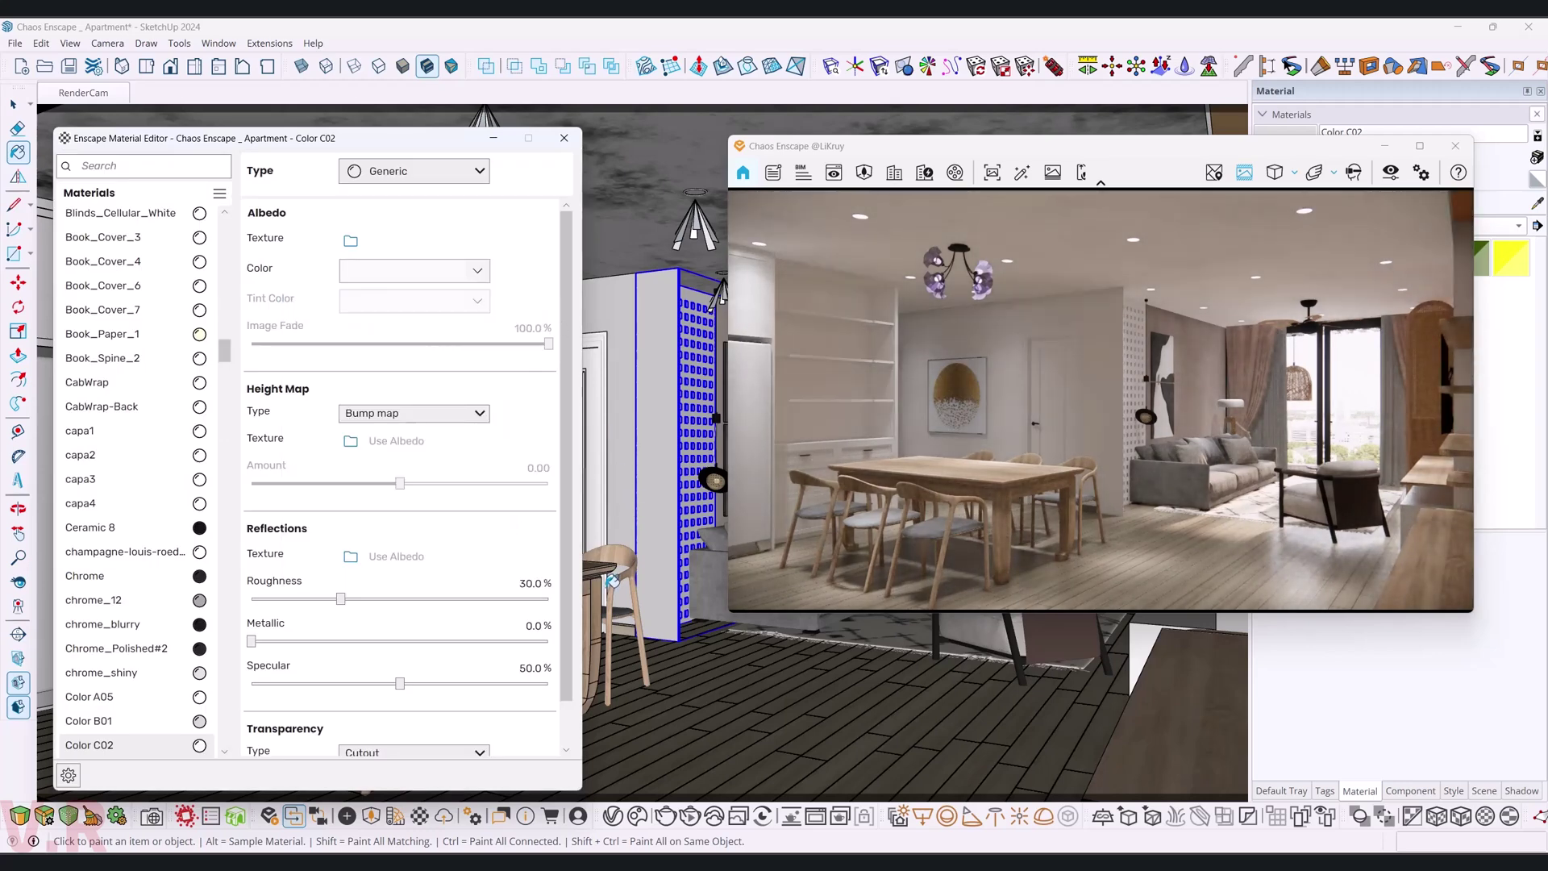
mouse_move(608, 578)
middle_down()
mouse_move(728, 513)
mouse_move(673, 274)
mouse_move(661, 347)
middle_up()
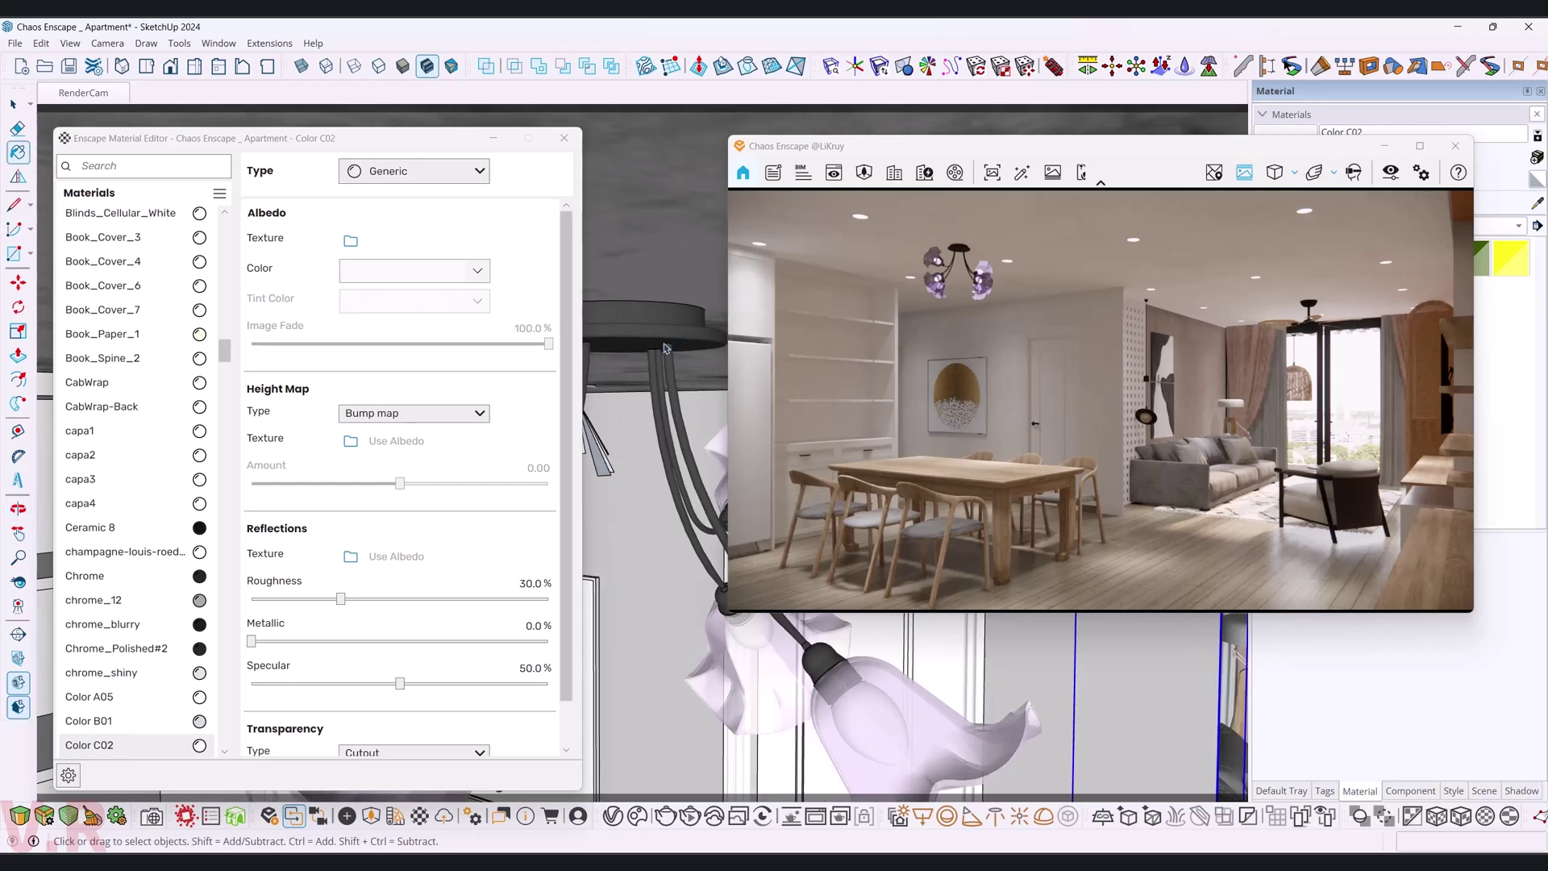
- Sample the cables' light_kit_Carbono material and make it 100% metallic at 60% roughness
key(m)
scroll(663, 342, up, 2)
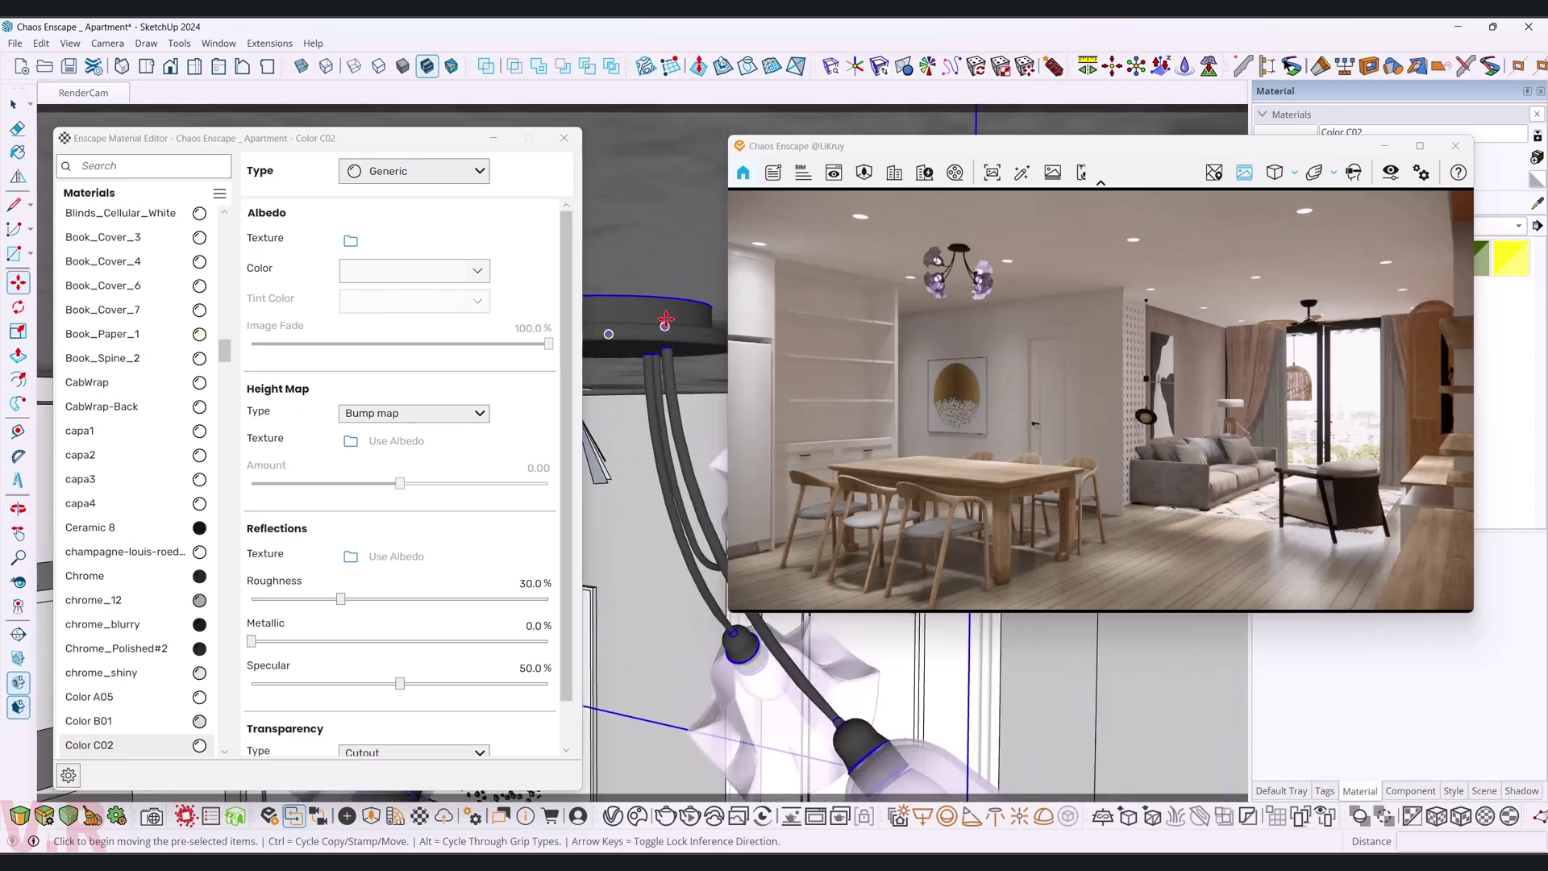
scroll(666, 330, up, 2)
scroll(669, 319, up, 2)
mouse_move(669, 318)
middle_down()
mouse_move(681, 383)
mouse_move(651, 418)
mouse_move(671, 425)
middle_up()
key(b)
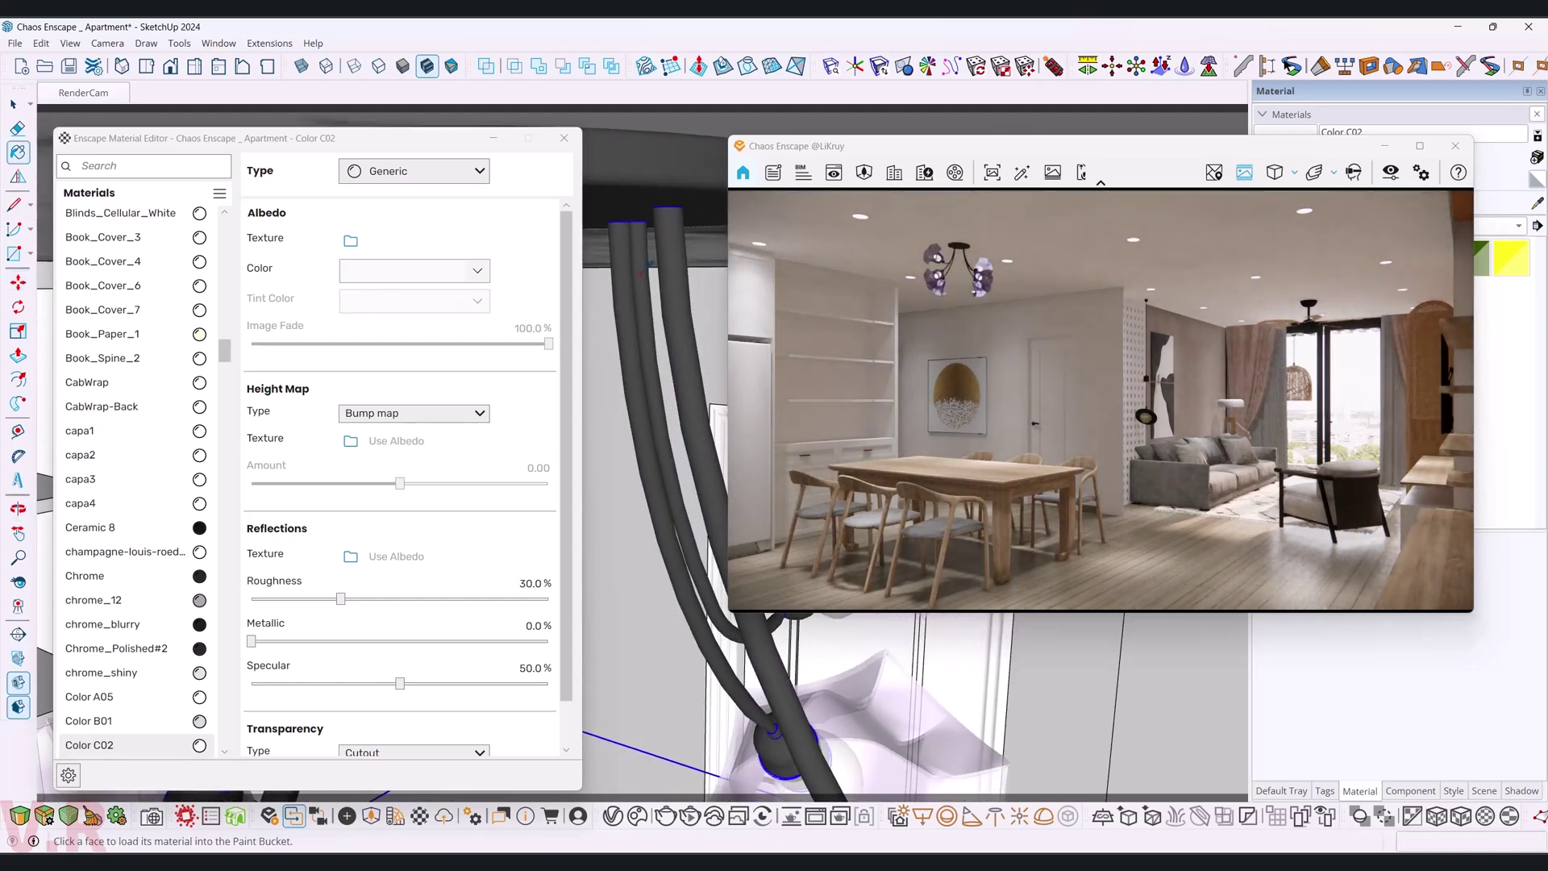
alt+click(669, 170)
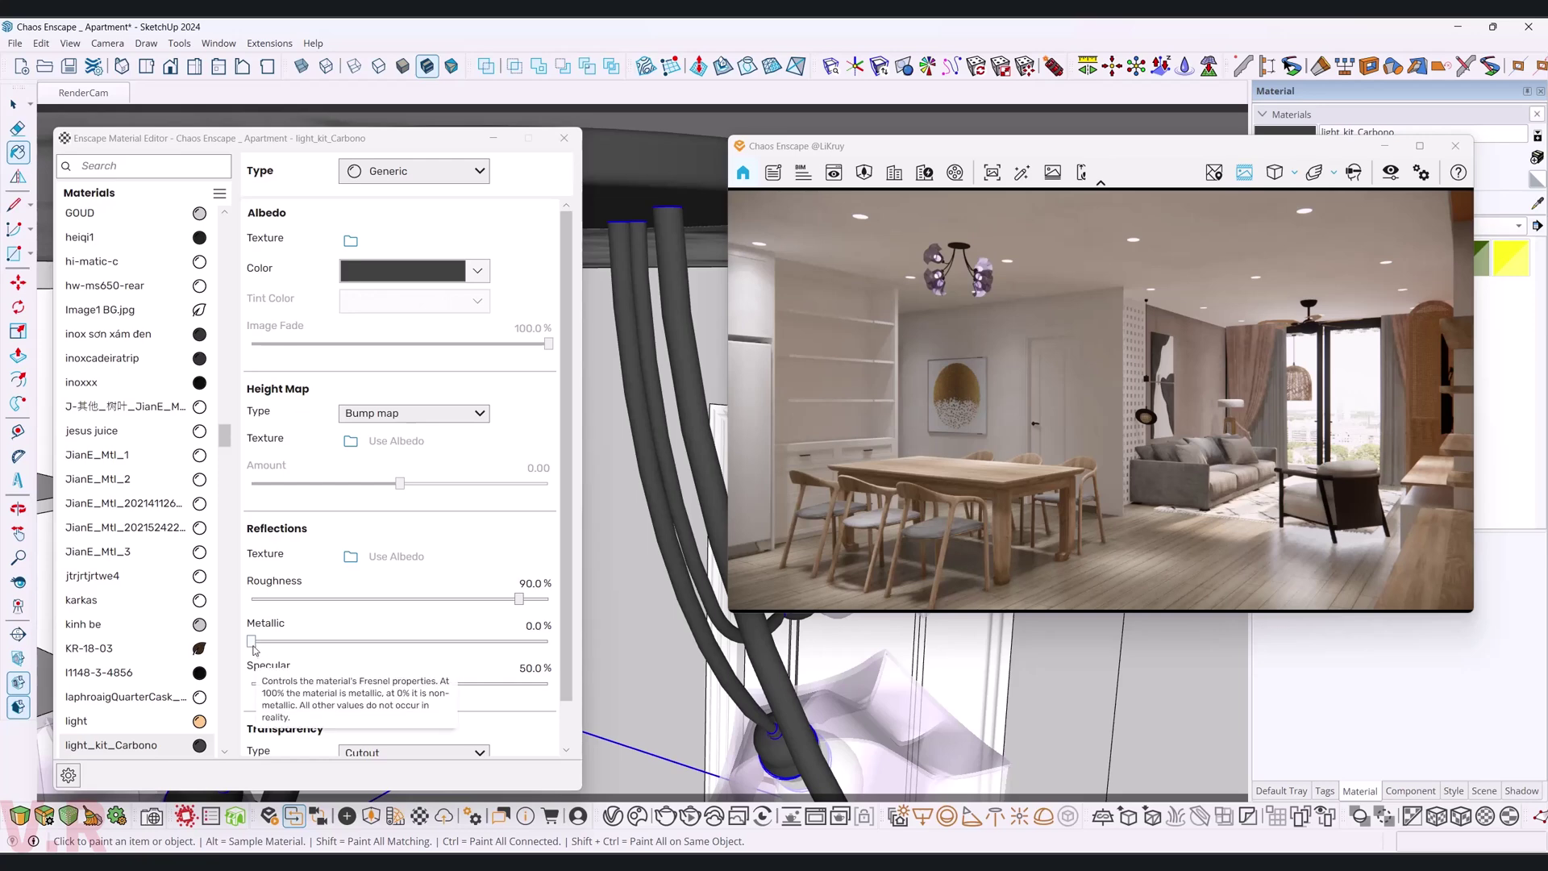
drag(252, 642, 416, 646)
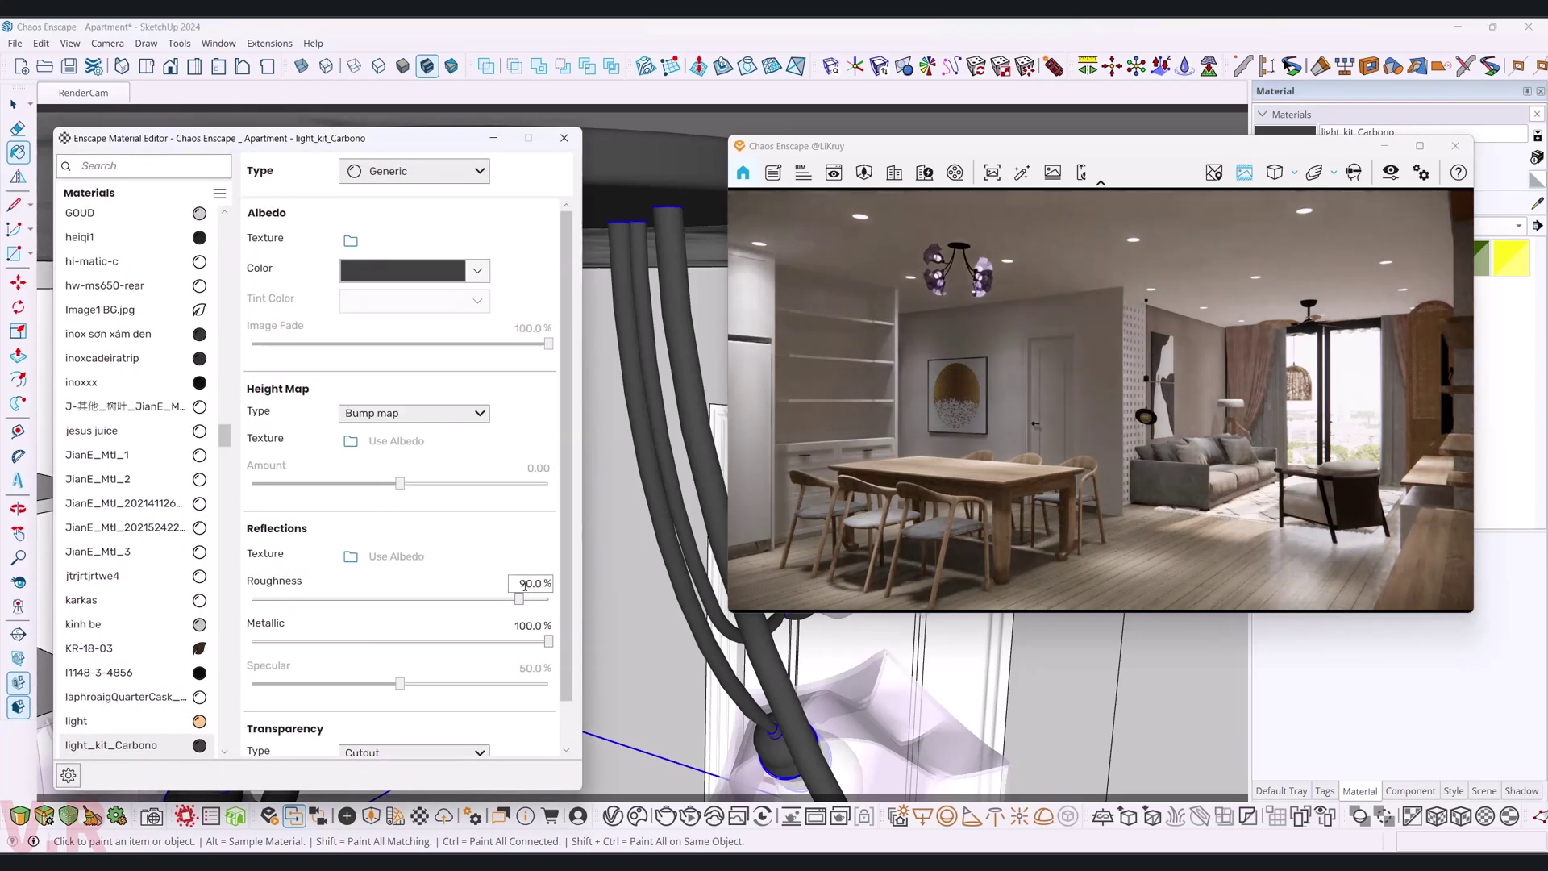
click(518, 583)
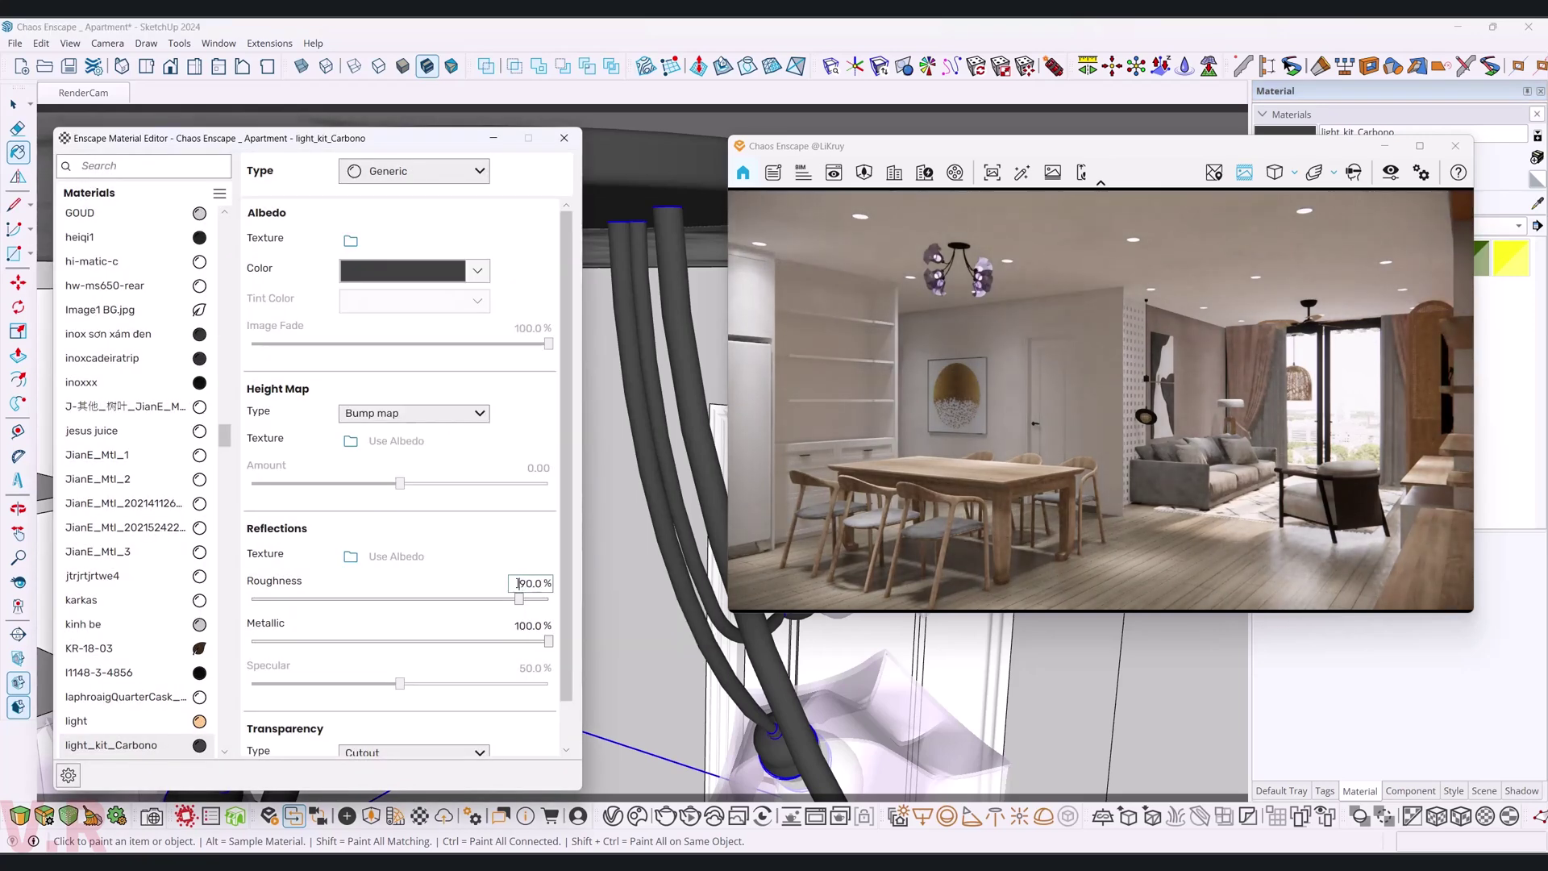
text(60)
key(Return)
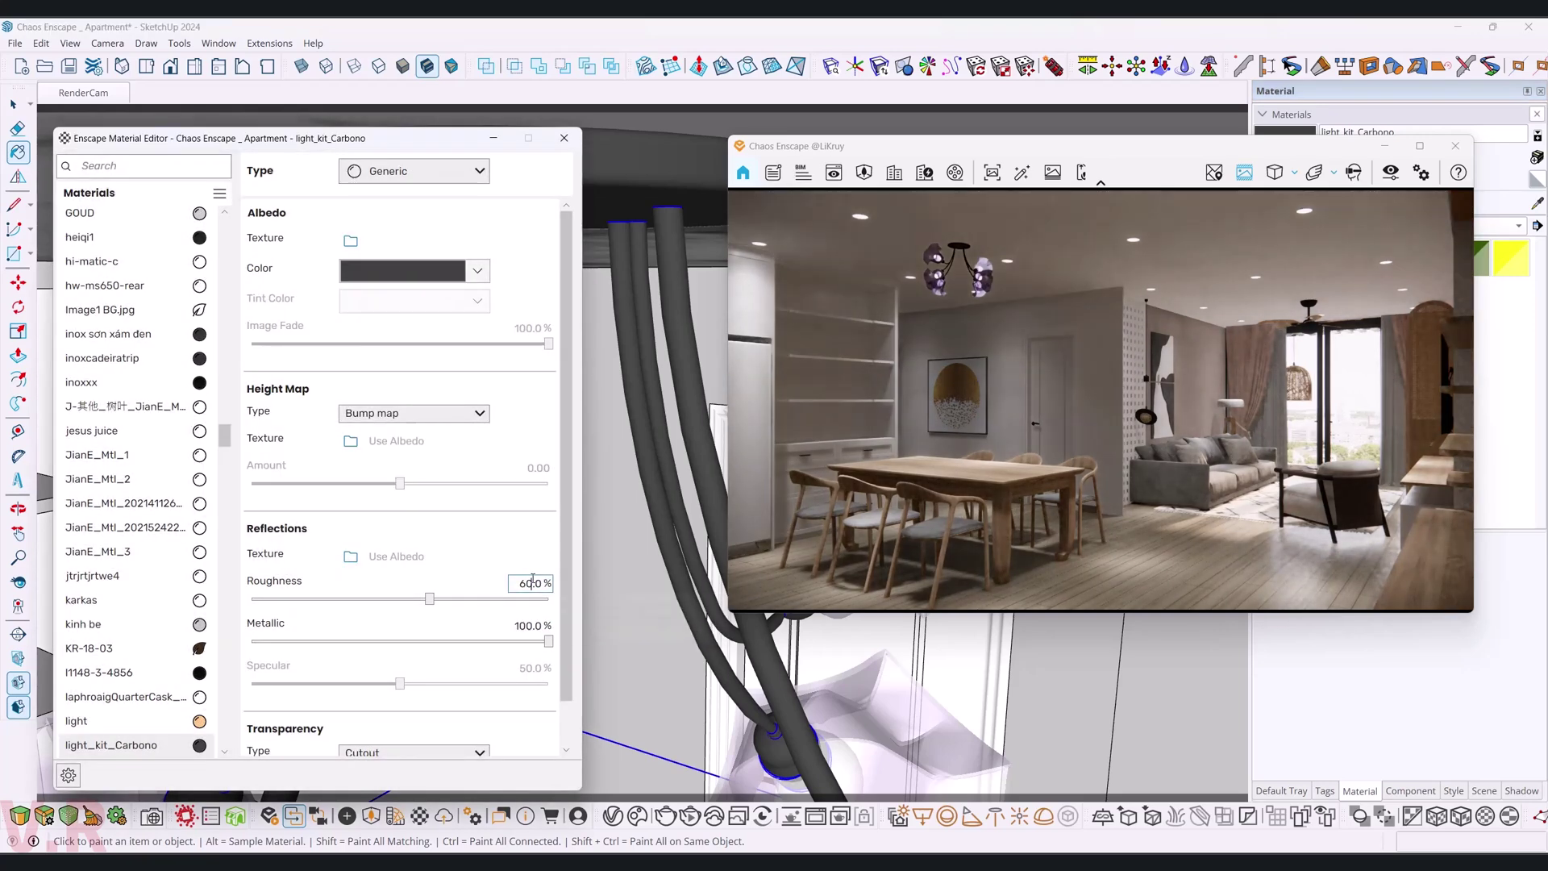
- Give the cable material a grey albedo, settling on a darker grey
click(478, 272)
click(494, 568)
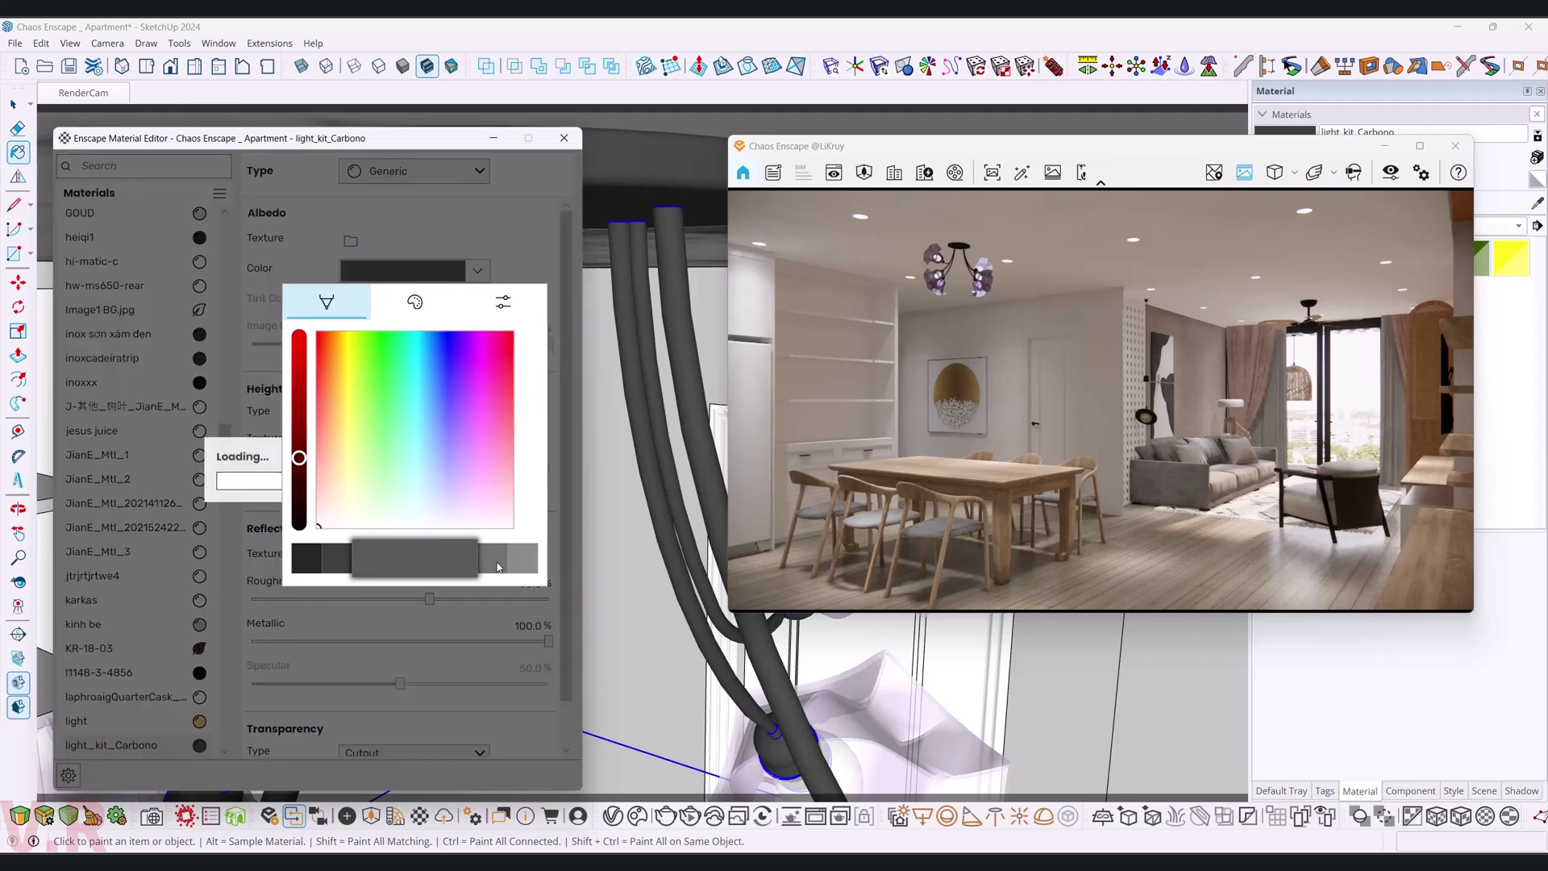
click(513, 564)
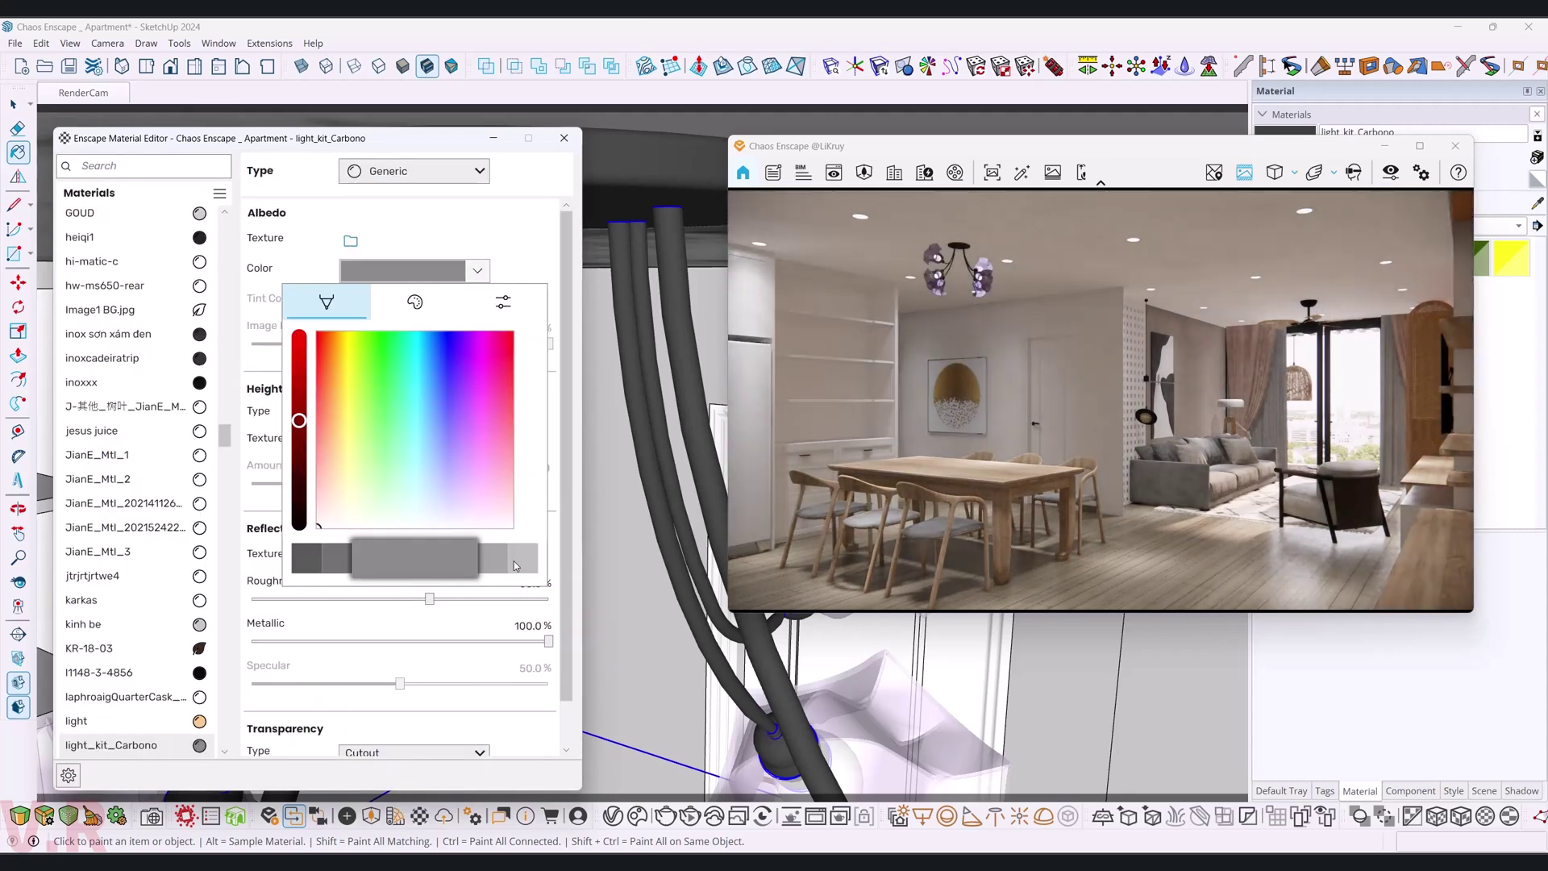
middle_drag(645, 484, 707, 509)
mouse_move(706, 509)
mouse_down()
mouse_move(681, 520)
mouse_move(692, 457)
mouse_move(551, 426)
mouse_up()
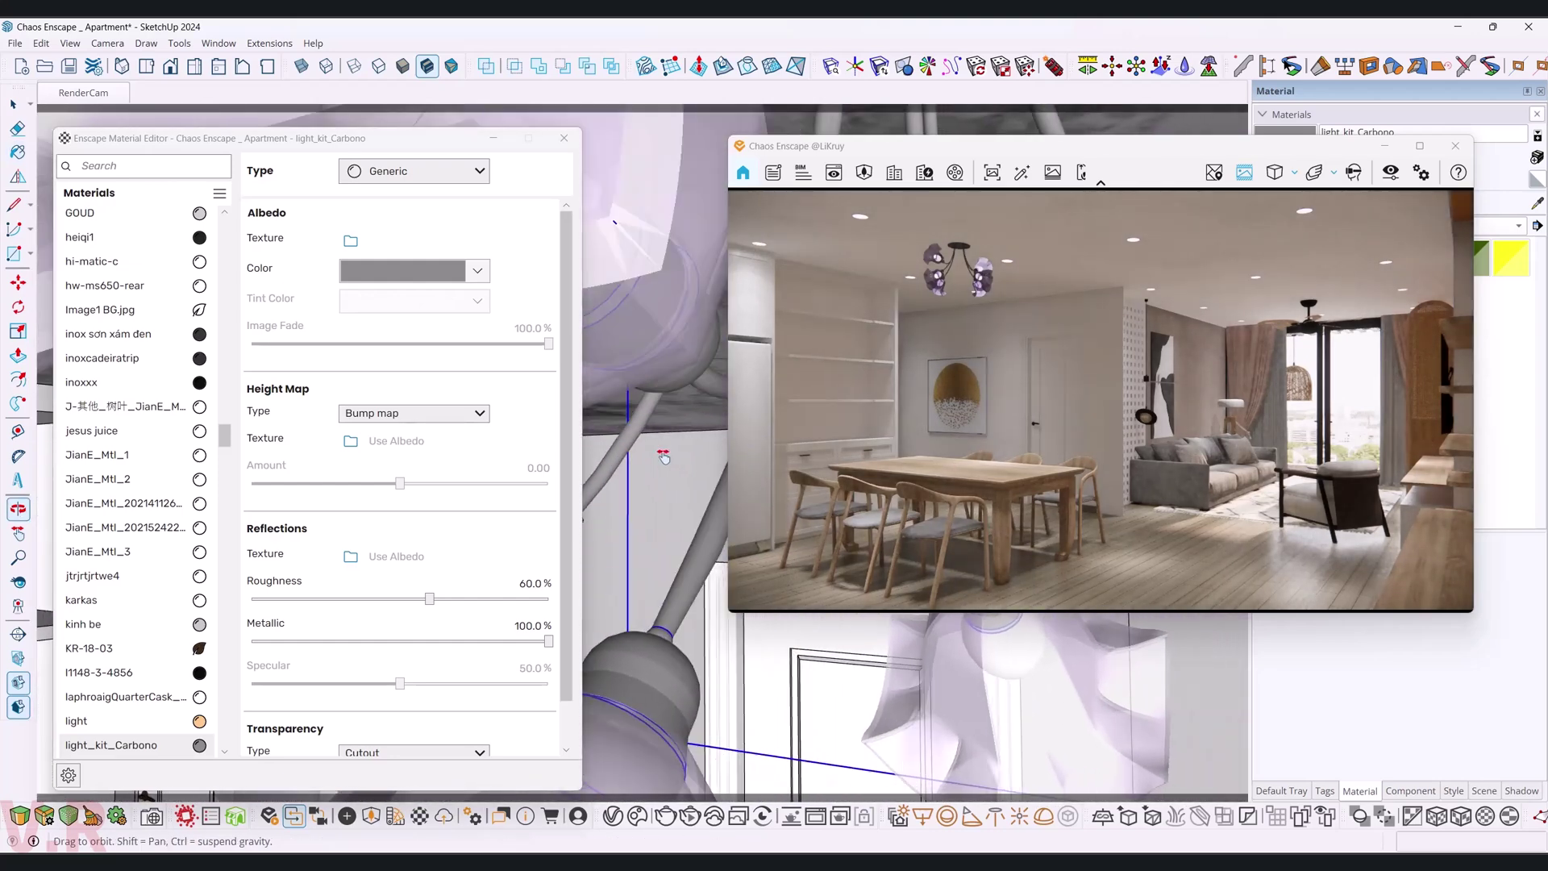
key(b)
click(477, 272)
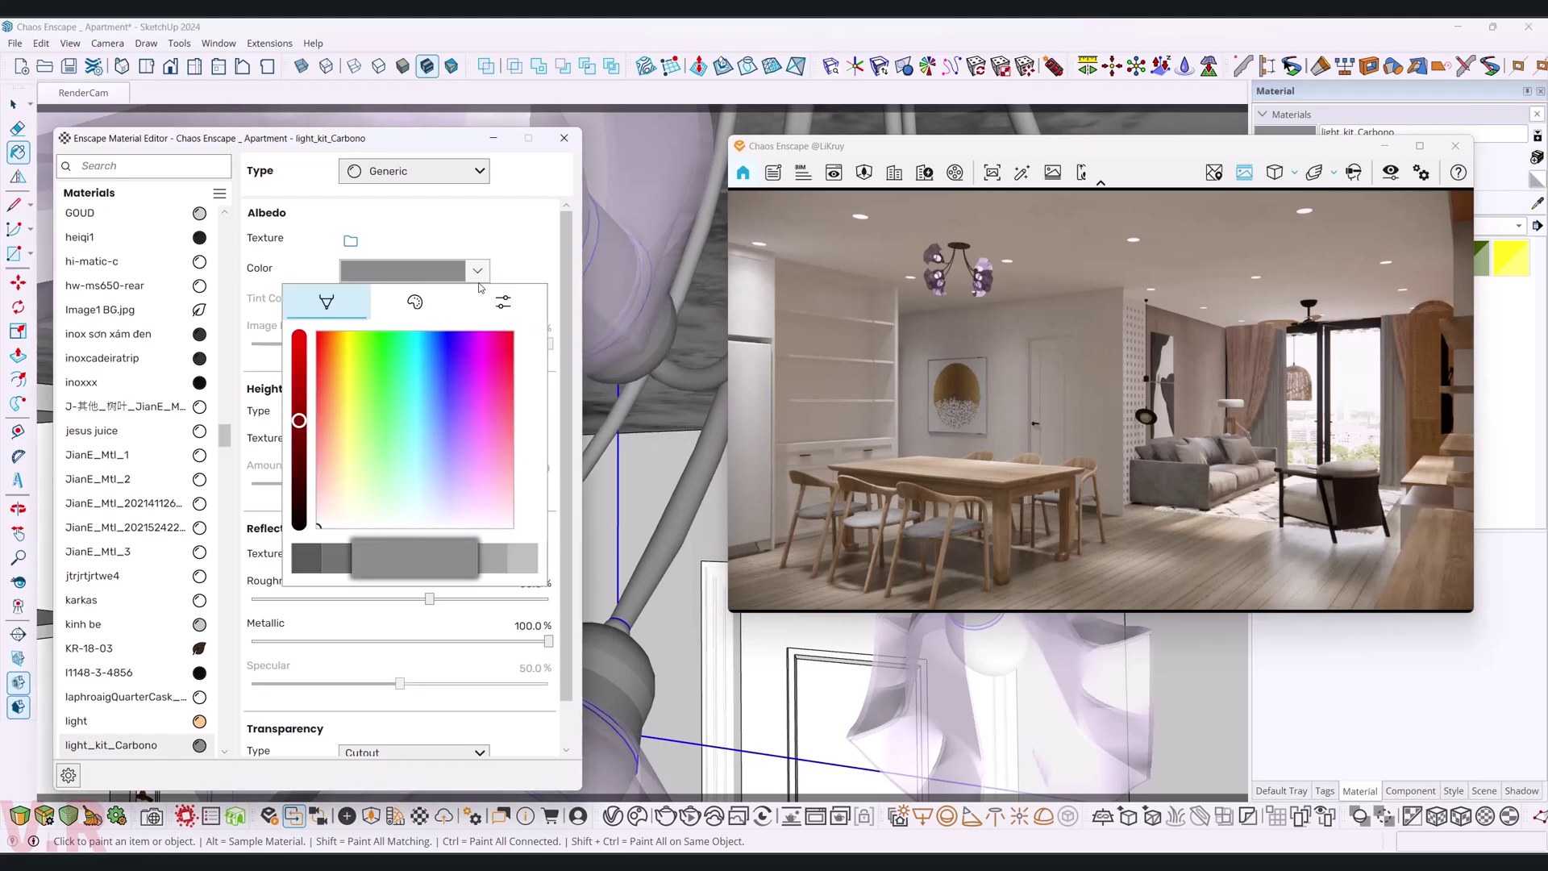
click(360, 559)
- Orbit and zoom the view toward the ceiling fan
mouse_move(661, 612)
middle_down()
mouse_move(776, 684)
mouse_move(747, 643)
middle_up()
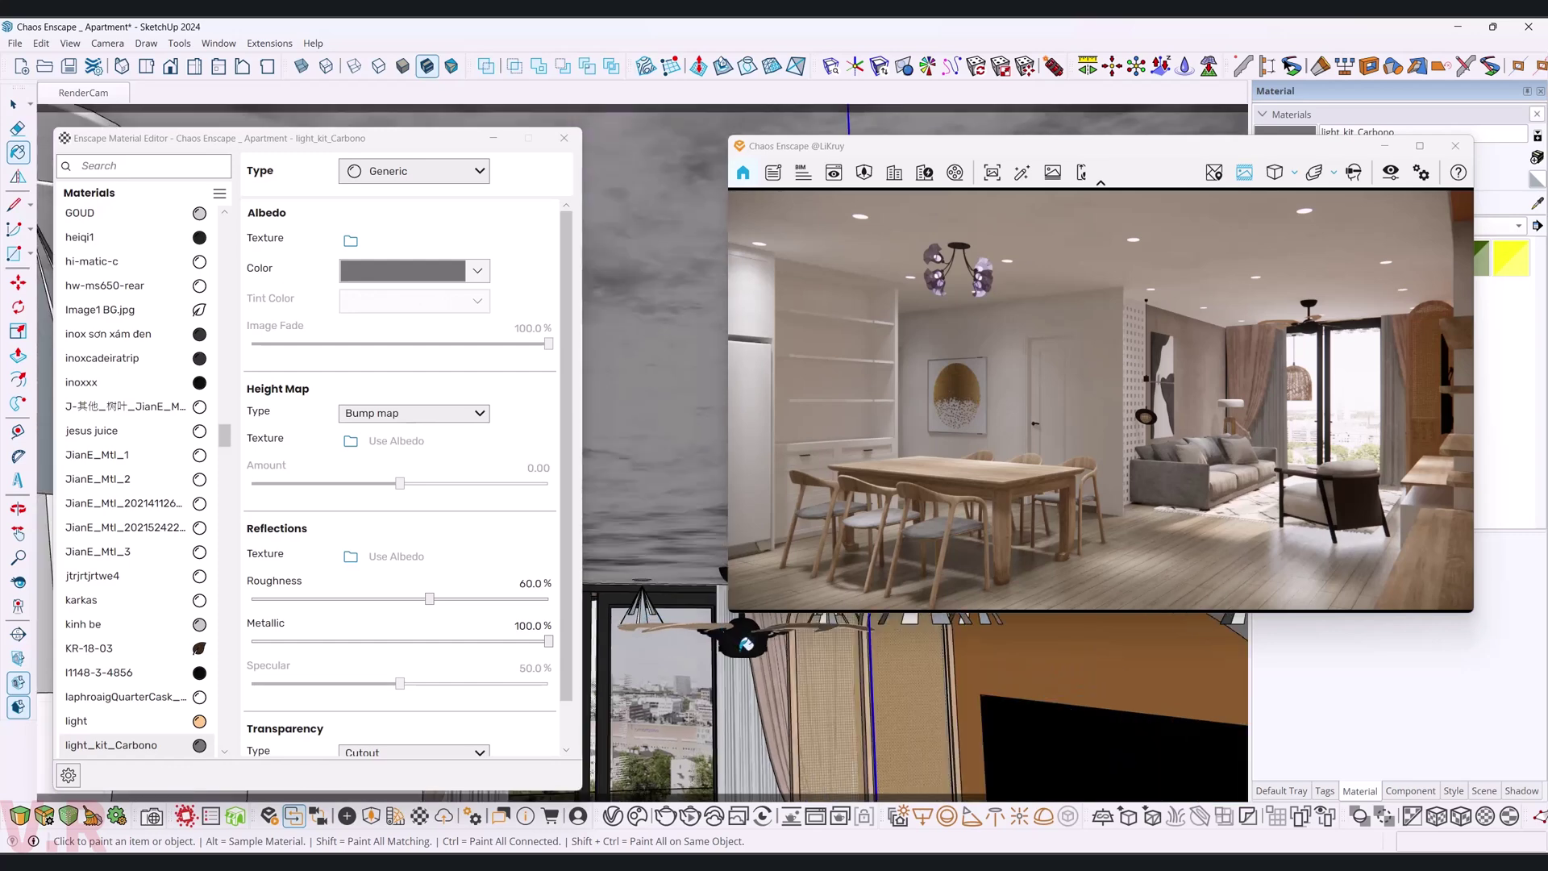
scroll(746, 643, up, 5)
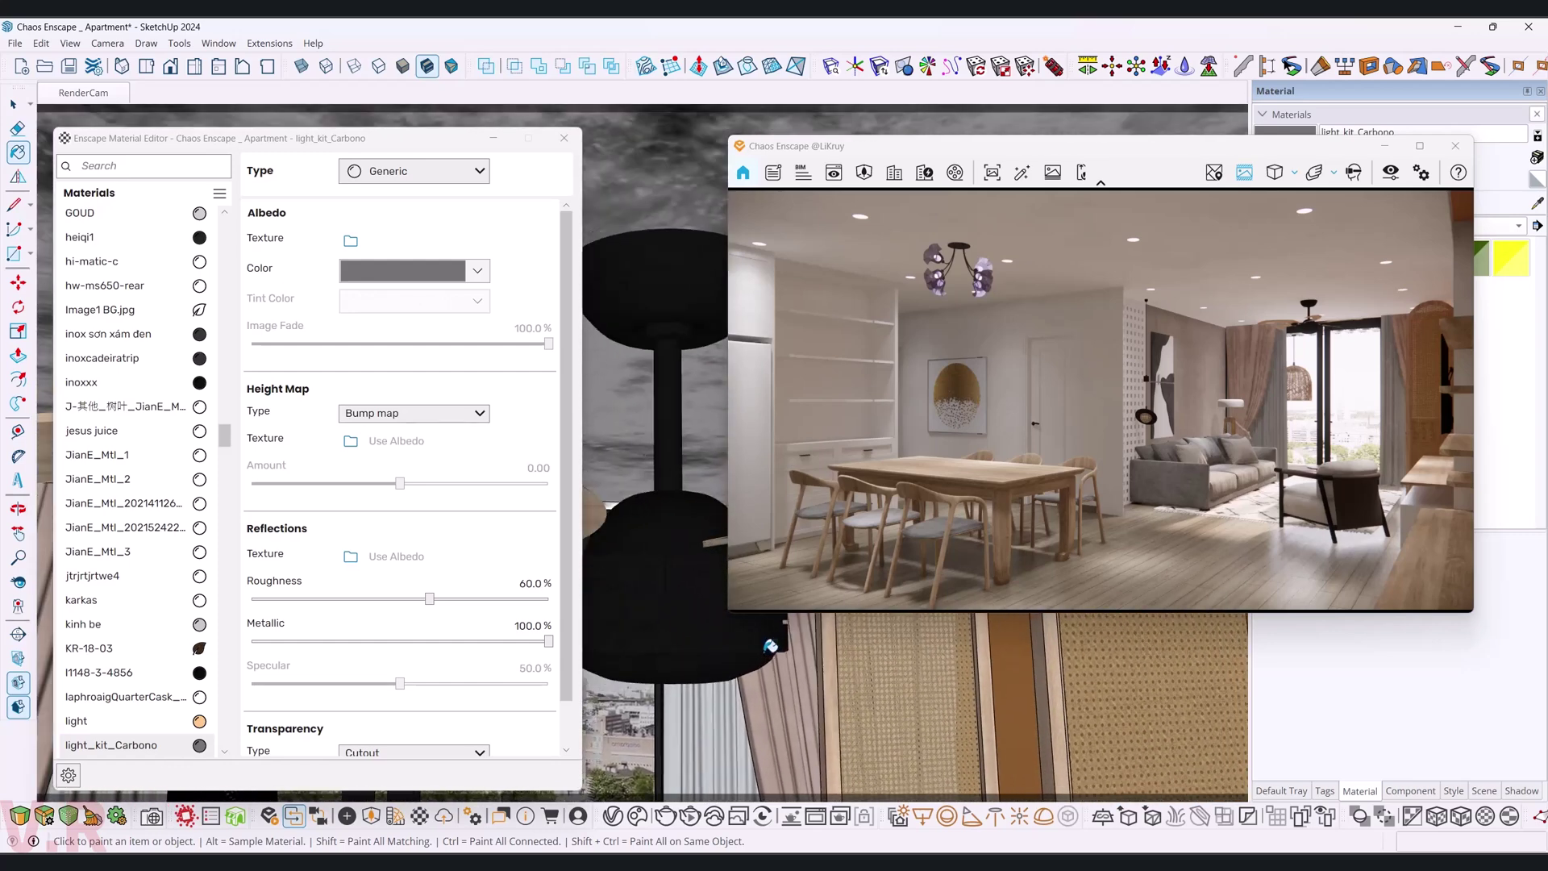
middle_drag(769, 645, 678, 624)
- Make the fan's inoxxx material metallic with 60% roughness and a dark grey albedo
alt+click(678, 624)
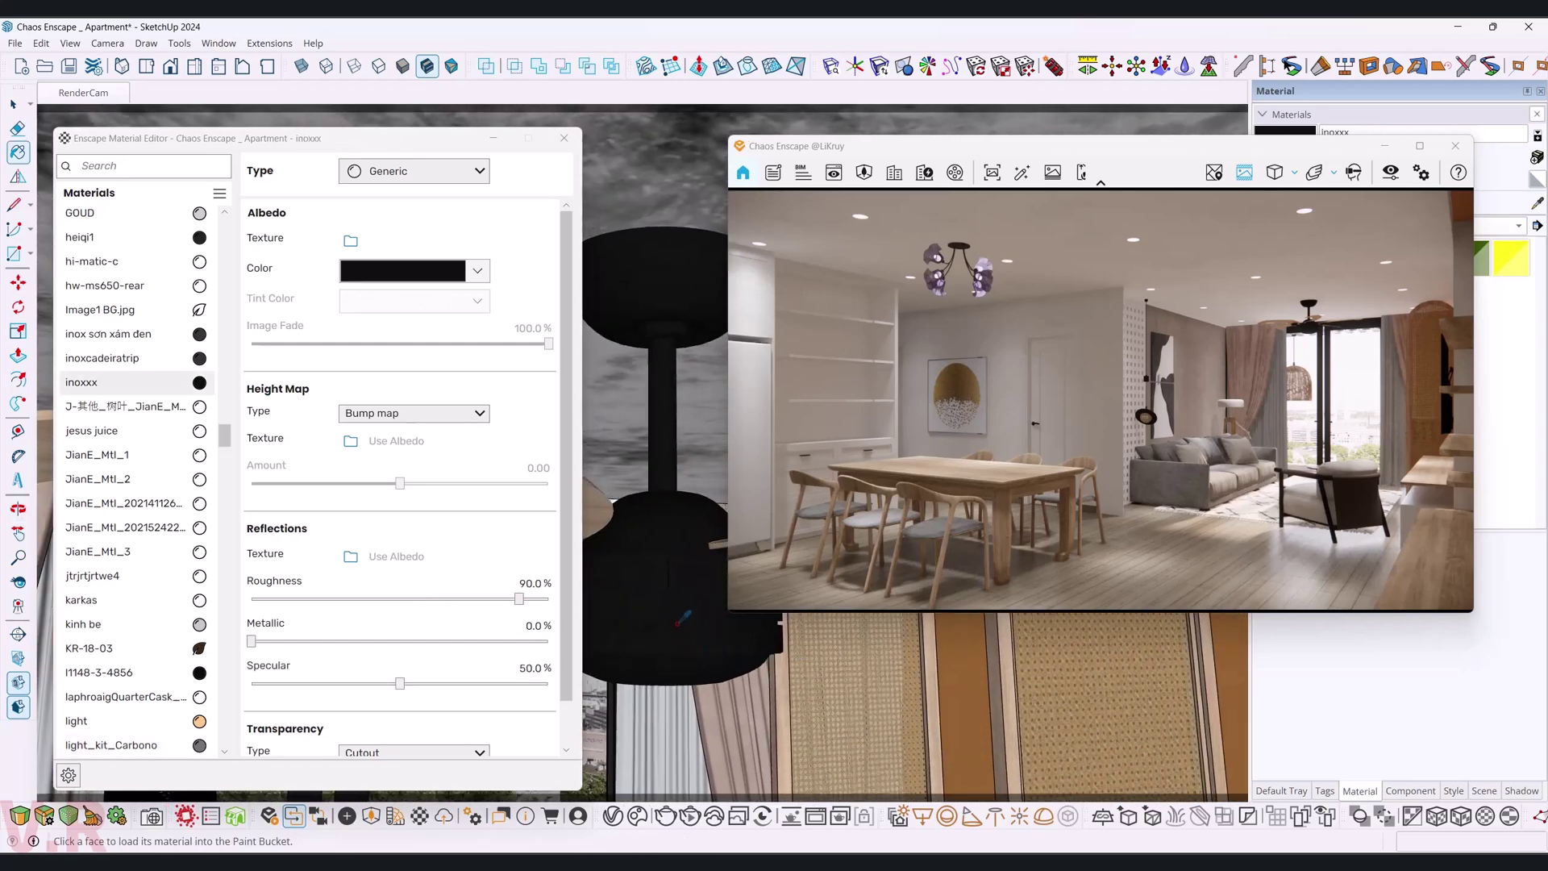
drag(251, 641, 261, 641)
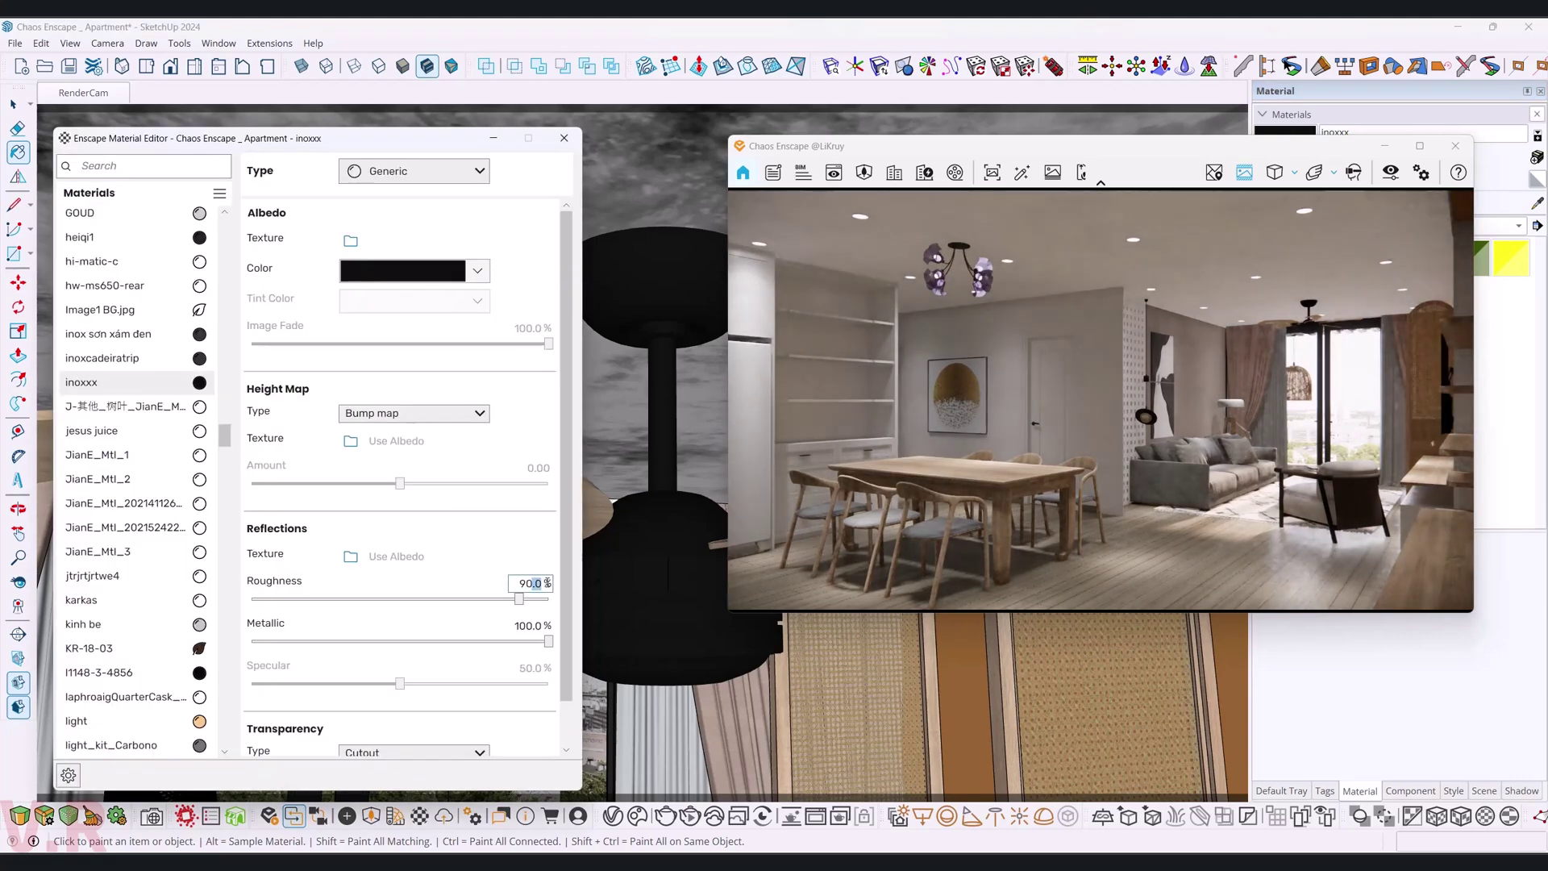
click(511, 585)
text(60)
key(Return)
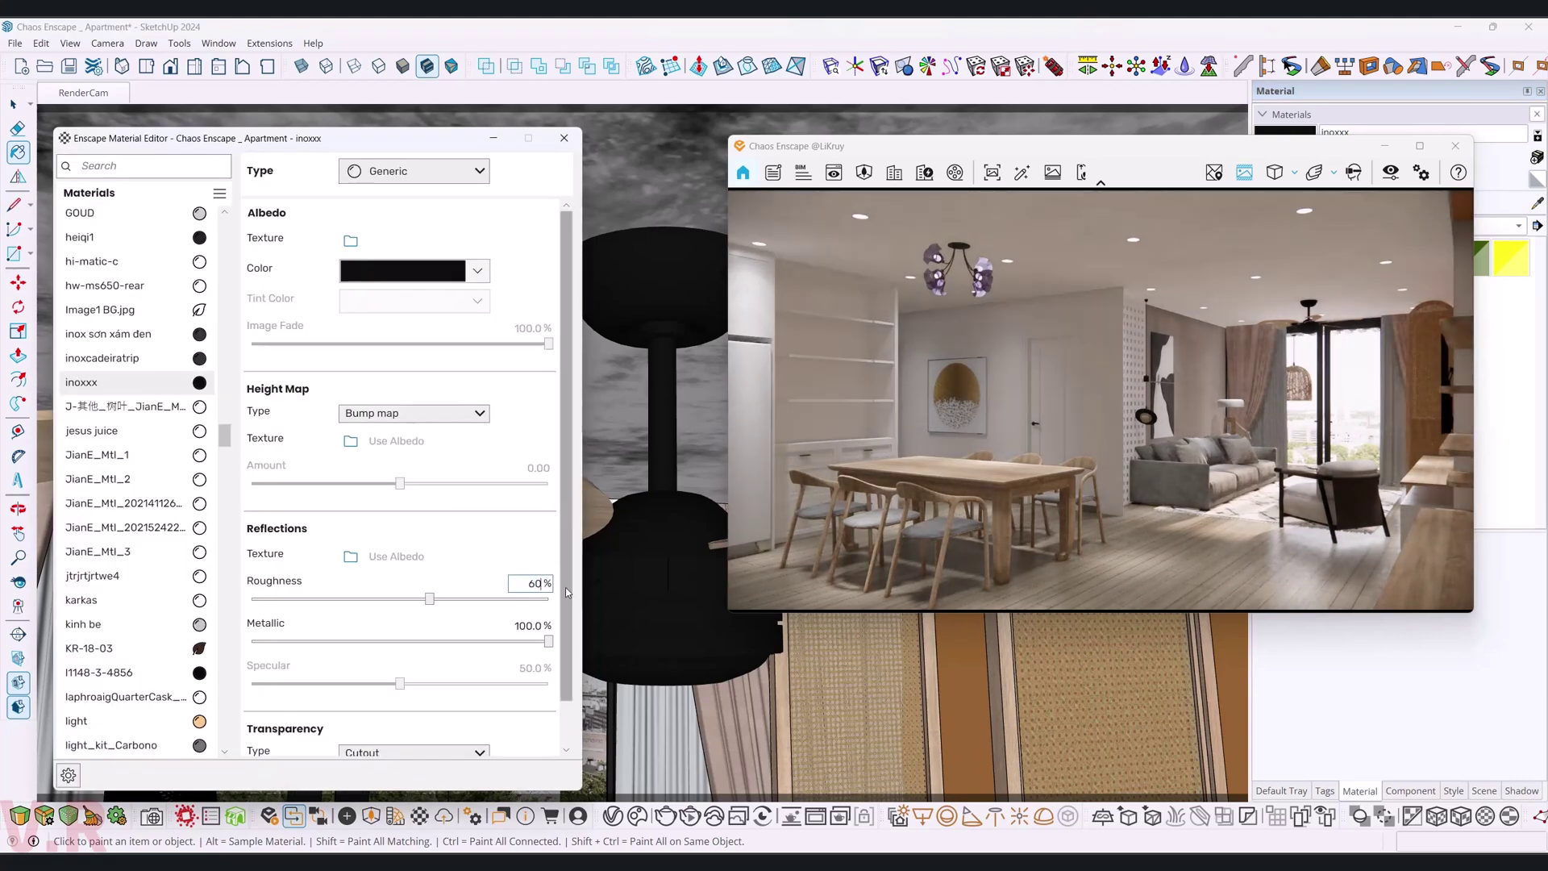
click(436, 271)
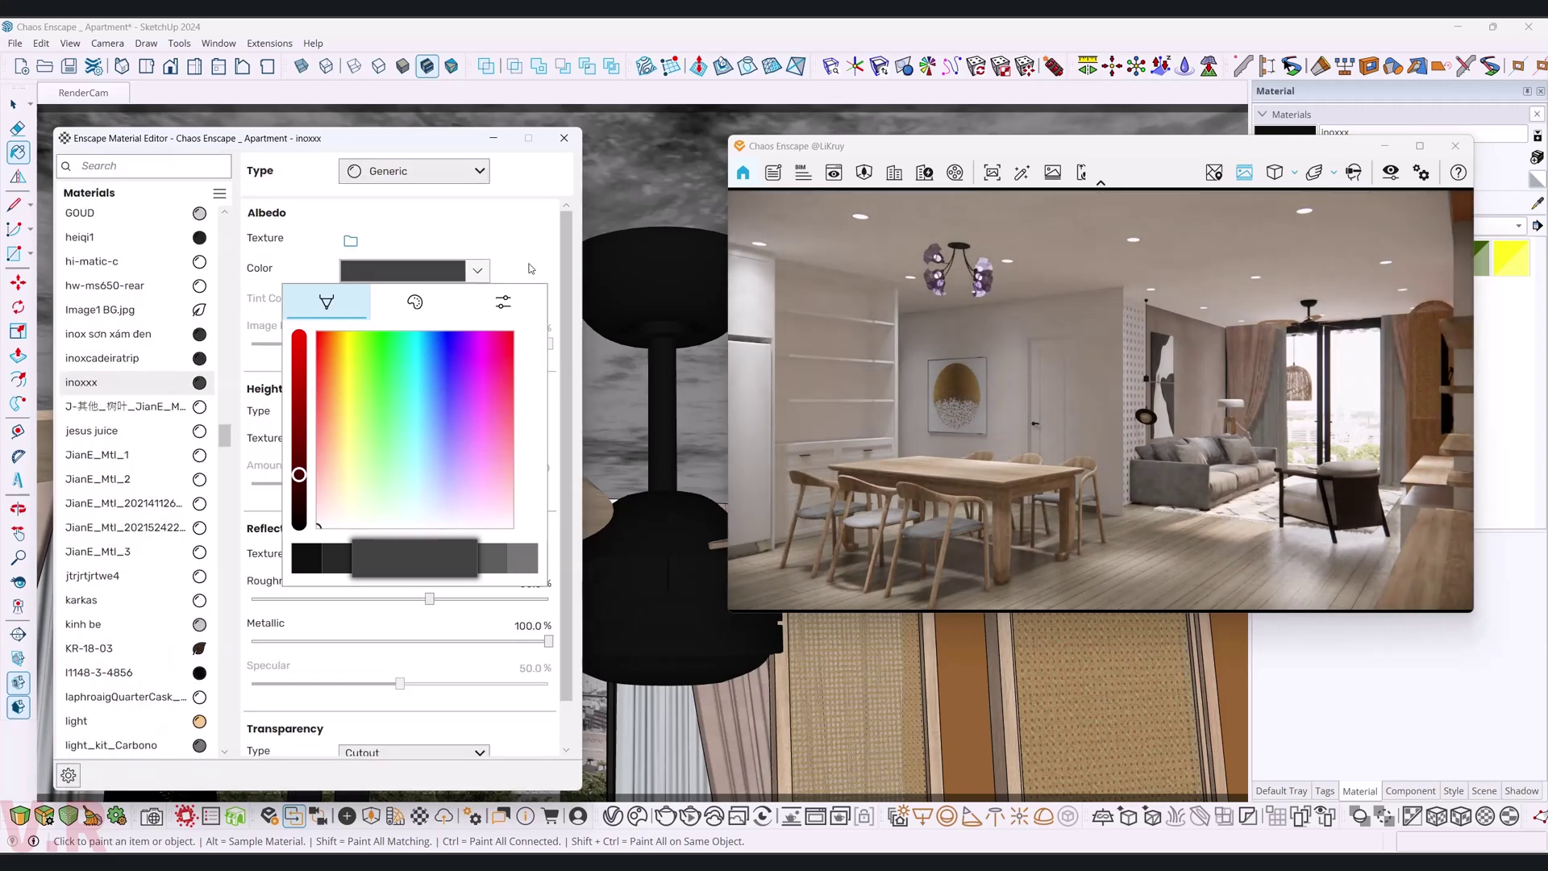
click(530, 270)
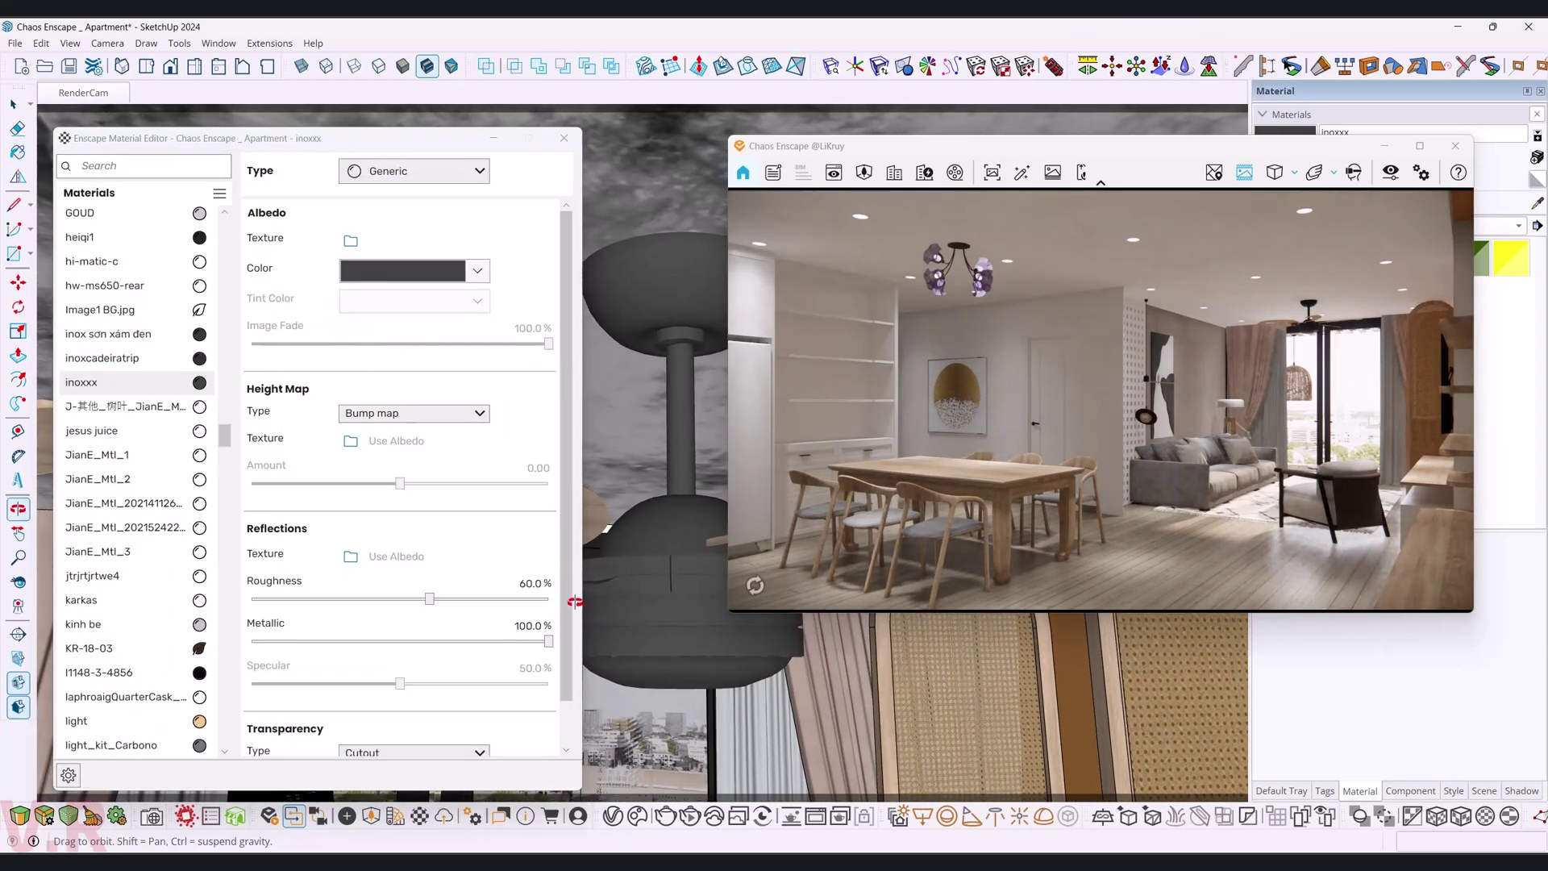
- Inspect the recoloured fan, then return to the RenderCam scene view
middle_drag(653, 622, 630, 489)
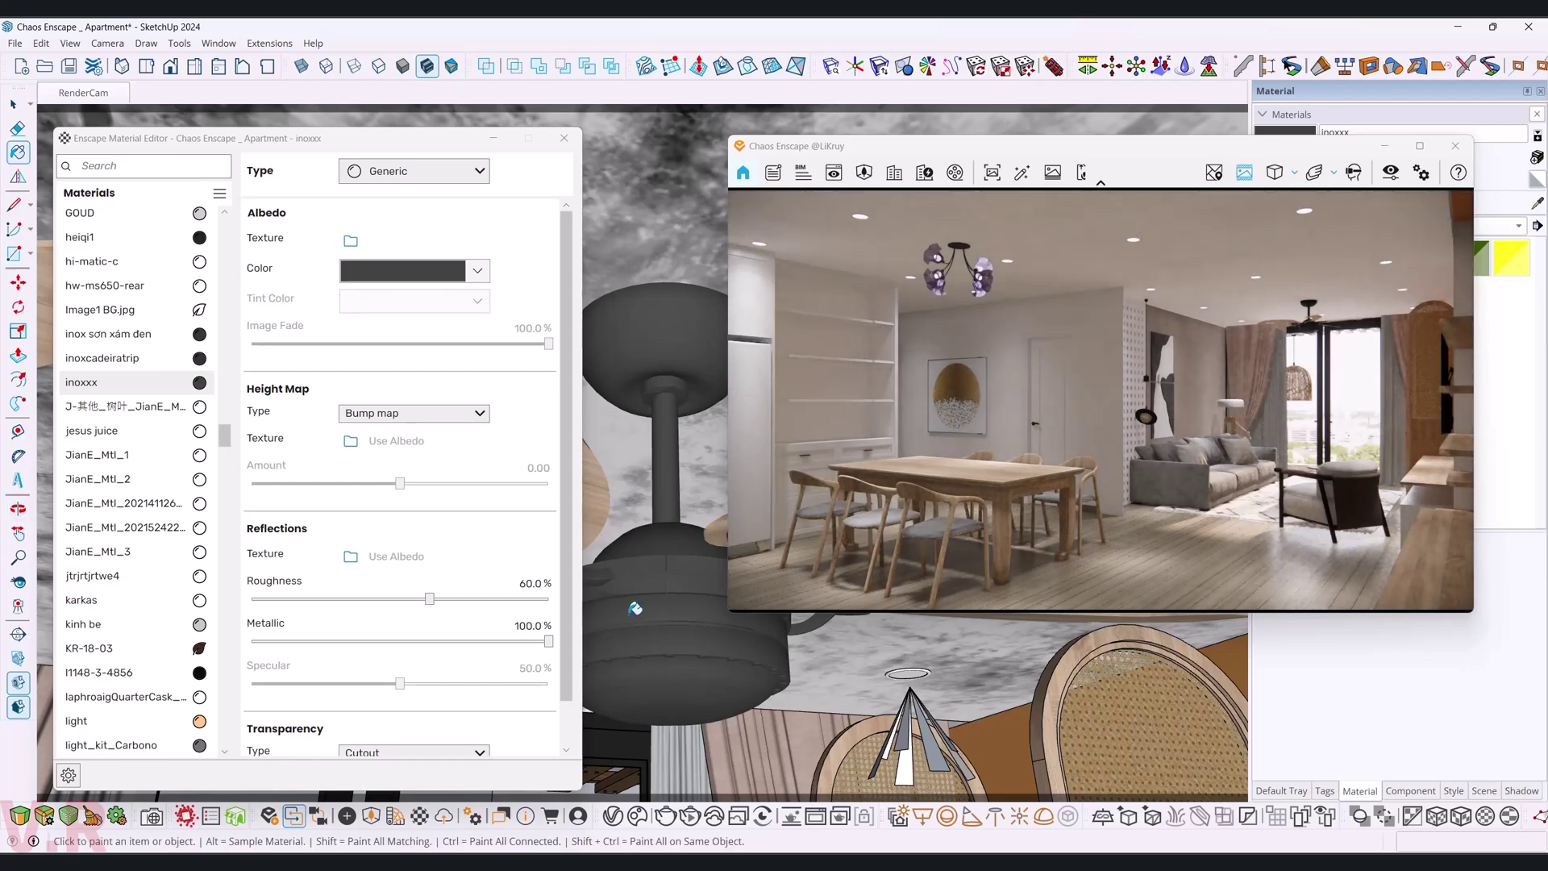
middle_drag(635, 609, 613, 556)
click(103, 100)
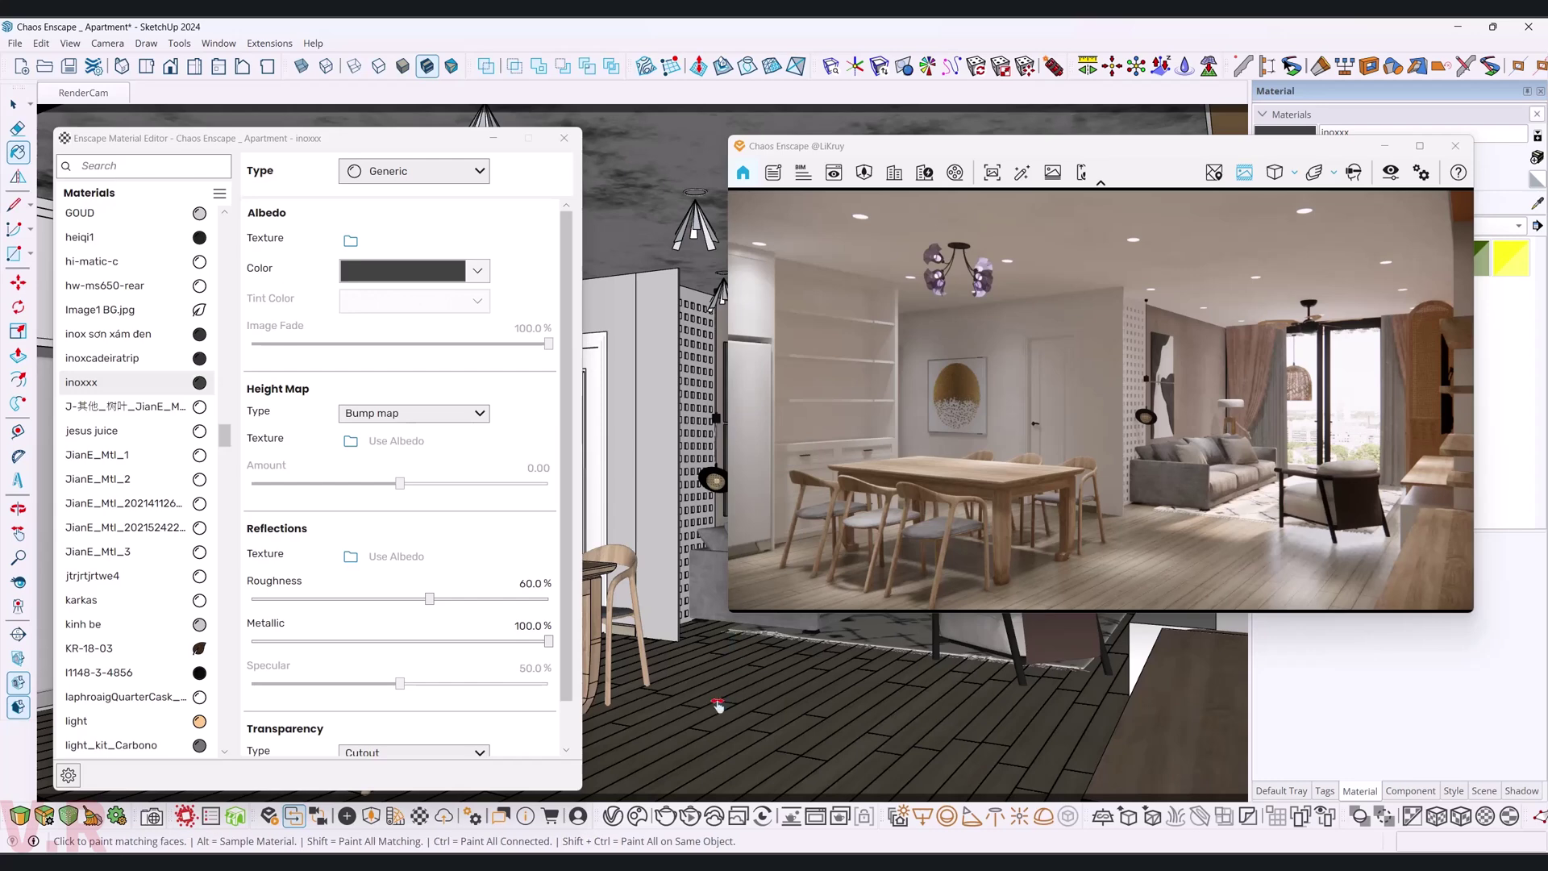
mouse_move(717, 705)
middle_down()
mouse_move(887, 732)
mouse_move(971, 722)
middle_up()
- Sample the cabinet wood material 55ed730529c4d59a8cd#6 and set its roughness to 25%
alt+click(959, 680)
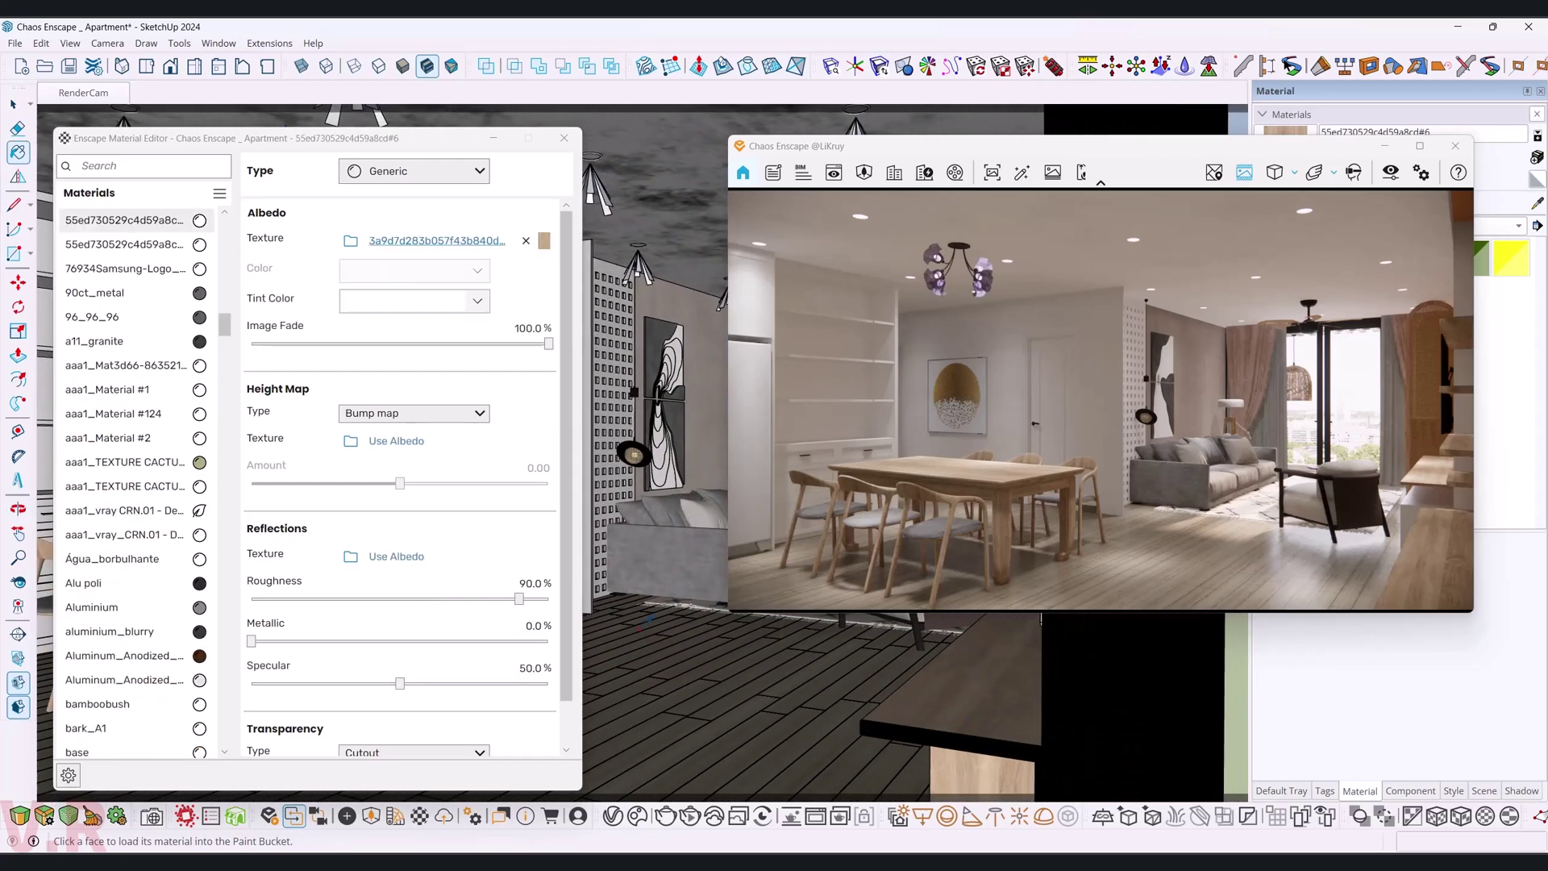
click(534, 583)
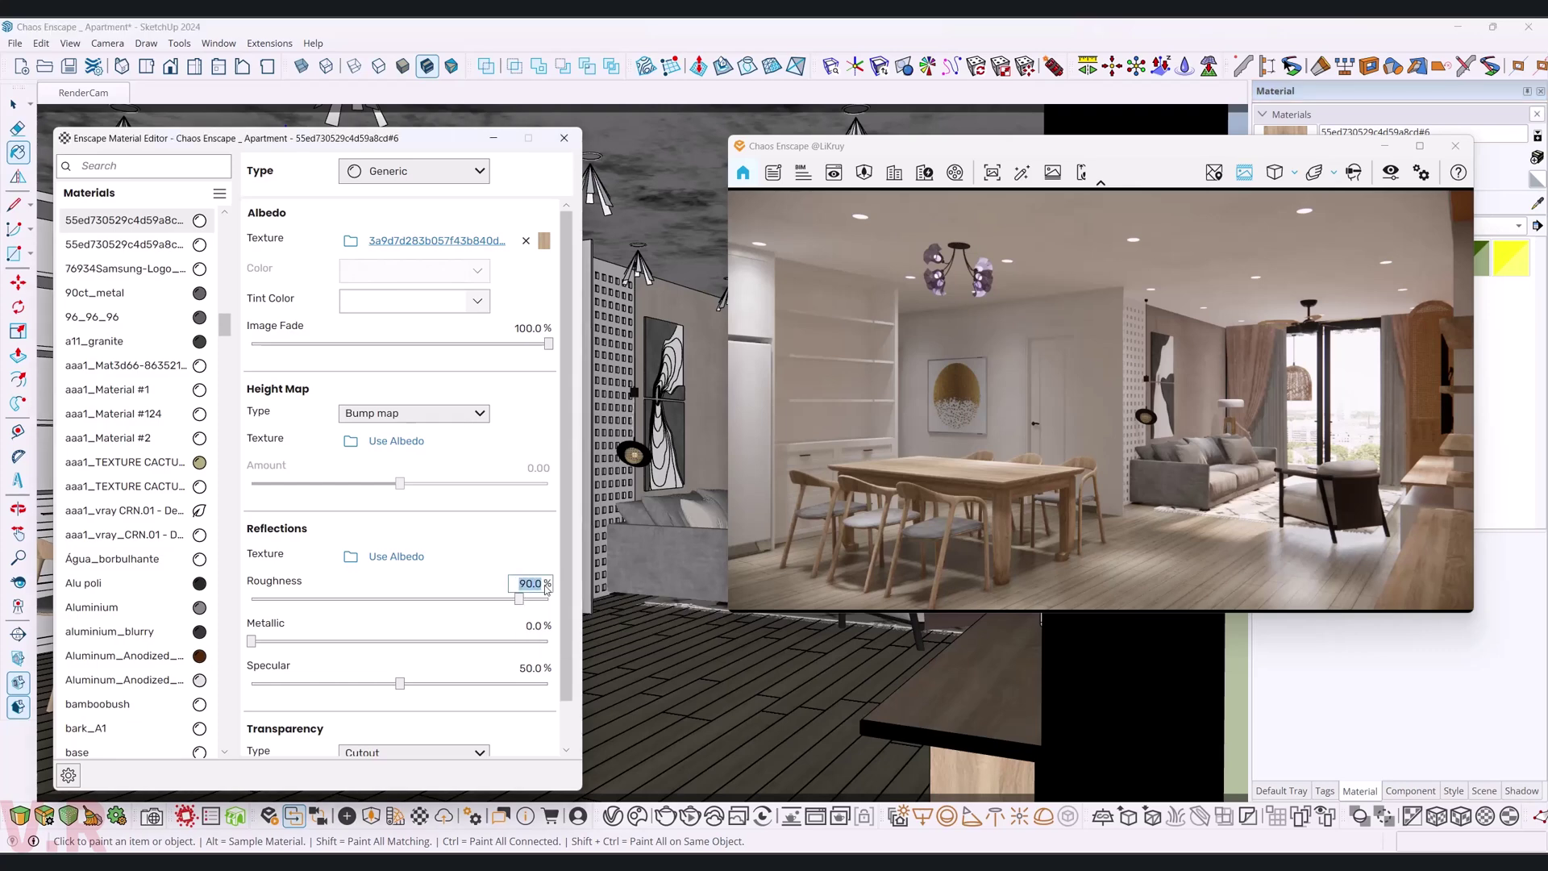
text(25)
key(Return)
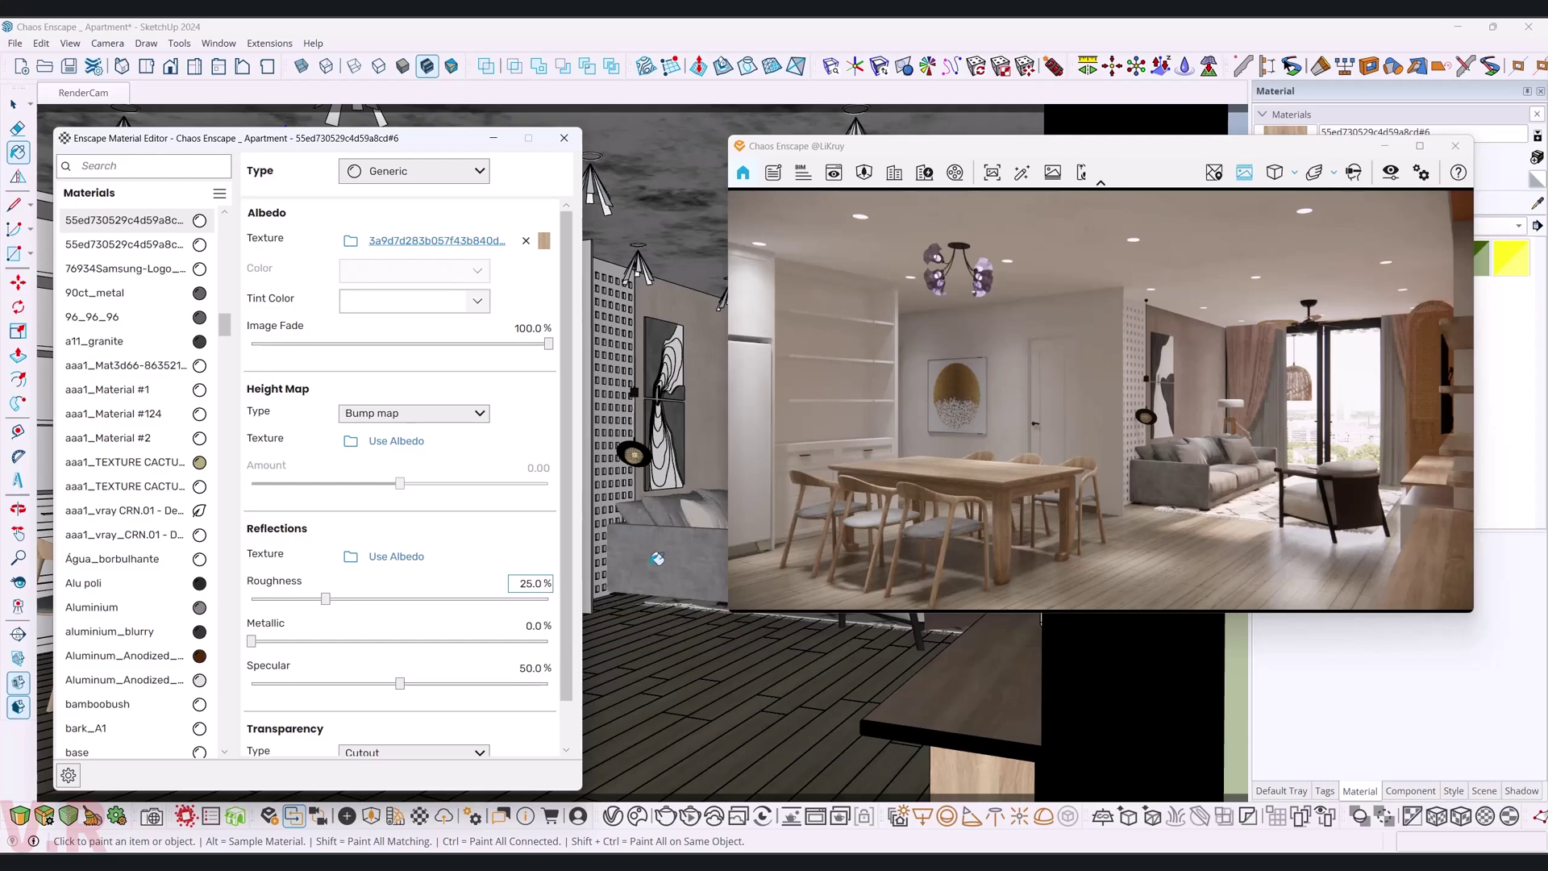
mouse_move(753, 683)
middle_down()
mouse_move(636, 760)
mouse_move(886, 690)
middle_up()
scroll(886, 691, up, 3)
scroll(886, 691, up, 2)
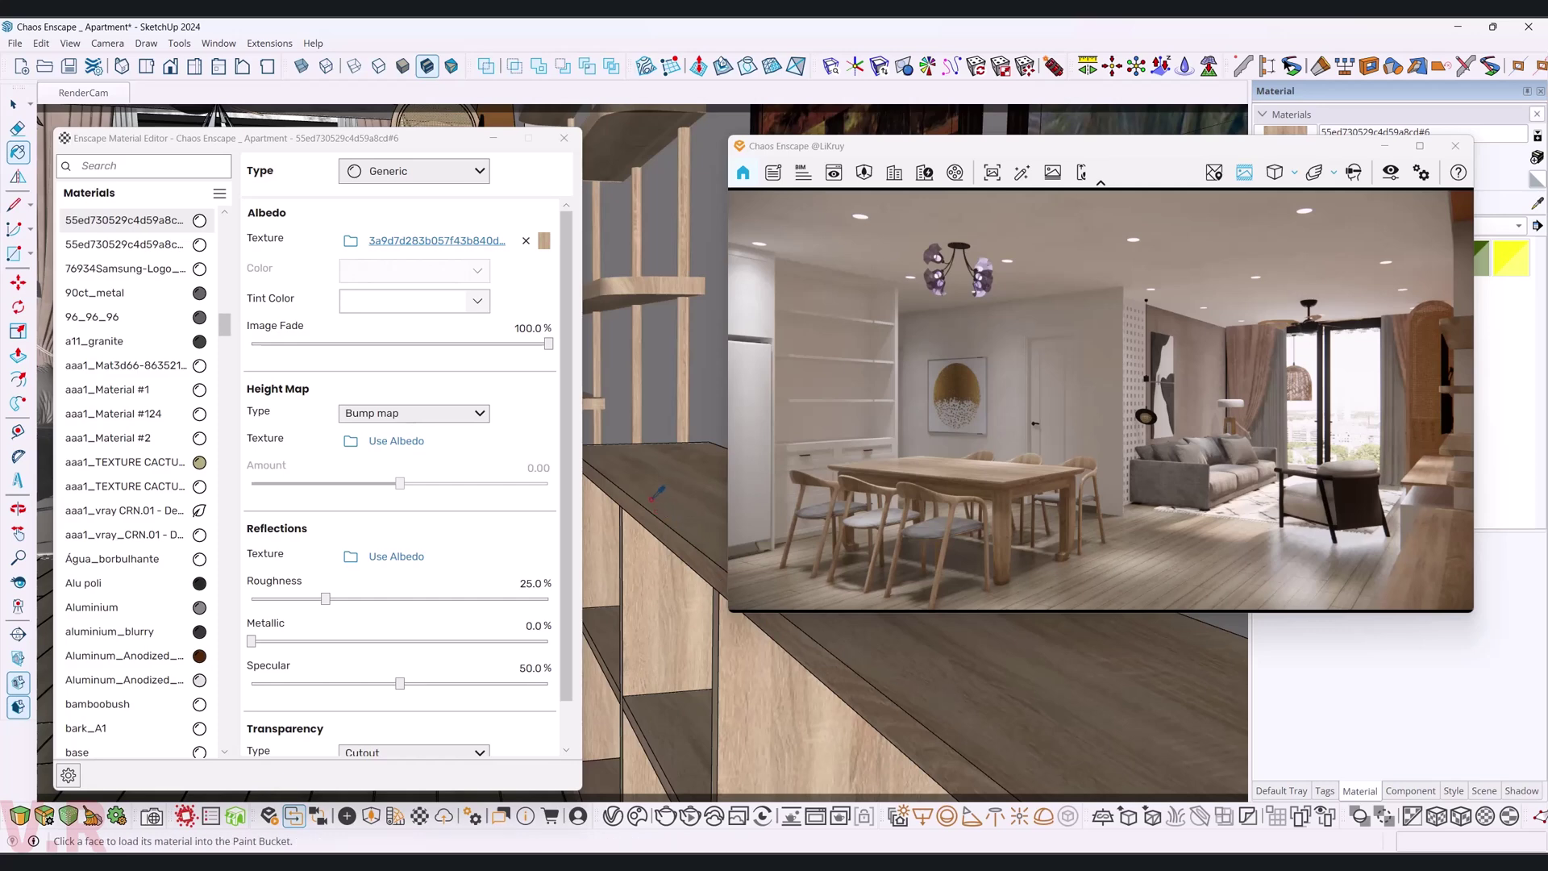
scroll(633, 482, down, 2)
- Use the wood texture as the Height Map with an amount of 0.5
scroll(645, 494, down, 2)
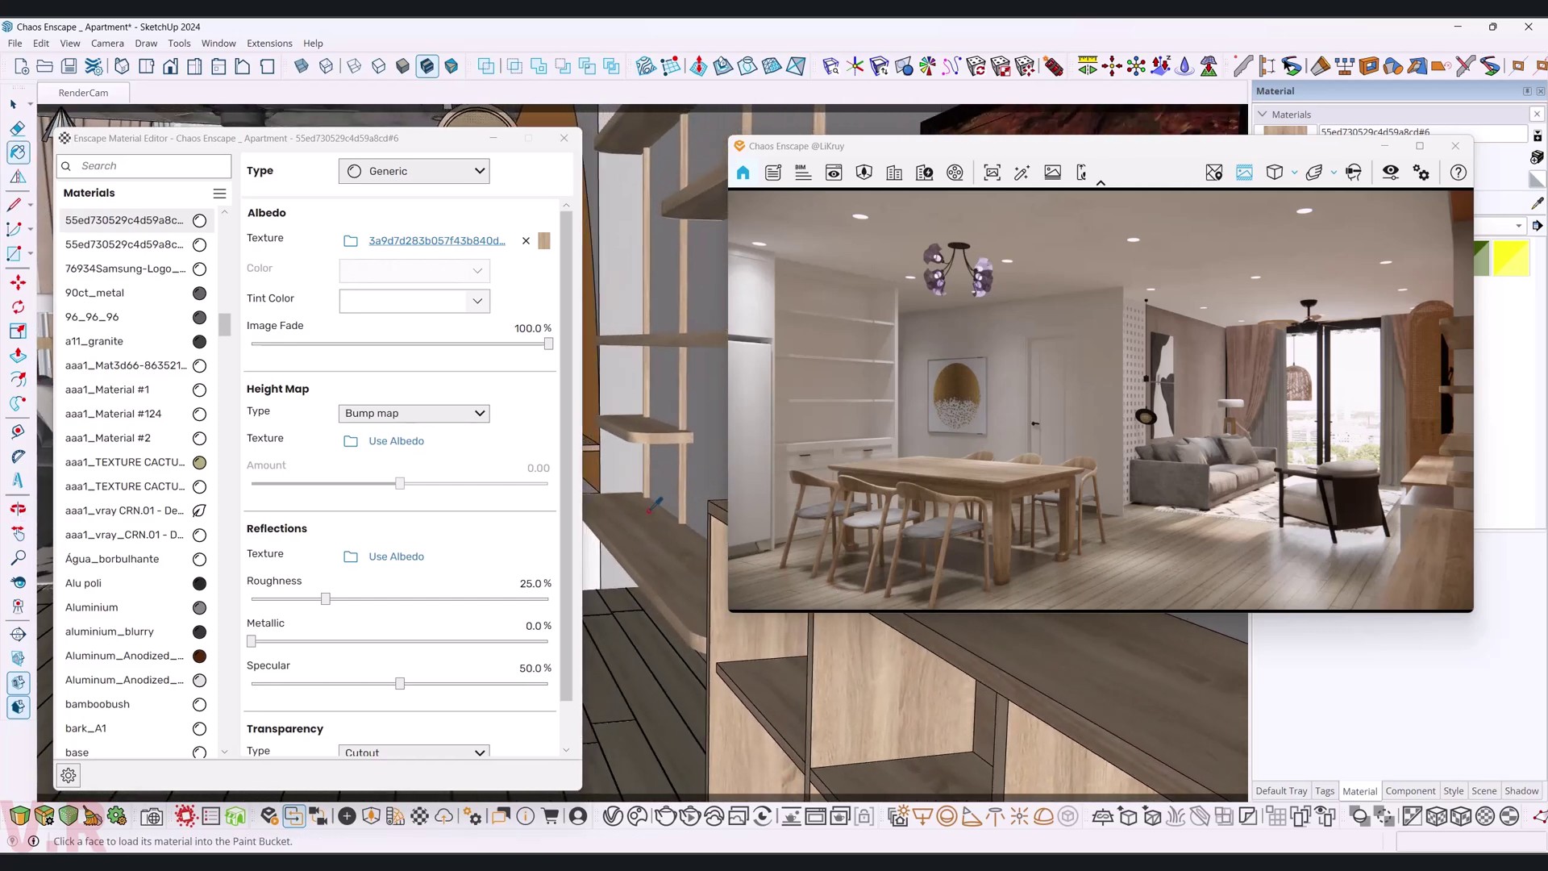
click(396, 446)
double_click(551, 468)
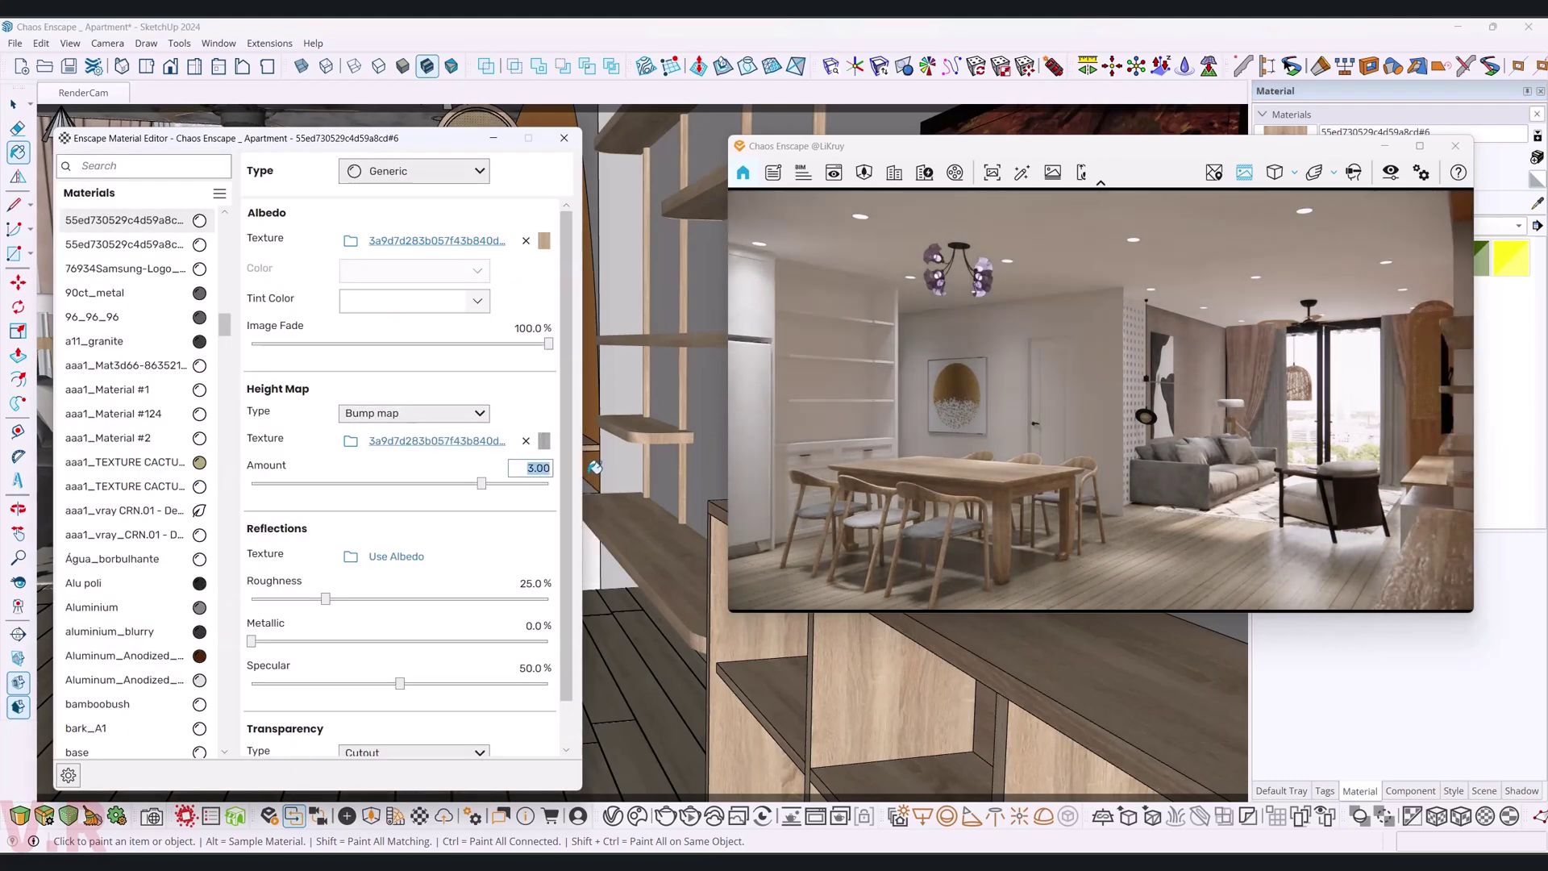
text(0.5)
key(Return)
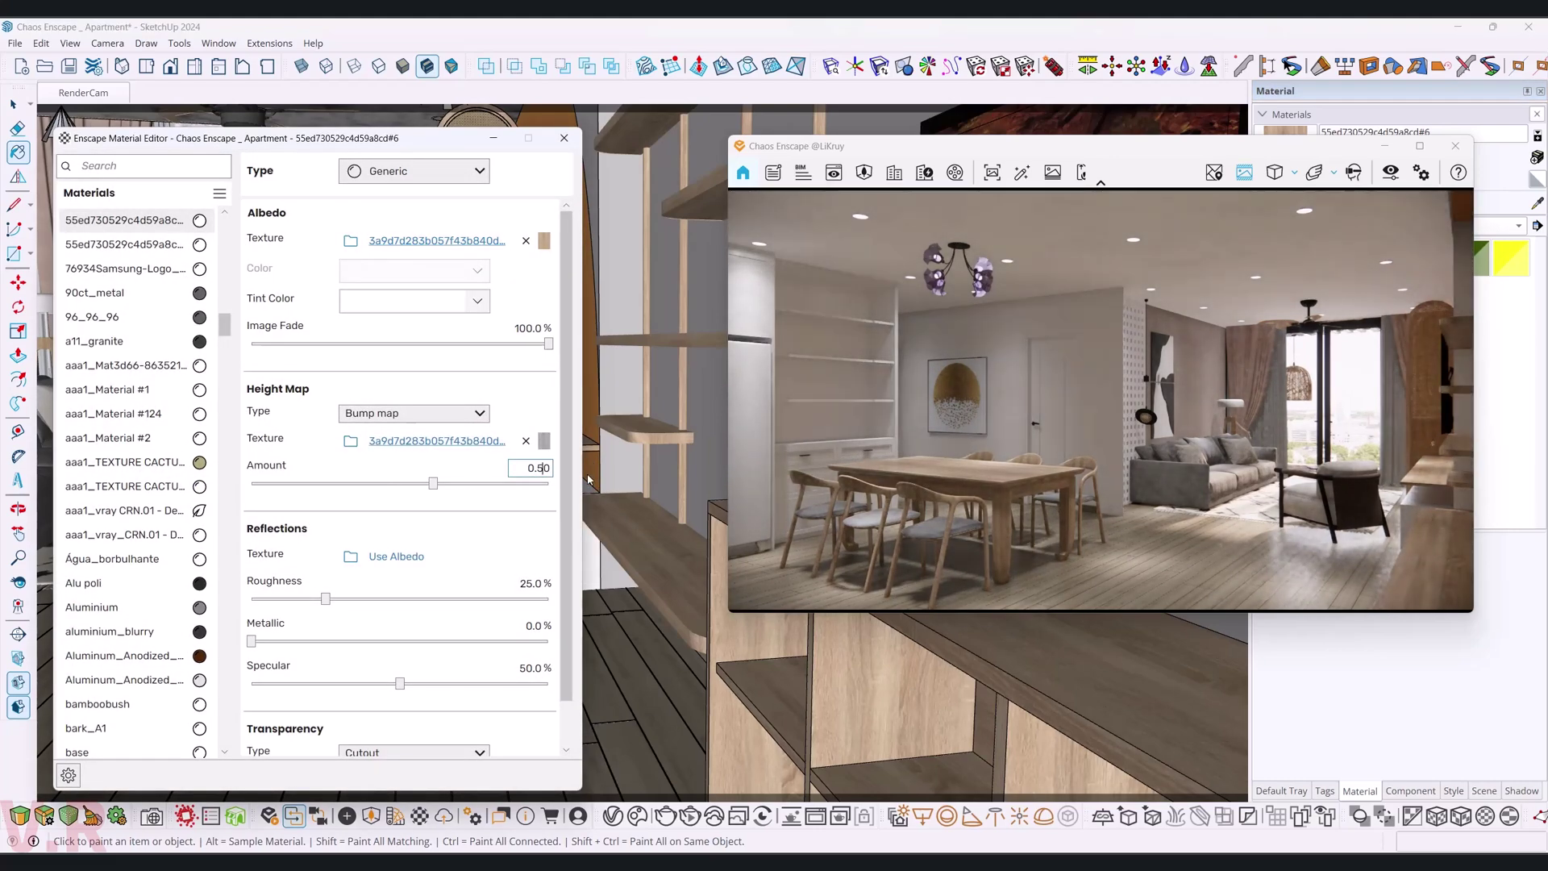
- Set the albedo wood texture's brightness to 85%
click(544, 241)
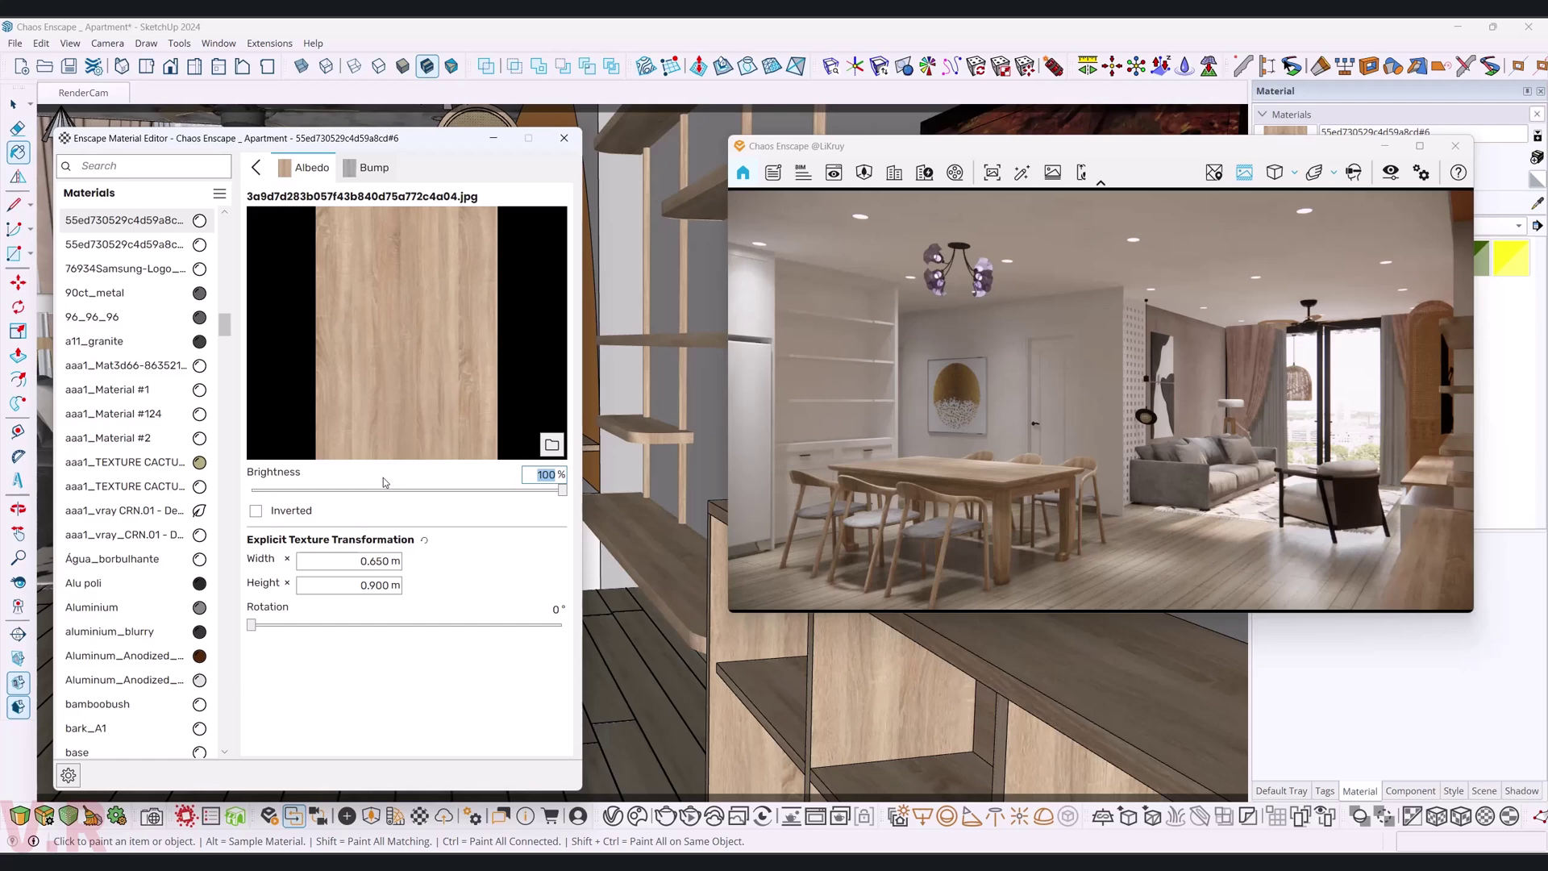
text(85)
key(Return)
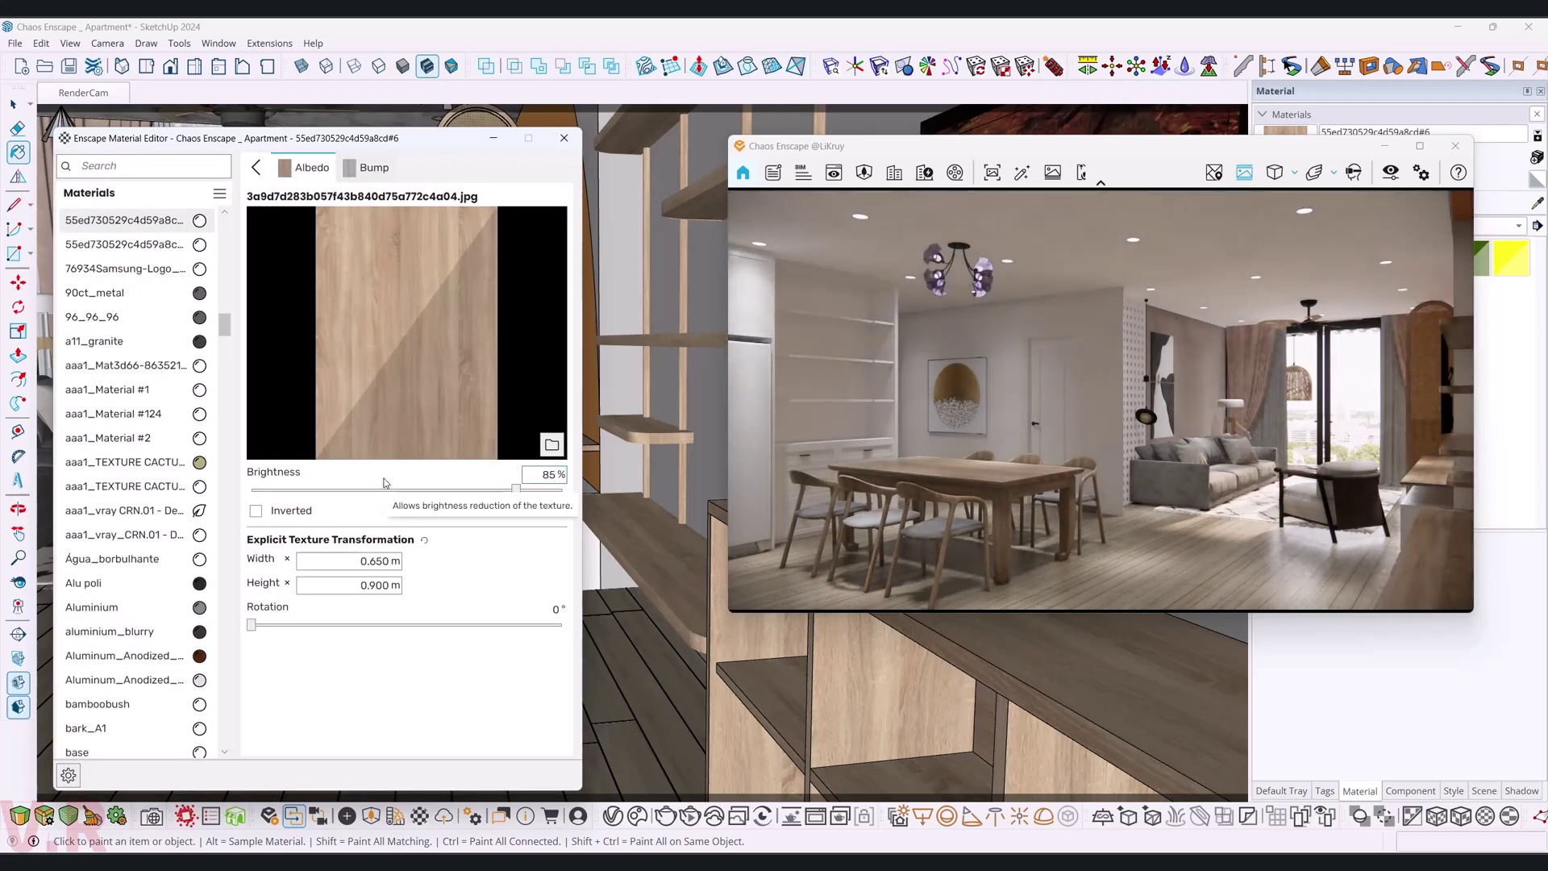
click(255, 166)
drag(210, 137, 316, 125)
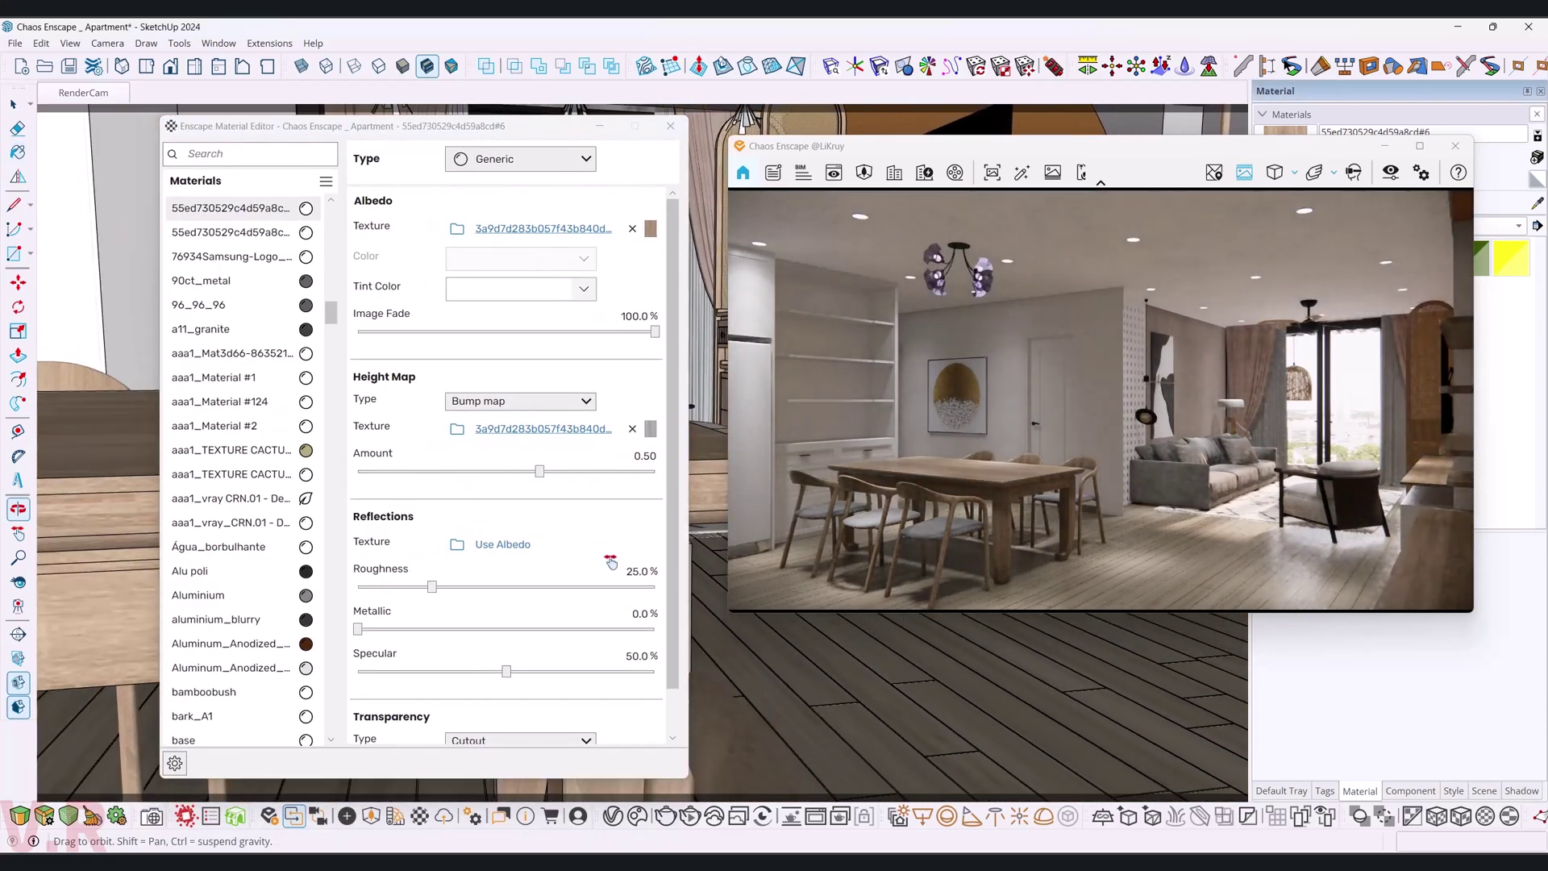
key(b)
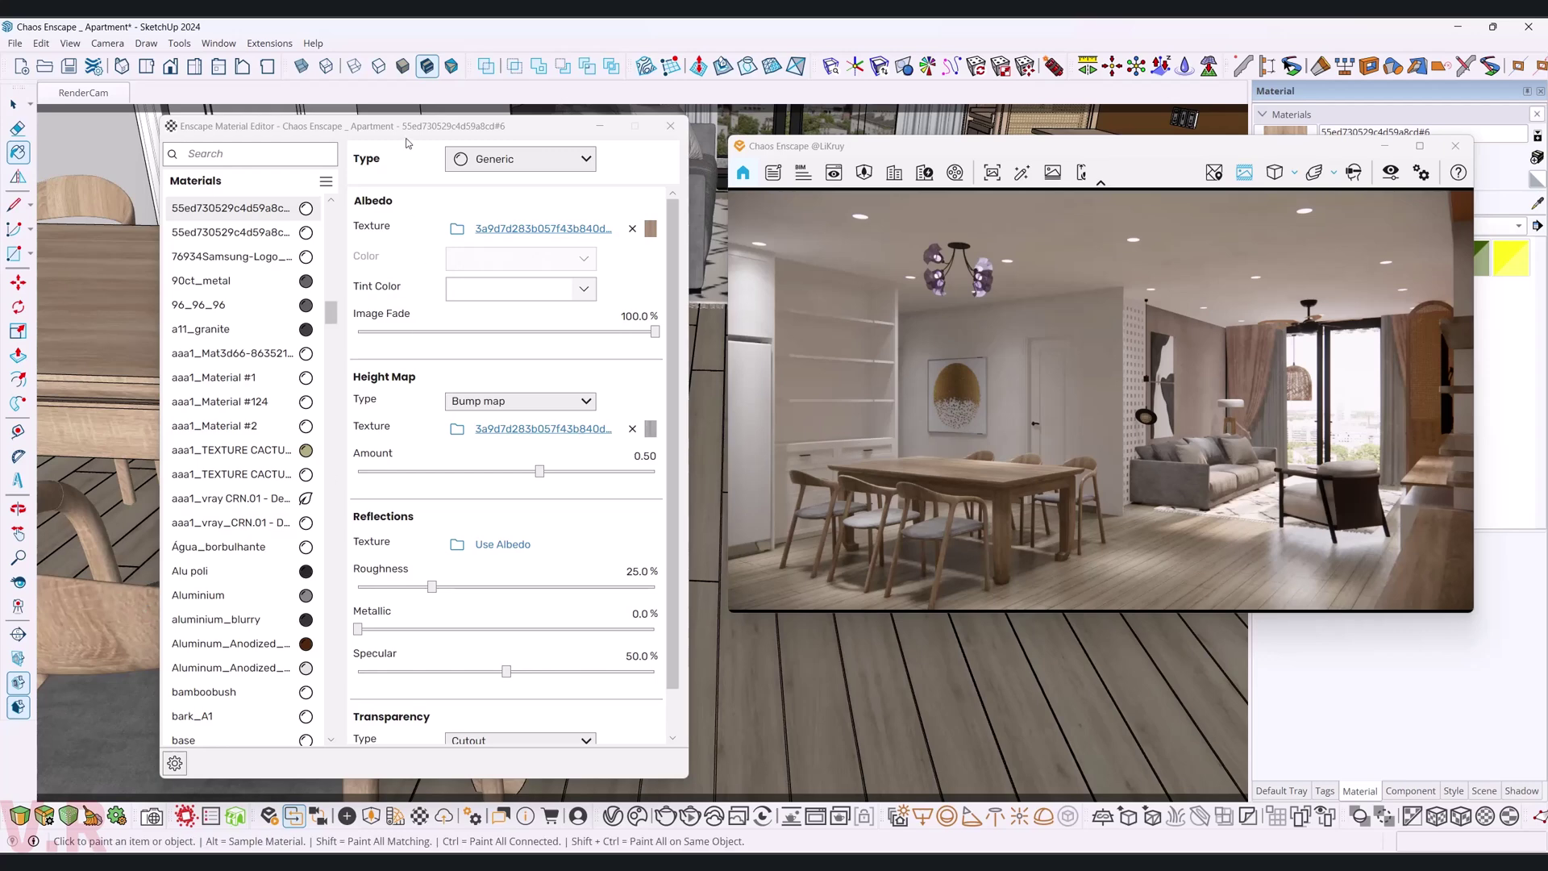
drag(407, 142, 638, 155)
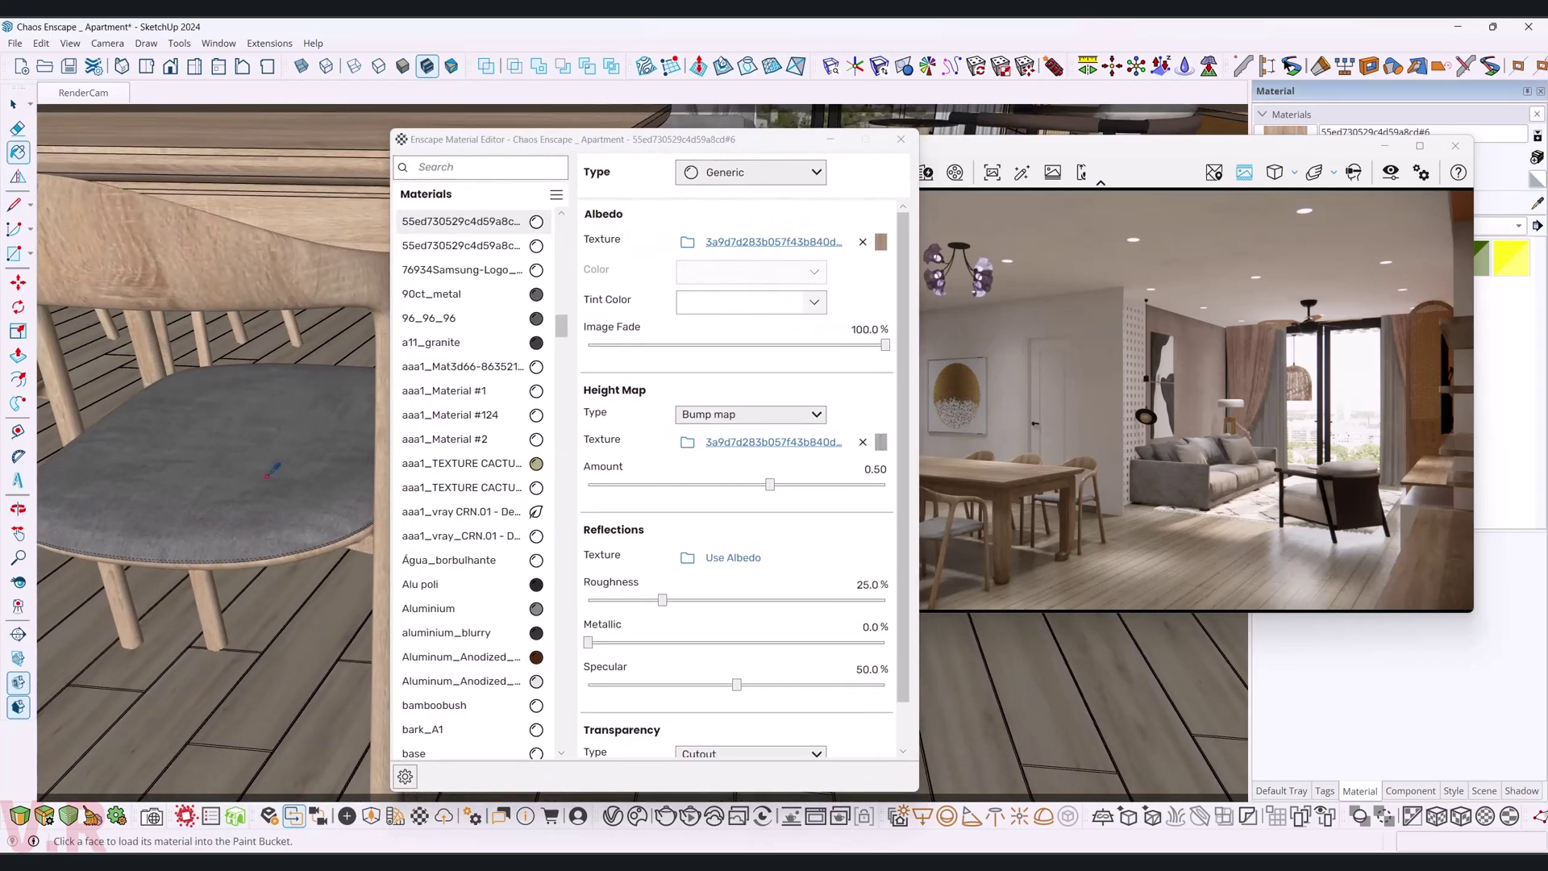
- Sample the 灰布 seat fabric and set it to 80% roughness and 10% metallic
alt+click(289, 429)
click(857, 583)
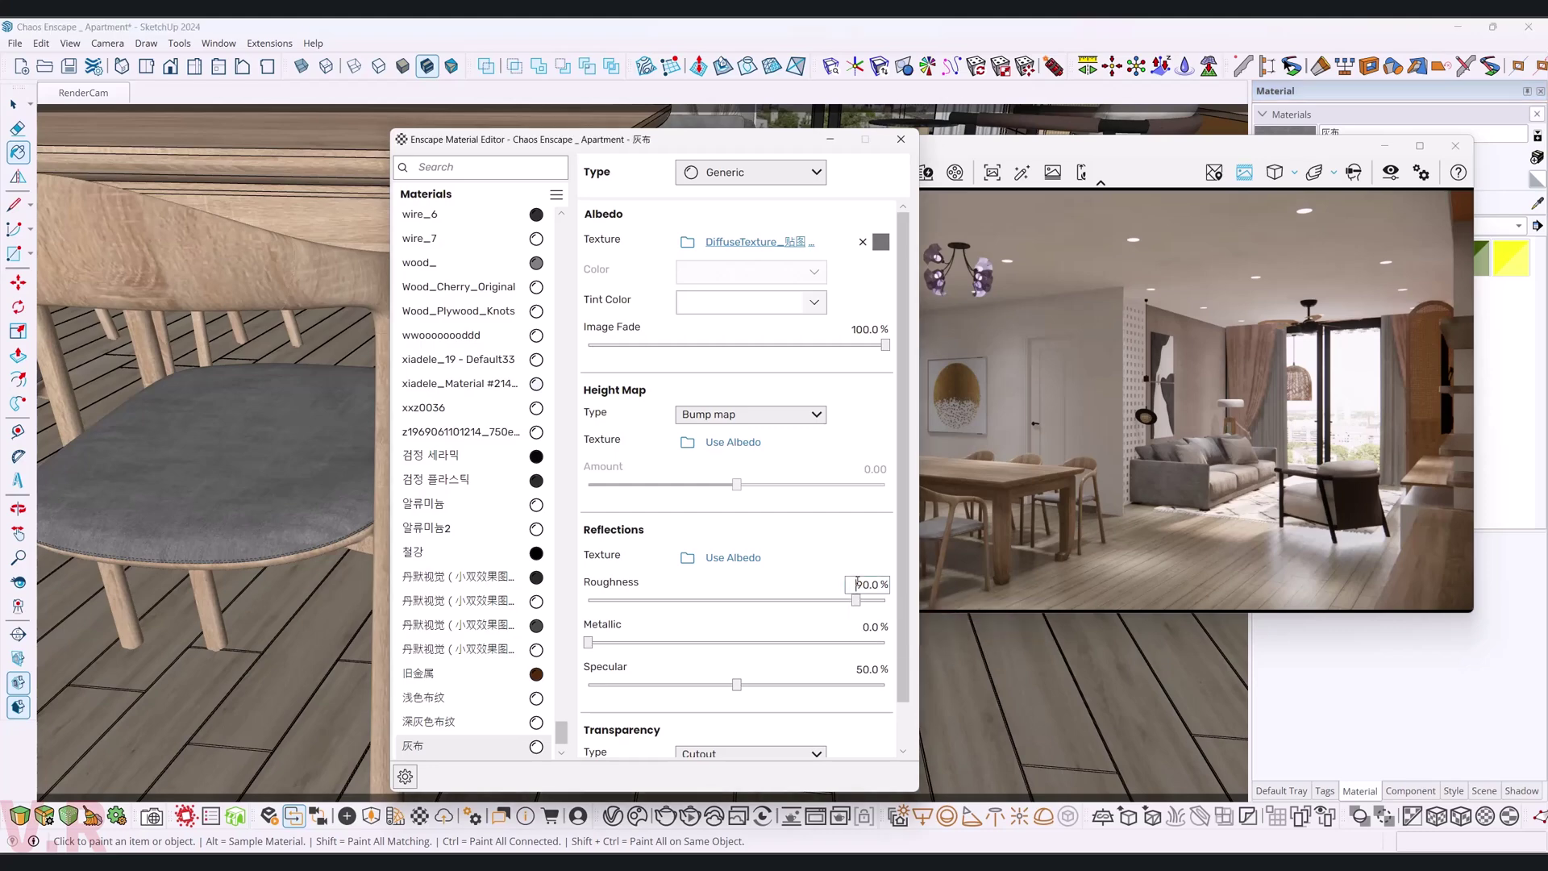
text(80)
key(Return)
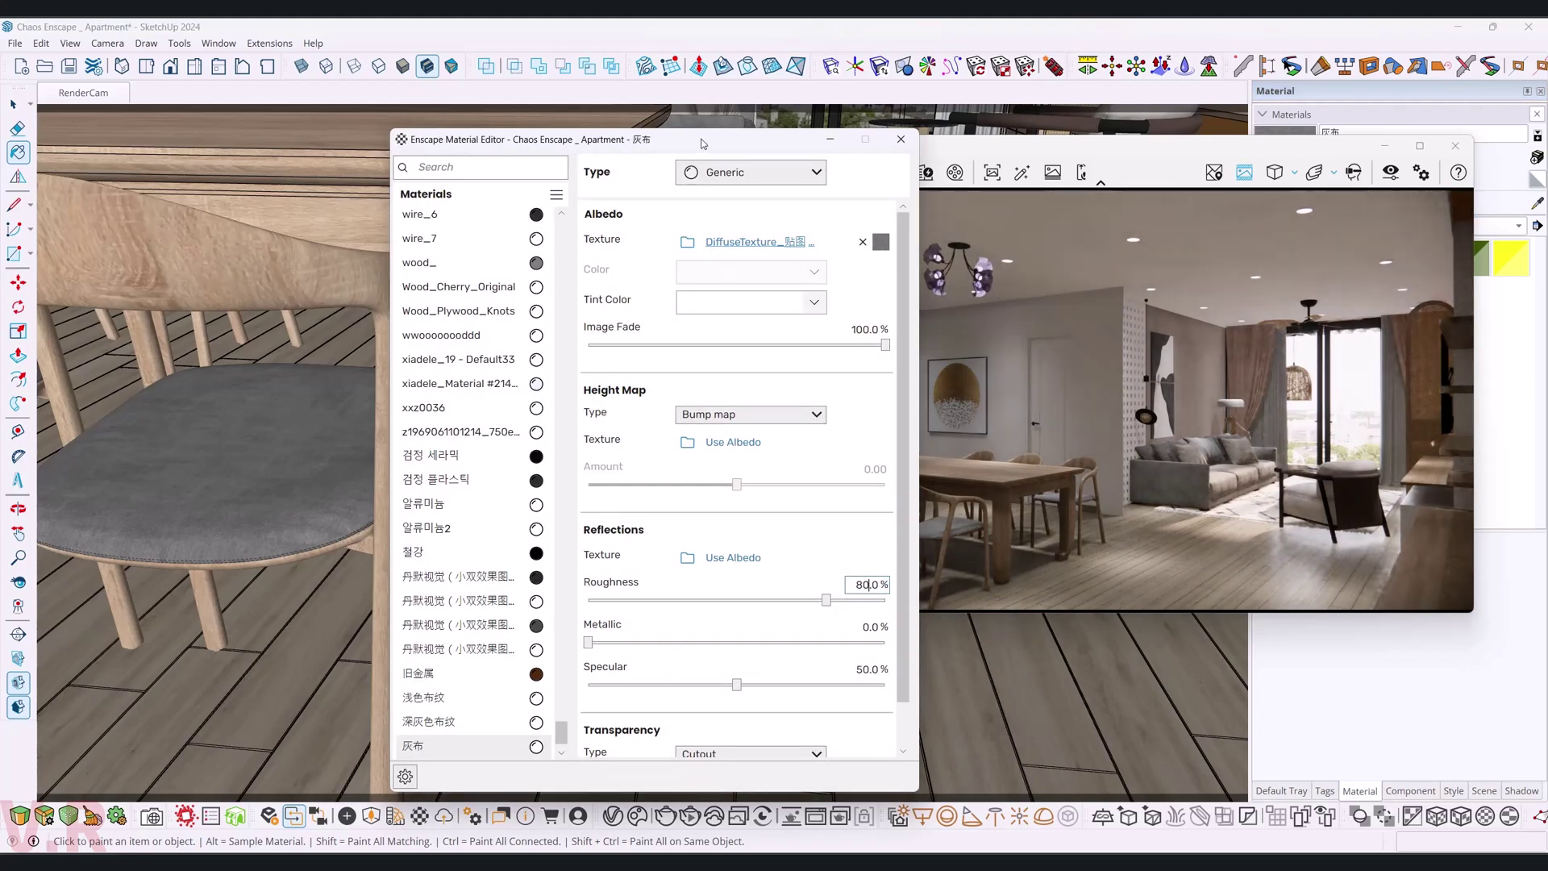
drag(701, 144, 329, 121)
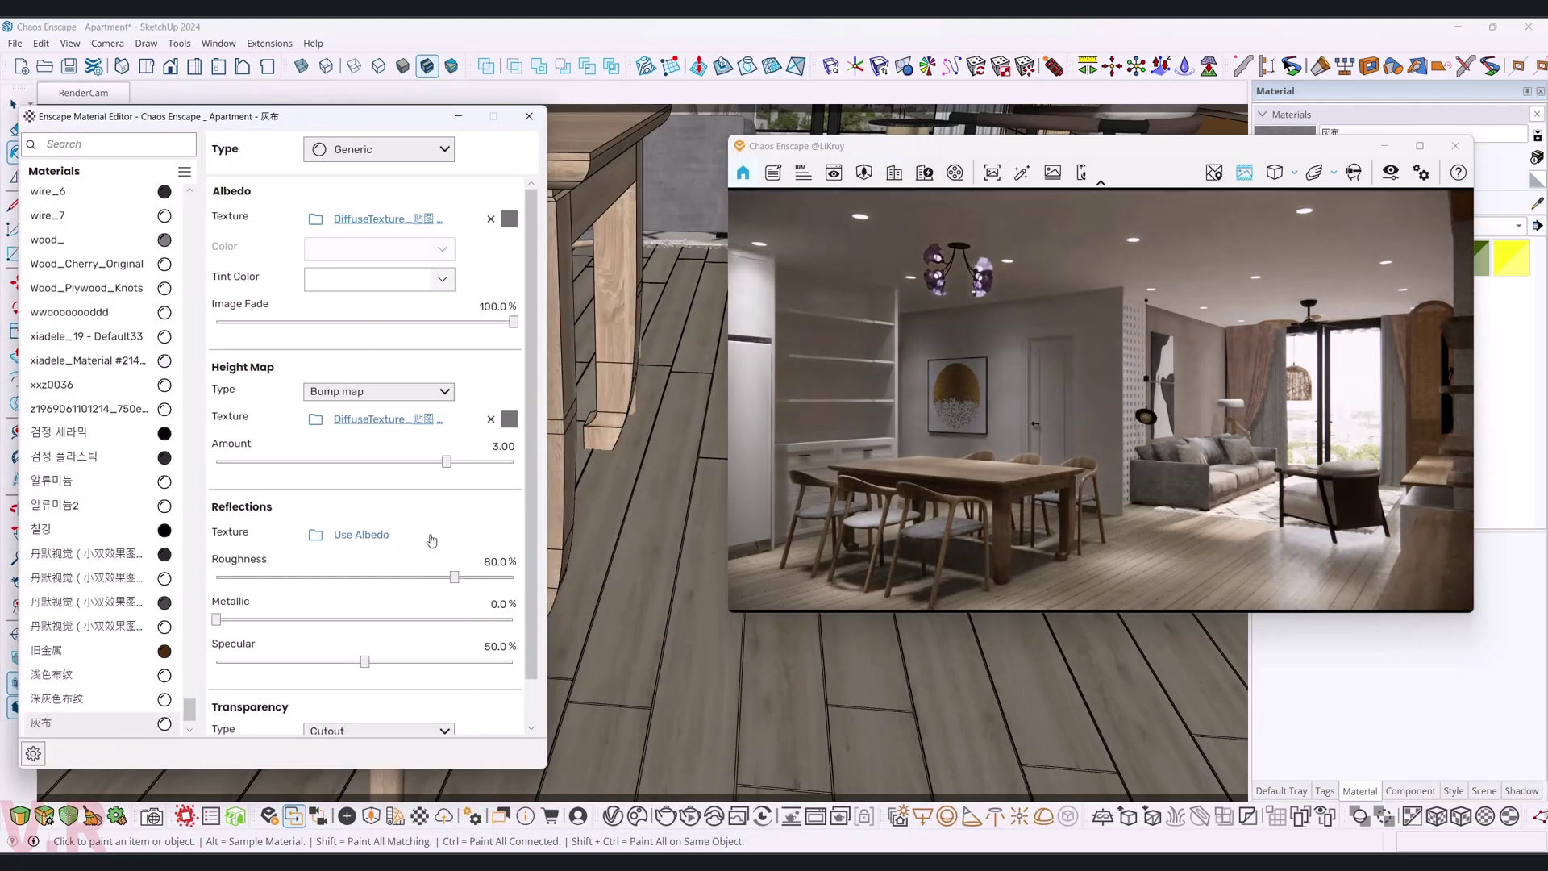
click(245, 630)
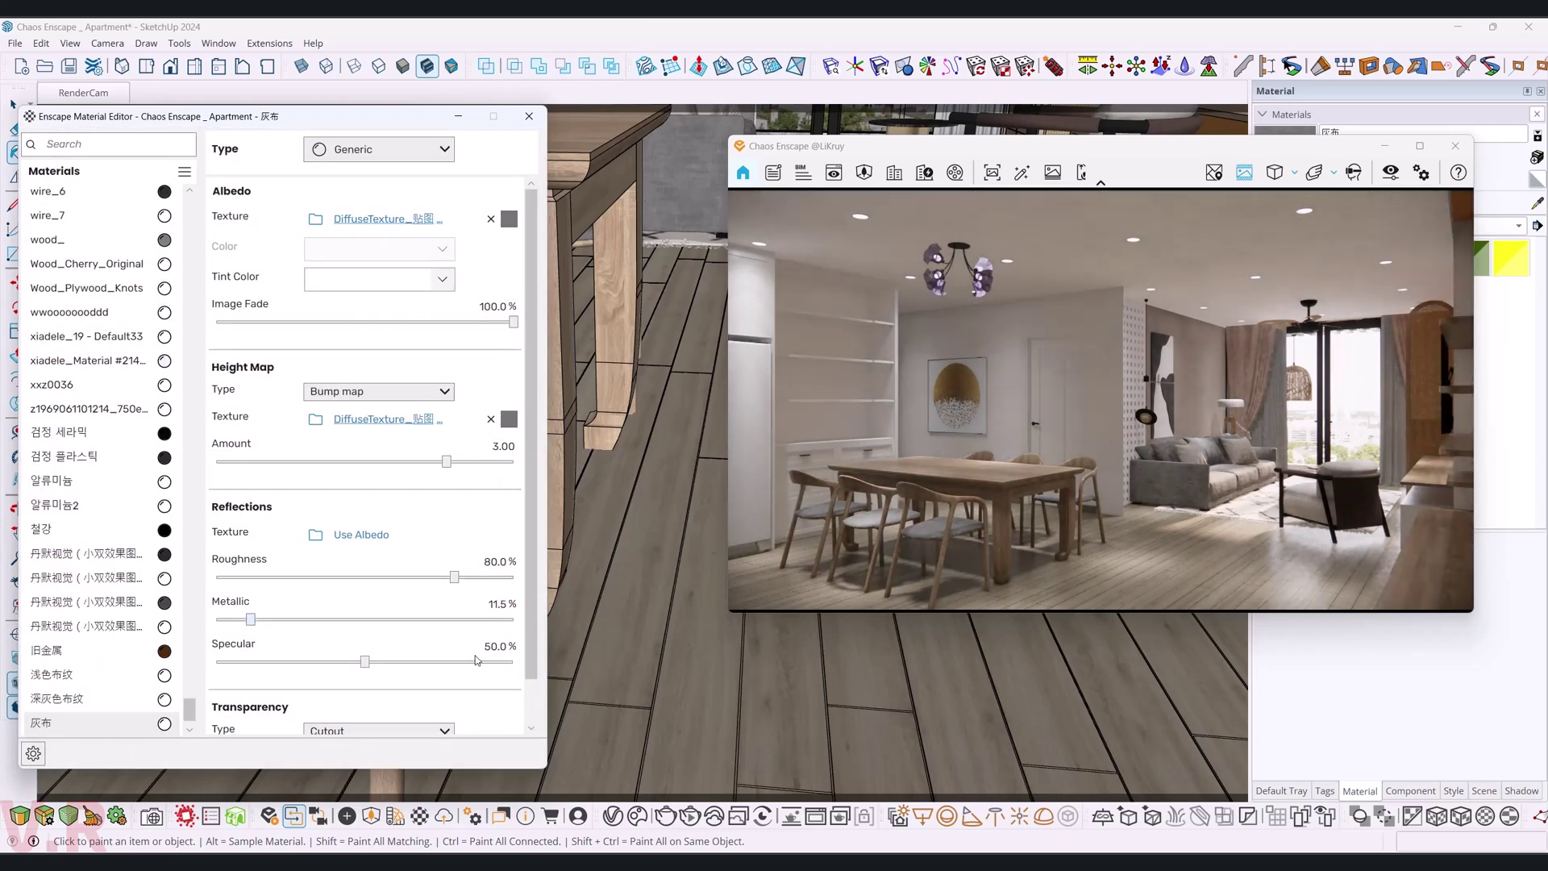
click(501, 604)
key(Return)
- Sample the artwork's xiadele_Material tile material and set its roughness to 50%
drag(378, 128, 637, 433)
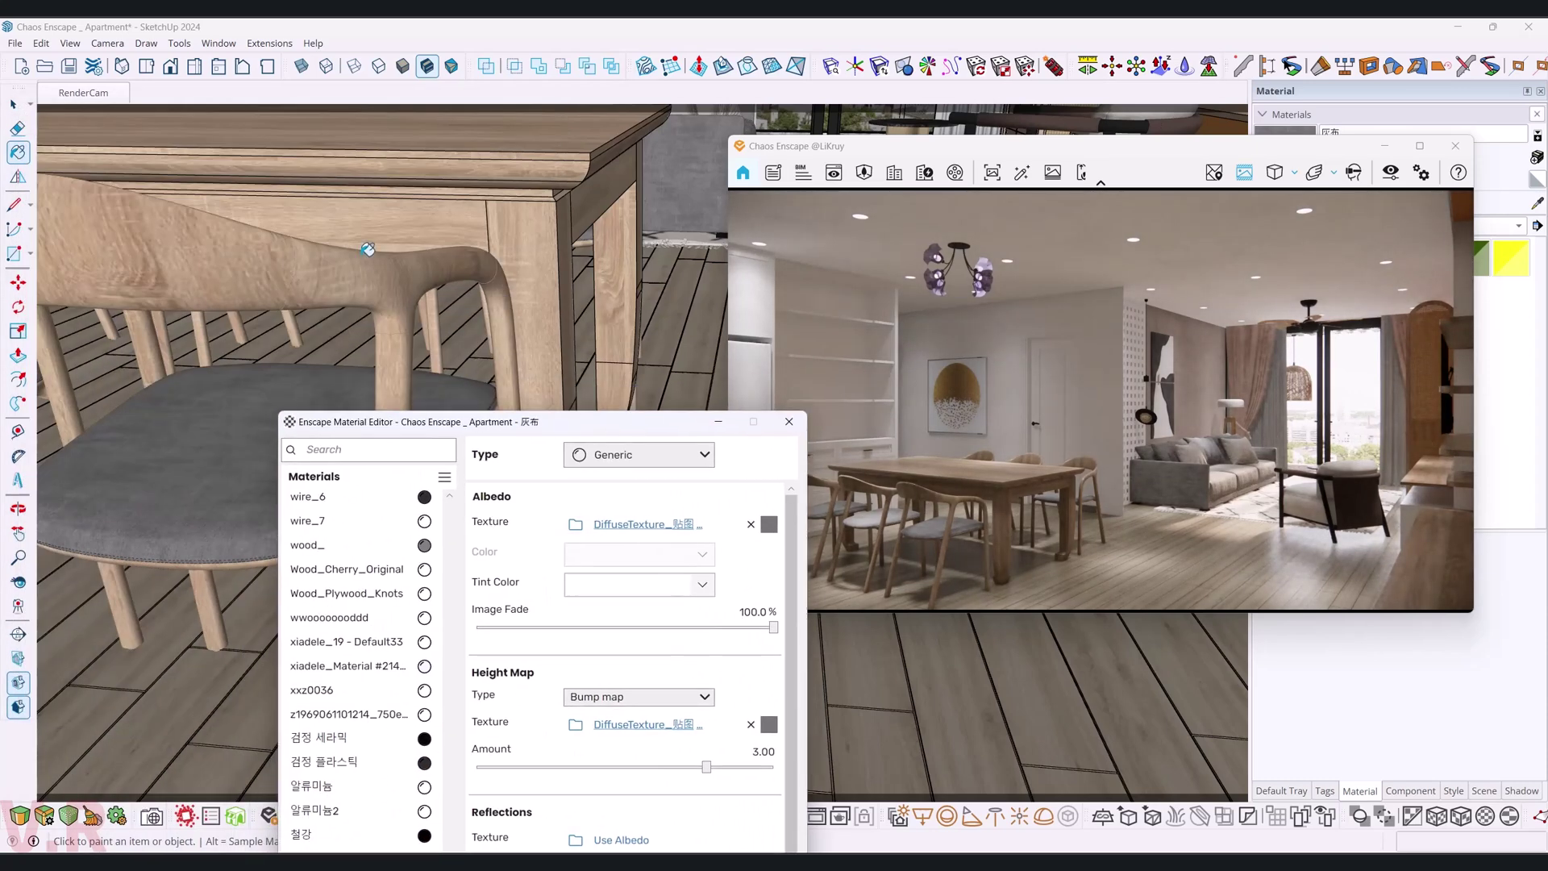
middle_drag(637, 433, 880, 813)
scroll(413, 346, up, 2)
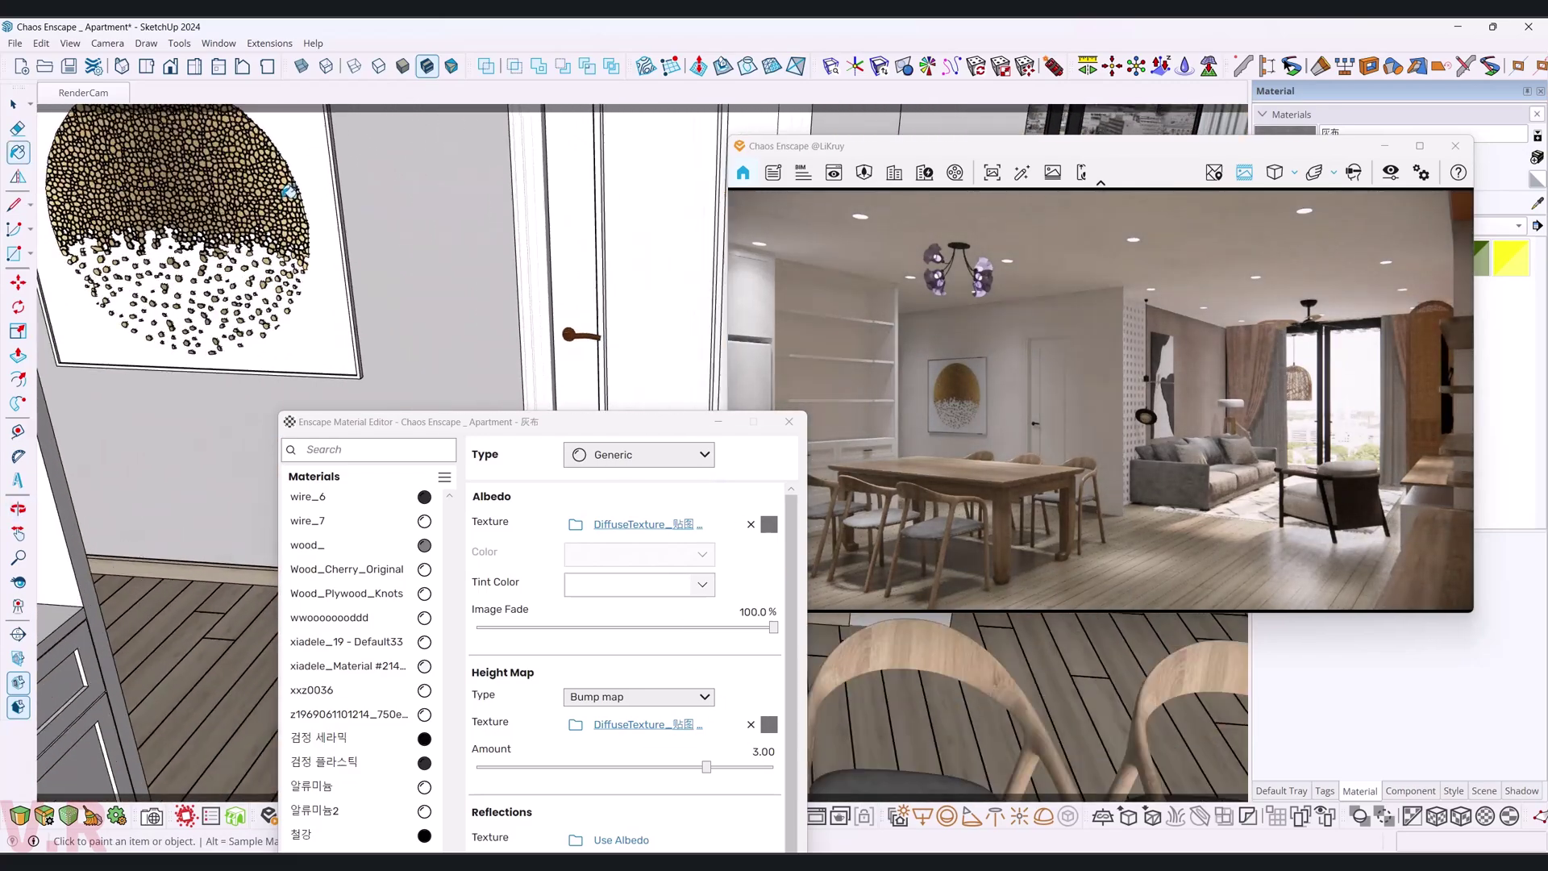
scroll(413, 346, up, 2)
scroll(413, 346, up, 2)
scroll(412, 346, up, 2)
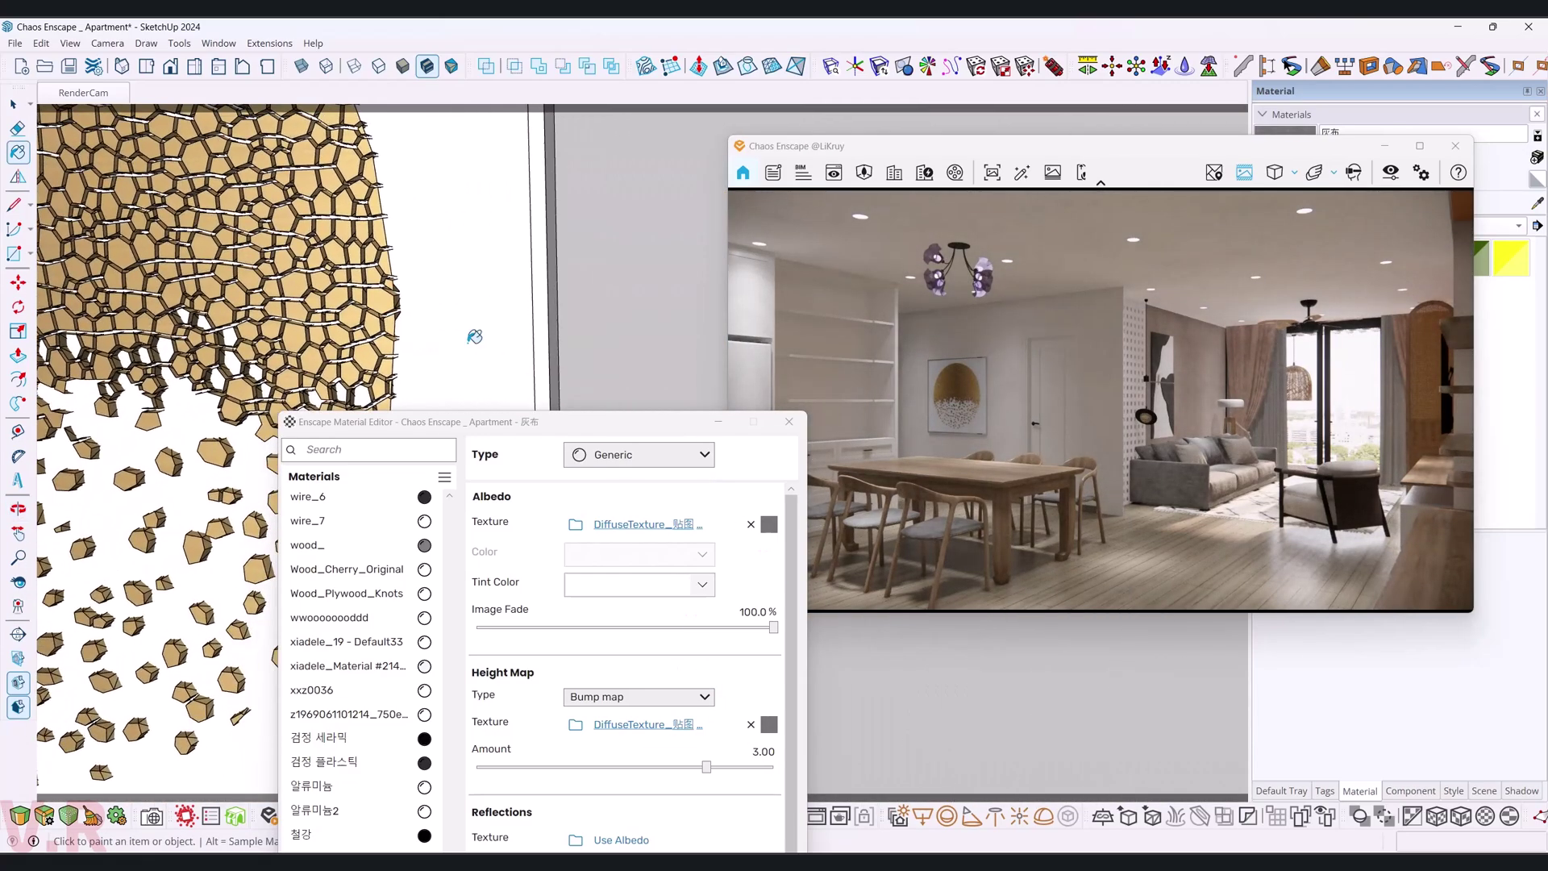
drag(413, 346, 442, 238)
key(b)
alt+click(487, 261)
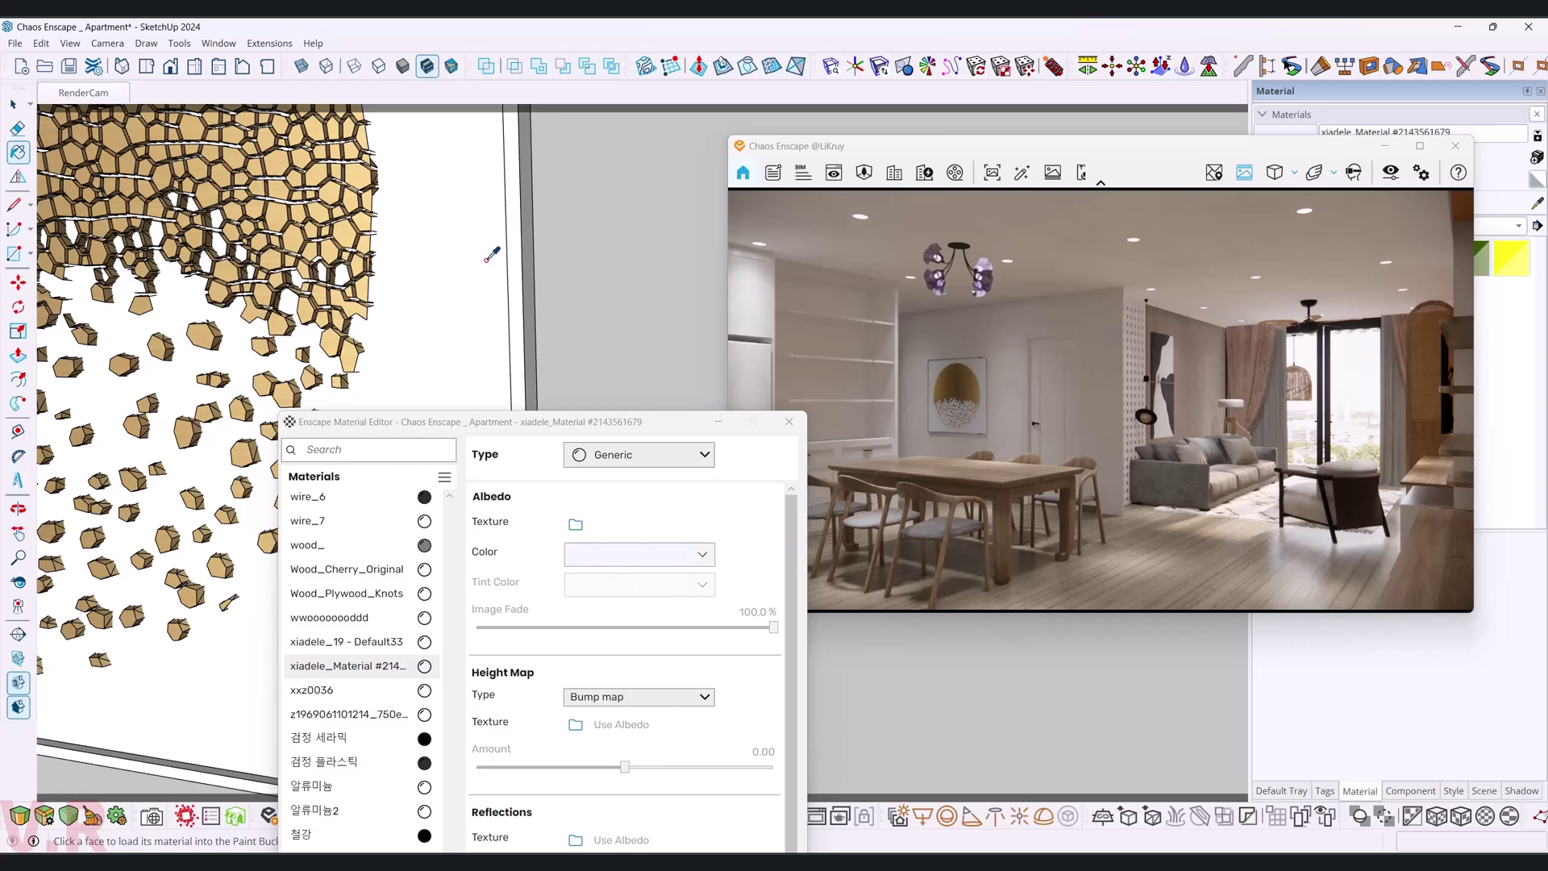
drag(580, 424, 423, 185)
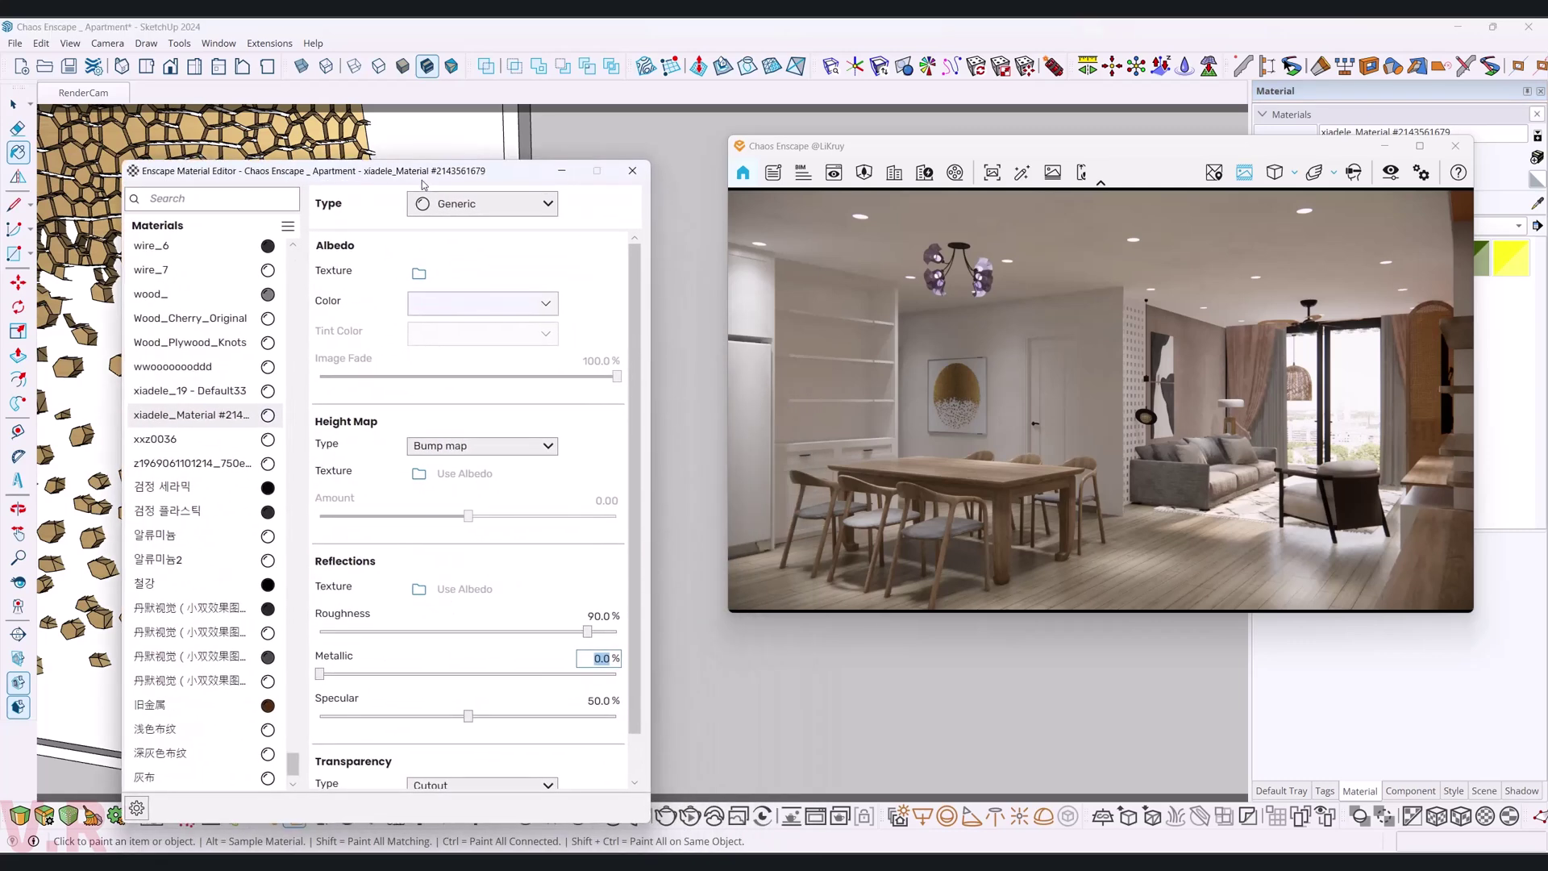
click(588, 615)
text(50)
- Make xiadele_19 - Default33 fully metallic with roughness lowered from 42 to 35%
drag(411, 176, 718, 176)
alt+click(311, 239)
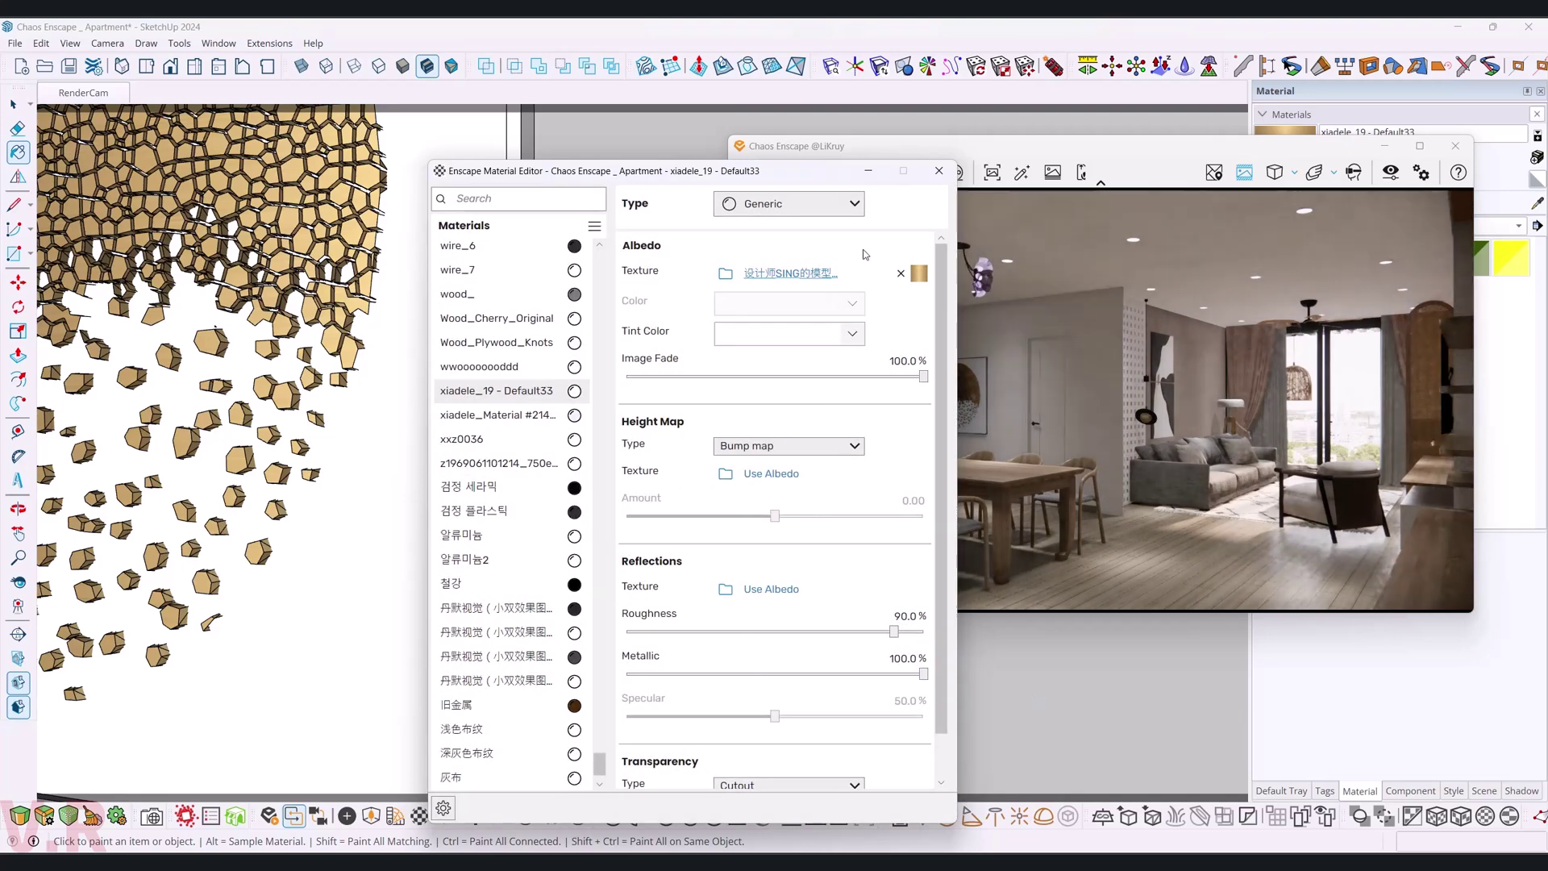
drag(811, 183, 493, 160)
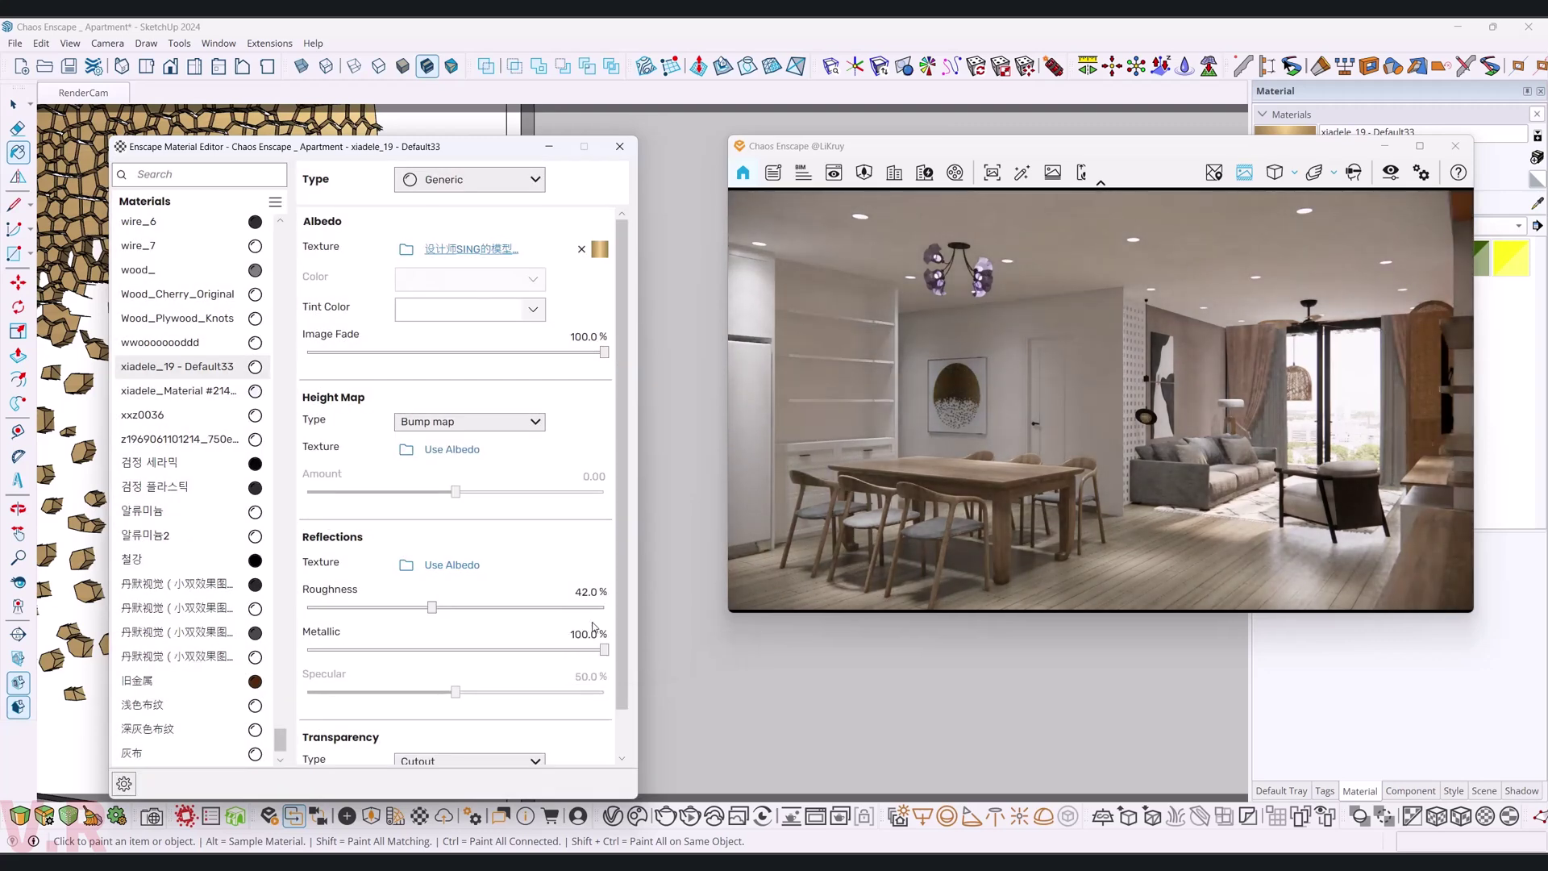
click(604, 597)
text(35)
key(Return)
drag(345, 162, 238, 146)
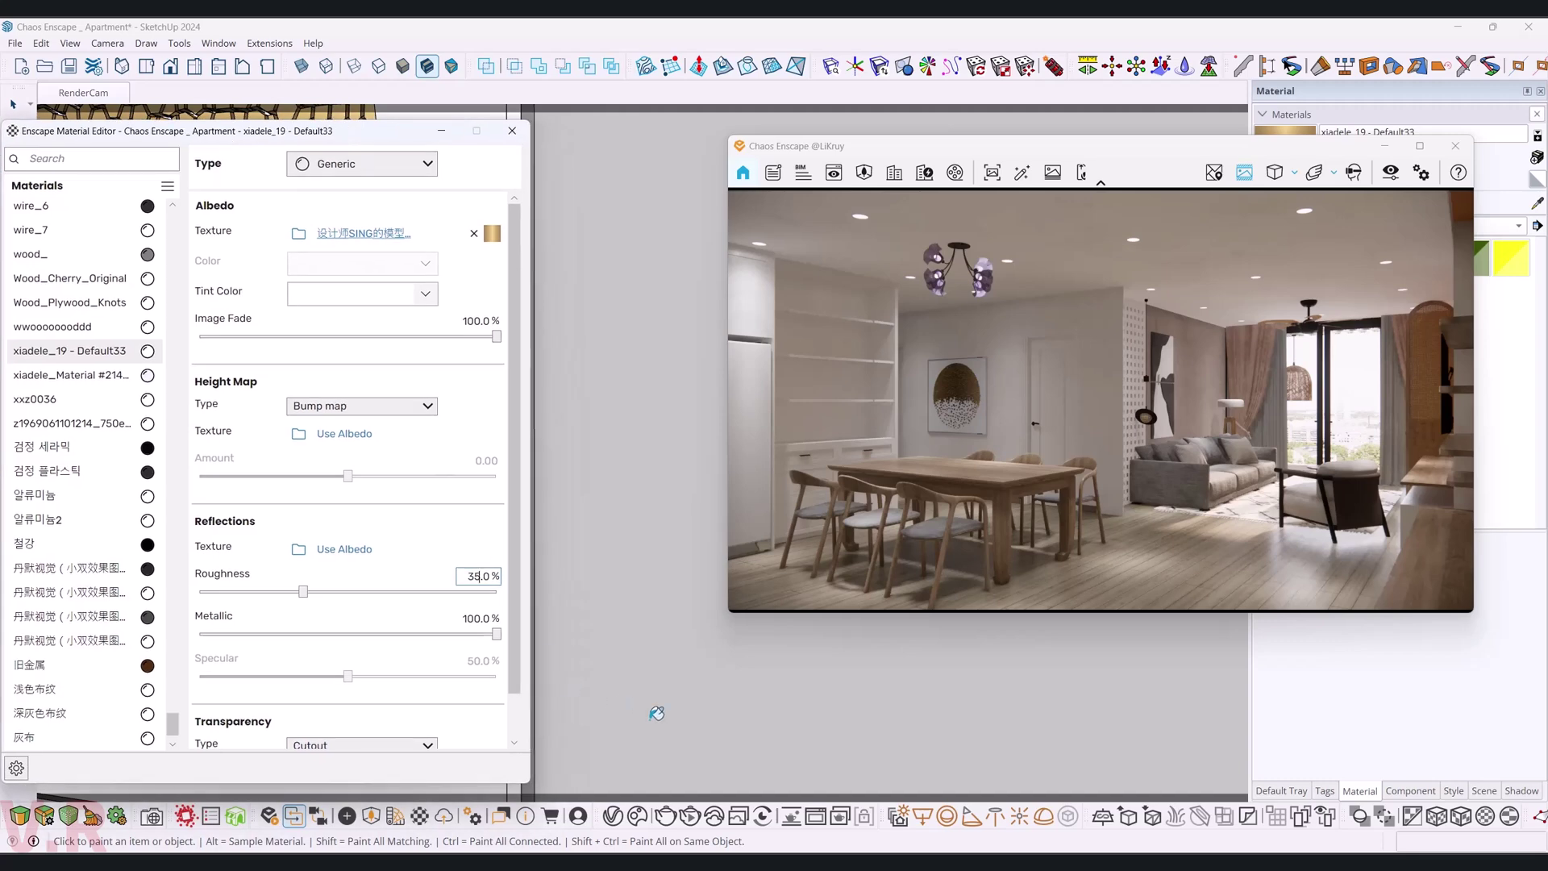
middle_drag(761, 709, 692, 697)
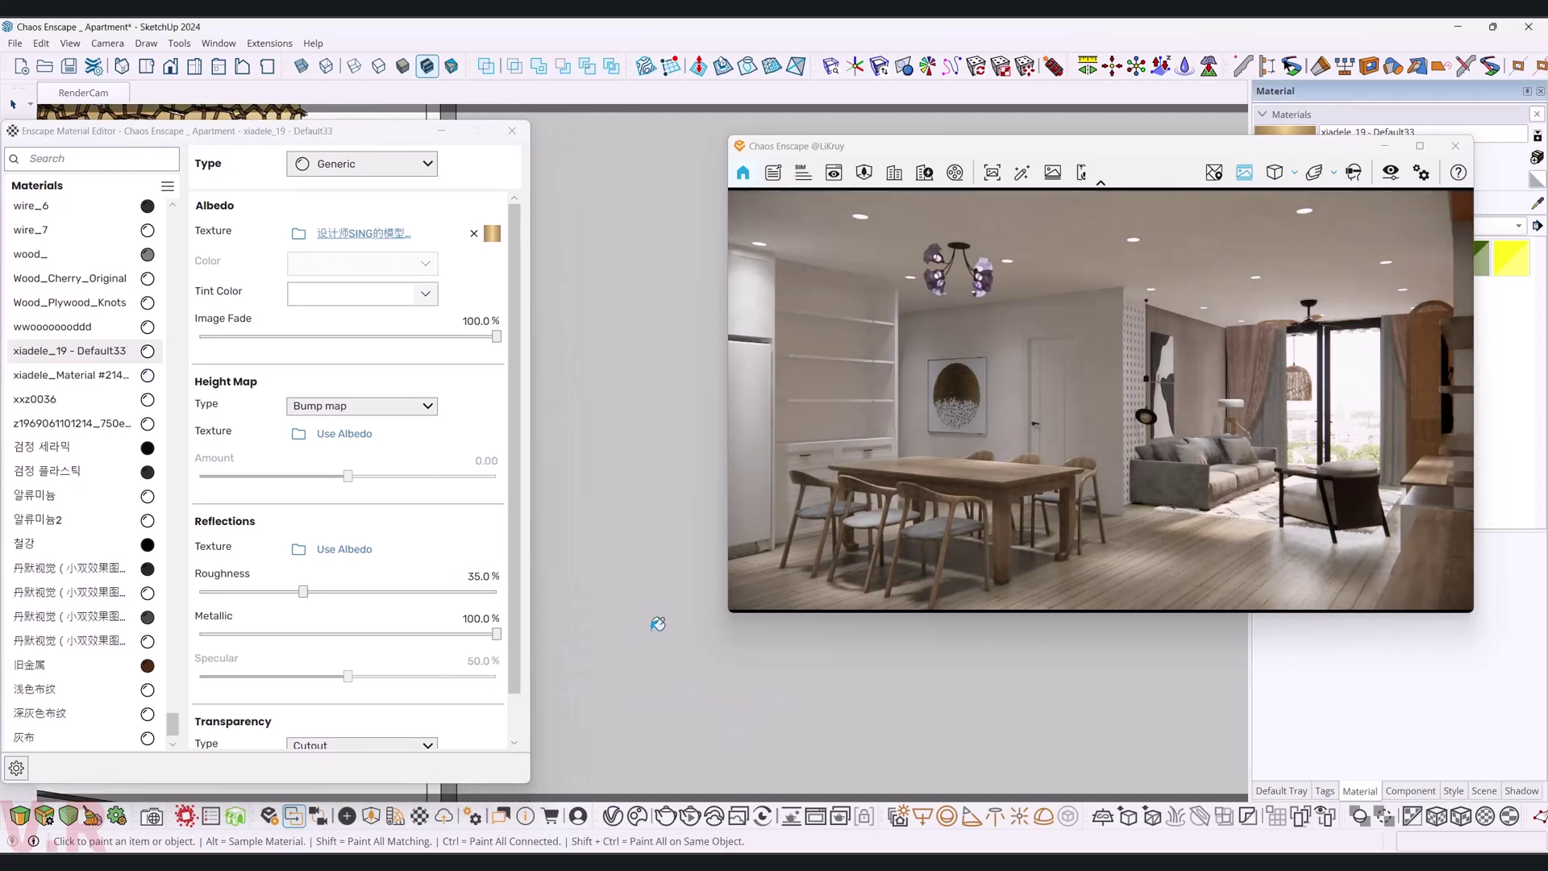
mouse_move(656, 626)
middle_down()
mouse_move(595, 387)
mouse_move(615, 594)
mouse_move(711, 726)
mouse_move(604, 604)
mouse_move(591, 612)
mouse_move(553, 576)
middle_up()
- Make 旧金属 100% metallic at 25% roughness with a lighter orange-brown colour
alt+click(553, 577)
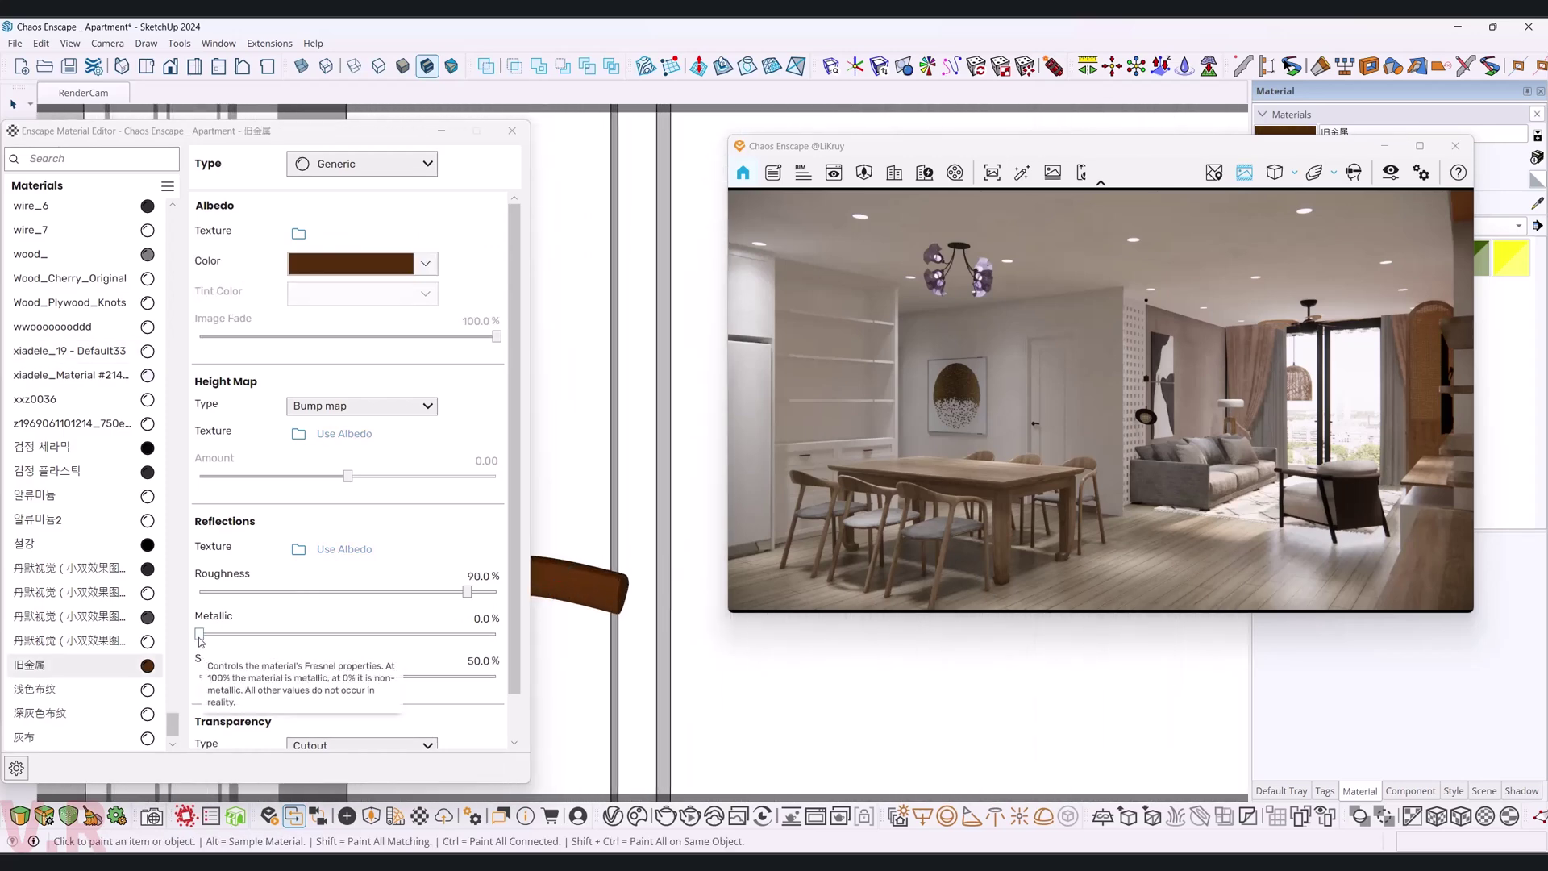
drag(387, 633, 655, 646)
drag(468, 577, 543, 579)
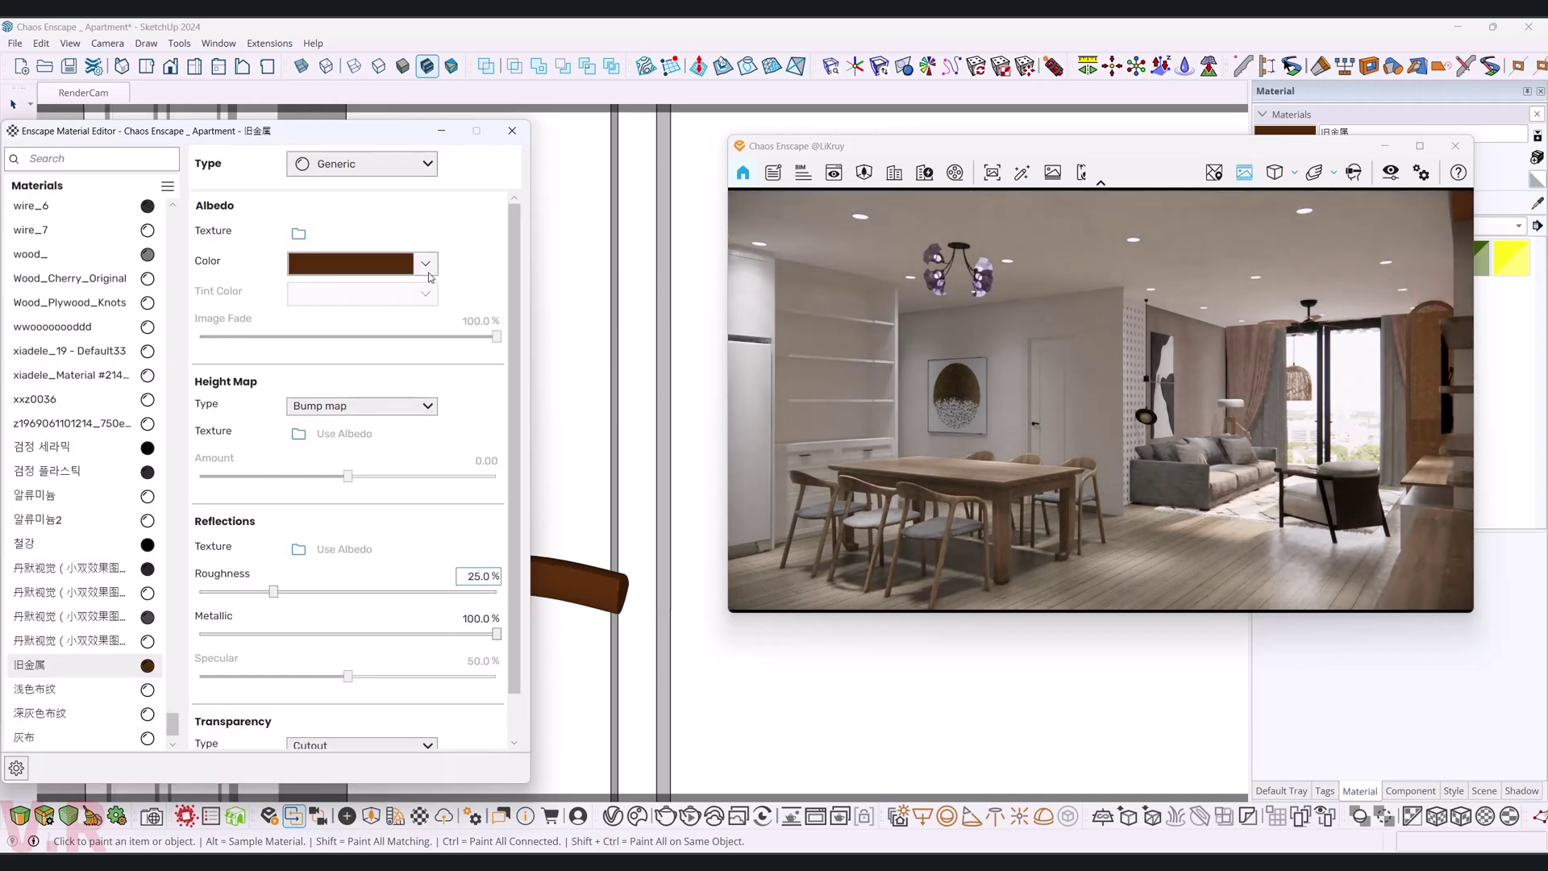
click(424, 264)
click(446, 556)
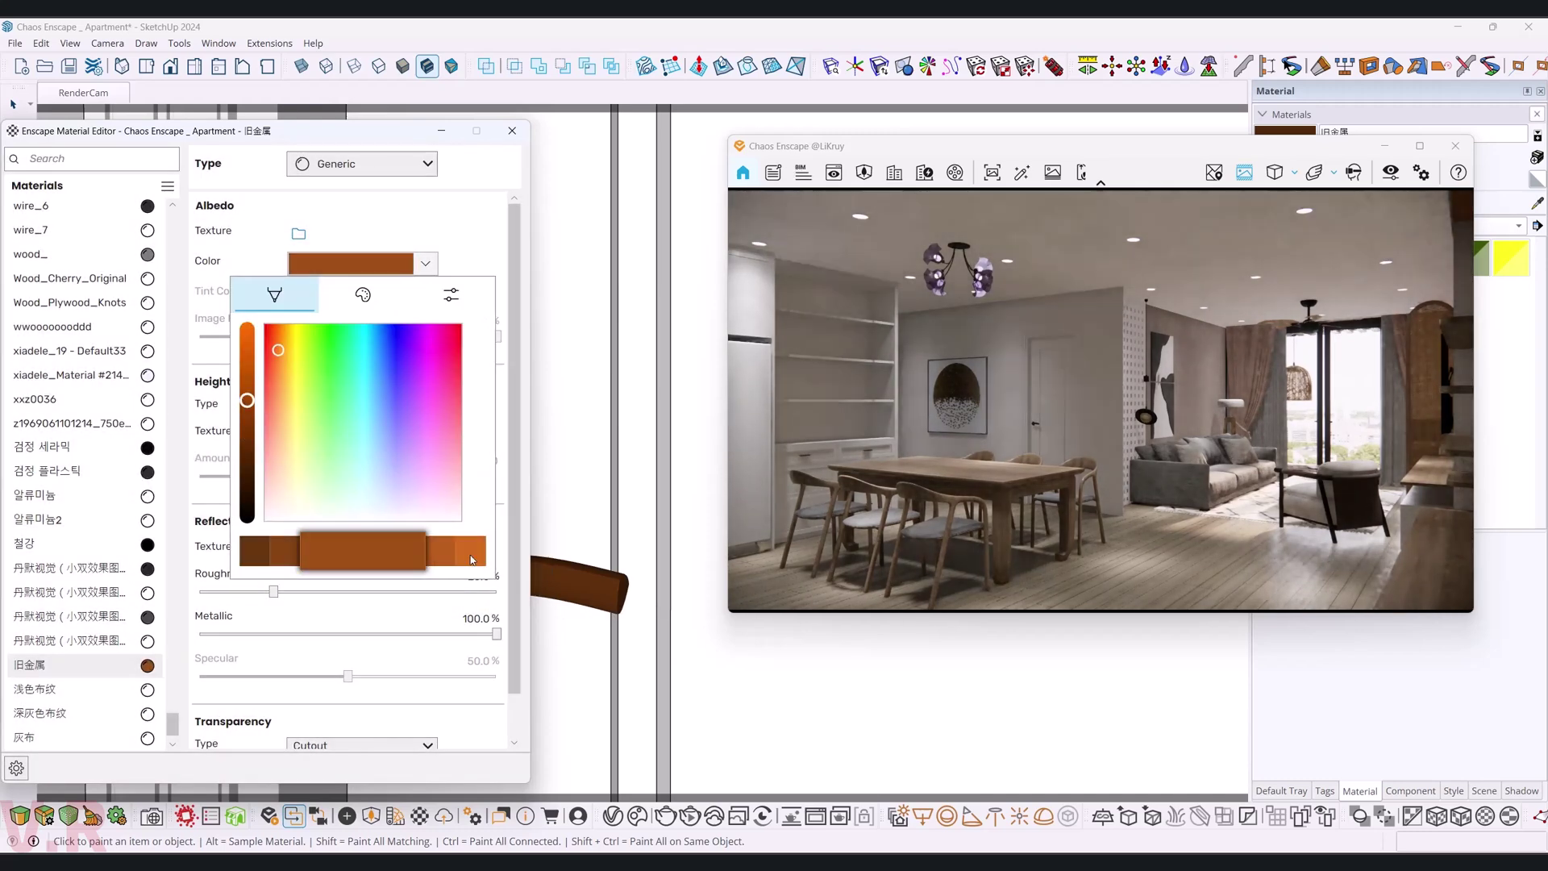
- Orbit and zoom the view toward the sofa and pendant lamp
mouse_move(726, 684)
middle_down()
mouse_move(675, 681)
mouse_move(435, 558)
mouse_move(335, 641)
mouse_move(626, 465)
middle_up()
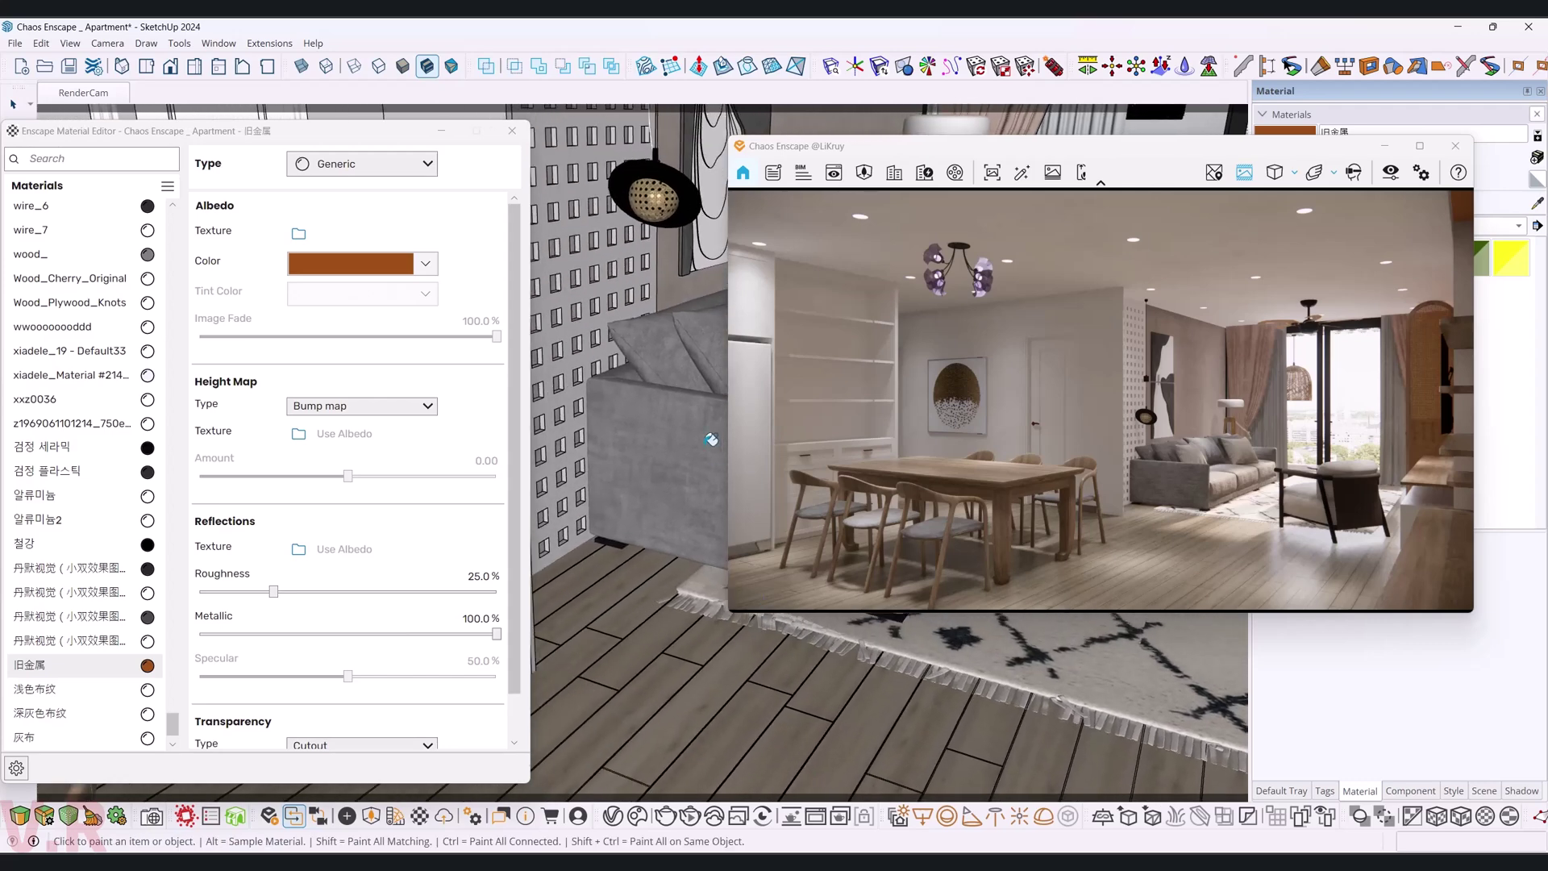
scroll(626, 465, up, 2)
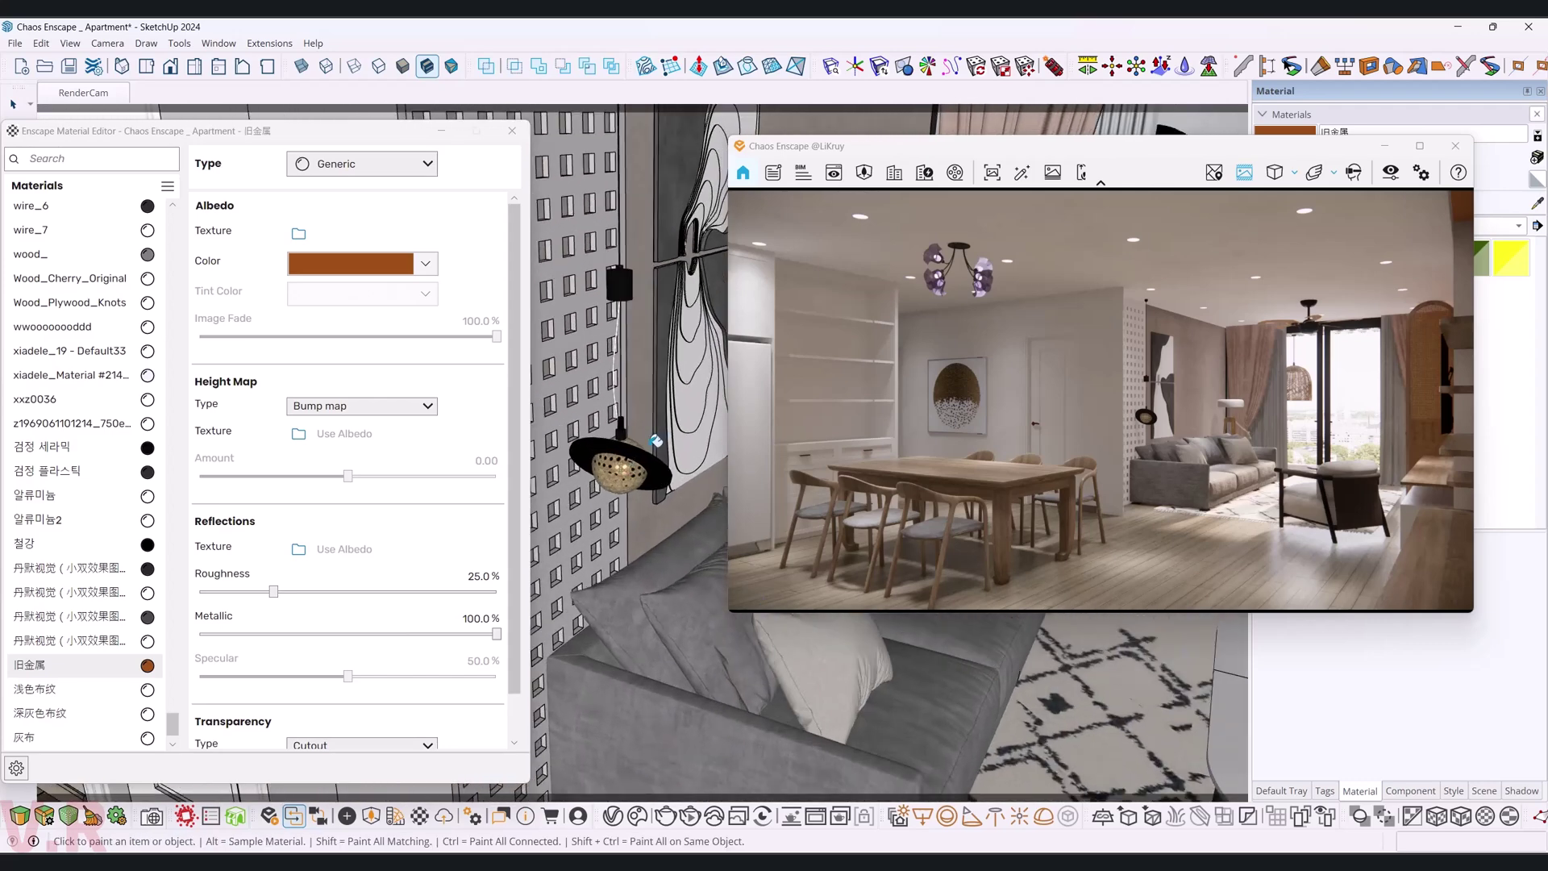
scroll(632, 460, up, 2)
scroll(641, 453, up, 2)
scroll(649, 445, up, 2)
scroll(655, 441, up, 2)
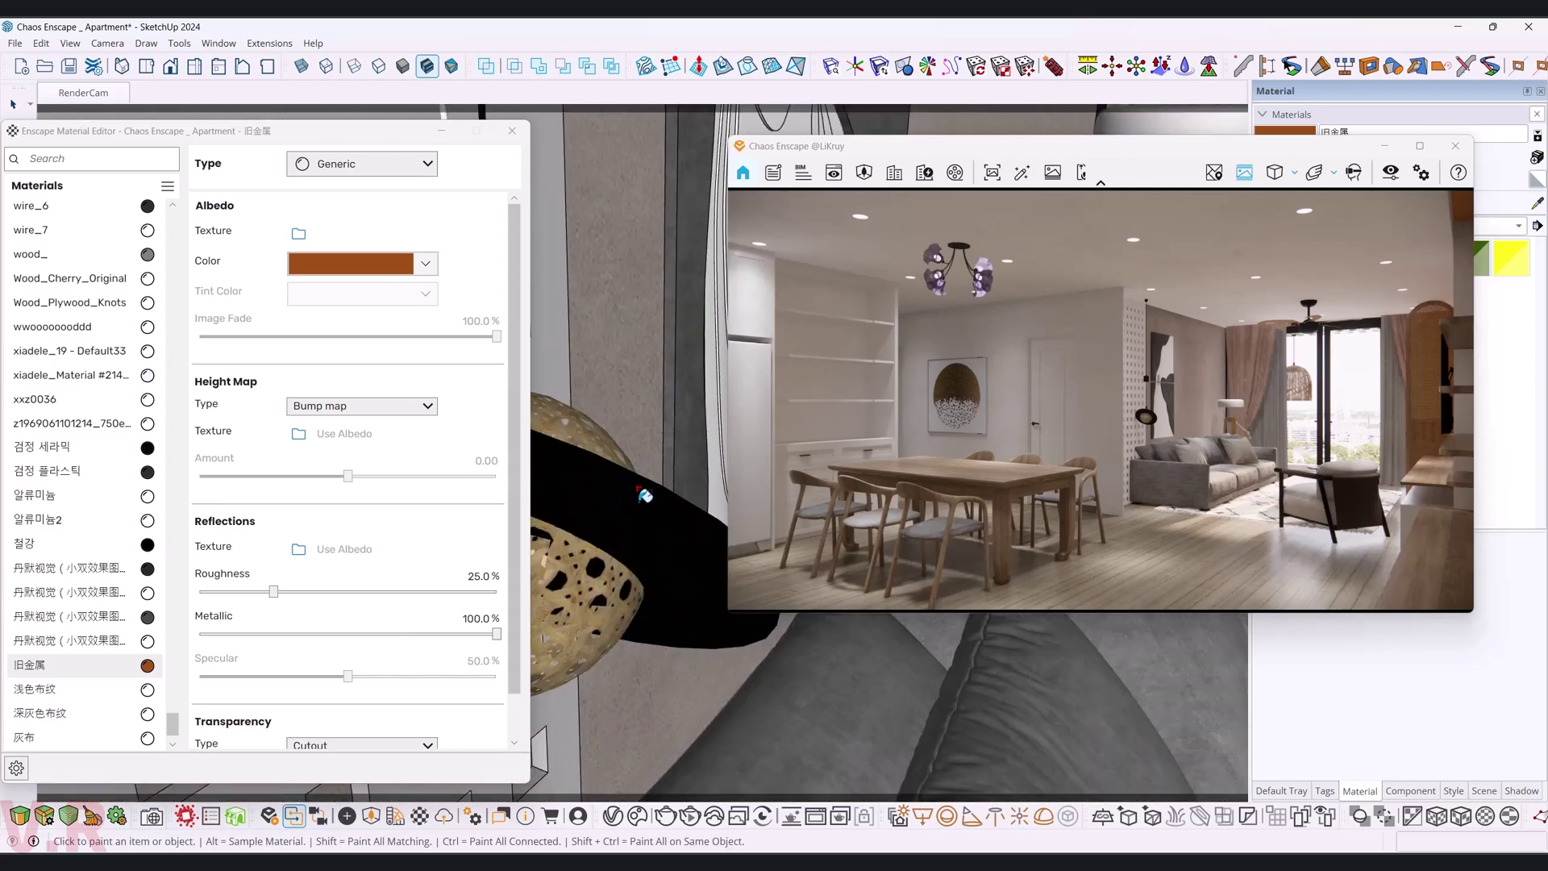
scroll(668, 514, up, 2)
middle_drag(617, 487, 606, 406)
- Use the wicker texture as the 0.30 Height Map and Reflections map
alt+click(627, 440)
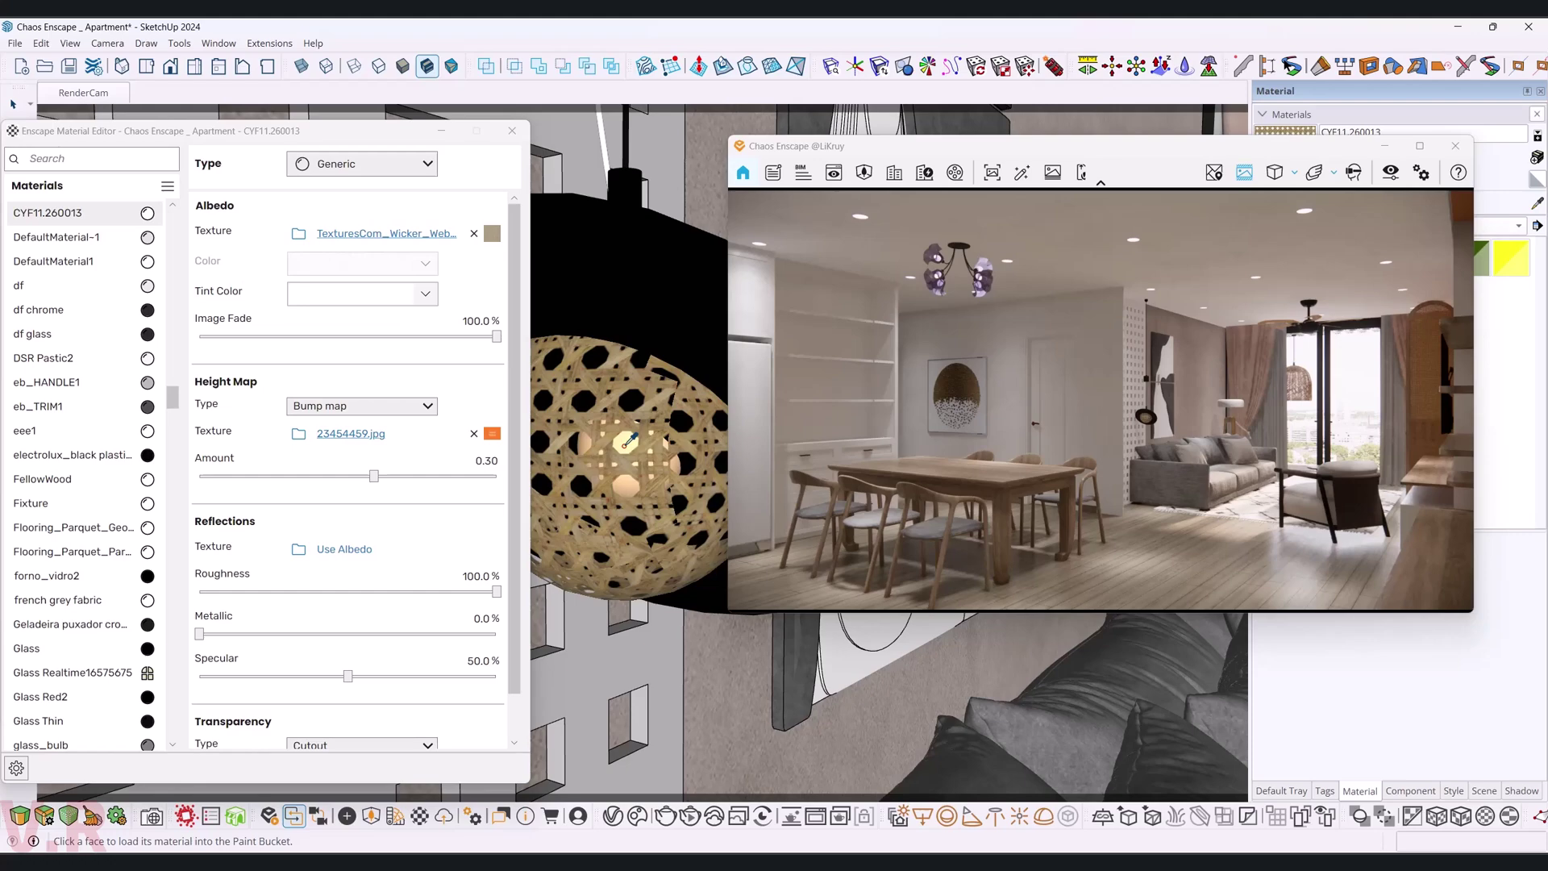
click(330, 433)
click(344, 549)
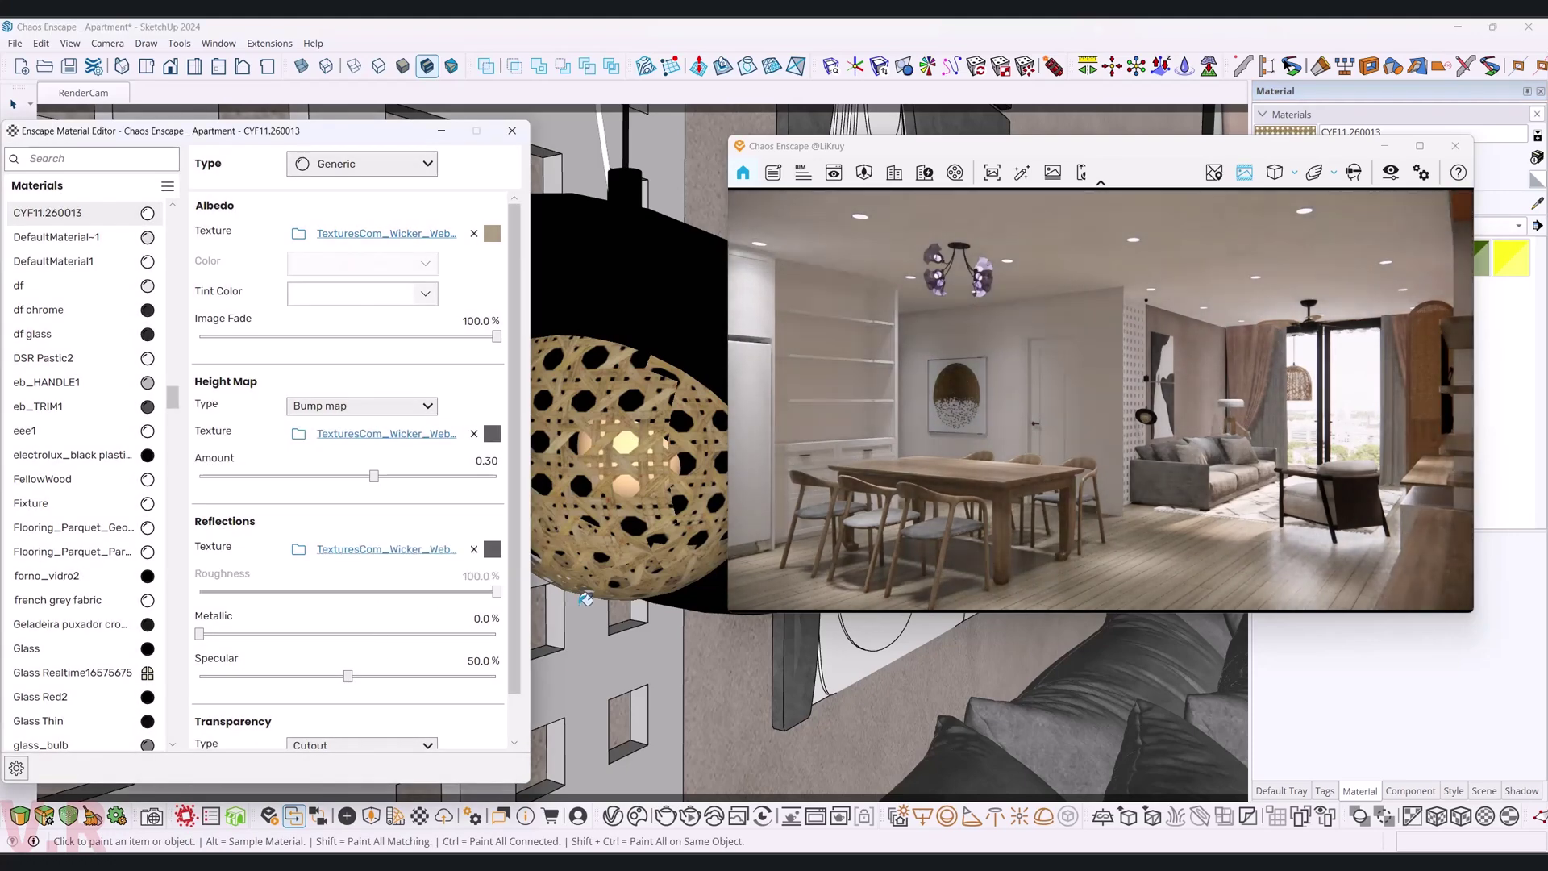
middle_drag(612, 524, 622, 534)
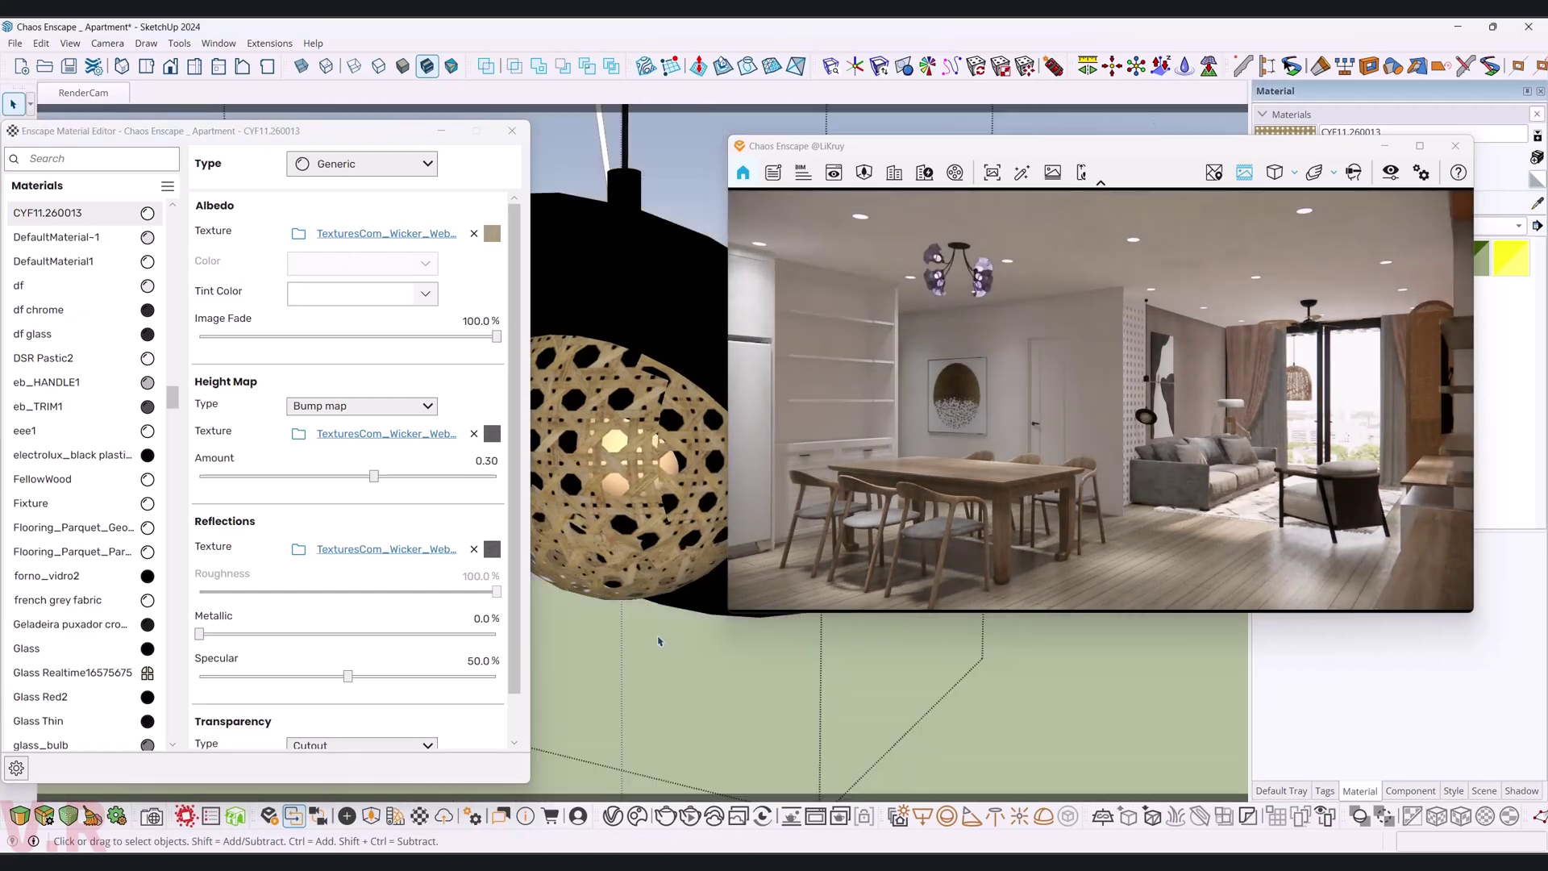
scroll(647, 575, down, 3)
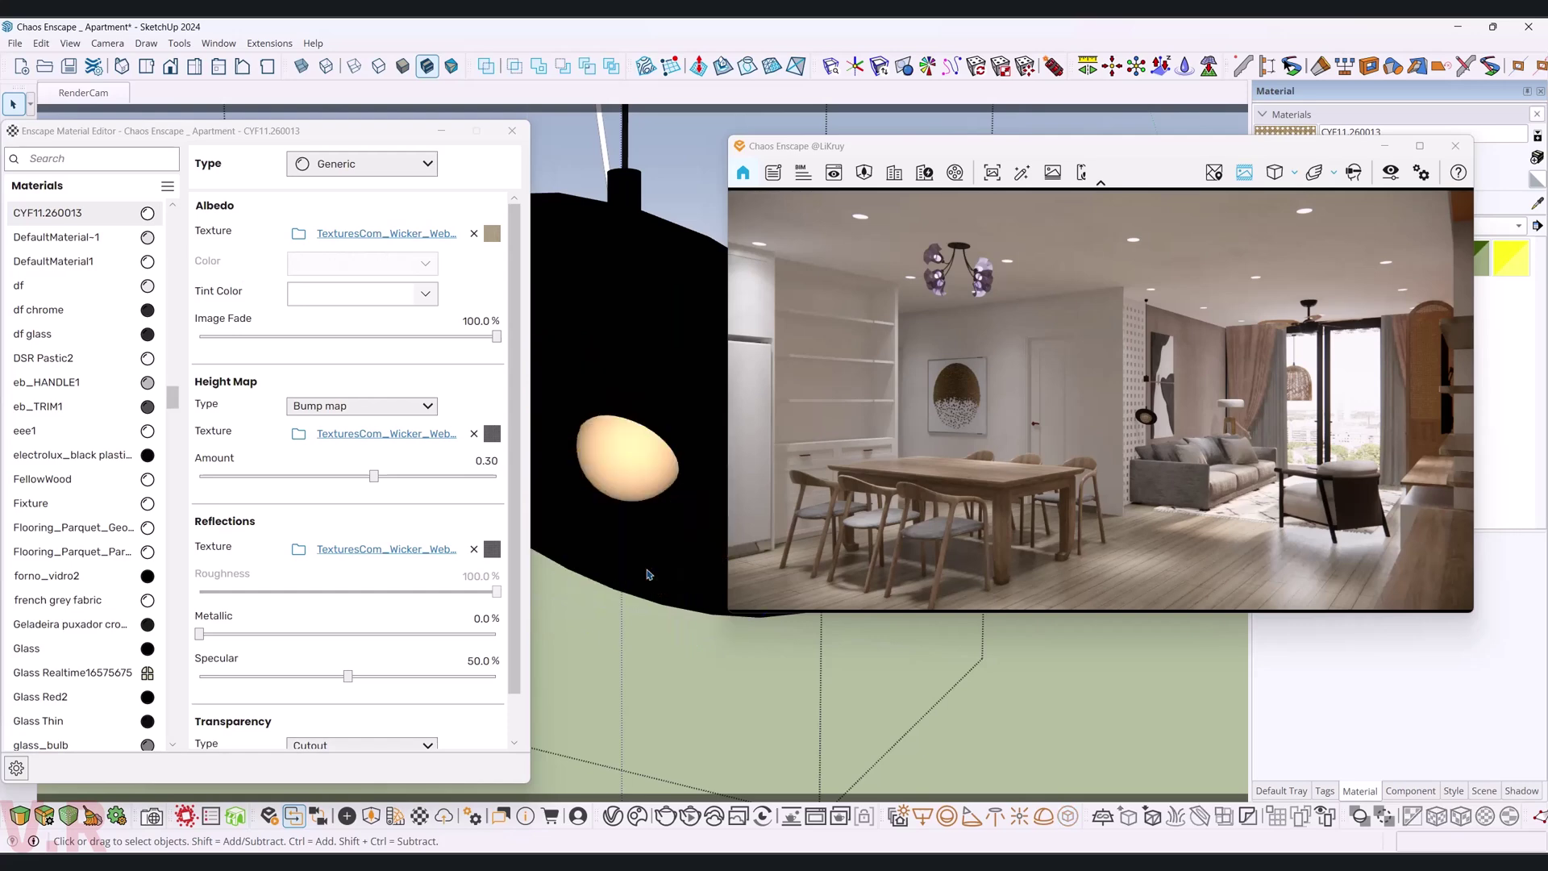
- Load the glowing bulb material m11076 and orbit around the wicker lamp
click(637, 449)
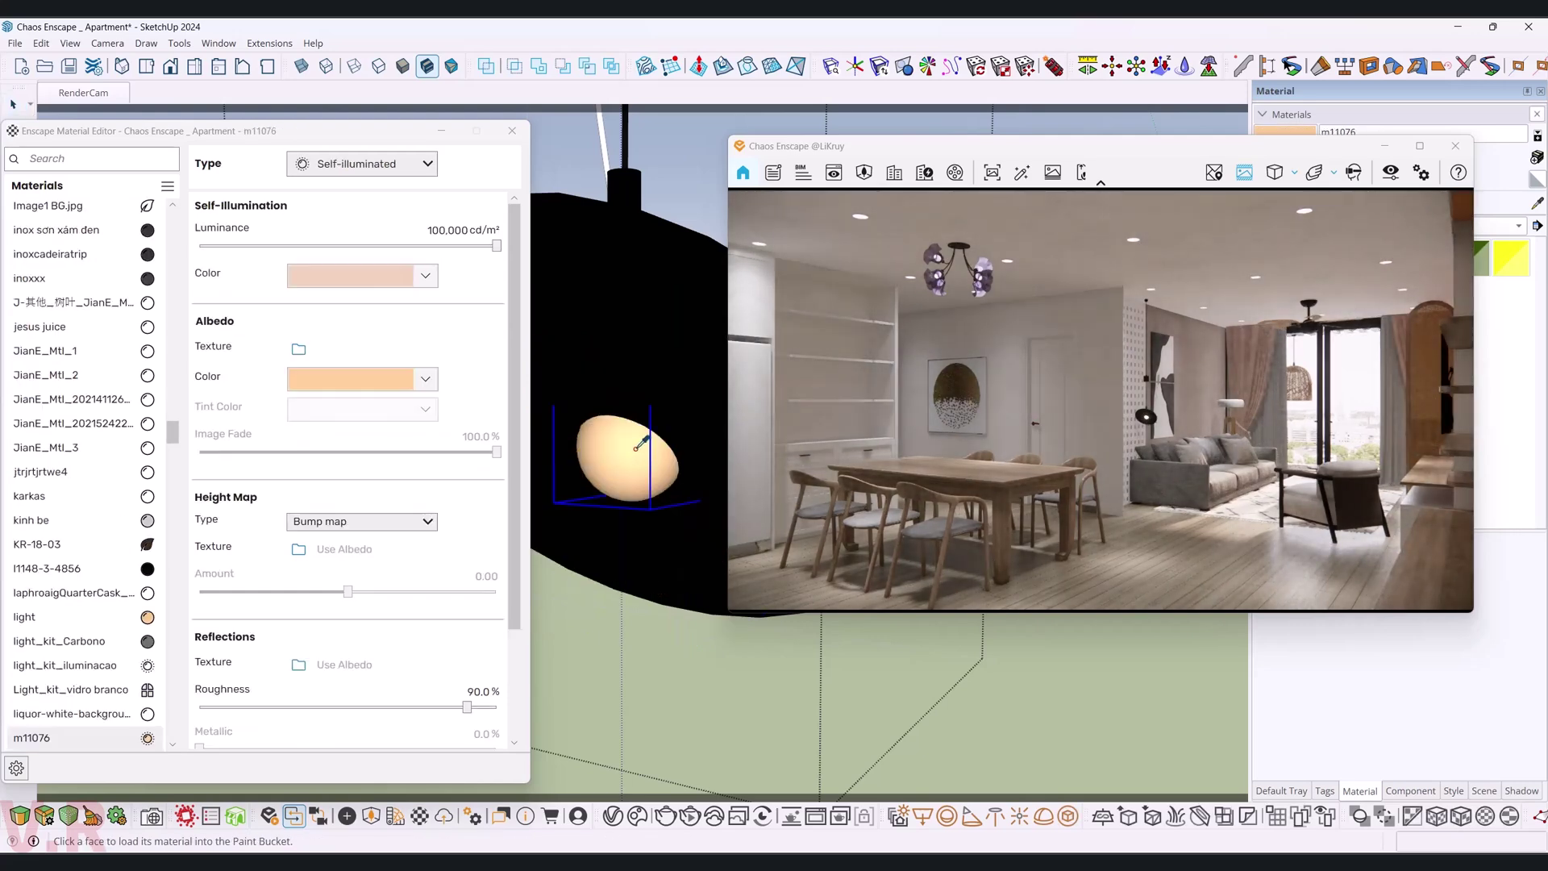
middle_drag(546, 449, 681, 419)
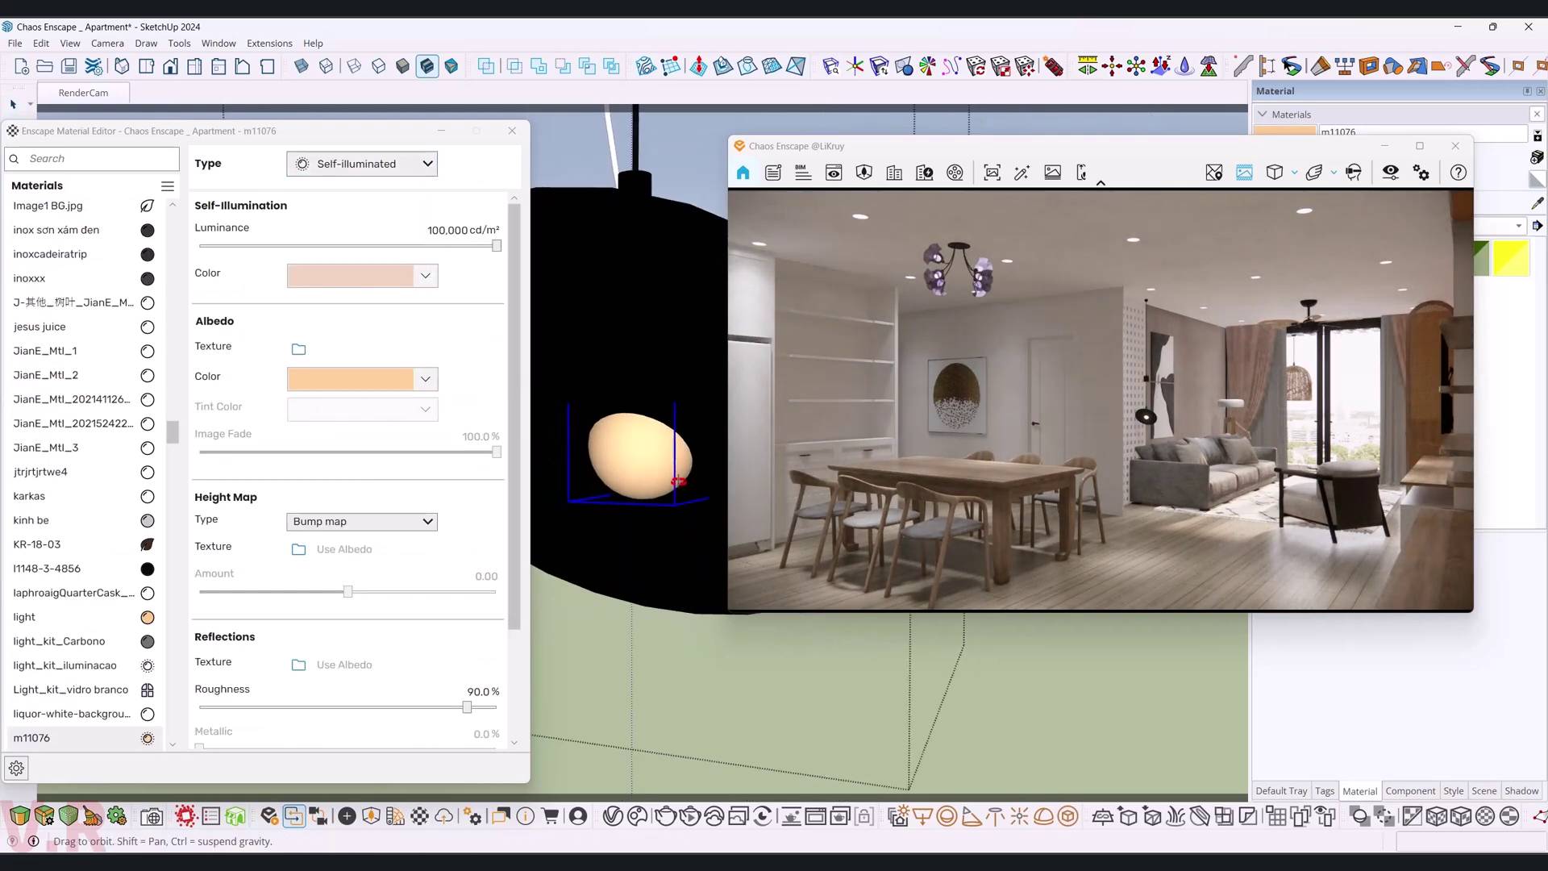
scroll(657, 406, up, 3)
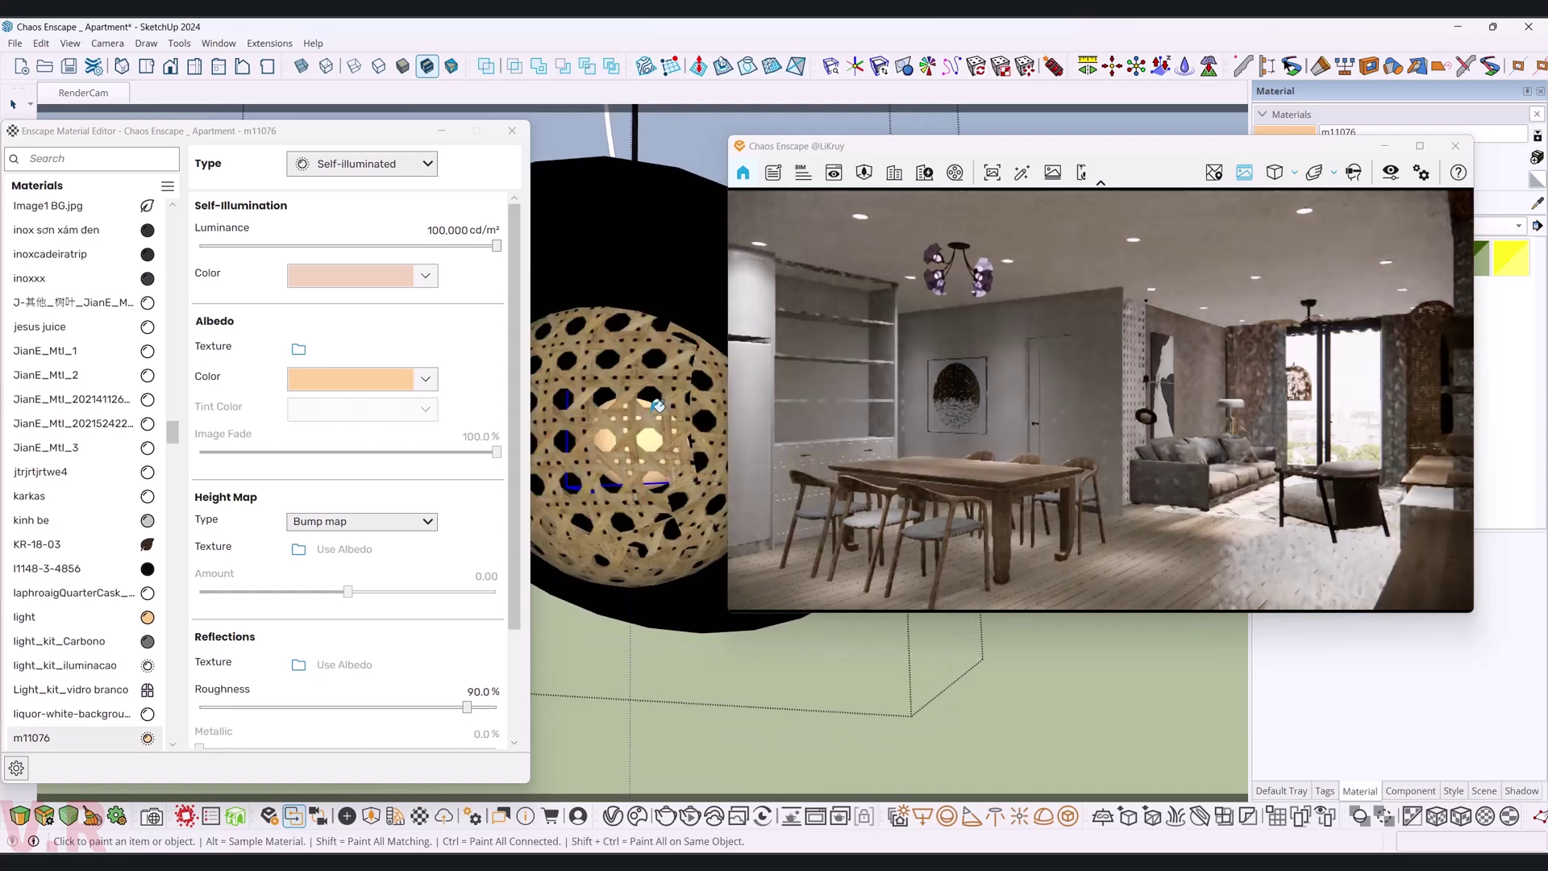
scroll(438, 584, down, 1)
scroll(438, 584, down, 1)
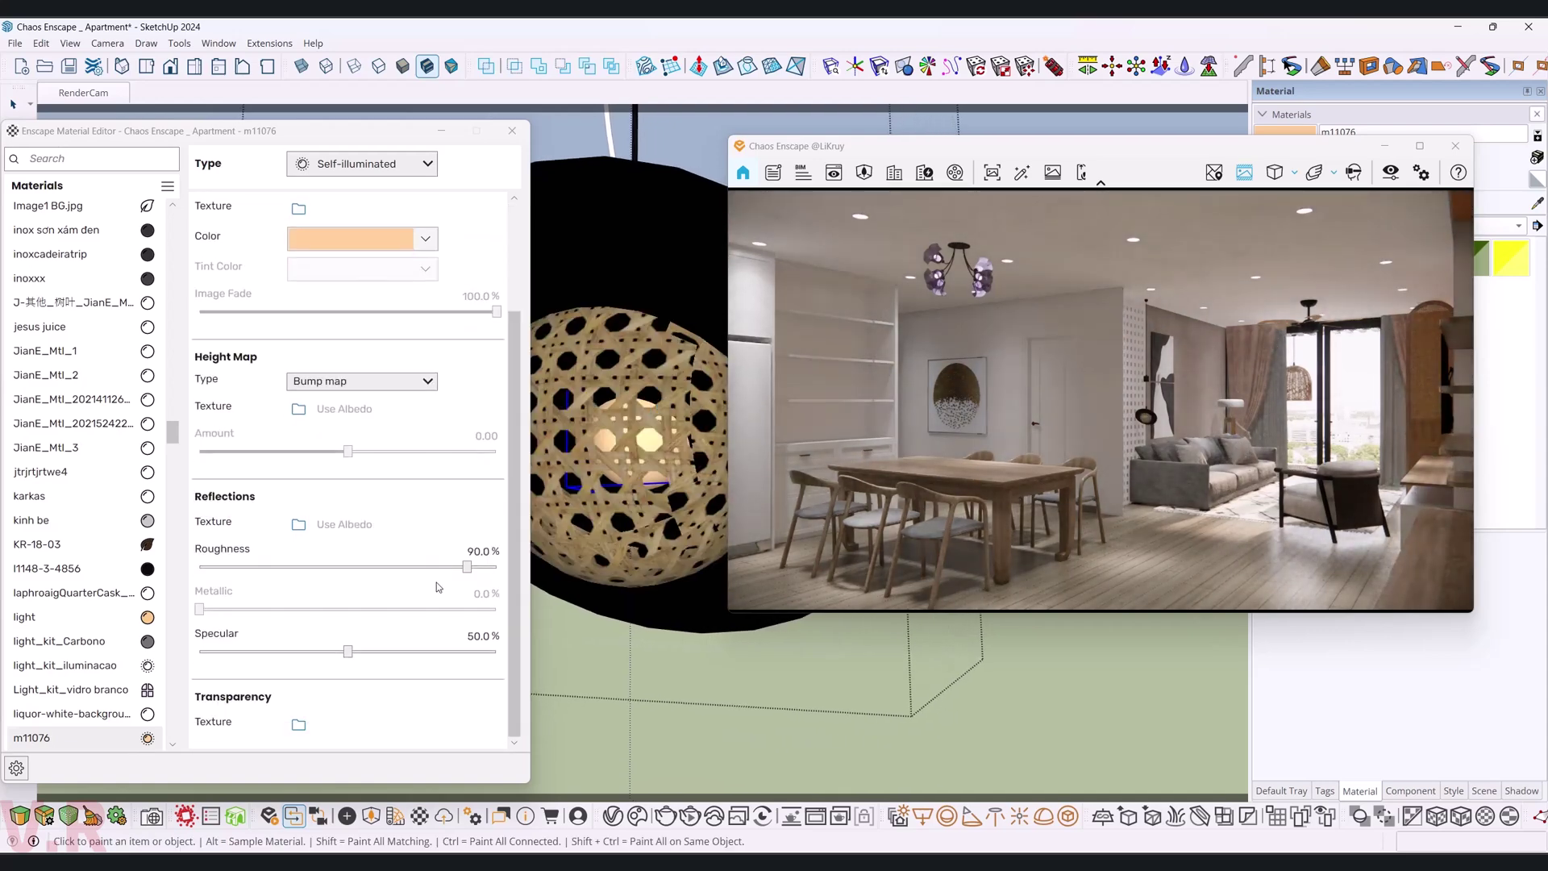
scroll(441, 460, up, 2)
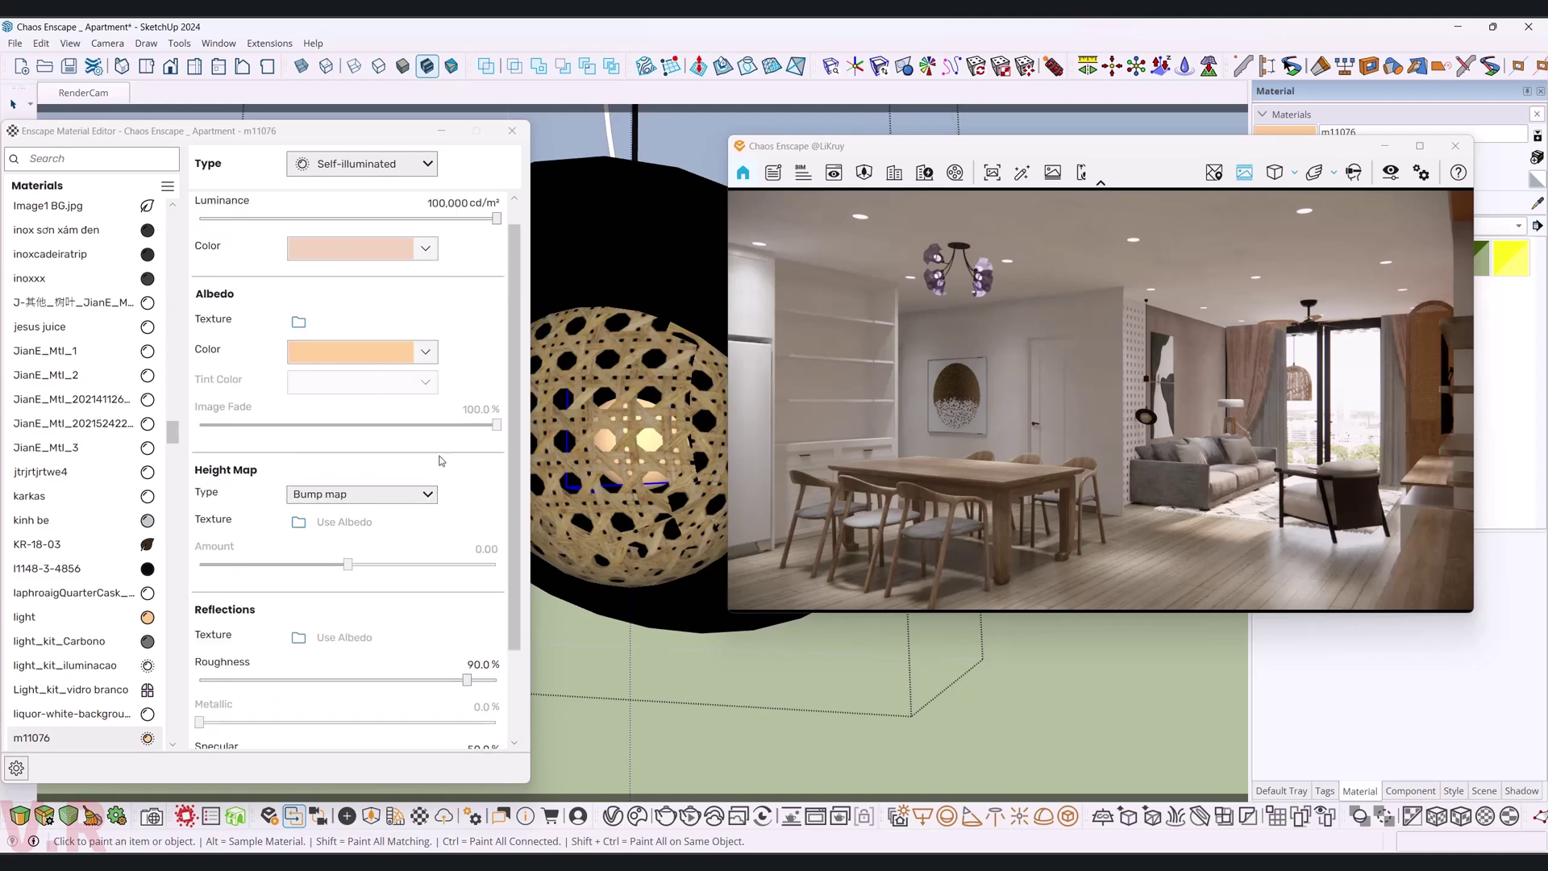
middle_drag(634, 465, 662, 526)
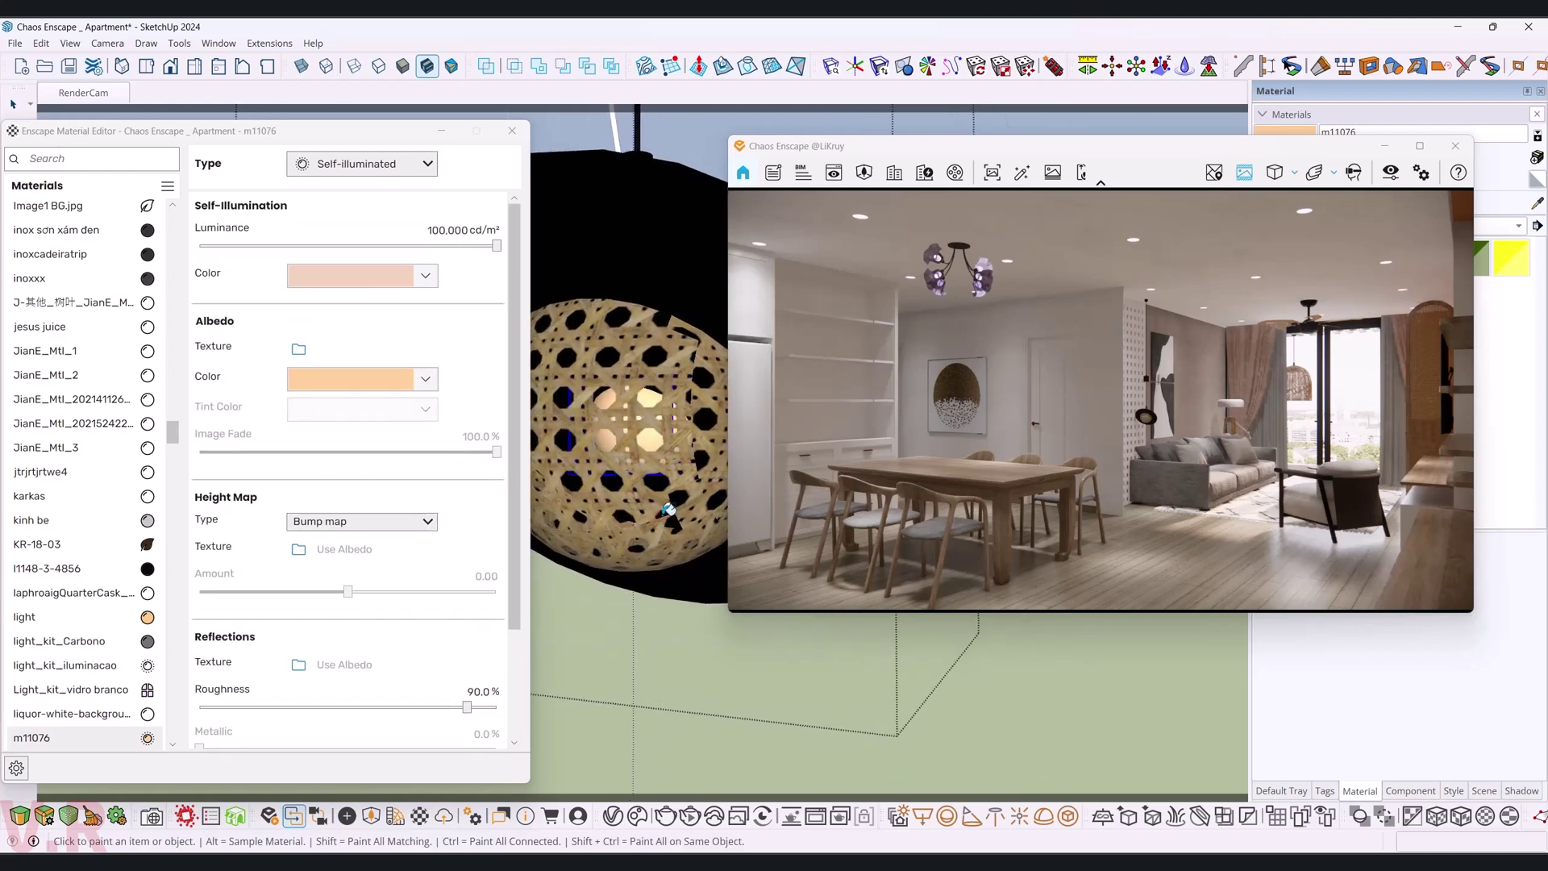
- Make CYF11.260013 self-illuminated and clear its Height Map, Reflections and Albedo textures
click(684, 486)
click(403, 165)
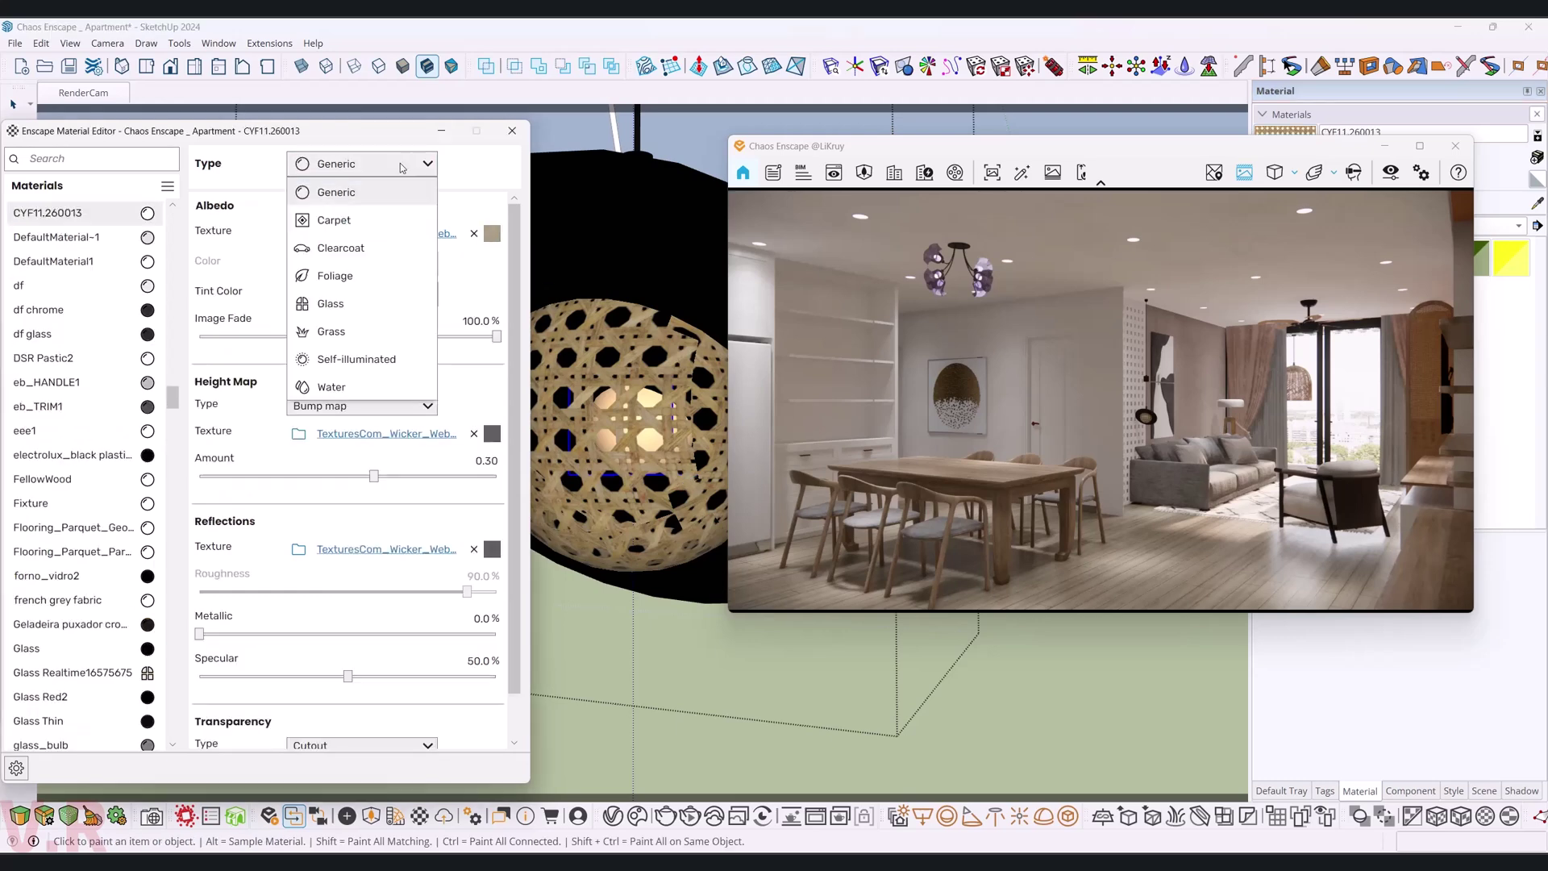
click(352, 359)
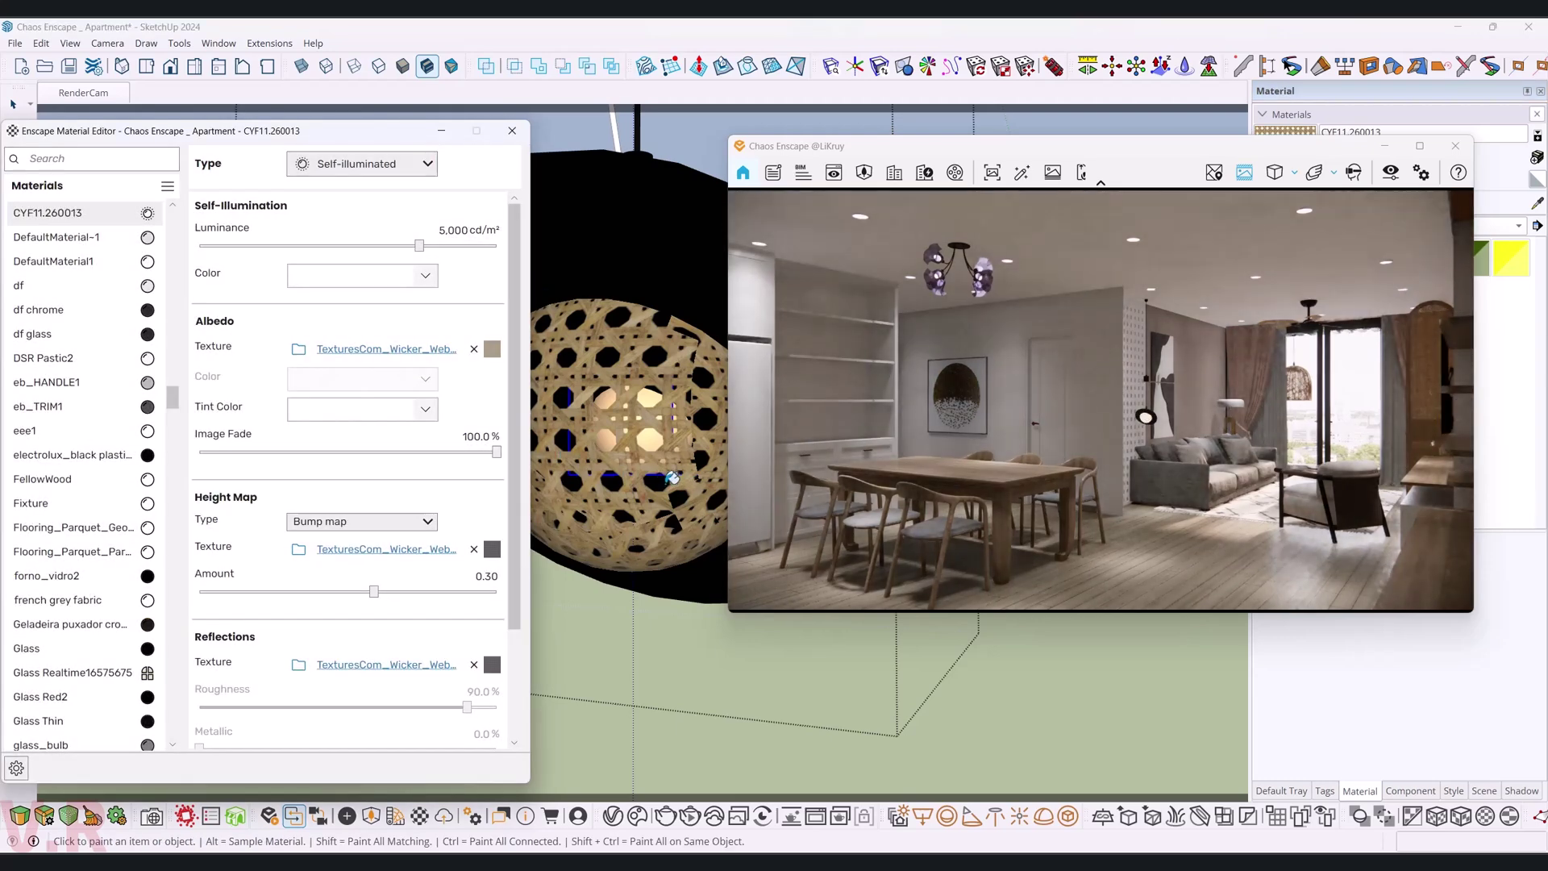
mouse_move(665, 476)
middle_down()
mouse_move(605, 470)
mouse_move(576, 413)
mouse_move(636, 550)
middle_up()
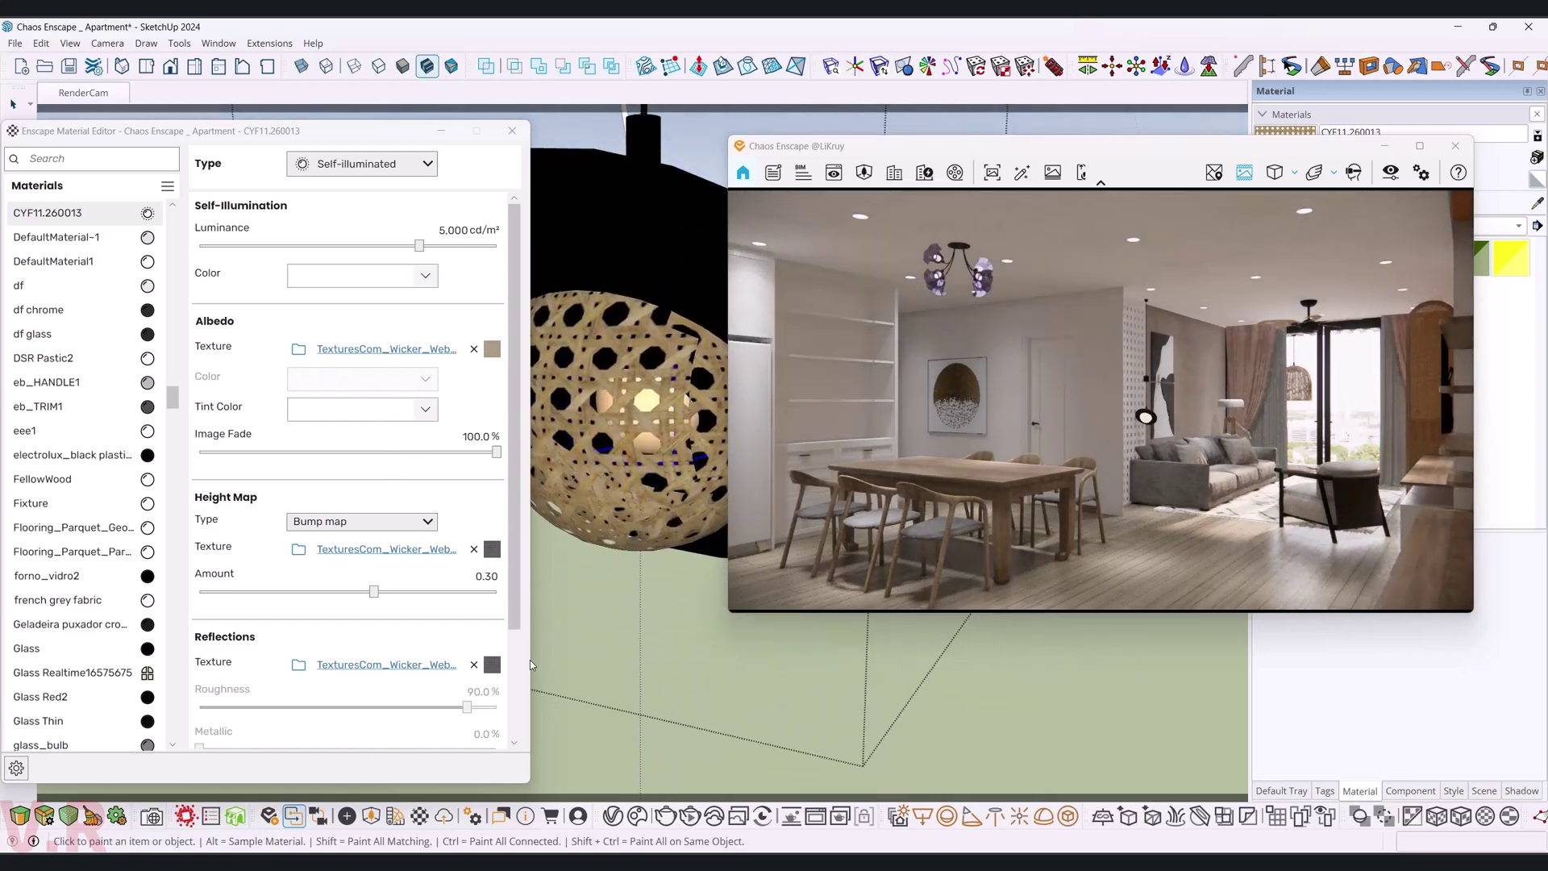
click(474, 665)
click(474, 549)
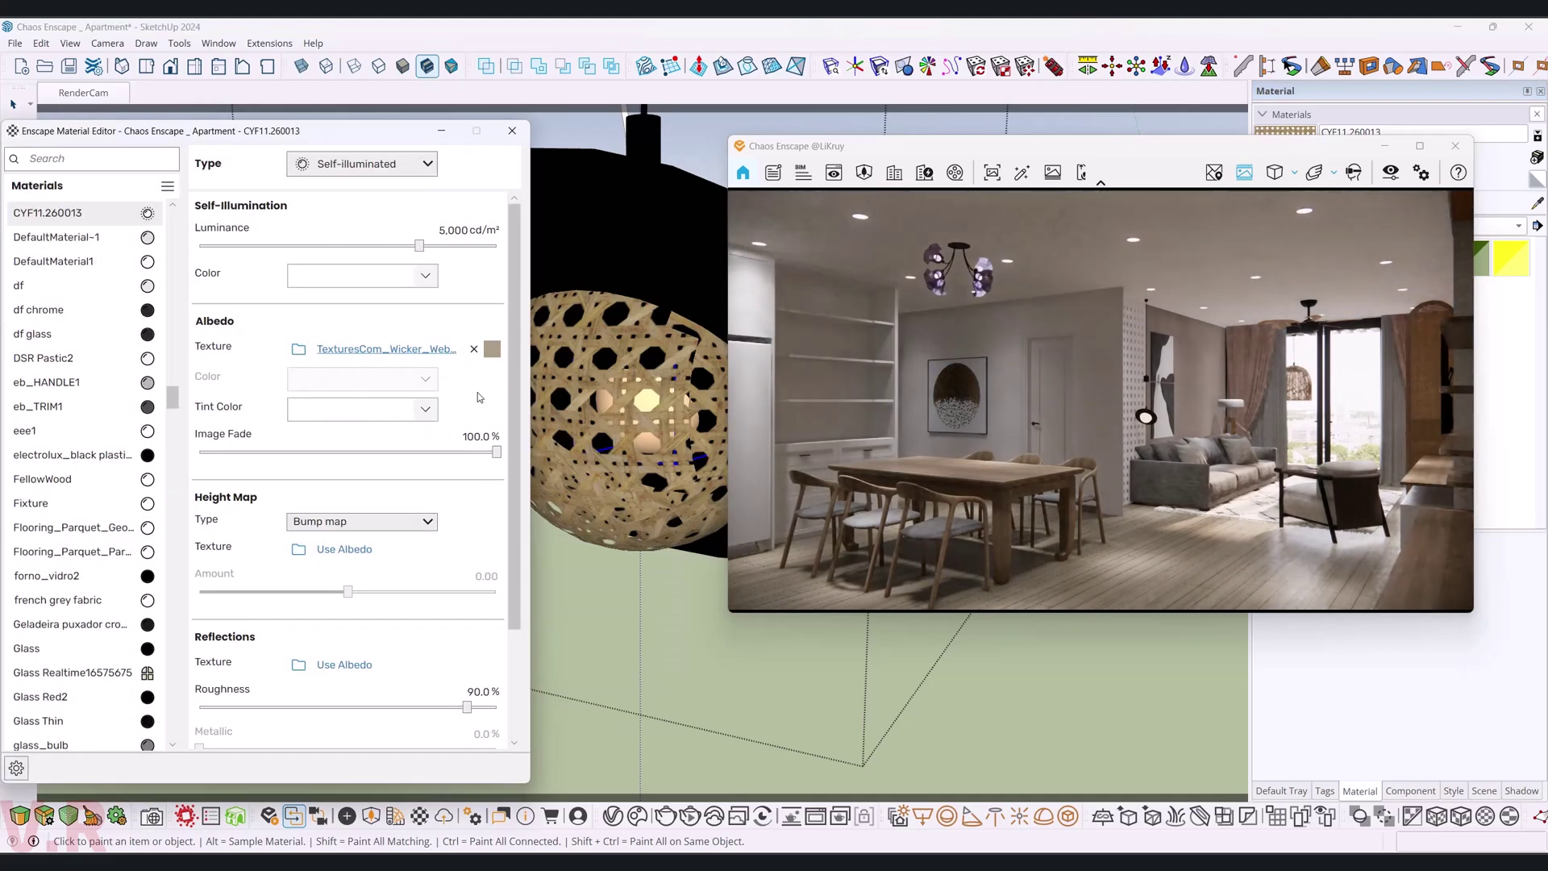
click(474, 351)
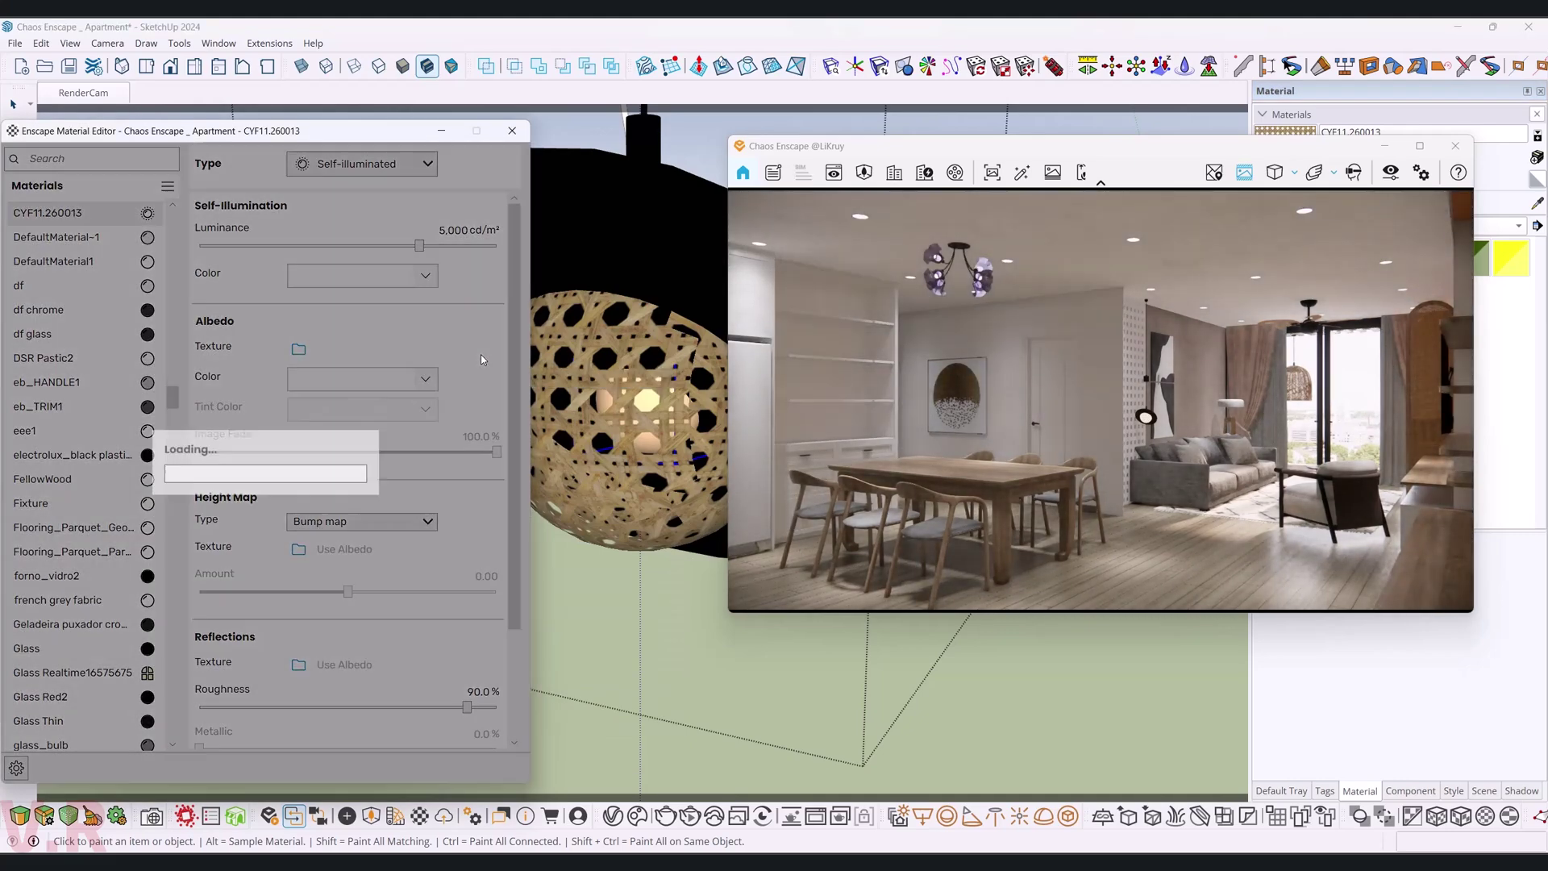
mouse_move(637, 415)
middle_down()
mouse_move(667, 416)
mouse_move(562, 404)
middle_up()
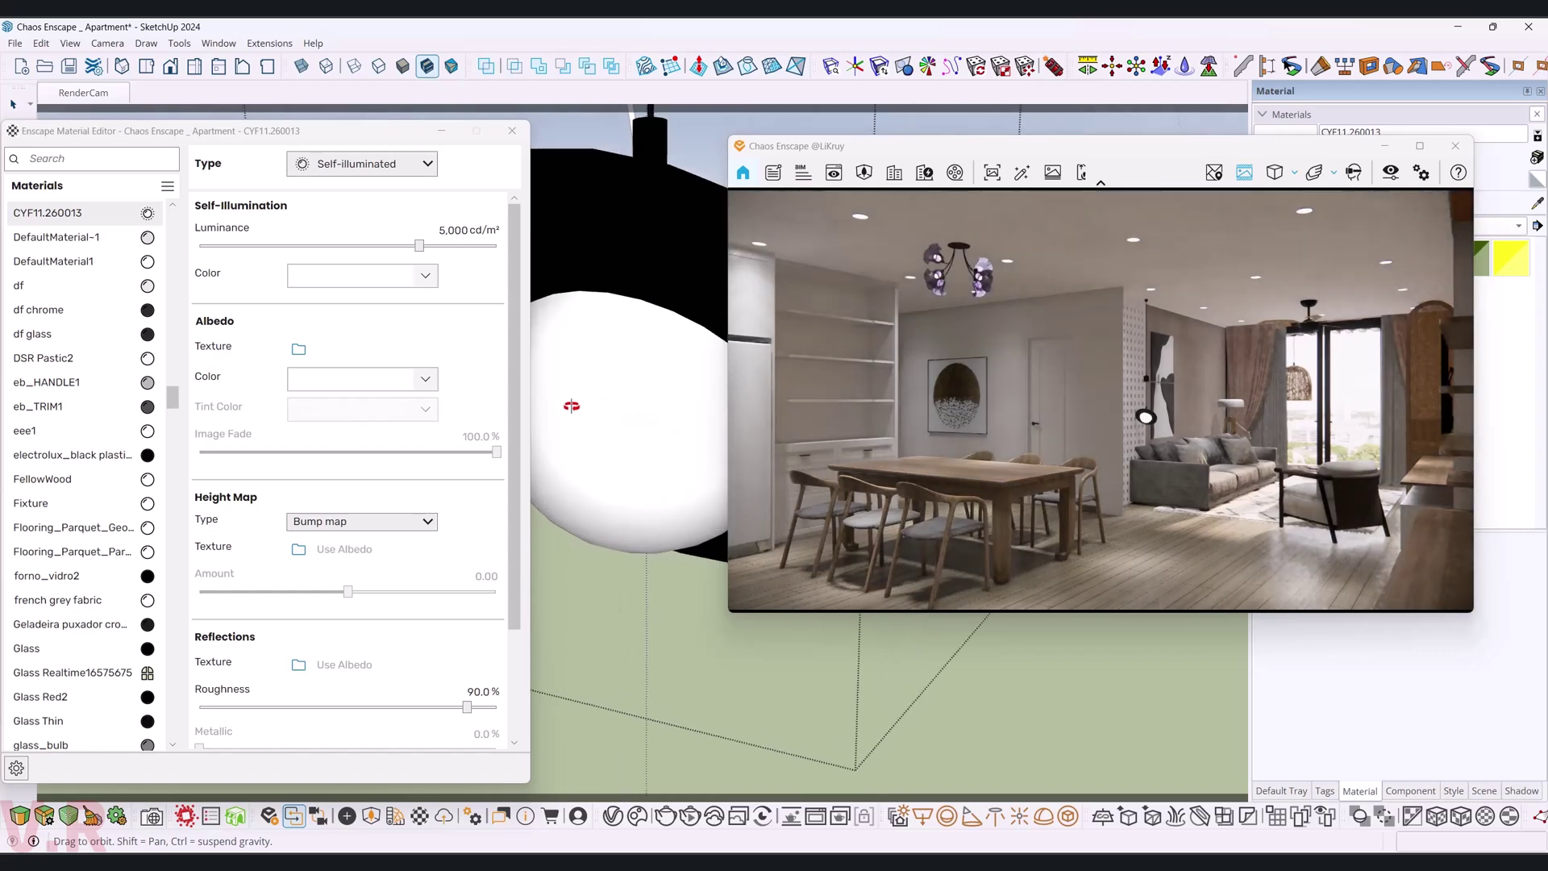
- Give the self-illumination an orange glow colour at 5,000 cd/m²
click(414, 278)
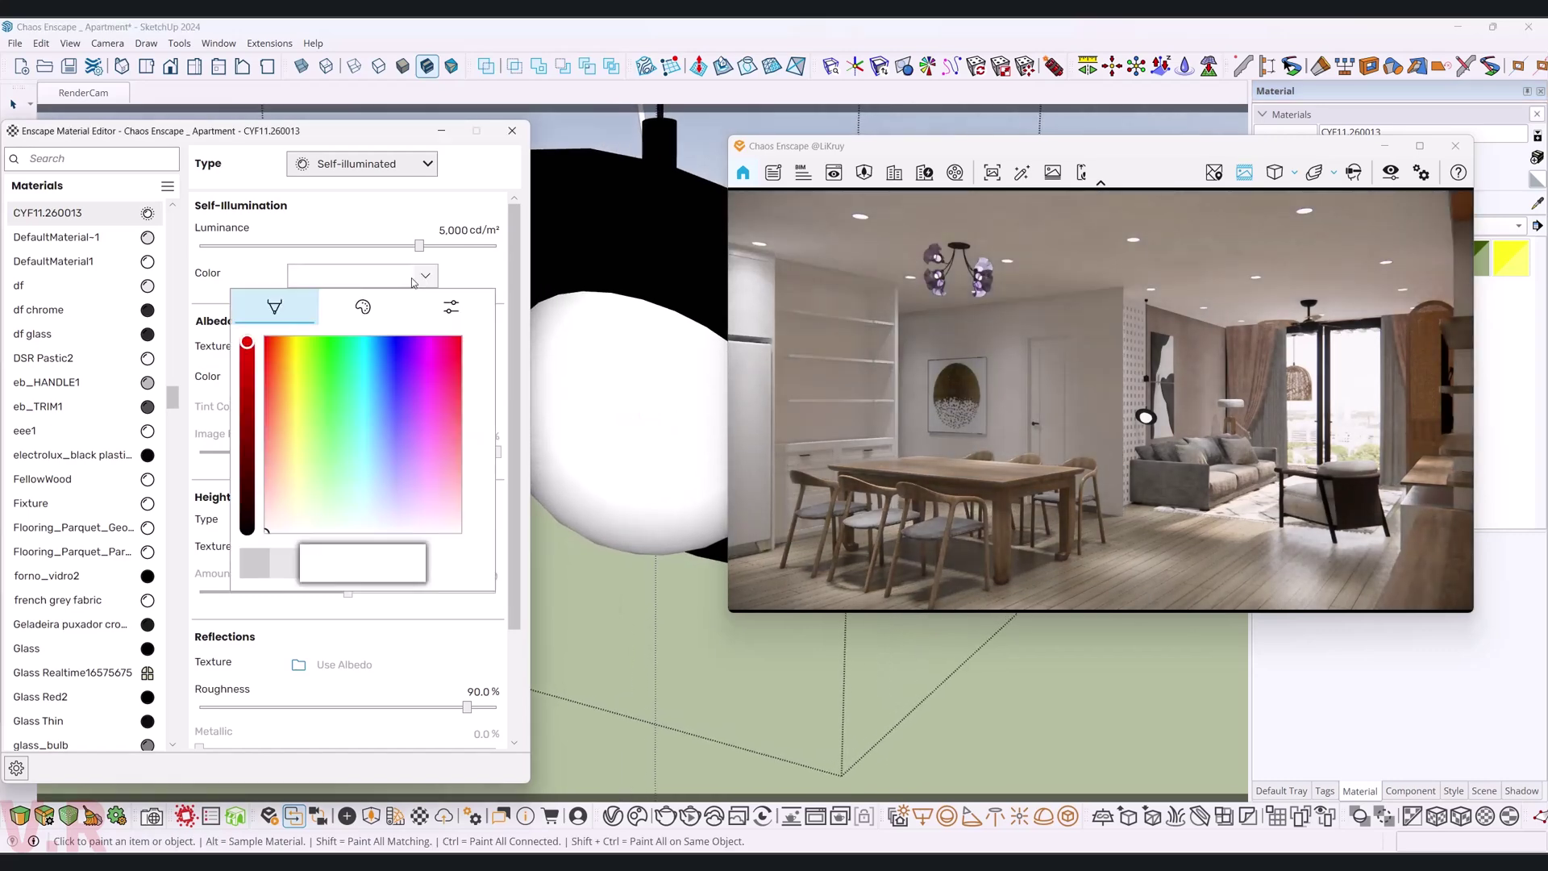
drag(295, 467, 288, 467)
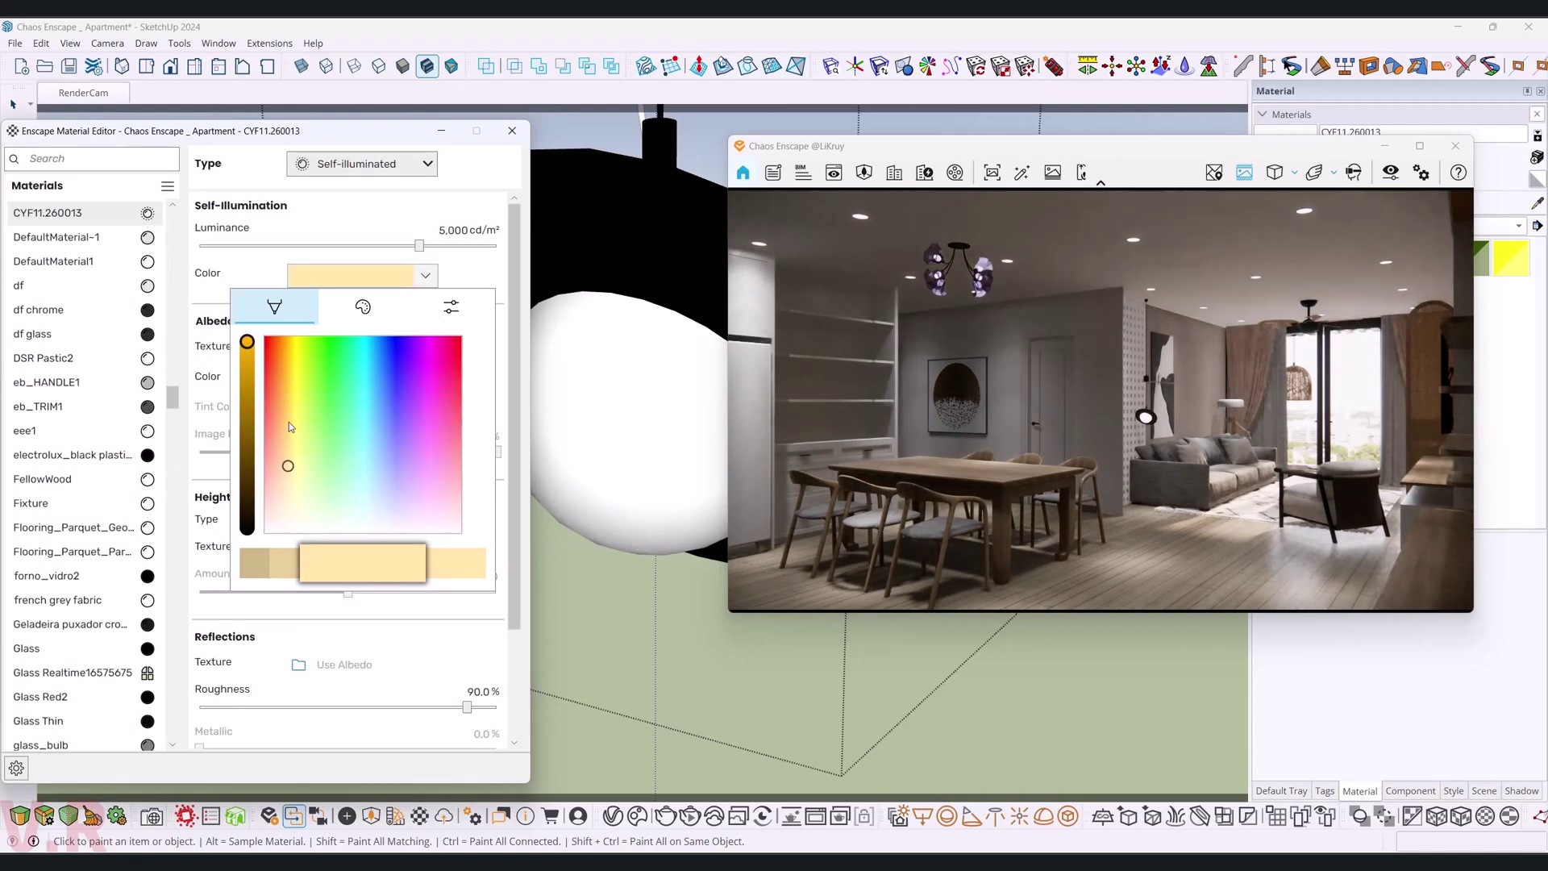
click(288, 422)
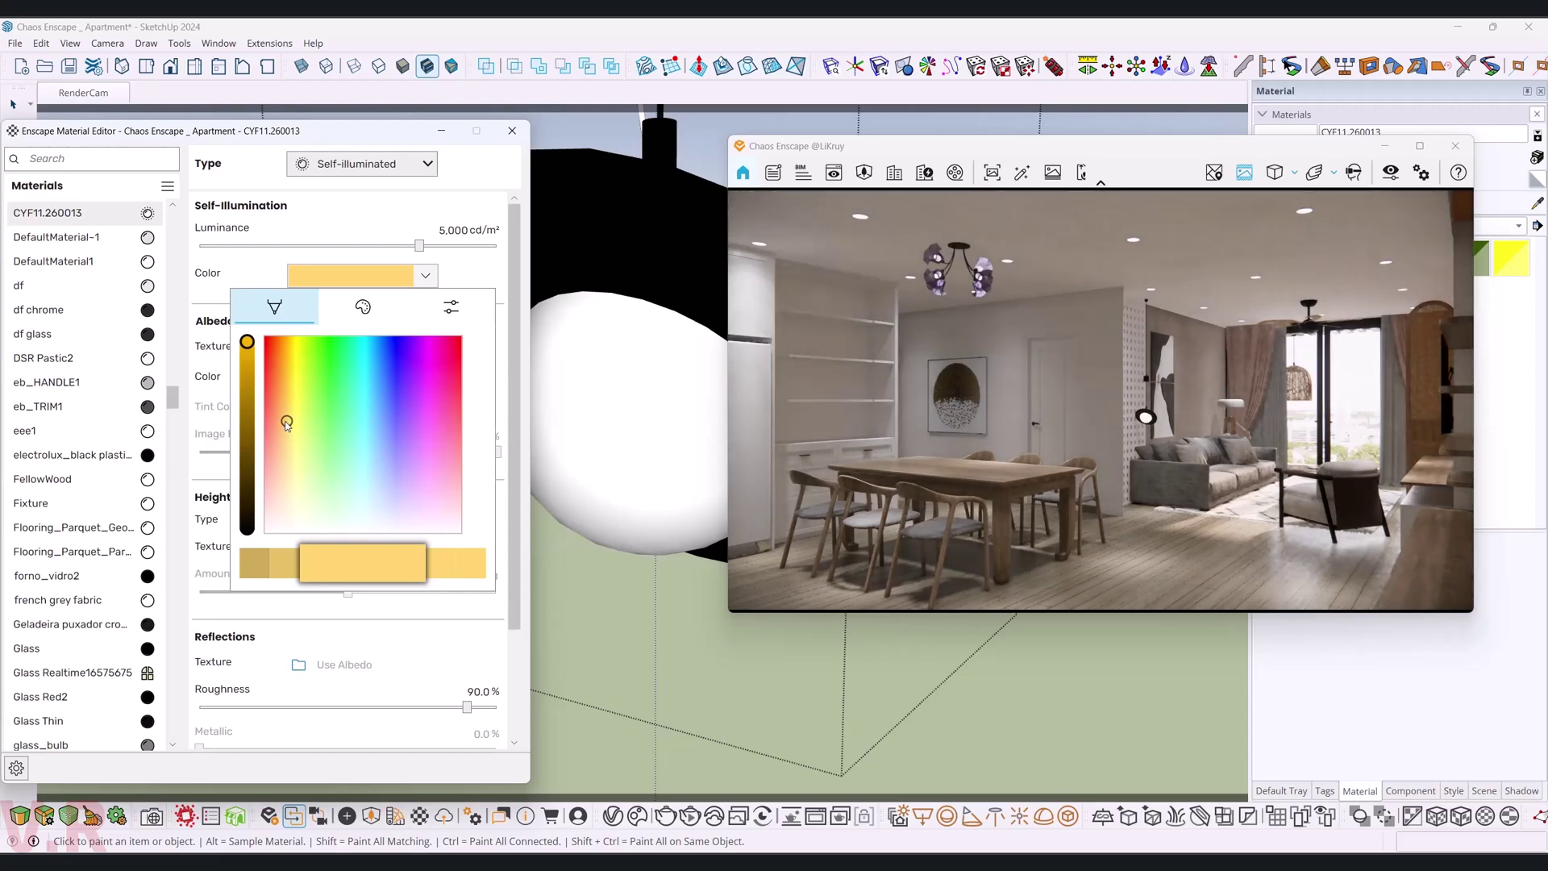
click(281, 421)
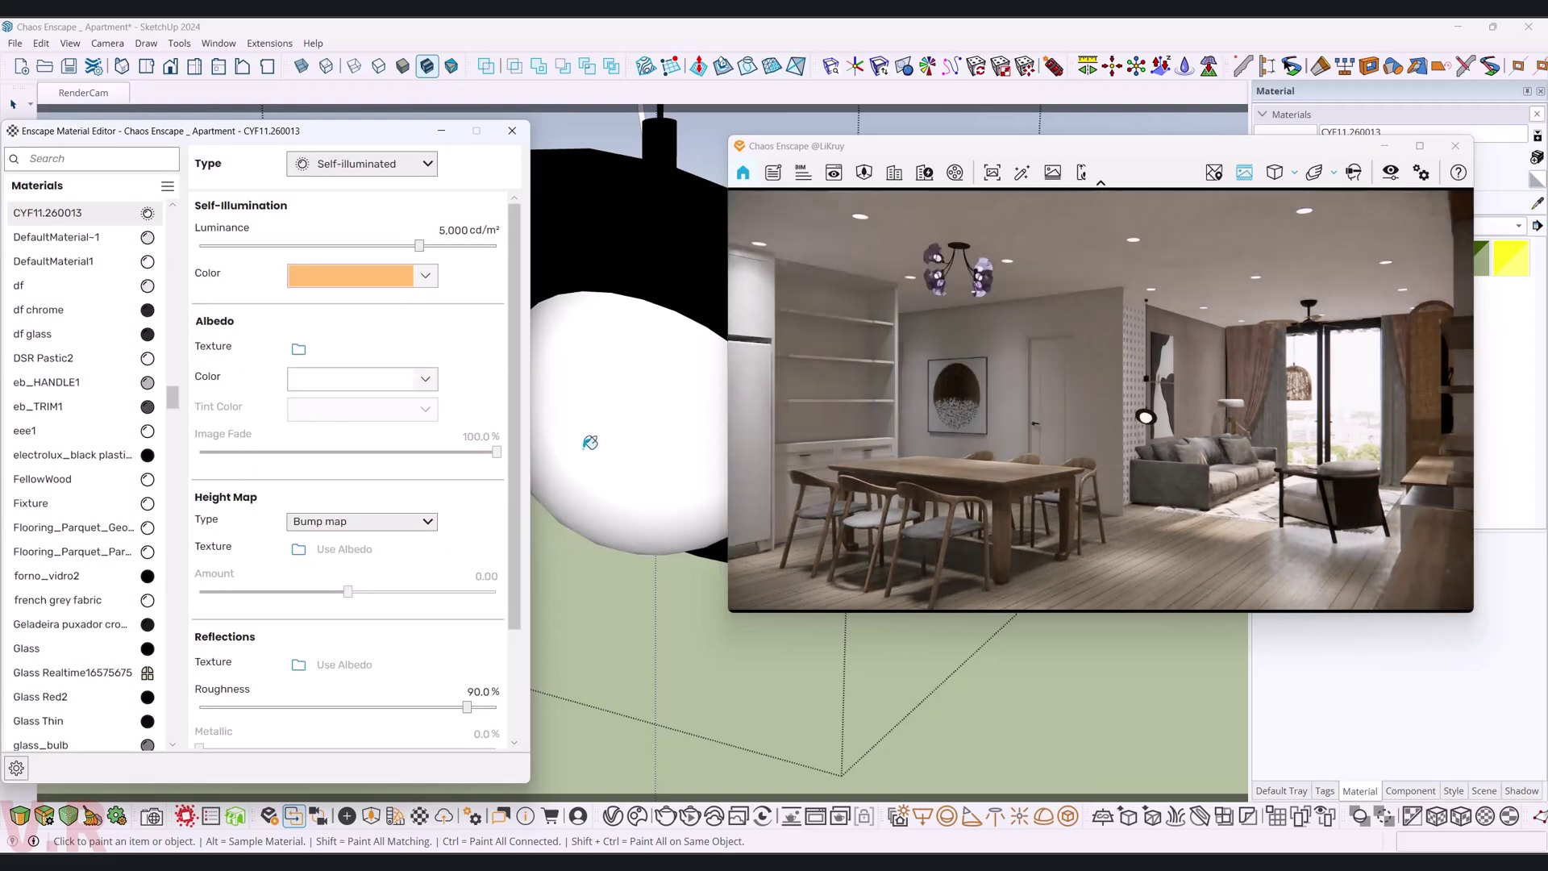
key(space)
click(627, 470)
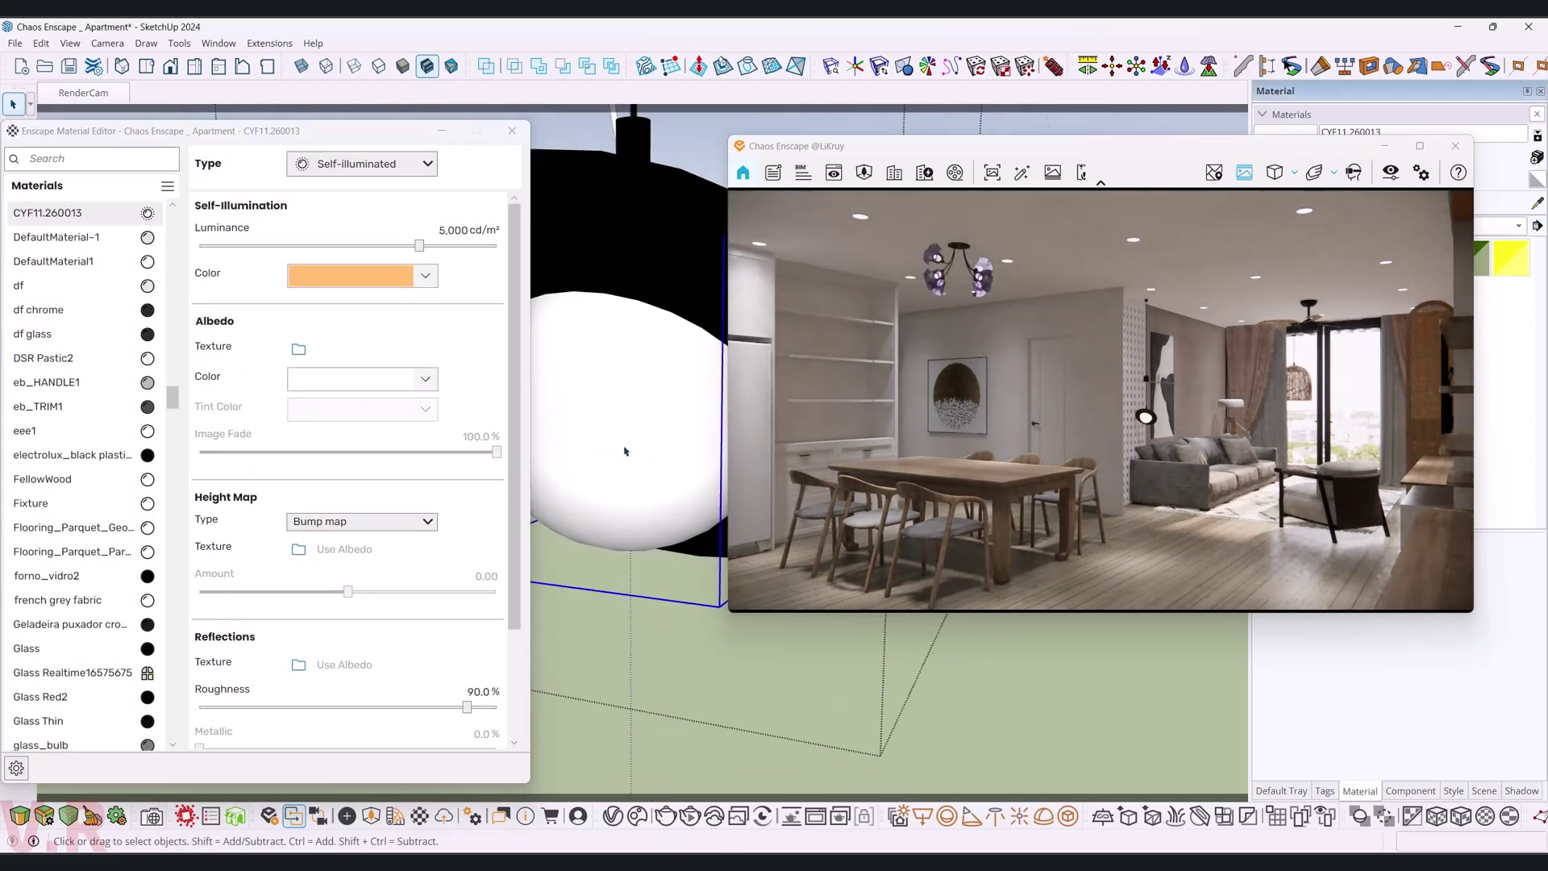
- Set the lamp material's albedo colour to light orange
click(416, 382)
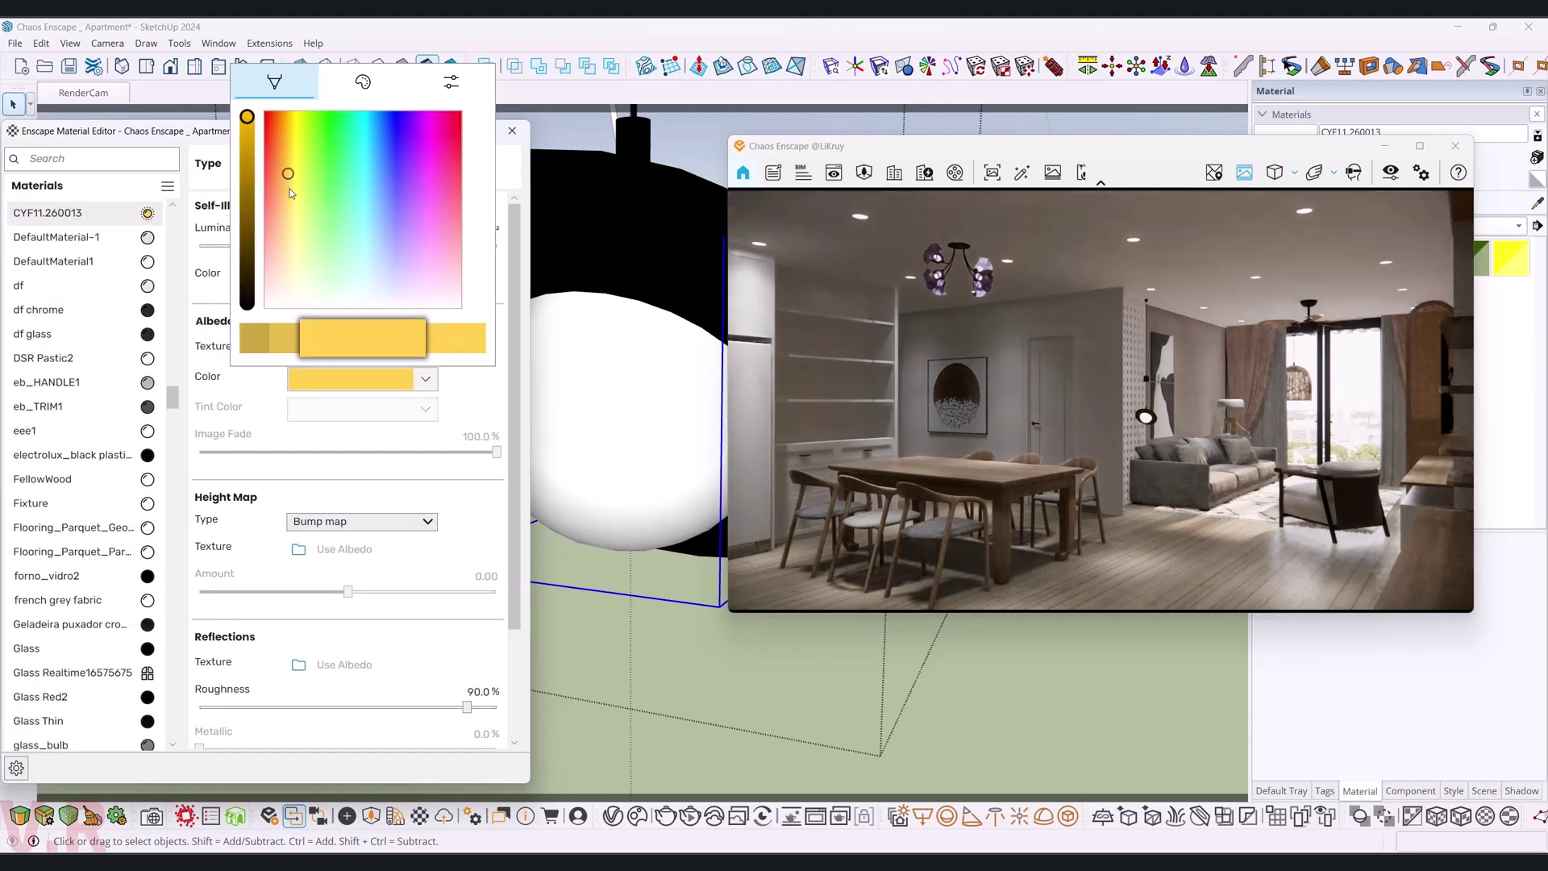
drag(288, 177, 284, 203)
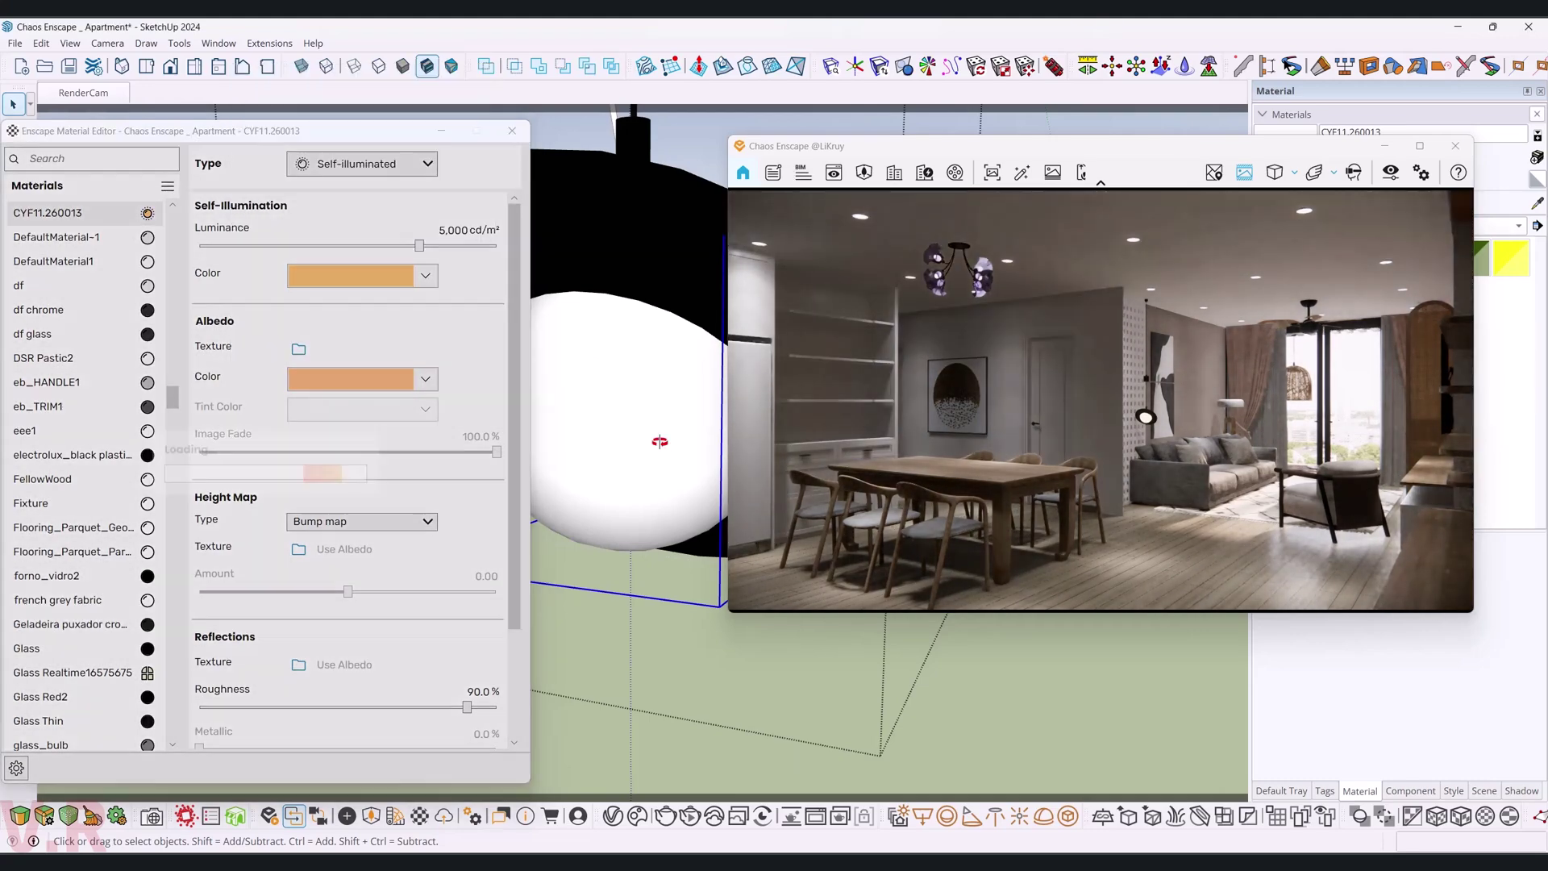
mouse_move(684, 461)
middle_down()
mouse_move(552, 472)
mouse_move(698, 338)
mouse_move(674, 513)
middle_up()
scroll(633, 374, down, 2)
scroll(641, 403, down, 2)
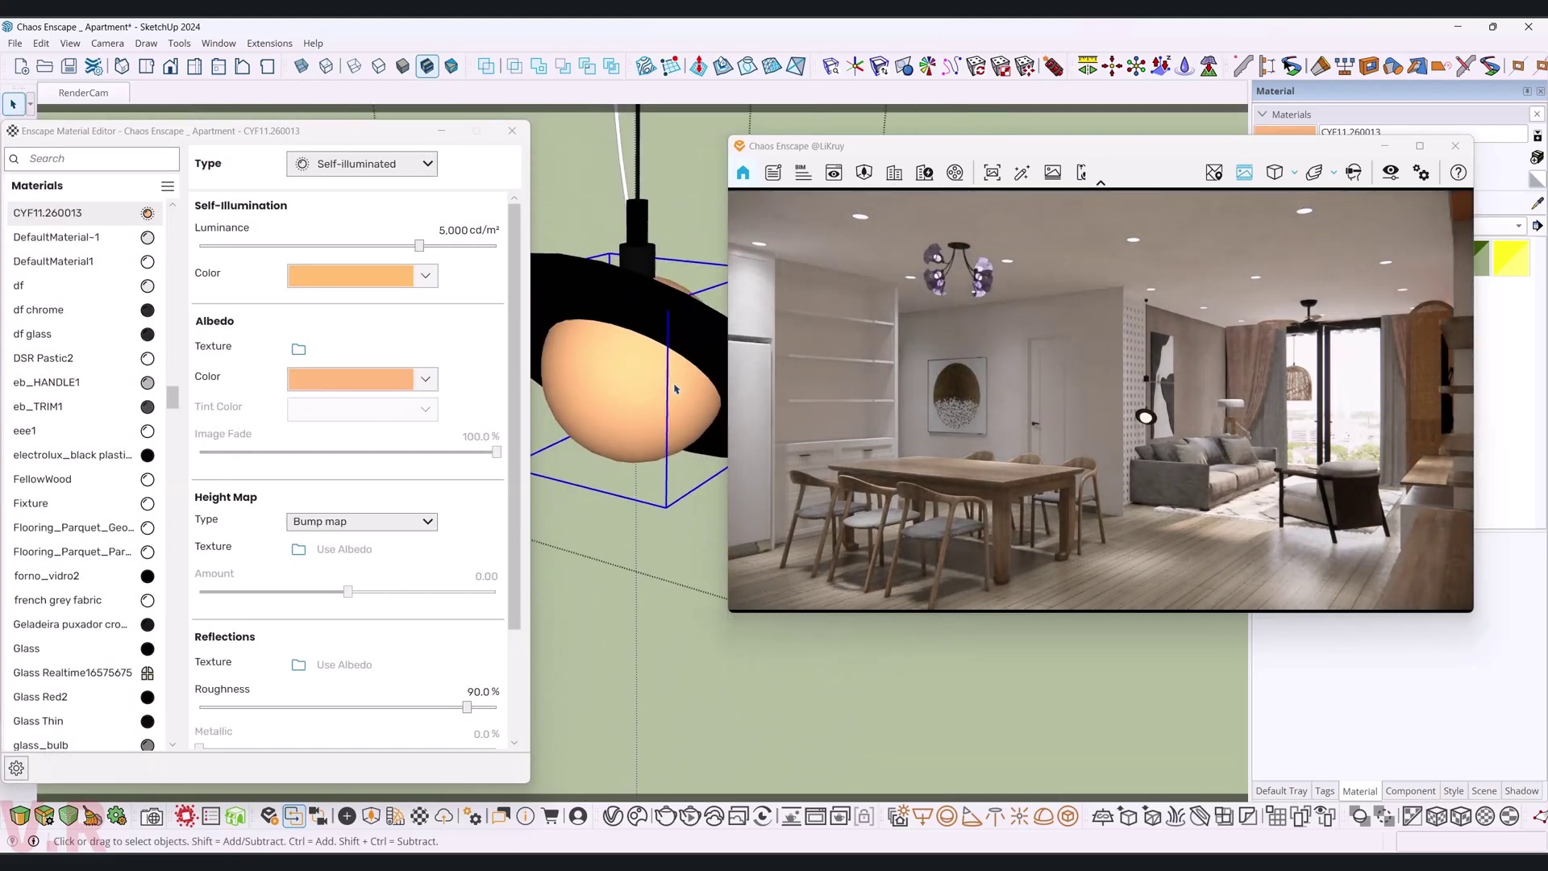
scroll(653, 452, down, 2)
scroll(664, 485, down, 1)
middle_drag(663, 484, 651, 452)
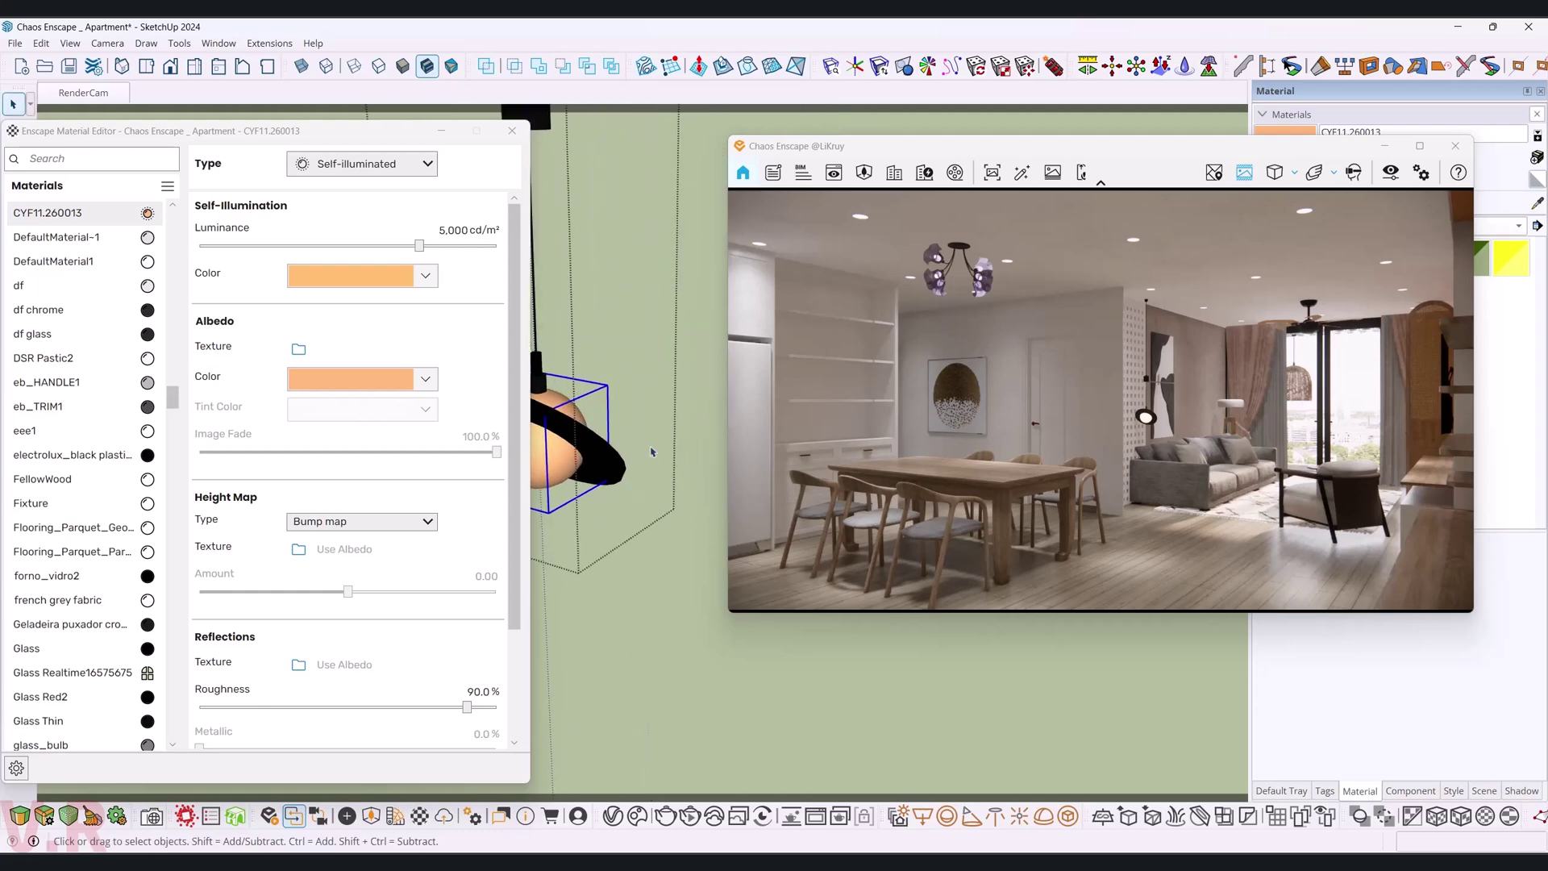
click(601, 465)
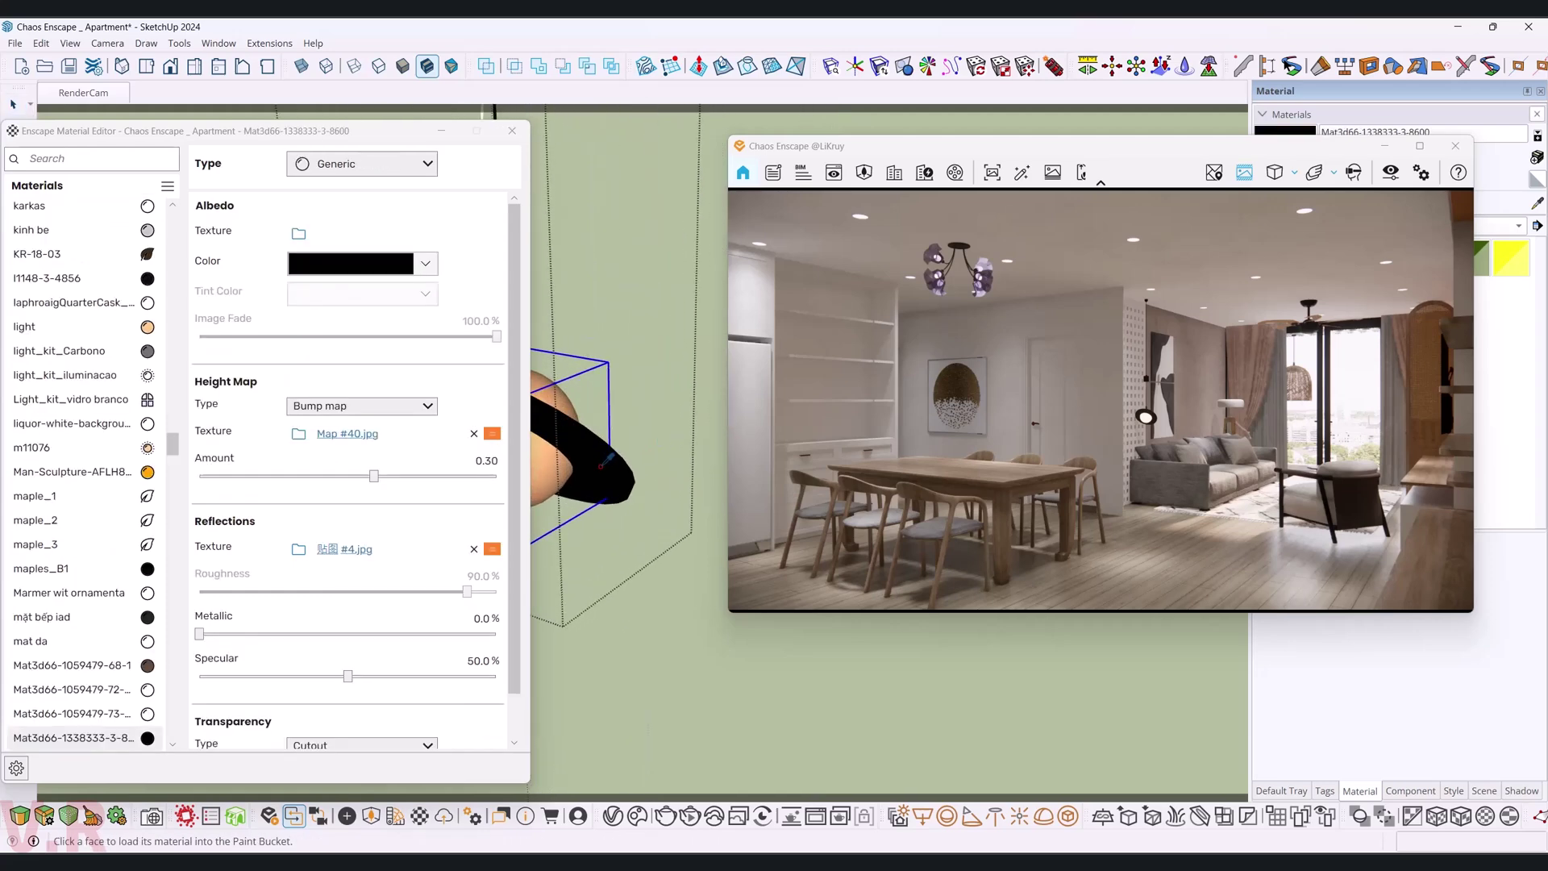
click(474, 551)
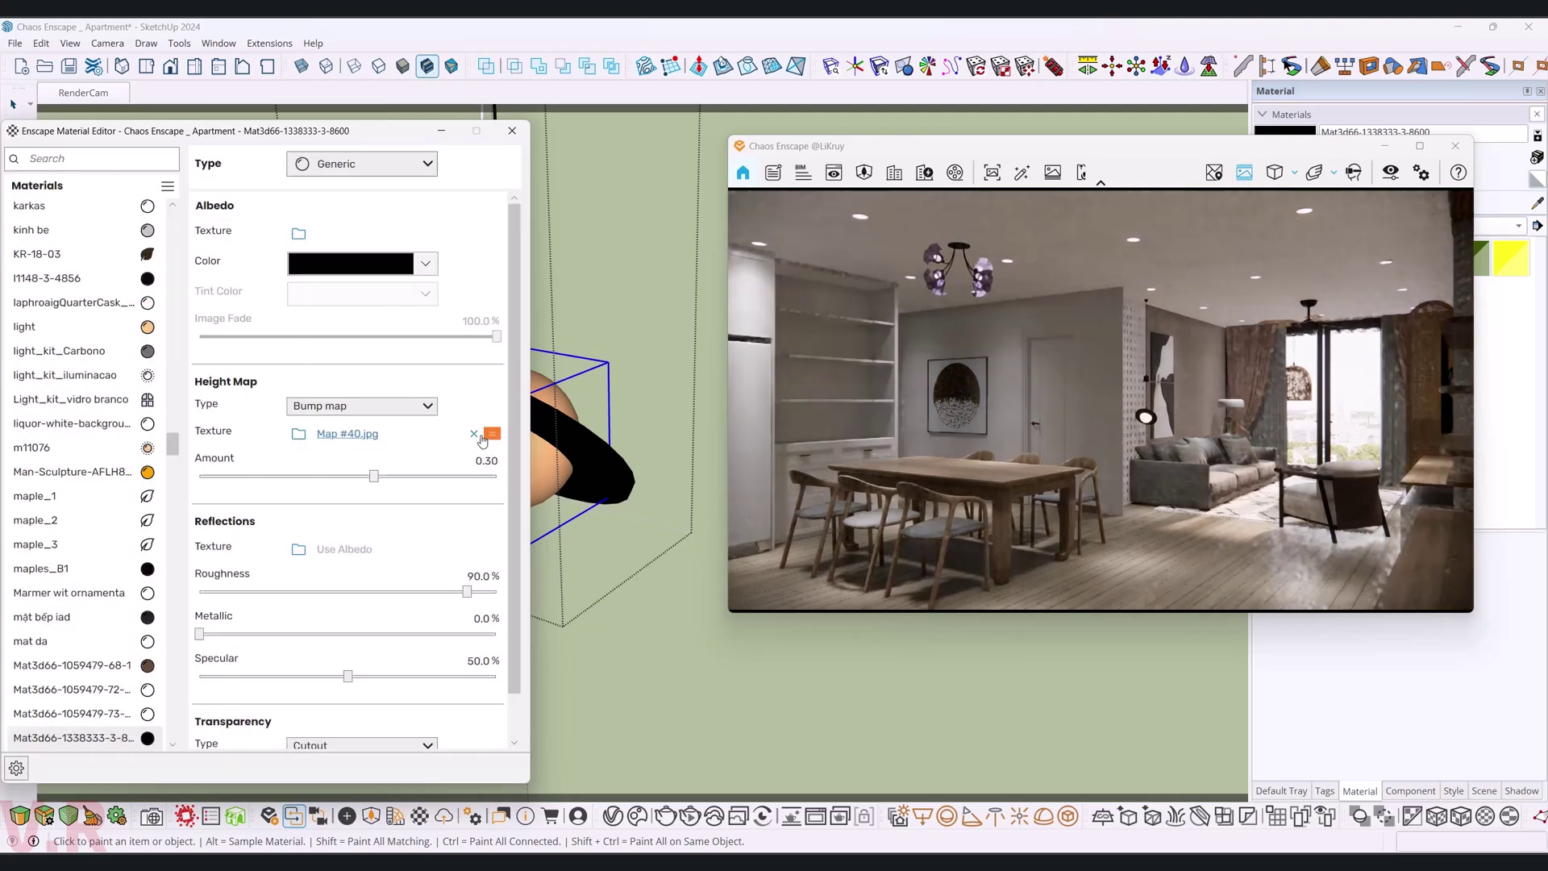
click(473, 433)
drag(199, 633, 372, 633)
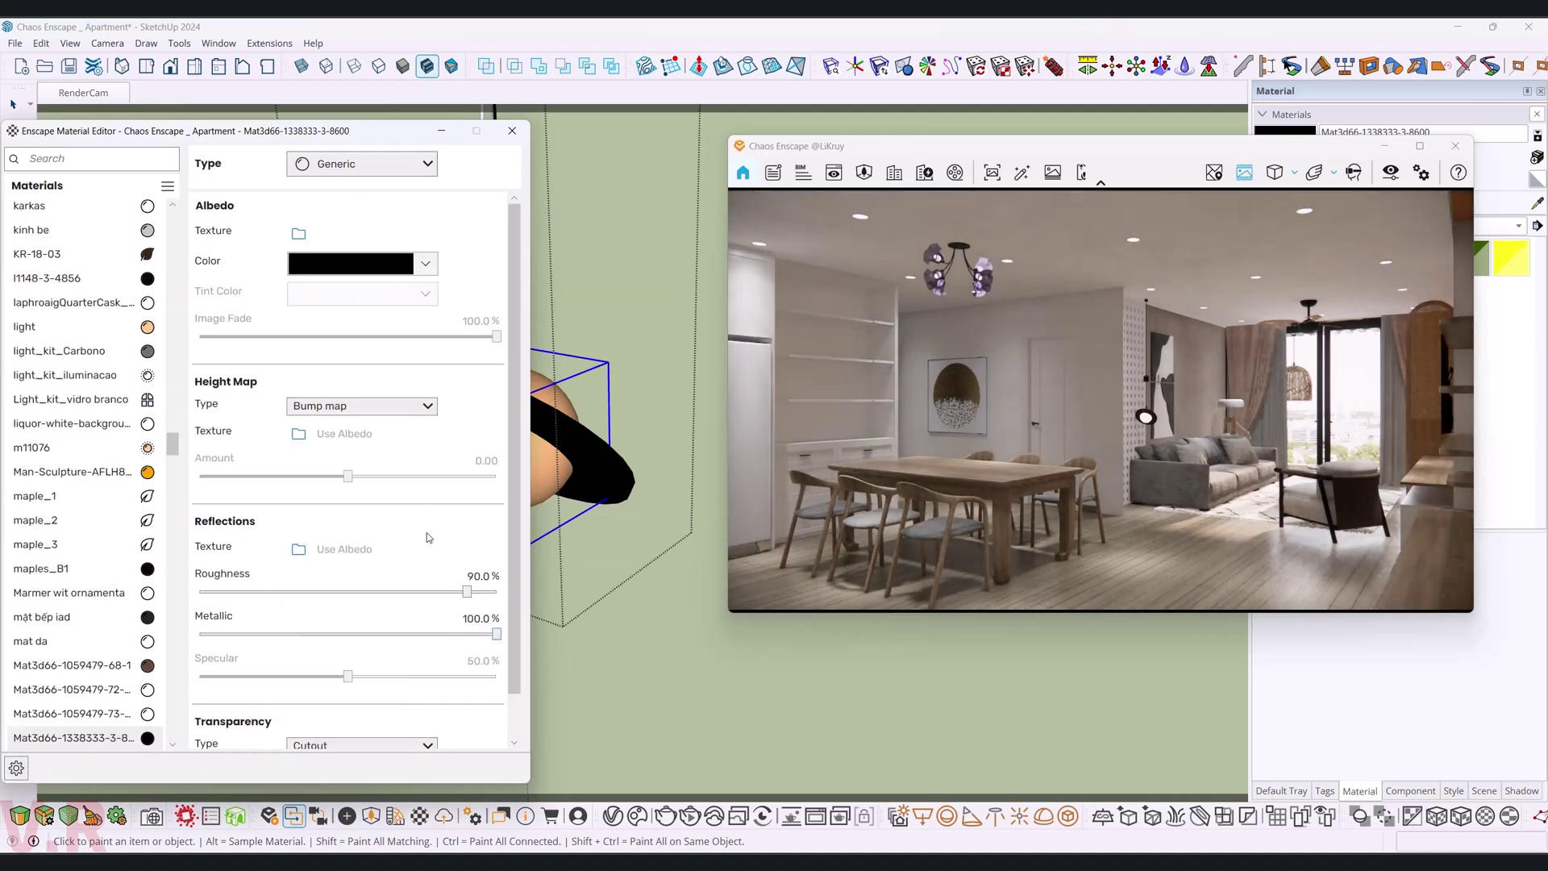
mouse_move(613, 451)
middle_down()
mouse_move(277, 474)
mouse_move(528, 357)
mouse_move(577, 383)
middle_up()
drag(468, 577, 520, 583)
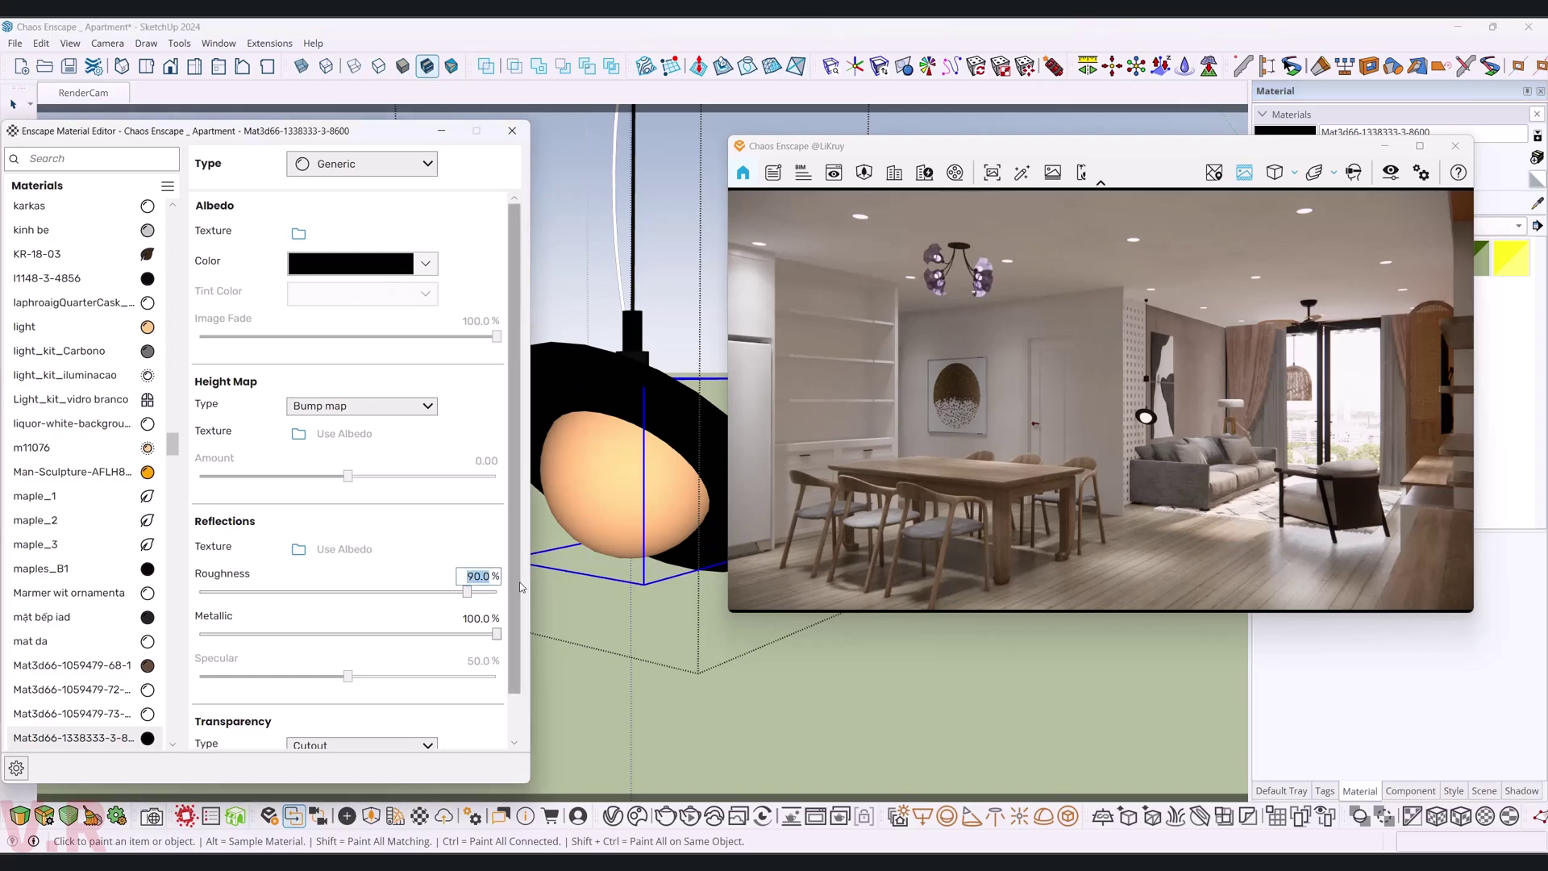
text(60)
- Change the shade's albedo colour from black to a dark red
click(425, 262)
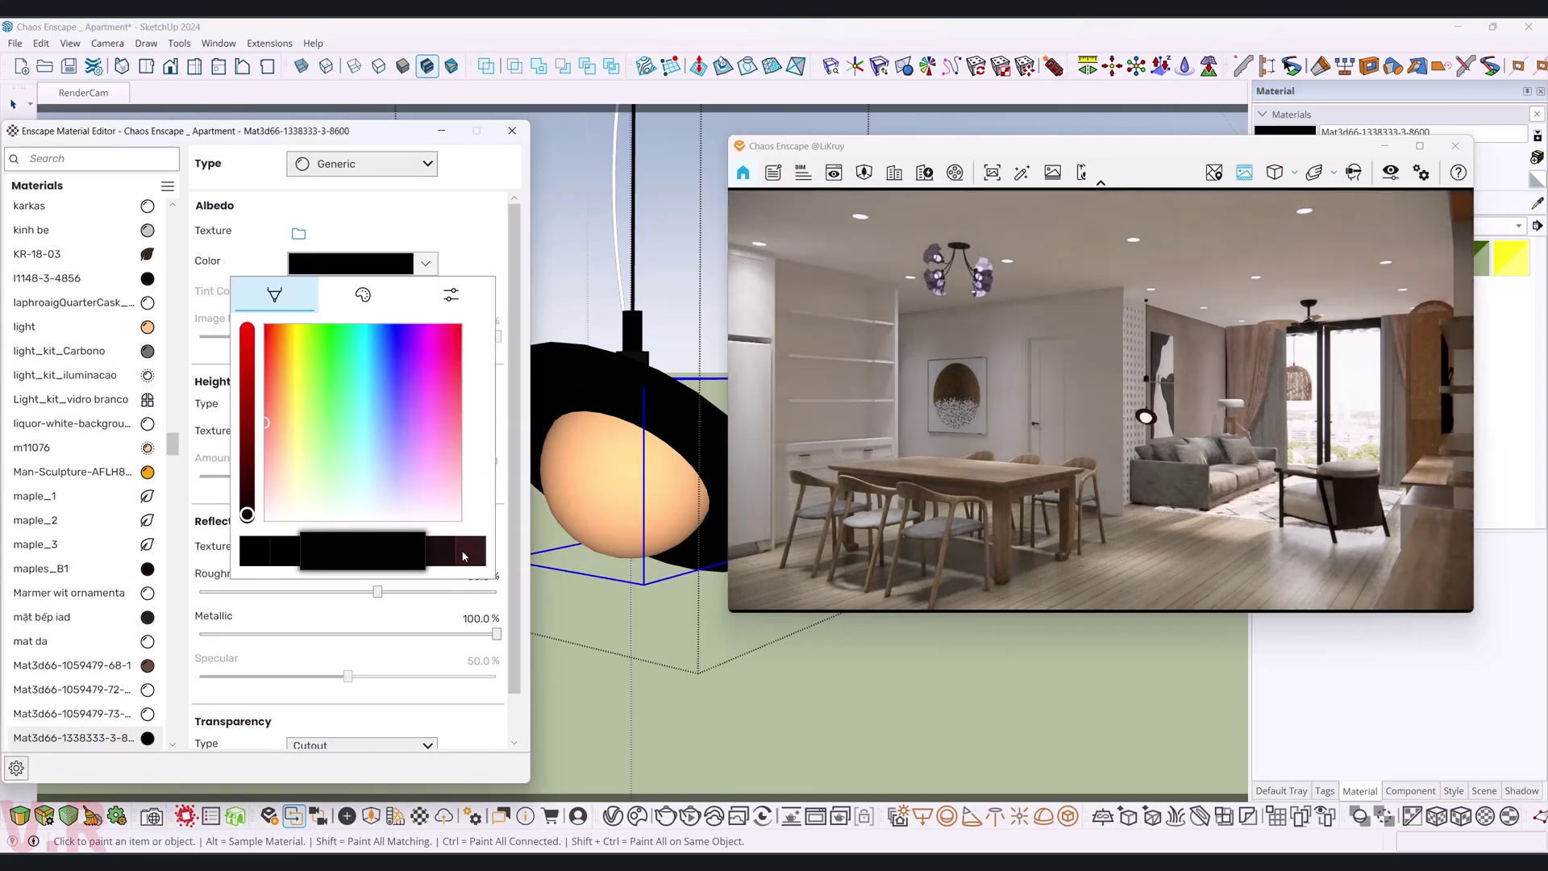
drag(247, 499, 246, 420)
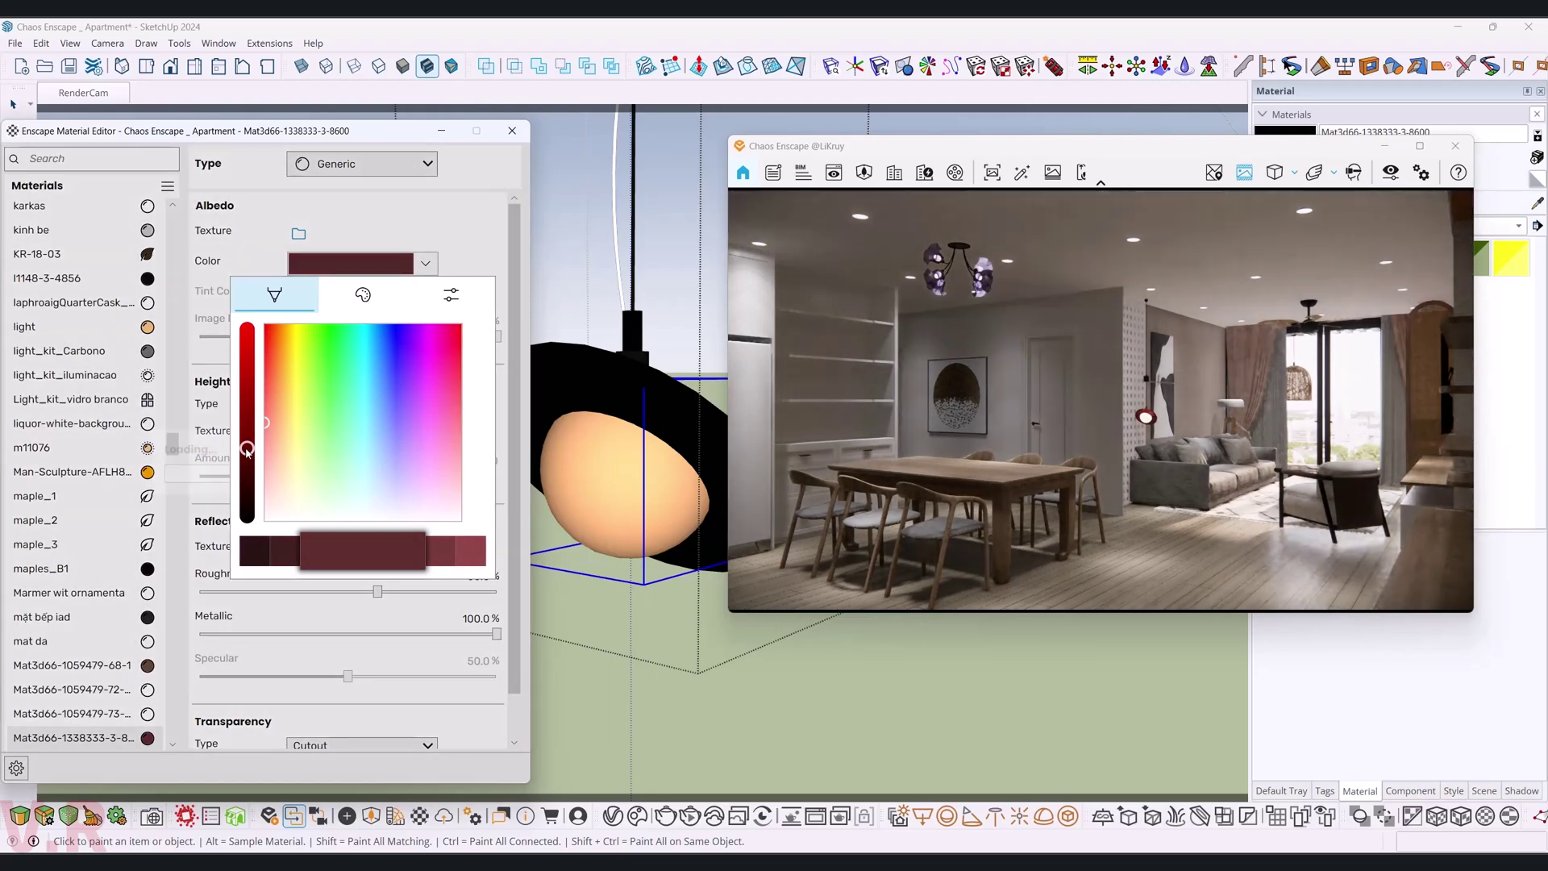
drag(245, 425, 247, 448)
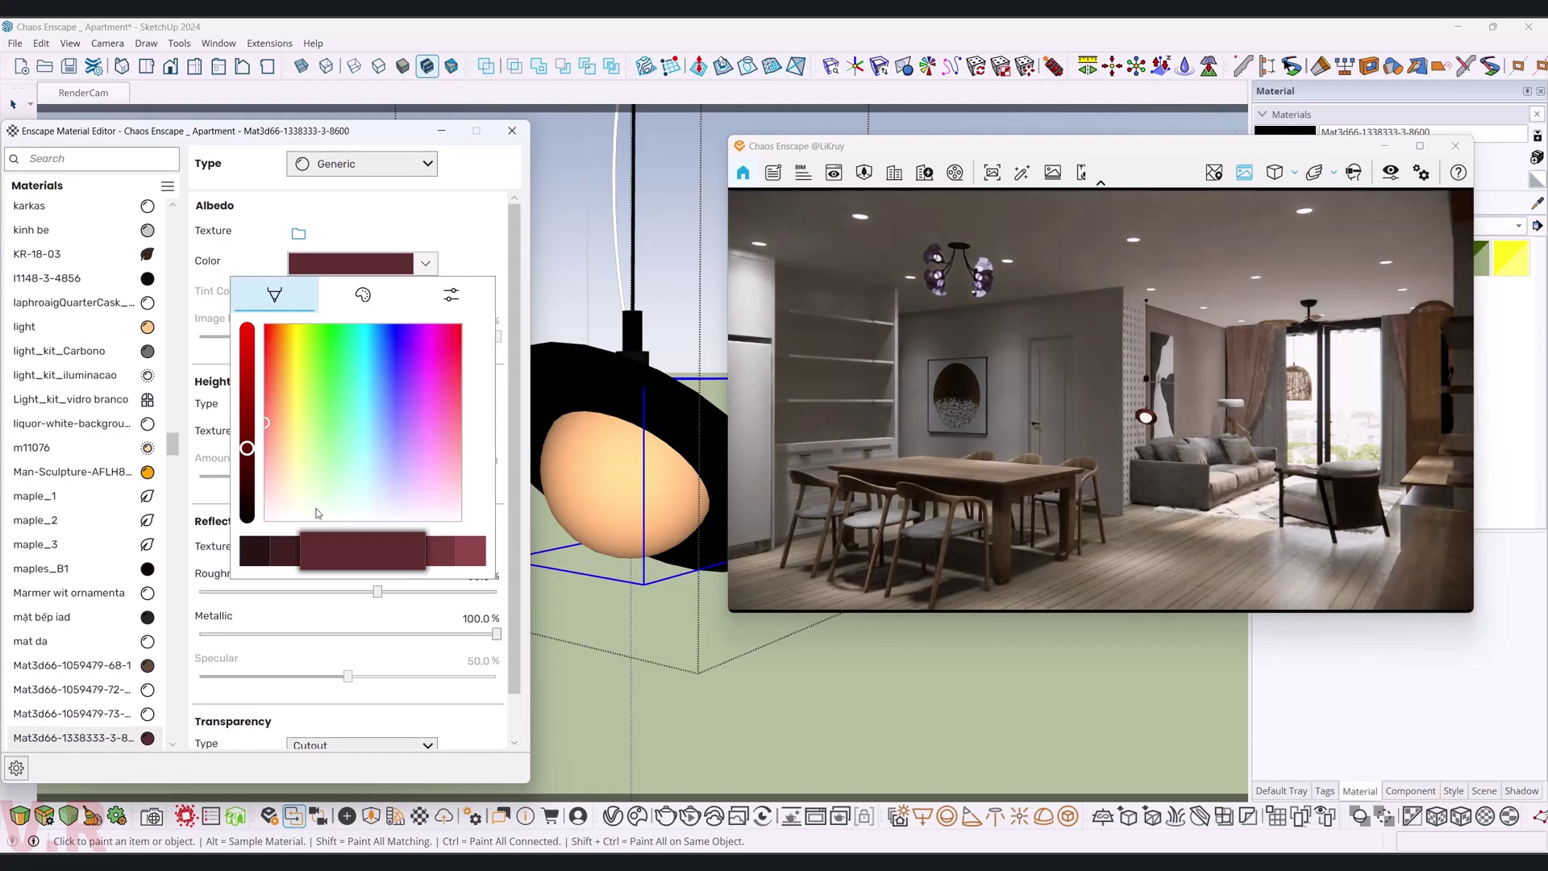
drag(246, 448, 248, 466)
click(613, 484)
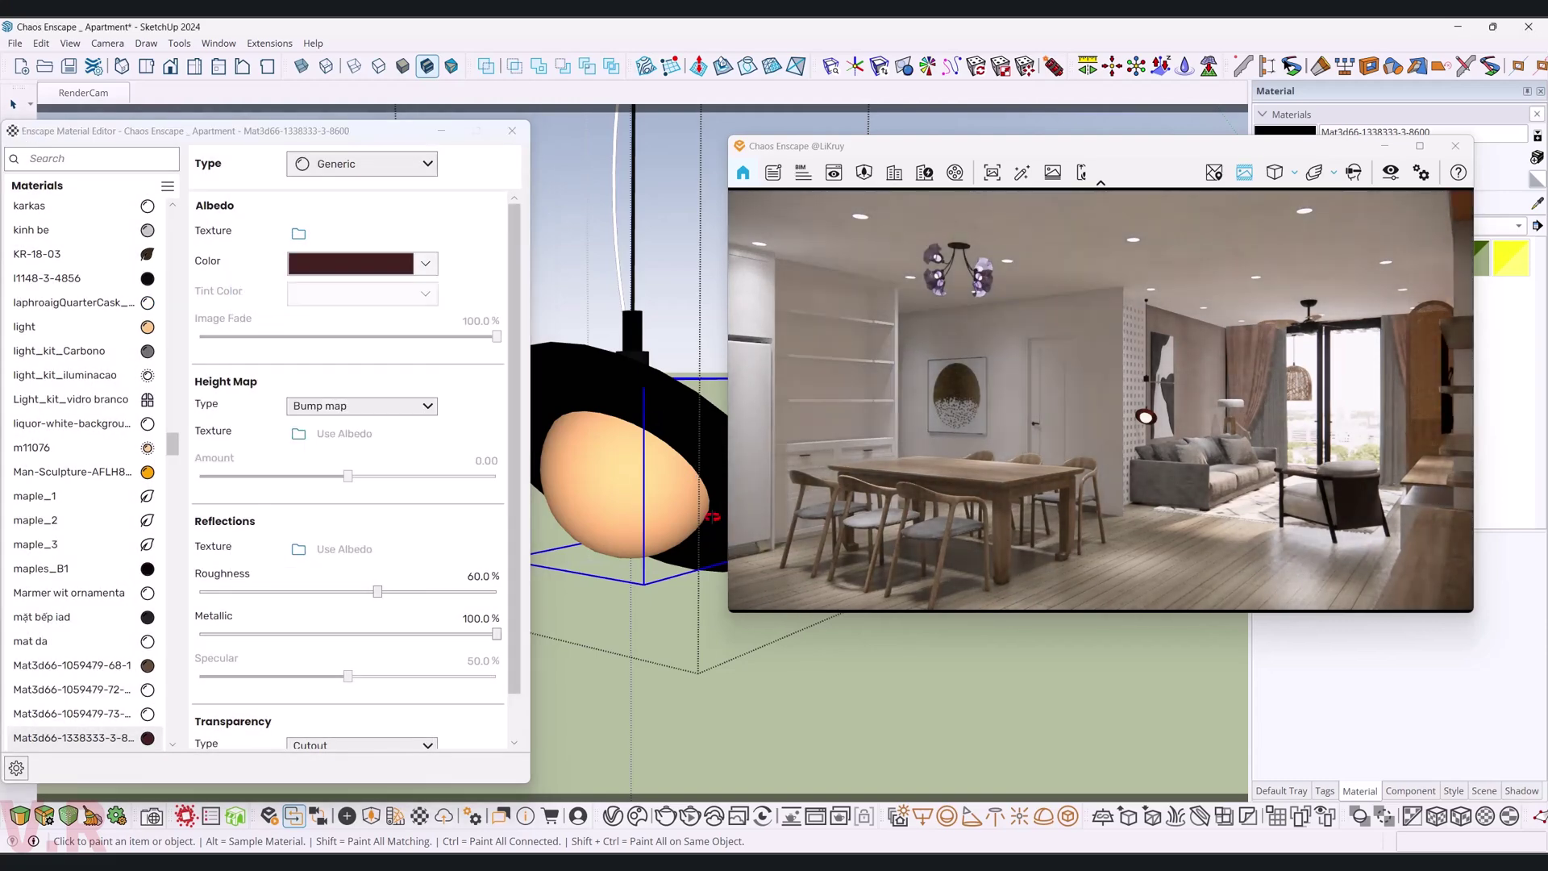
middle_drag(652, 385, 667, 481)
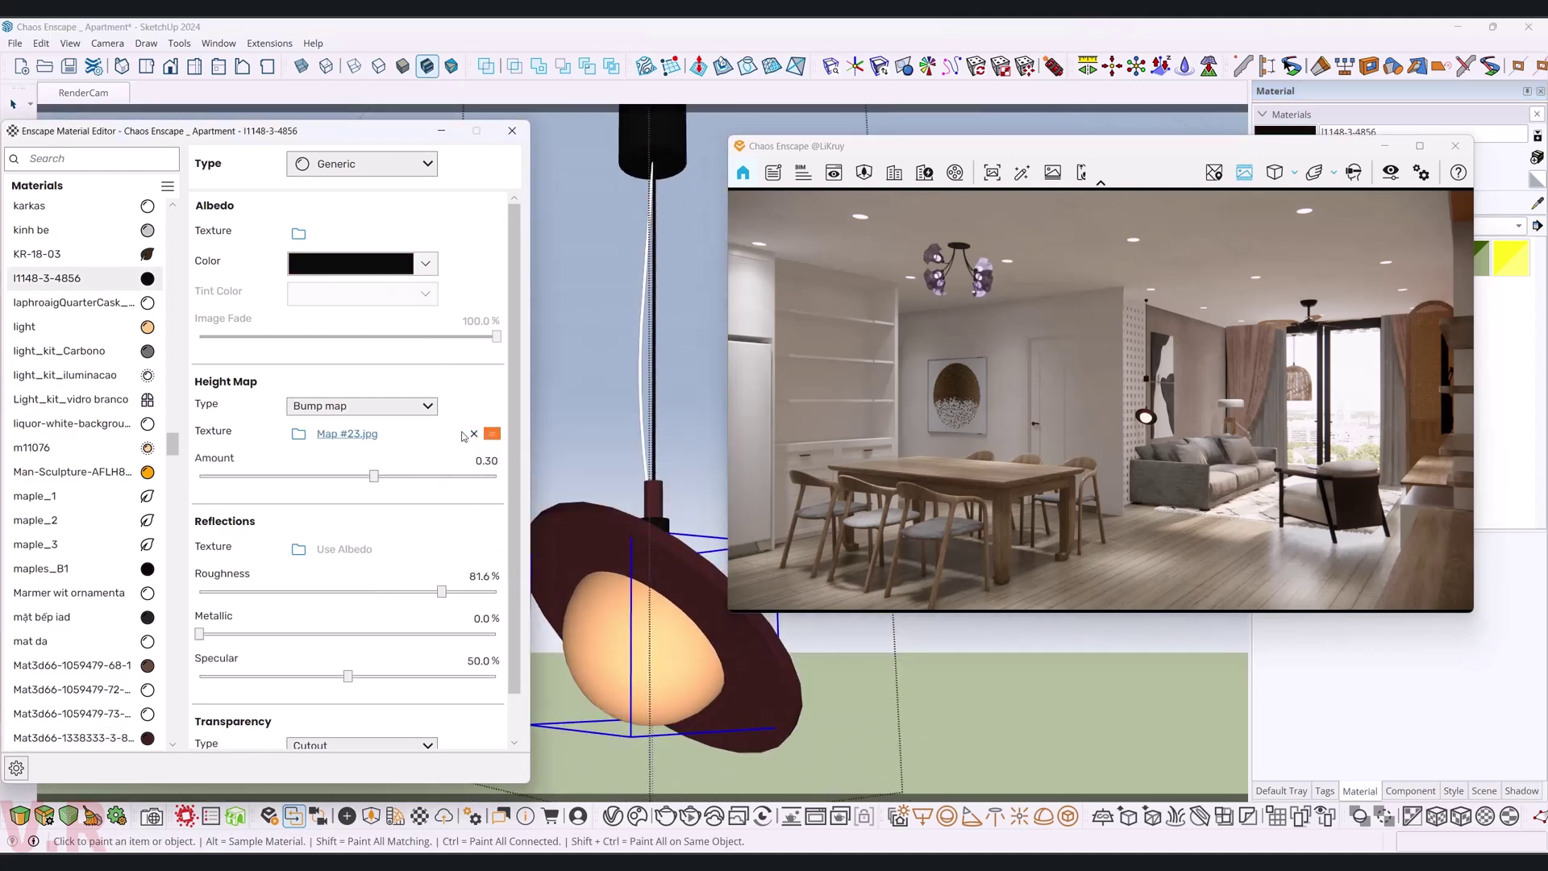
- Set I1148-3-4856 to 100% metallic, 60% roughness and dark grey albedo, then return to RenderCam
click(453, 634)
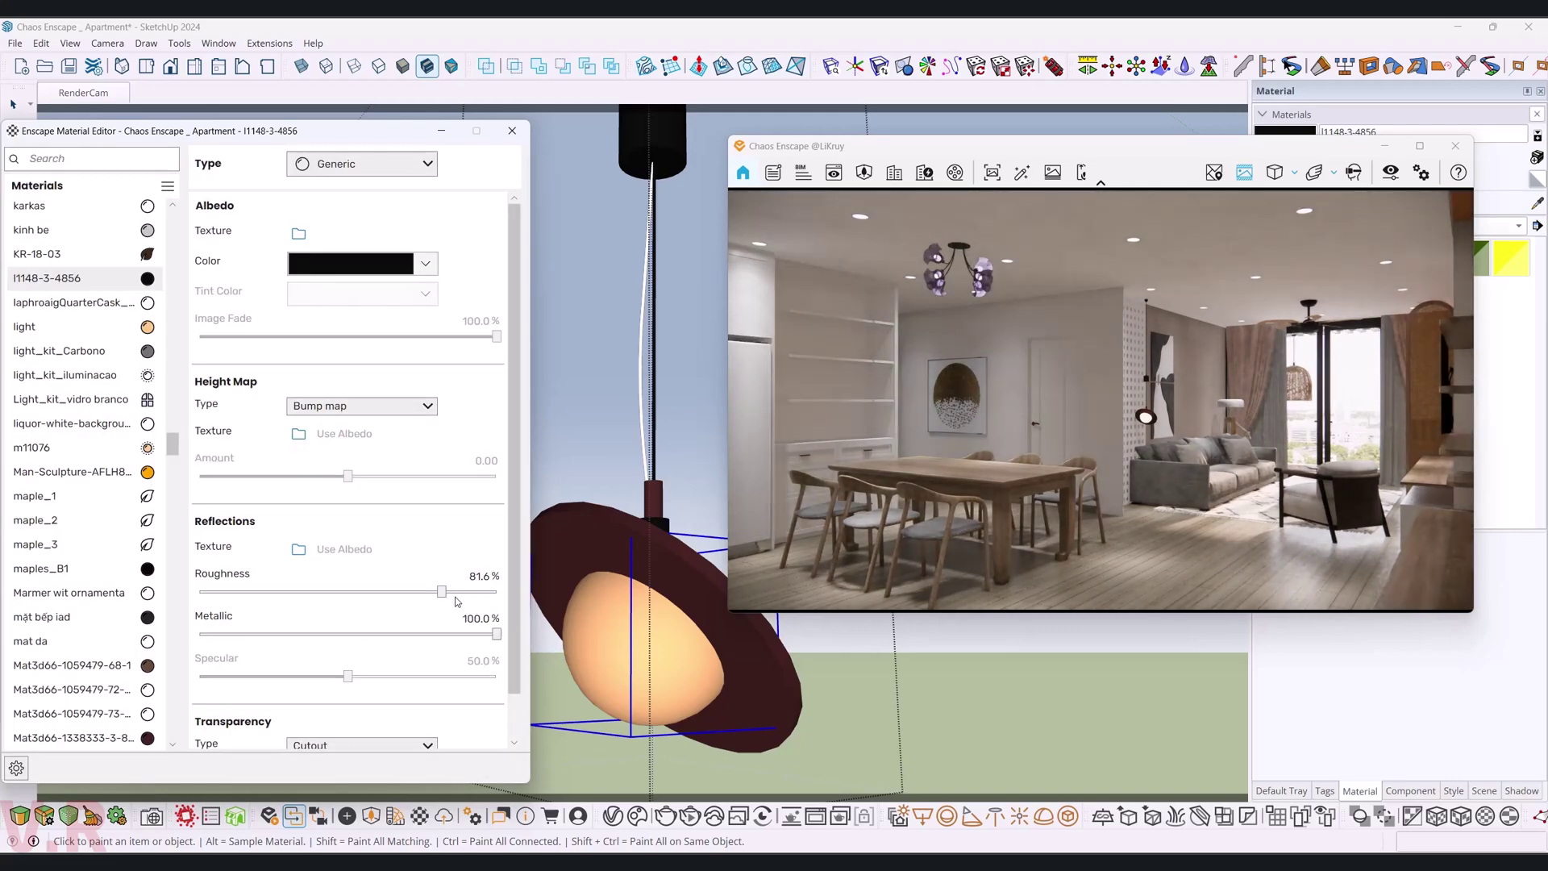
drag(441, 591, 382, 590)
double_click(481, 575)
key(Return)
click(351, 263)
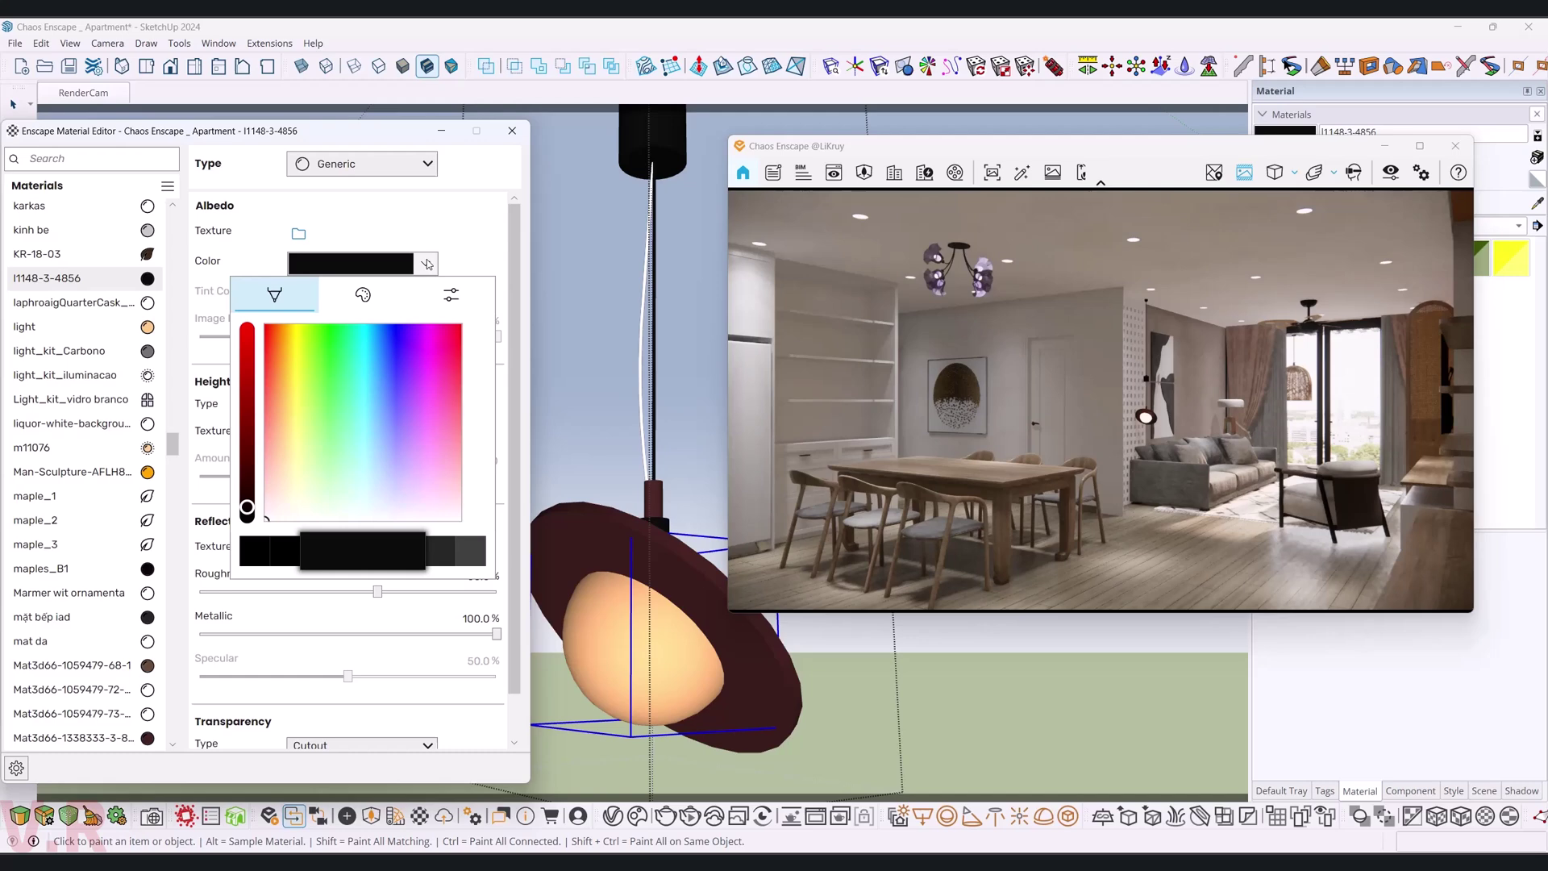
click(461, 558)
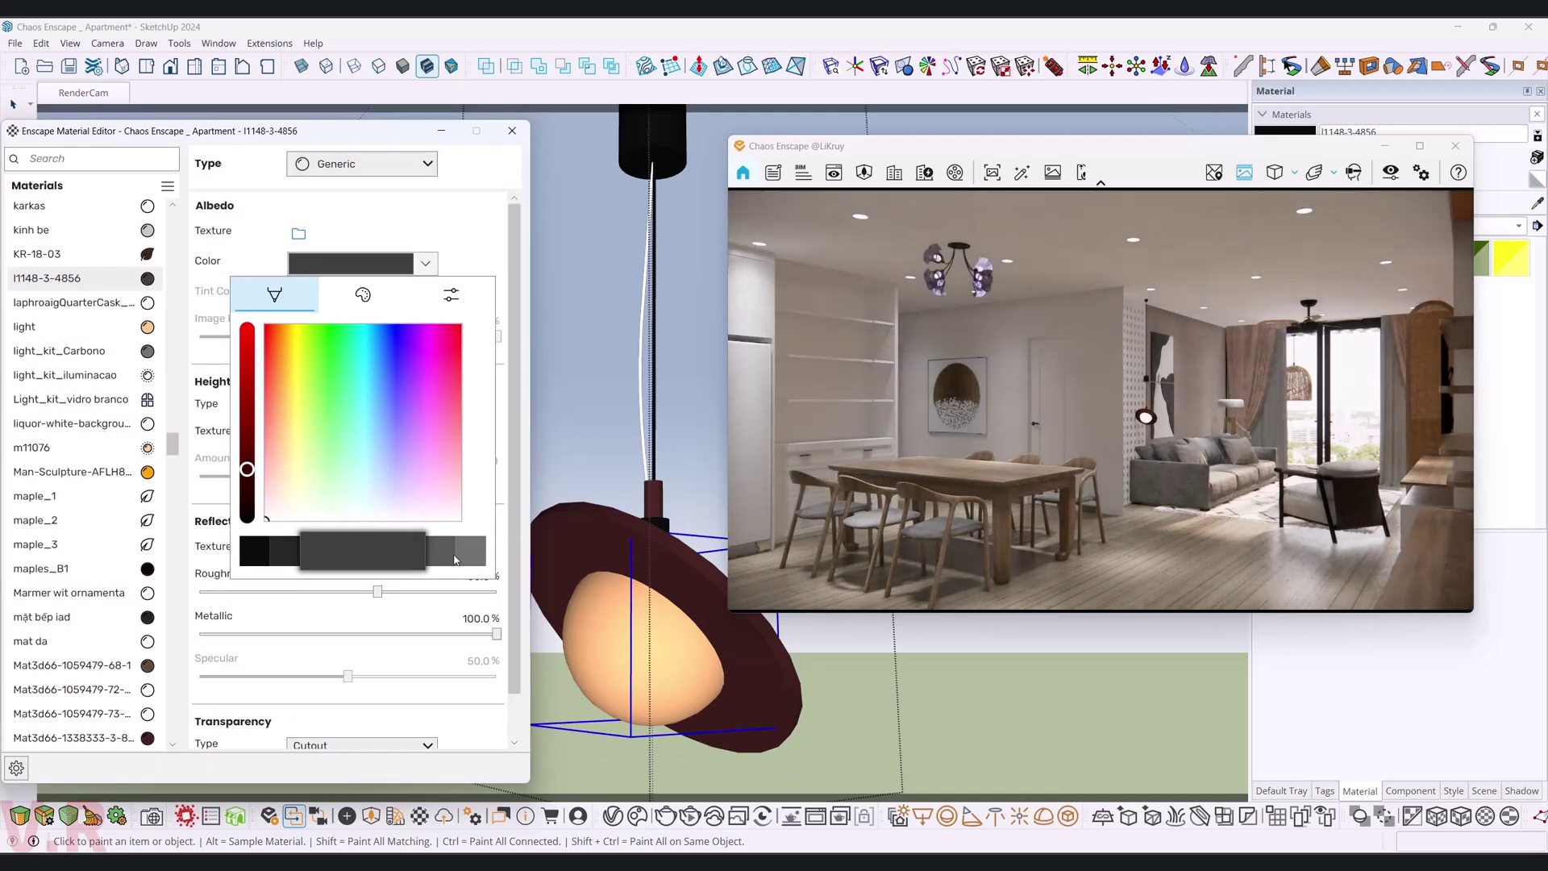
mouse_move(573, 543)
middle_down()
mouse_move(759, 595)
mouse_move(131, 172)
middle_up()
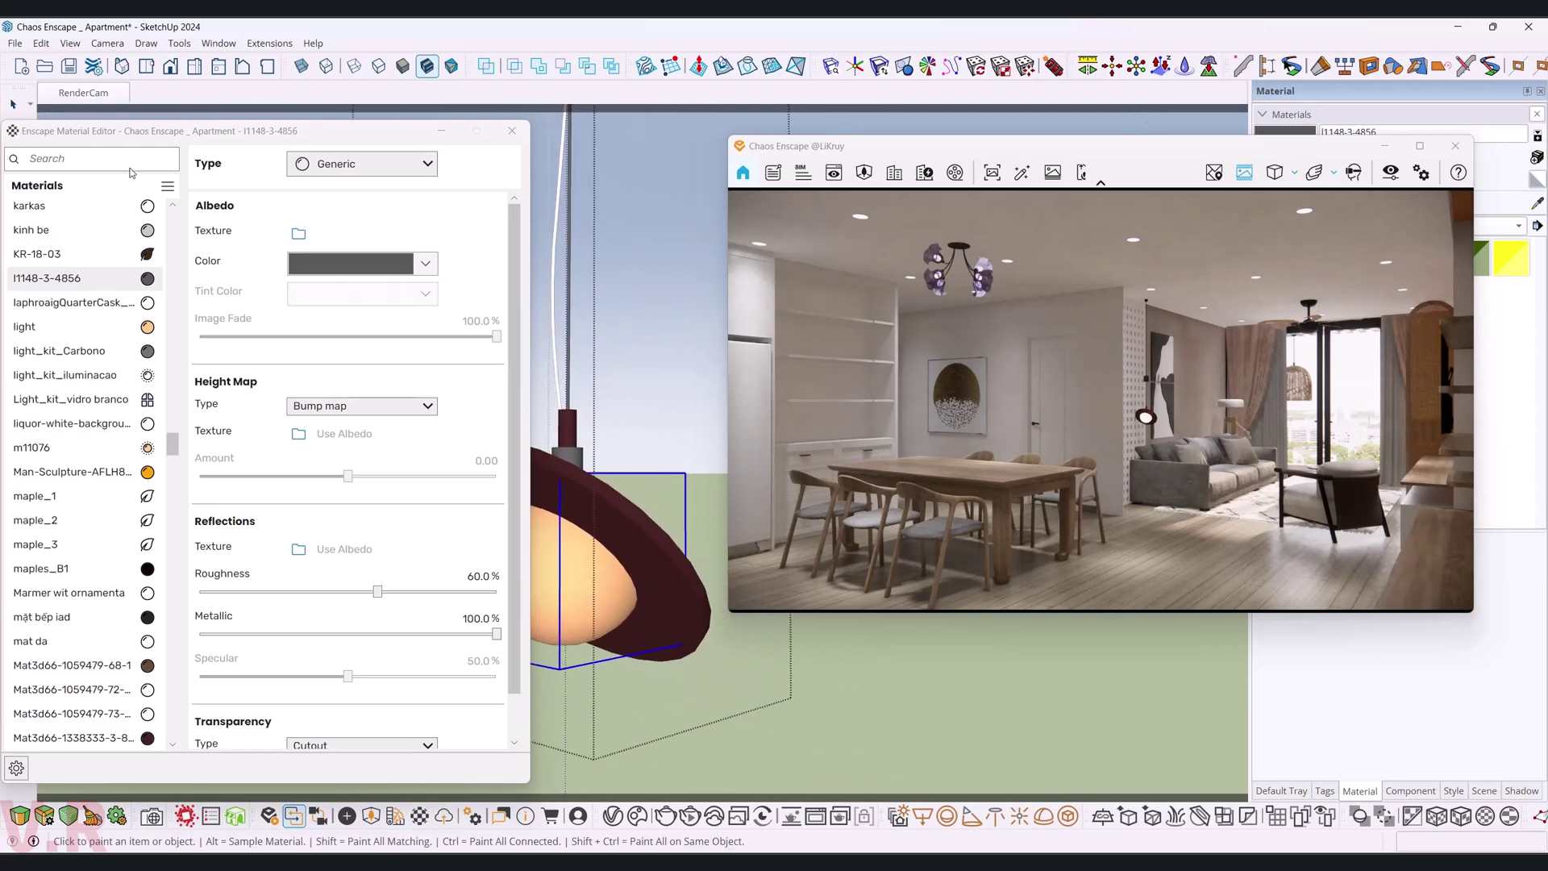
click(105, 100)
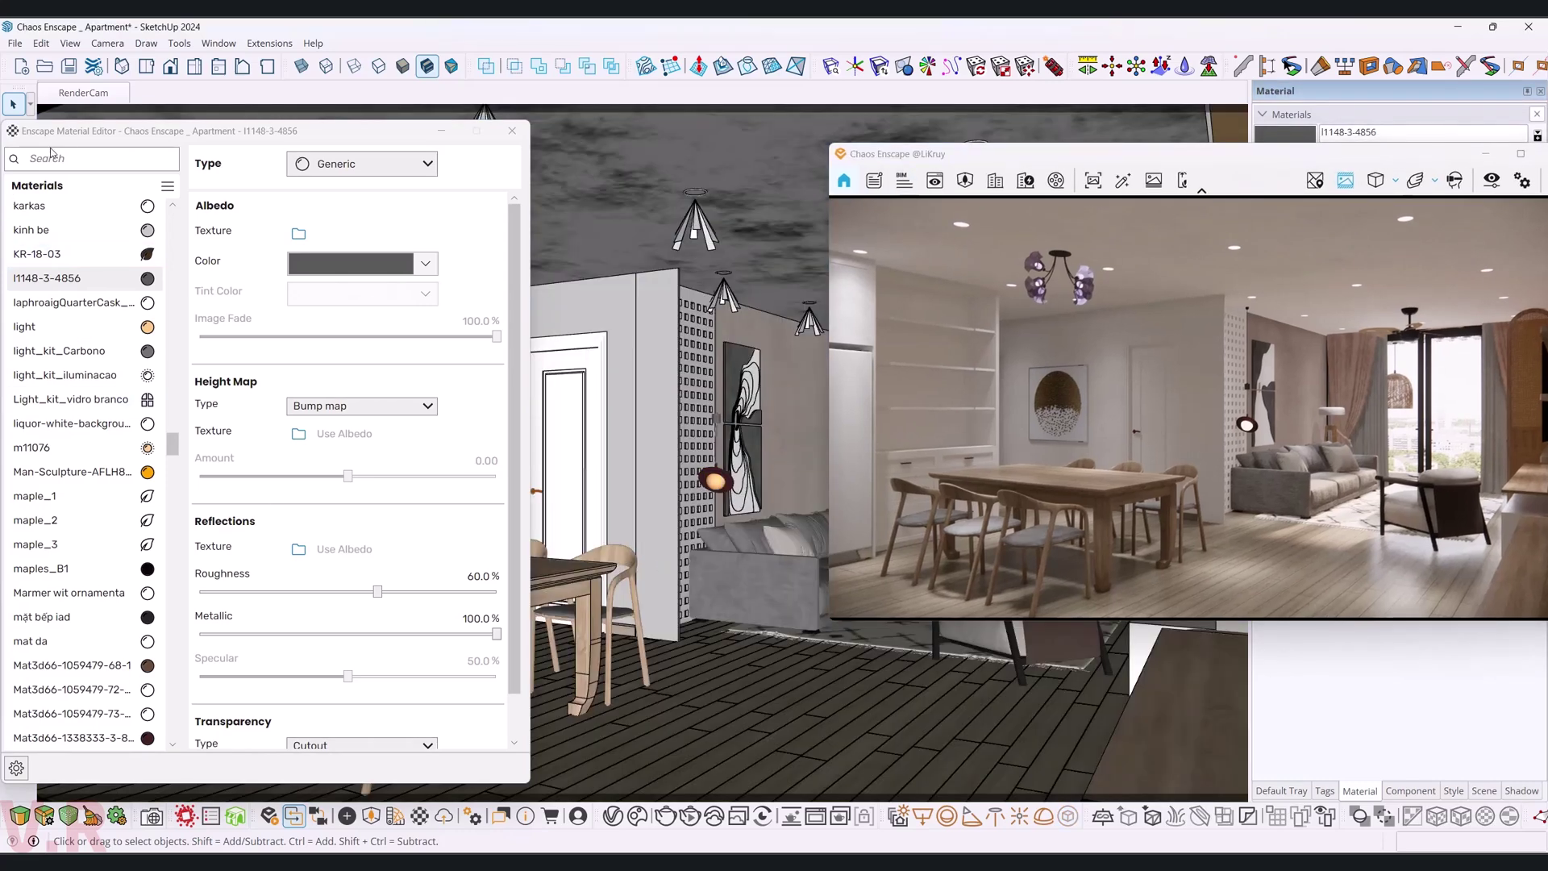
- Sample the Curtain_Transparent_01_10cm#1 material into the Enscape editor with the Paint Bucket
click(18, 152)
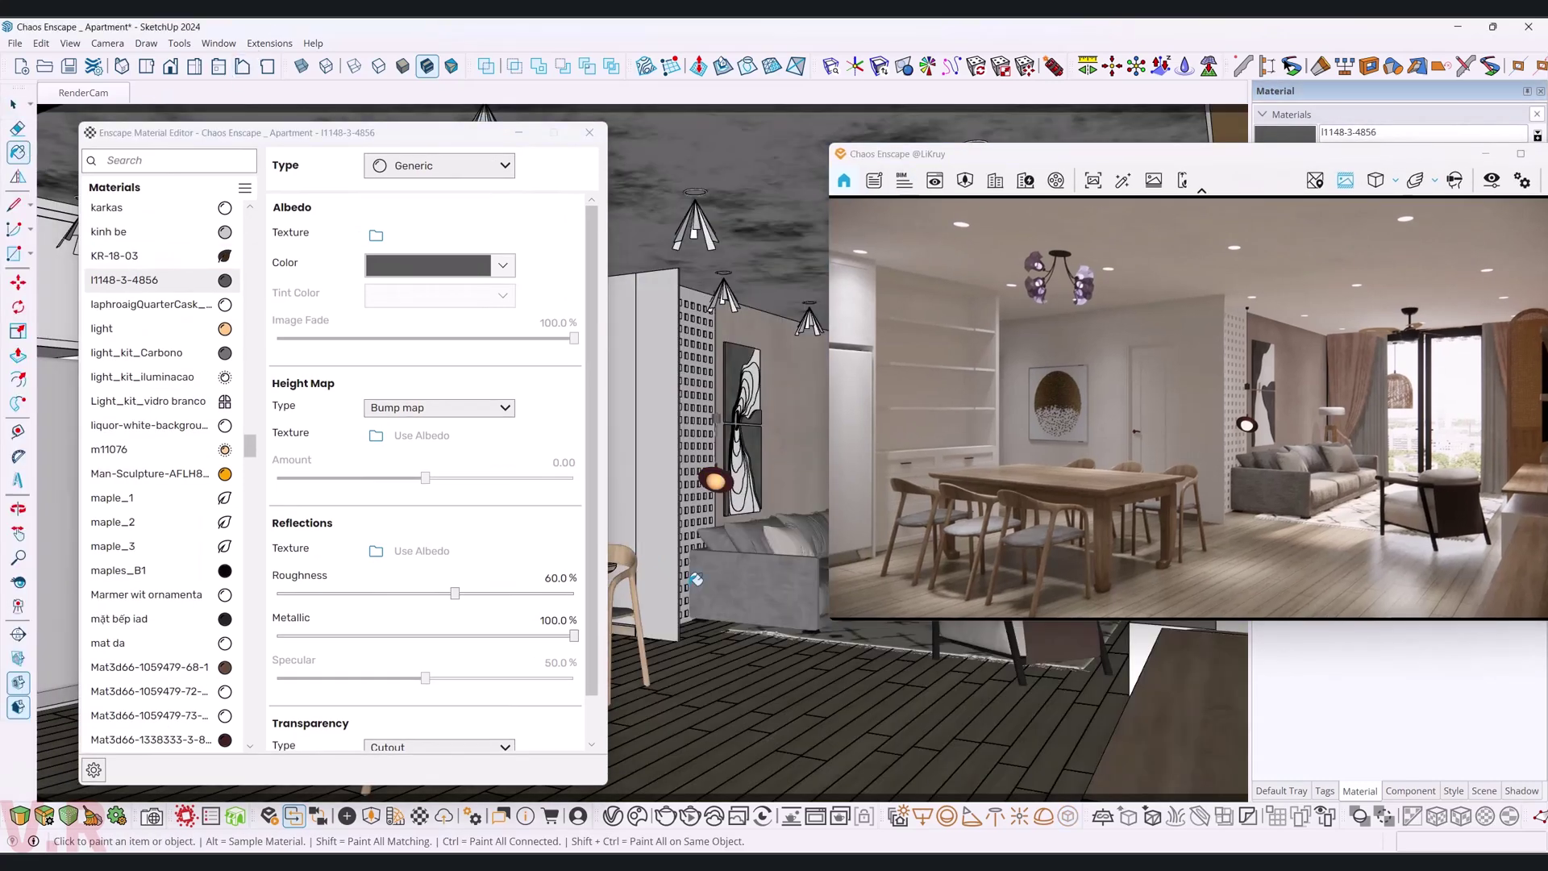
click(1088, 176)
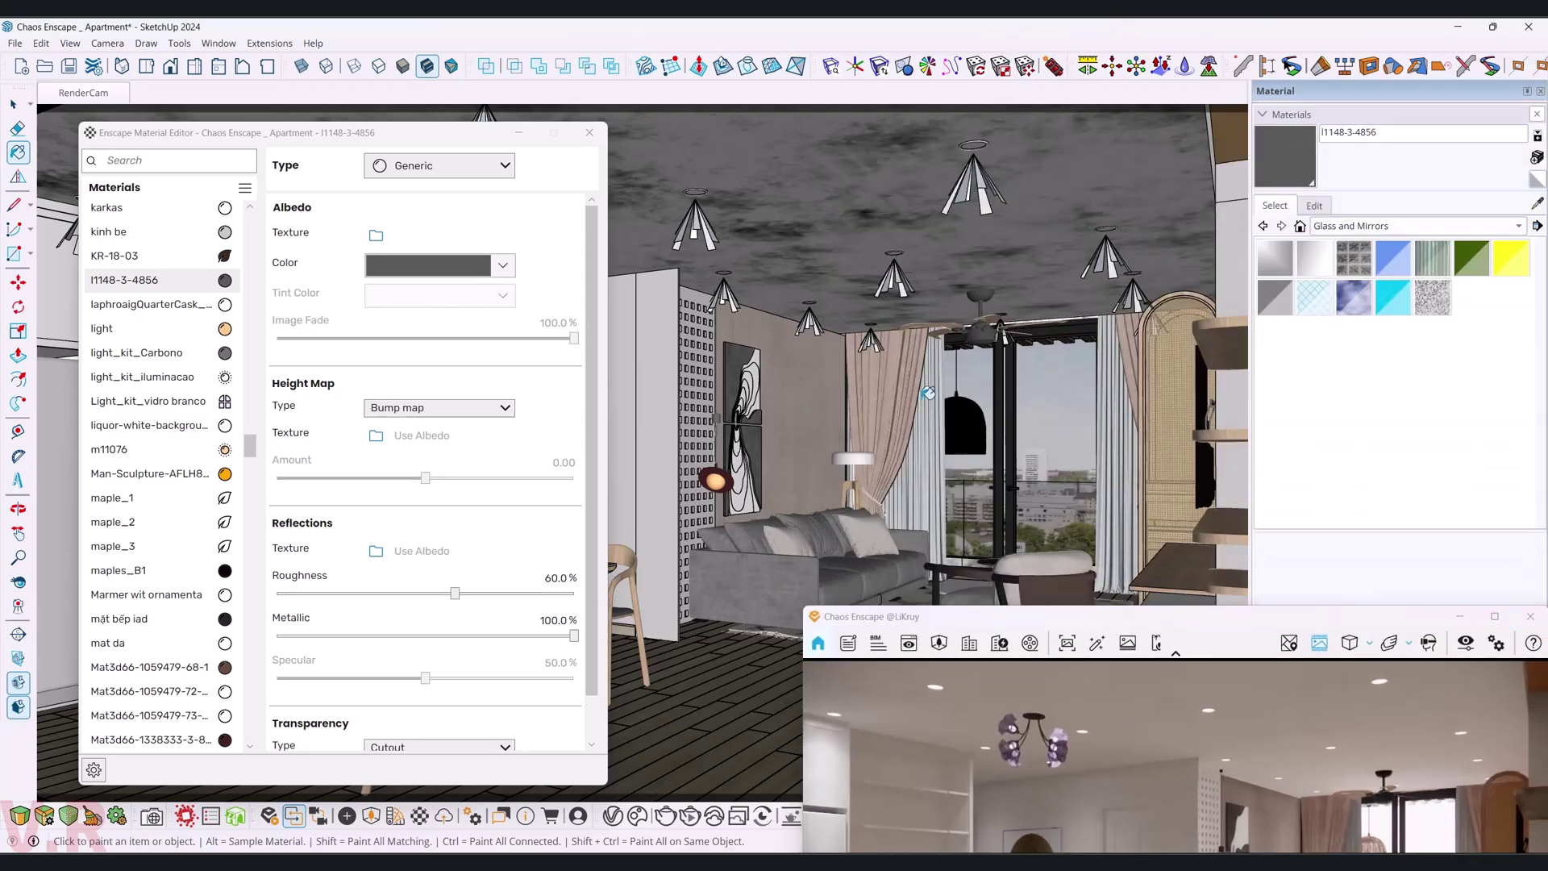
alt+click(928, 457)
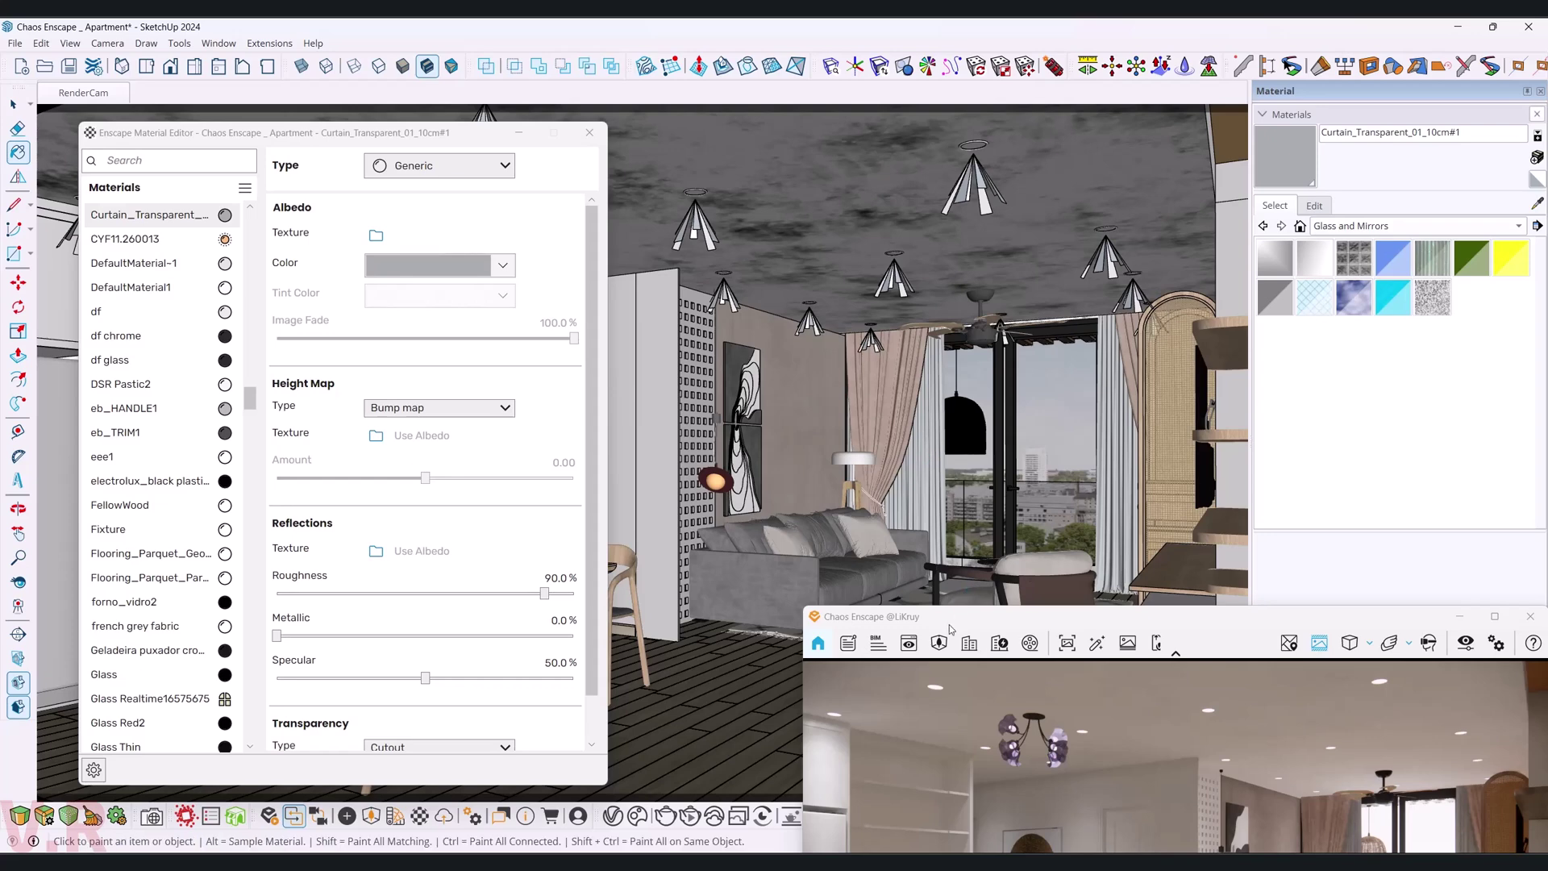
drag(950, 626, 862, 193)
- Switch the curtain material to the Foliage type with a paler grey albedo colour
click(439, 165)
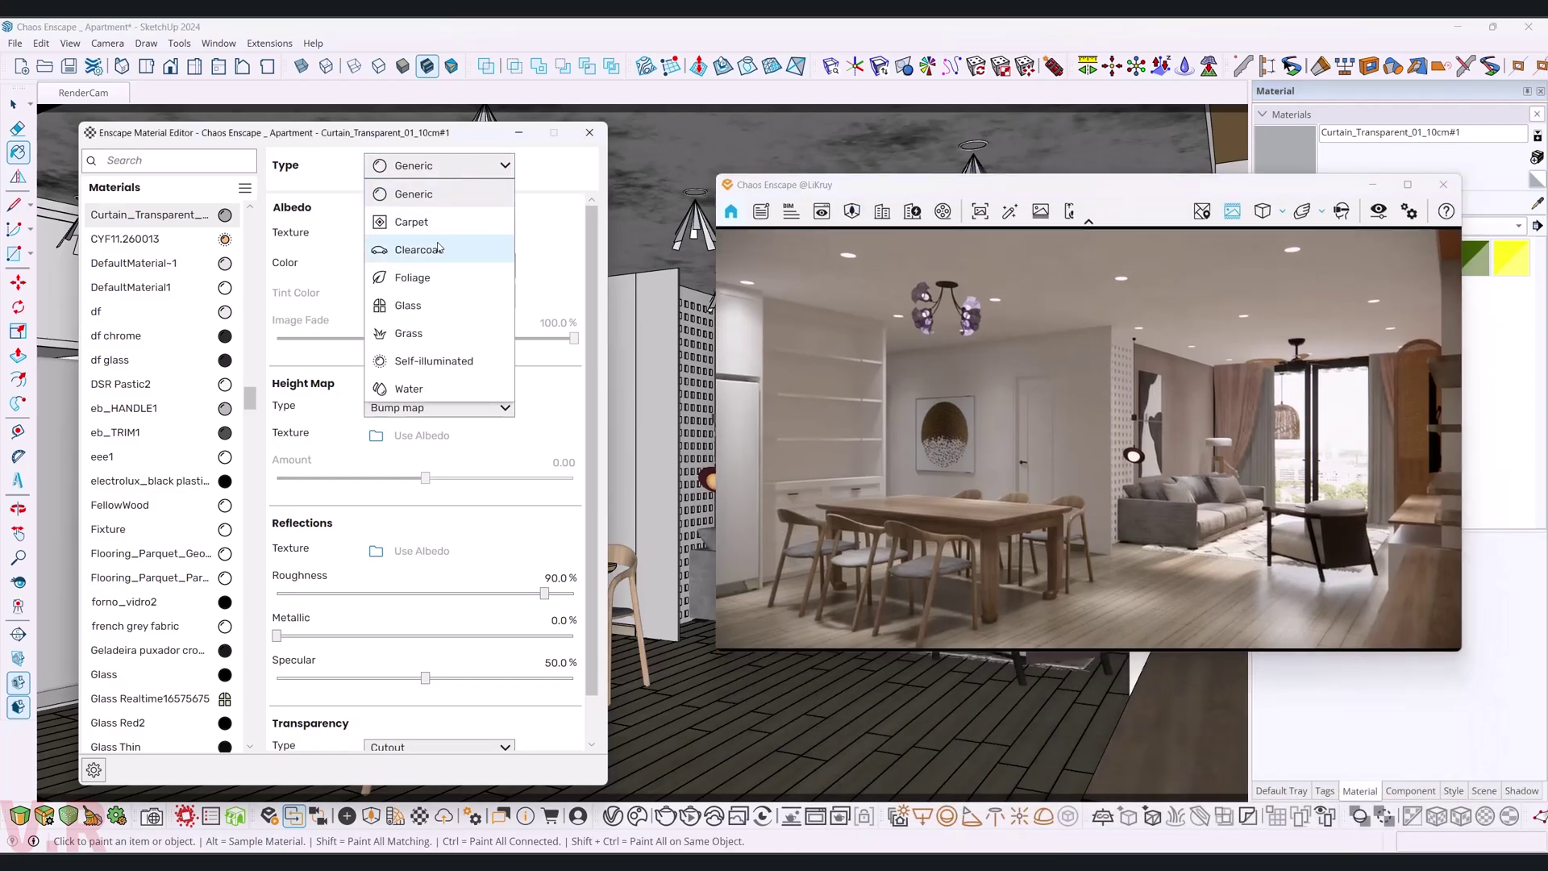
click(429, 283)
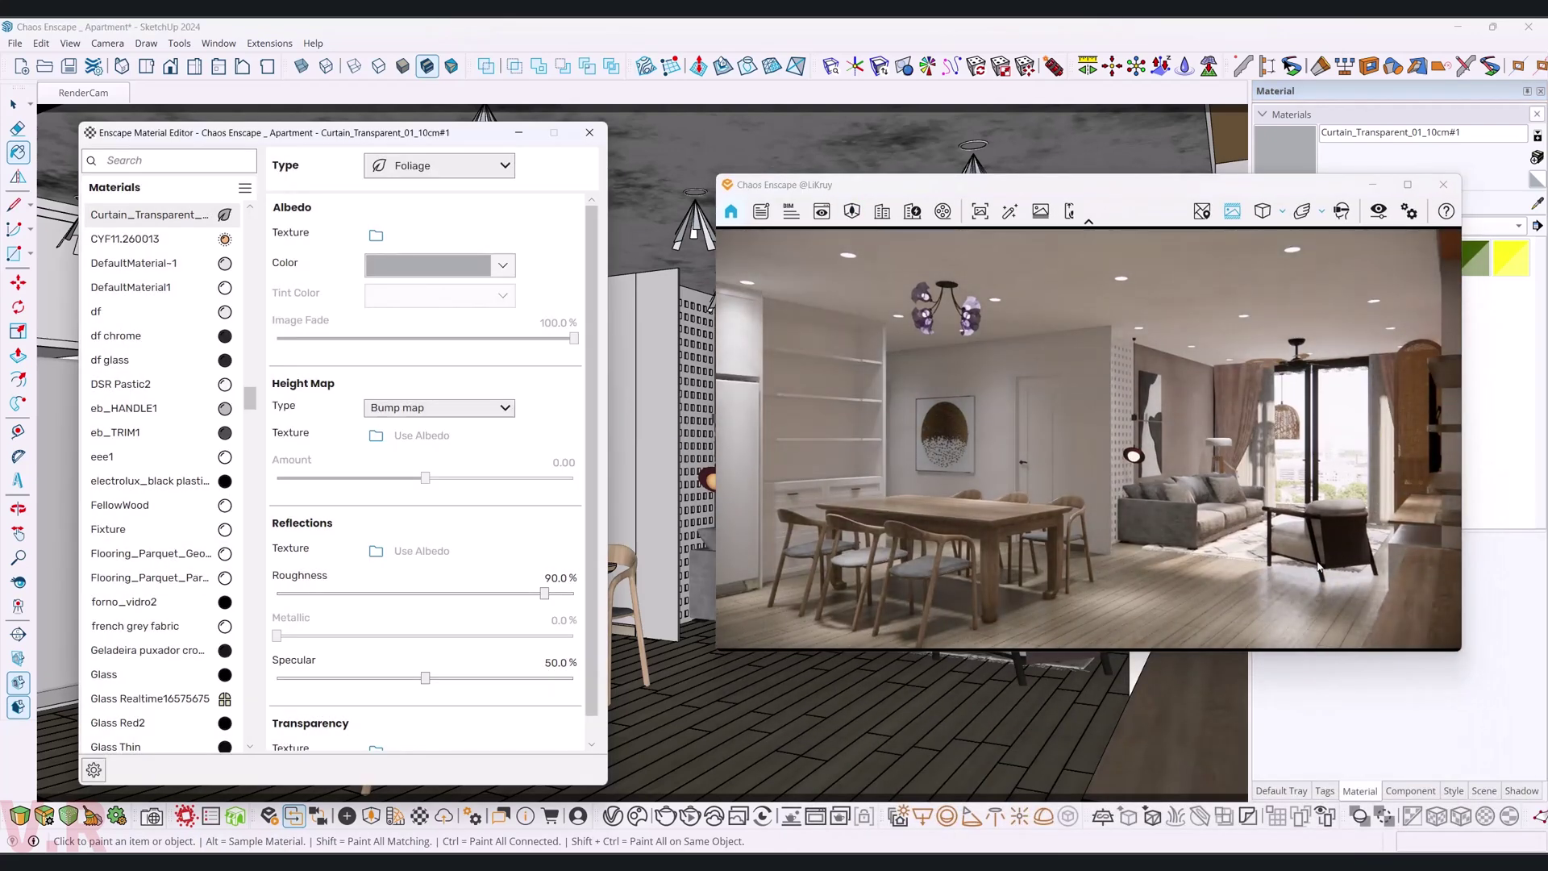
click(495, 259)
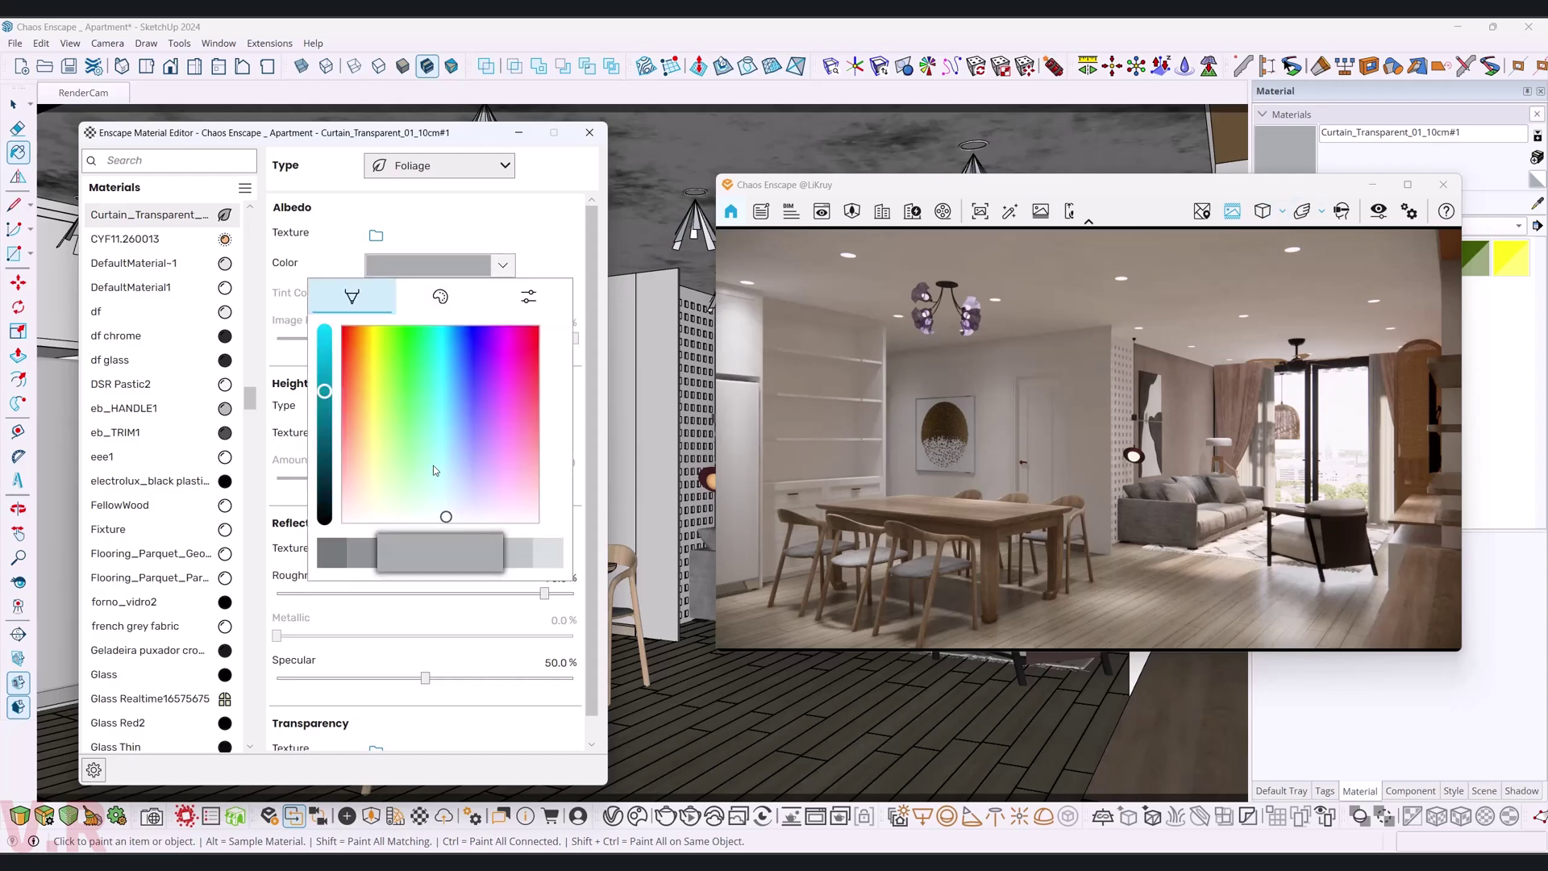
click(535, 556)
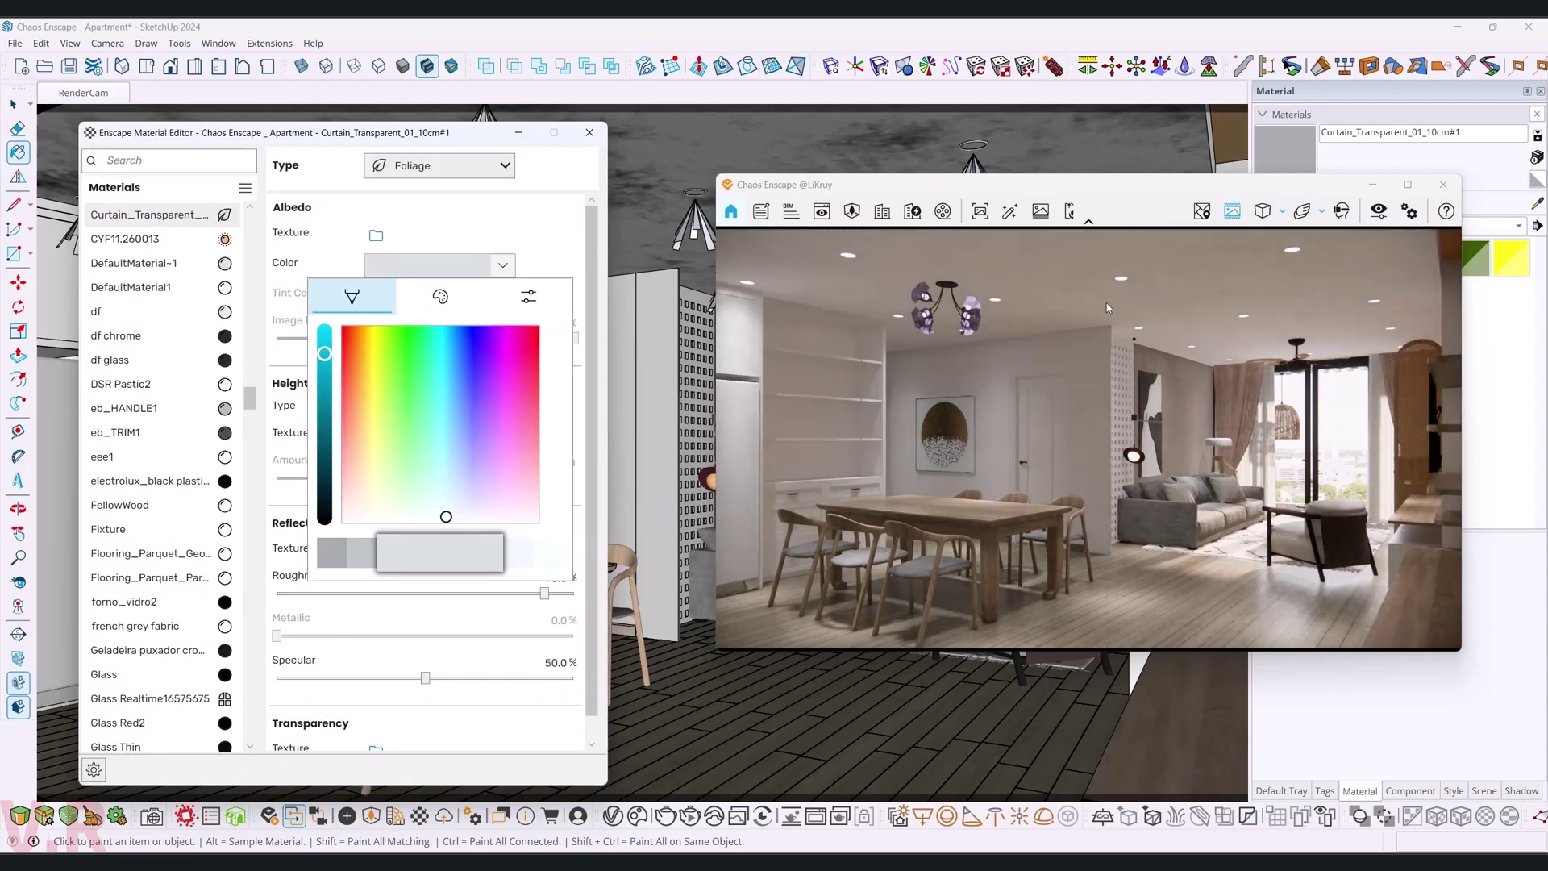
mouse_move(1075, 184)
mouse_down()
mouse_move(1125, 254)
mouse_move(1088, 620)
mouse_up()
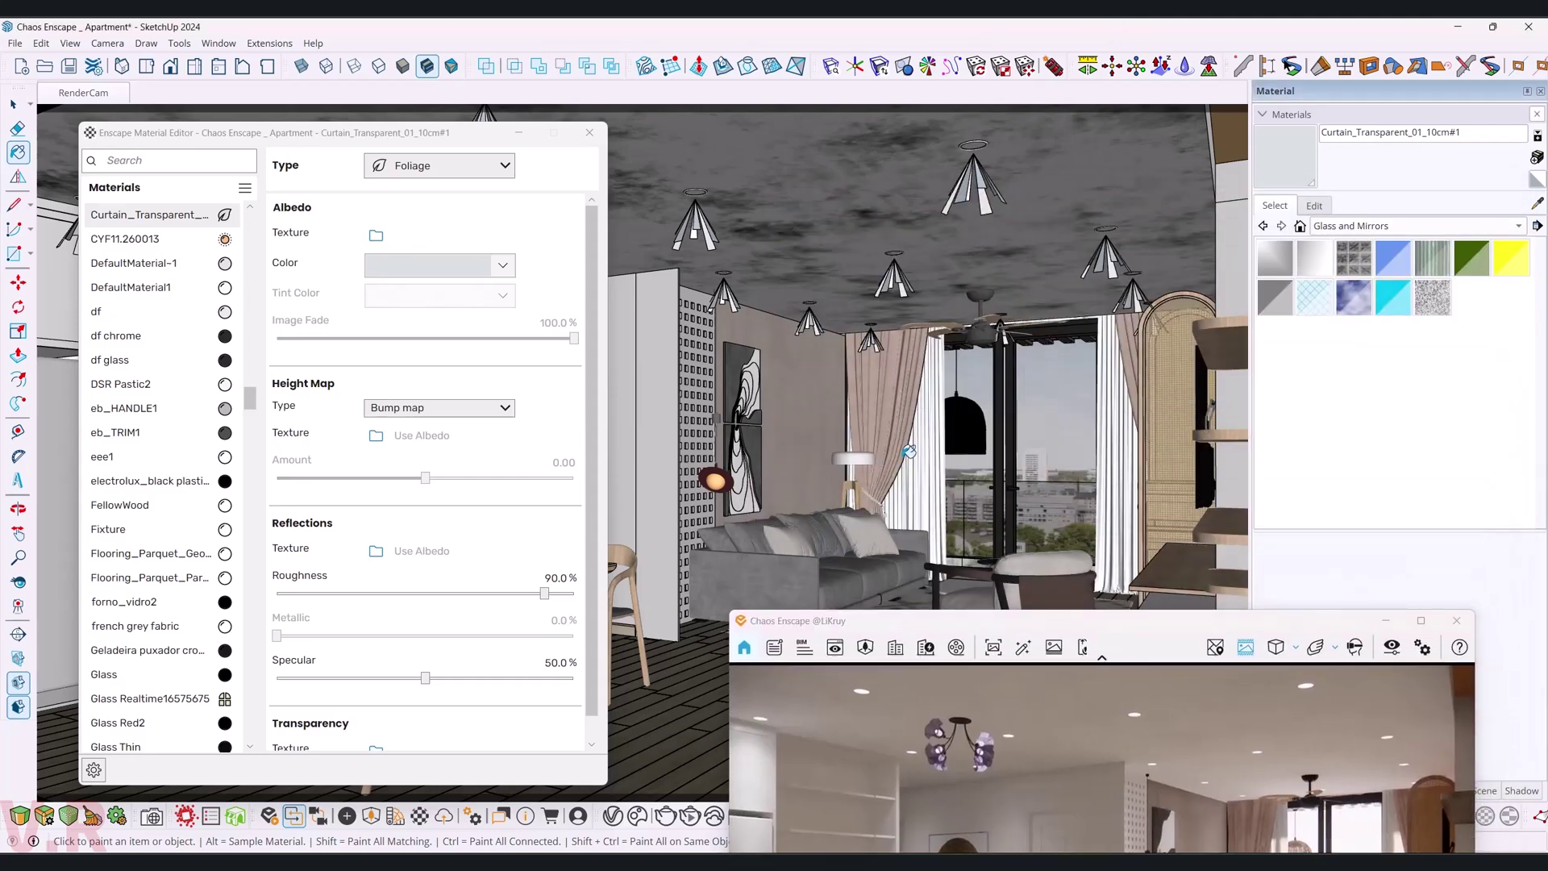
- Load Material-57 and set its roughness to 80% and metallic to 15%
click(887, 425)
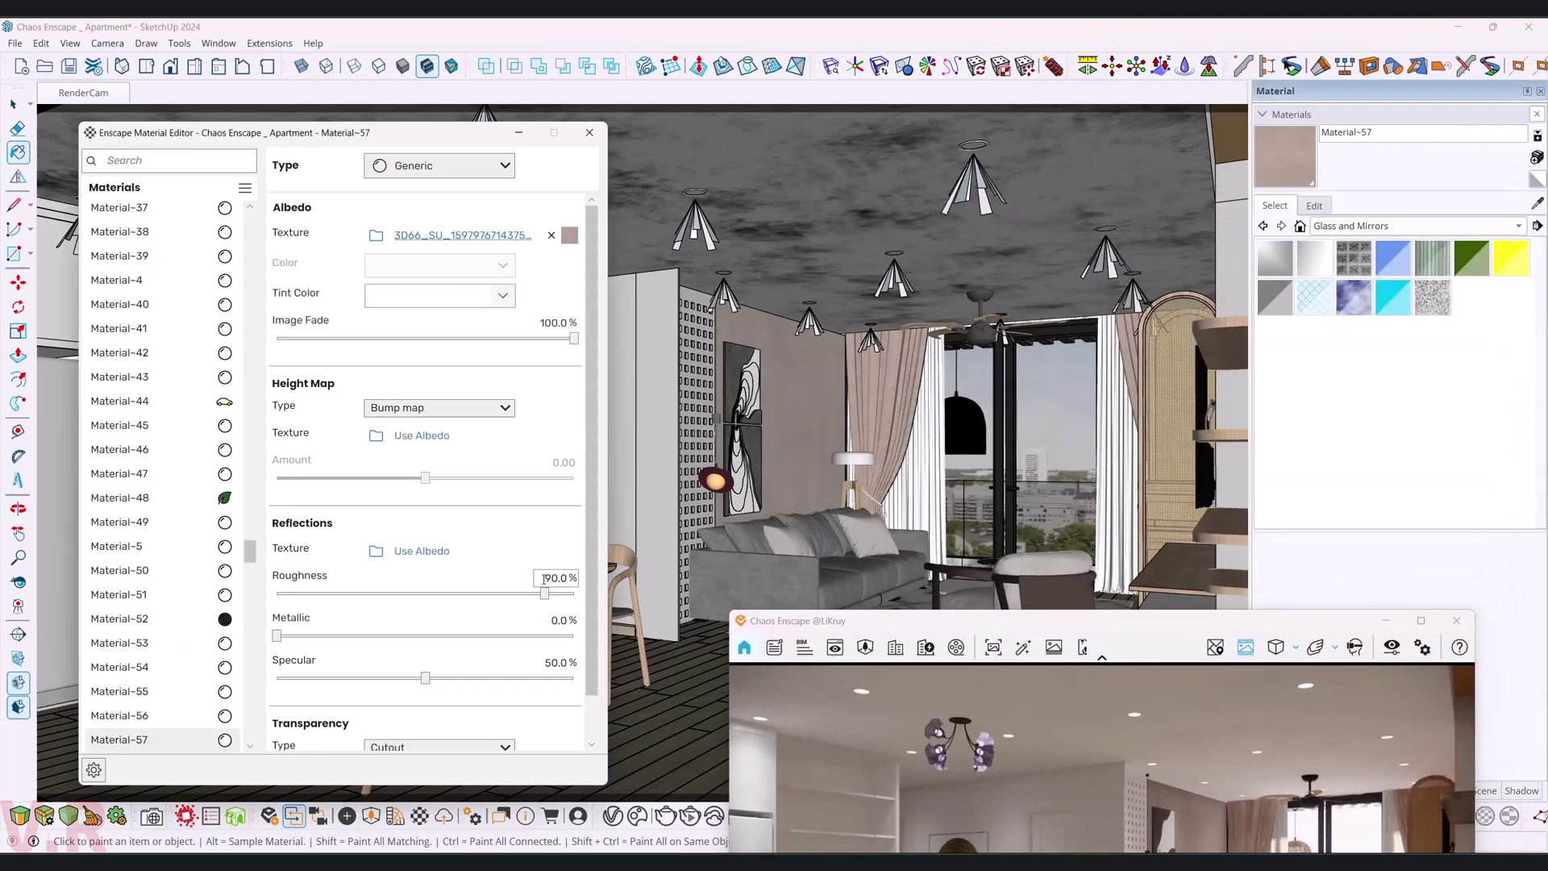
text(80)
key(Return)
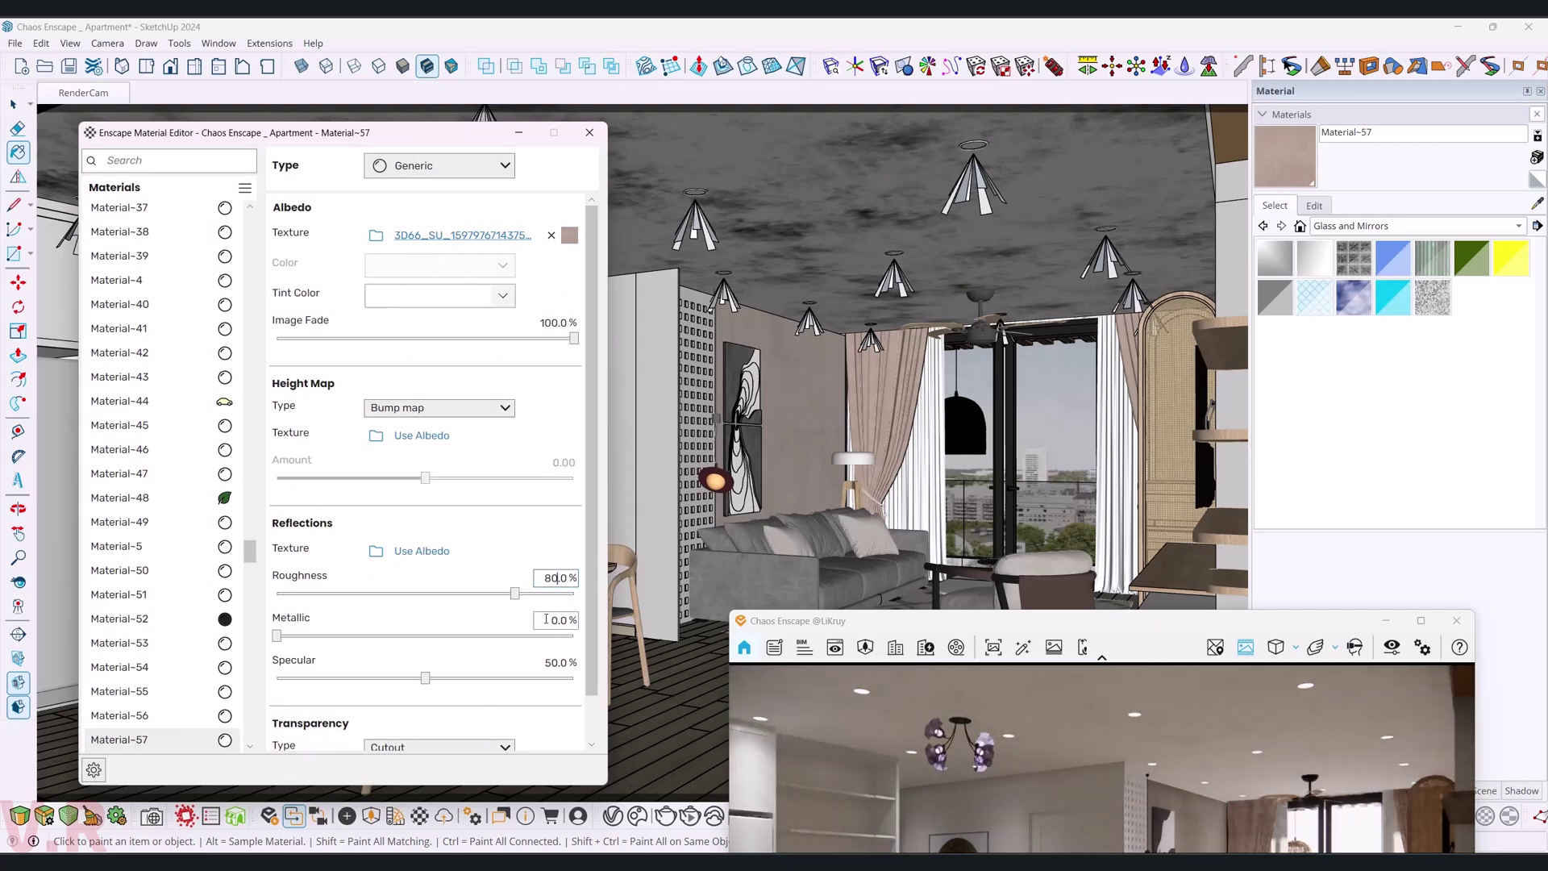
click(564, 620)
text(15)
key(Return)
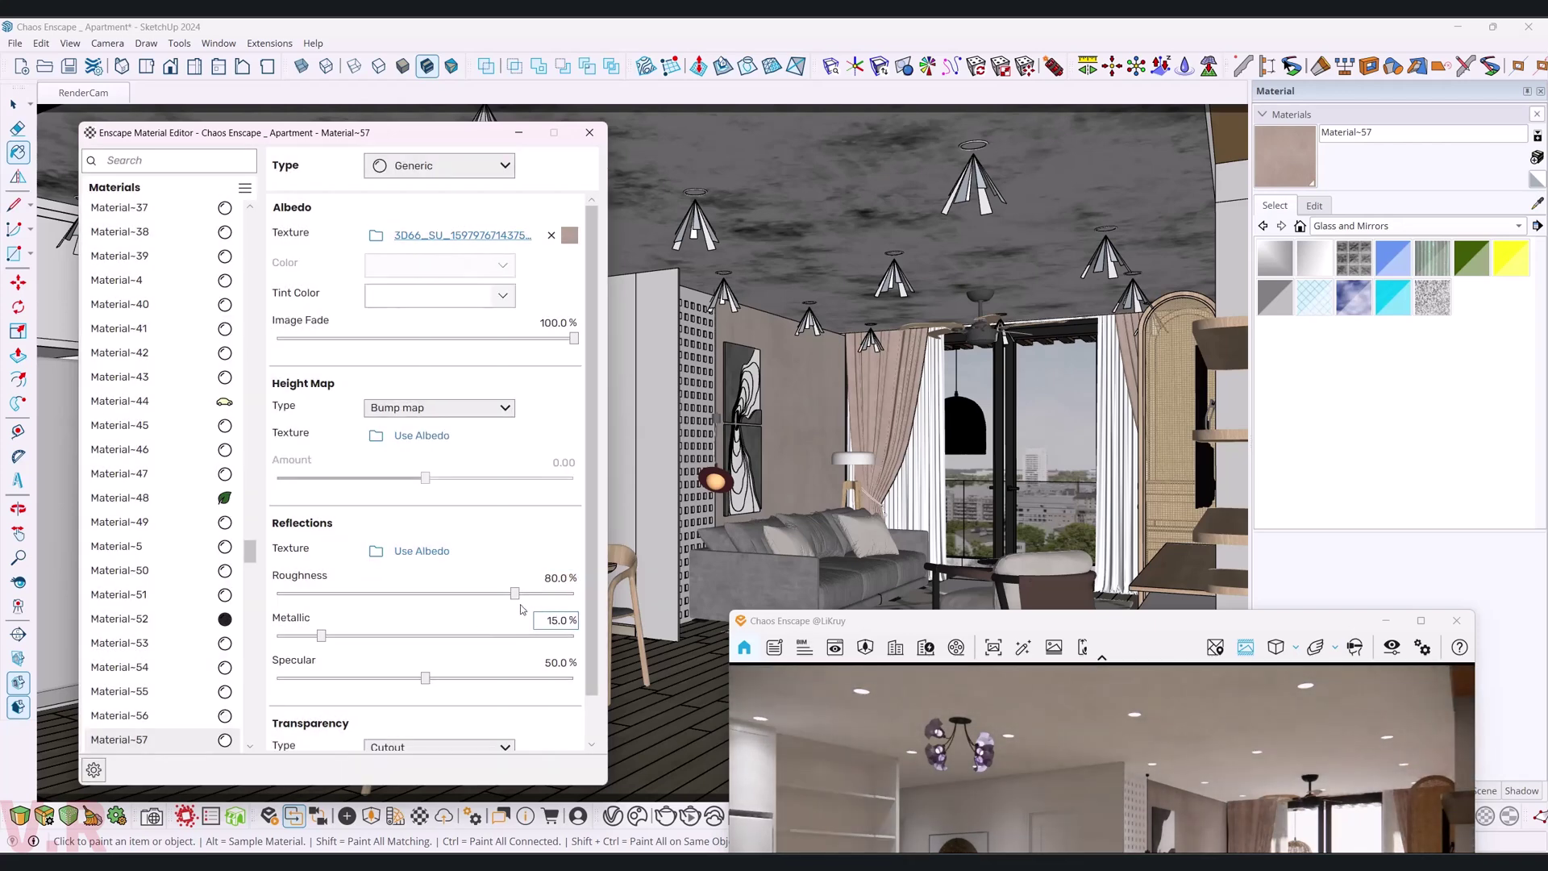
drag(978, 659, 995, 206)
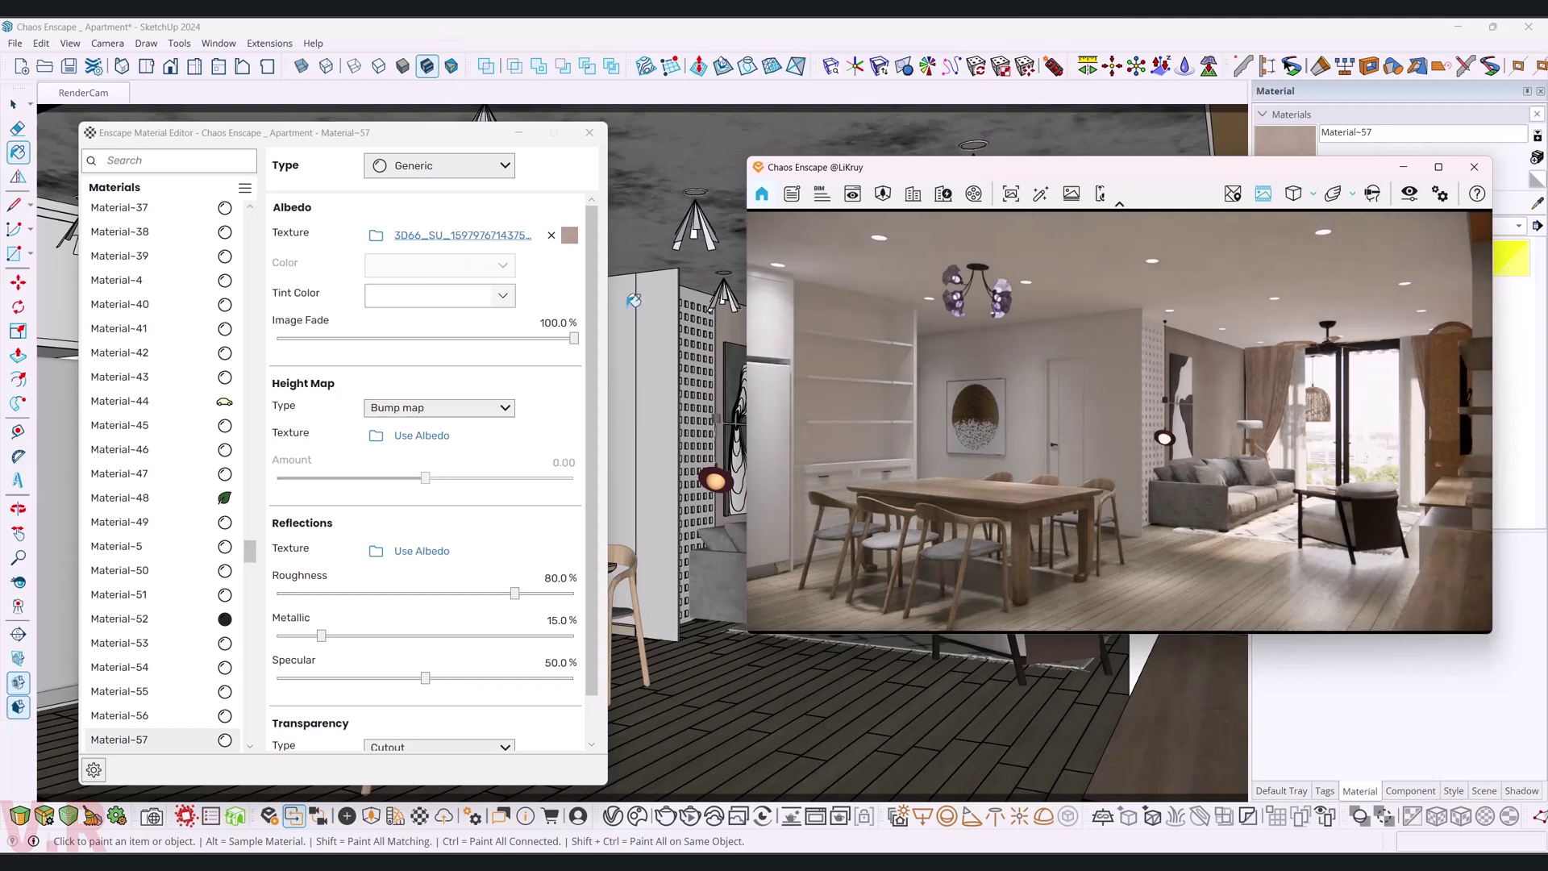
- Set Material-57's albedo texture brightness to 85% and use that texture as its bump map
click(568, 238)
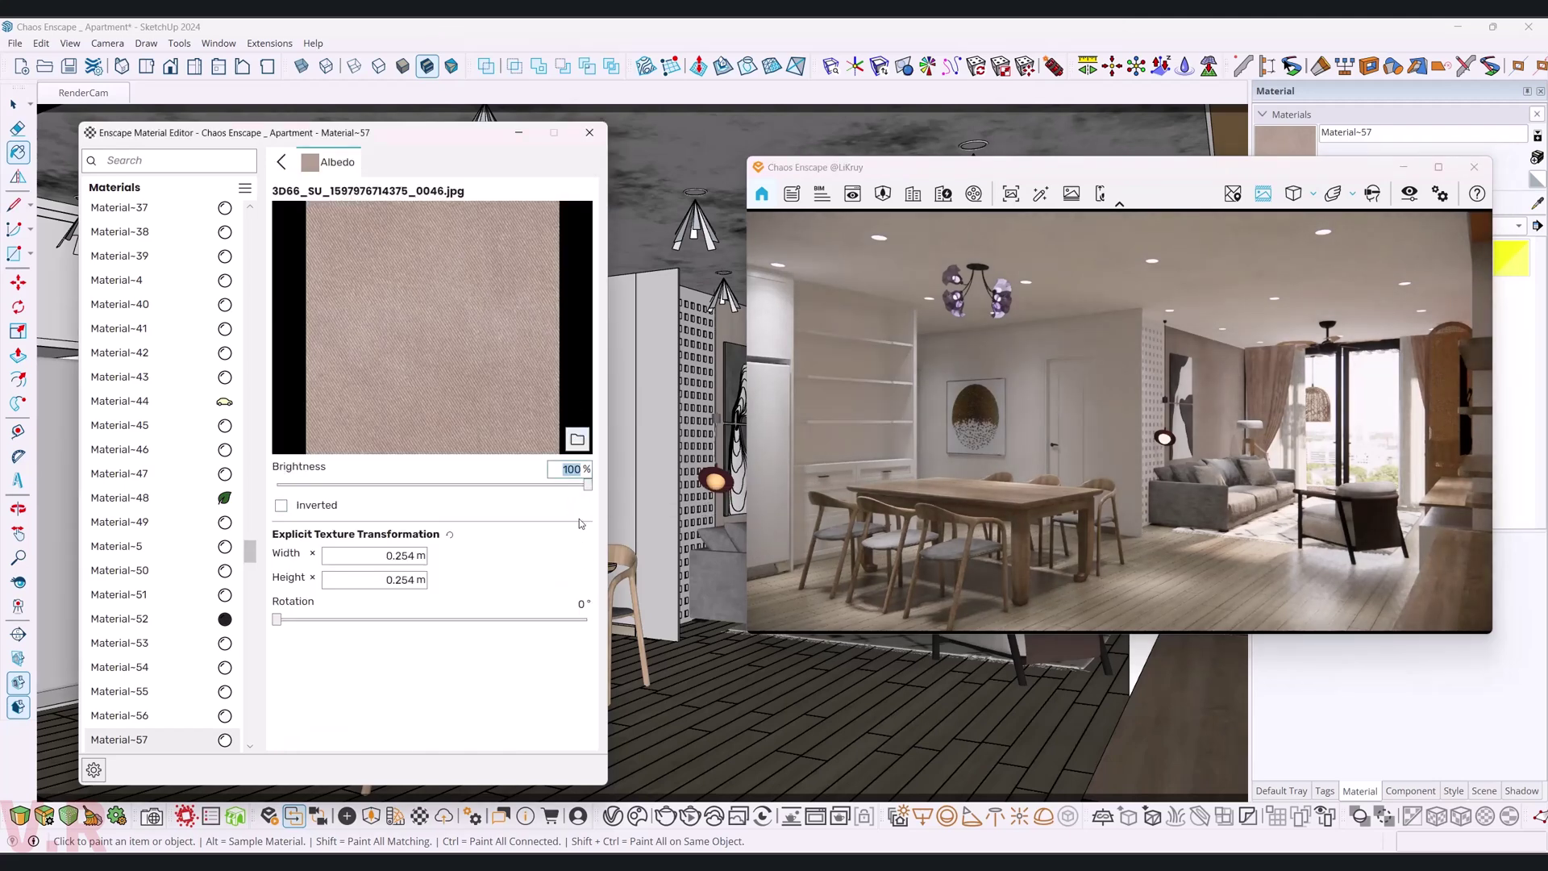
text(85)
key(Return)
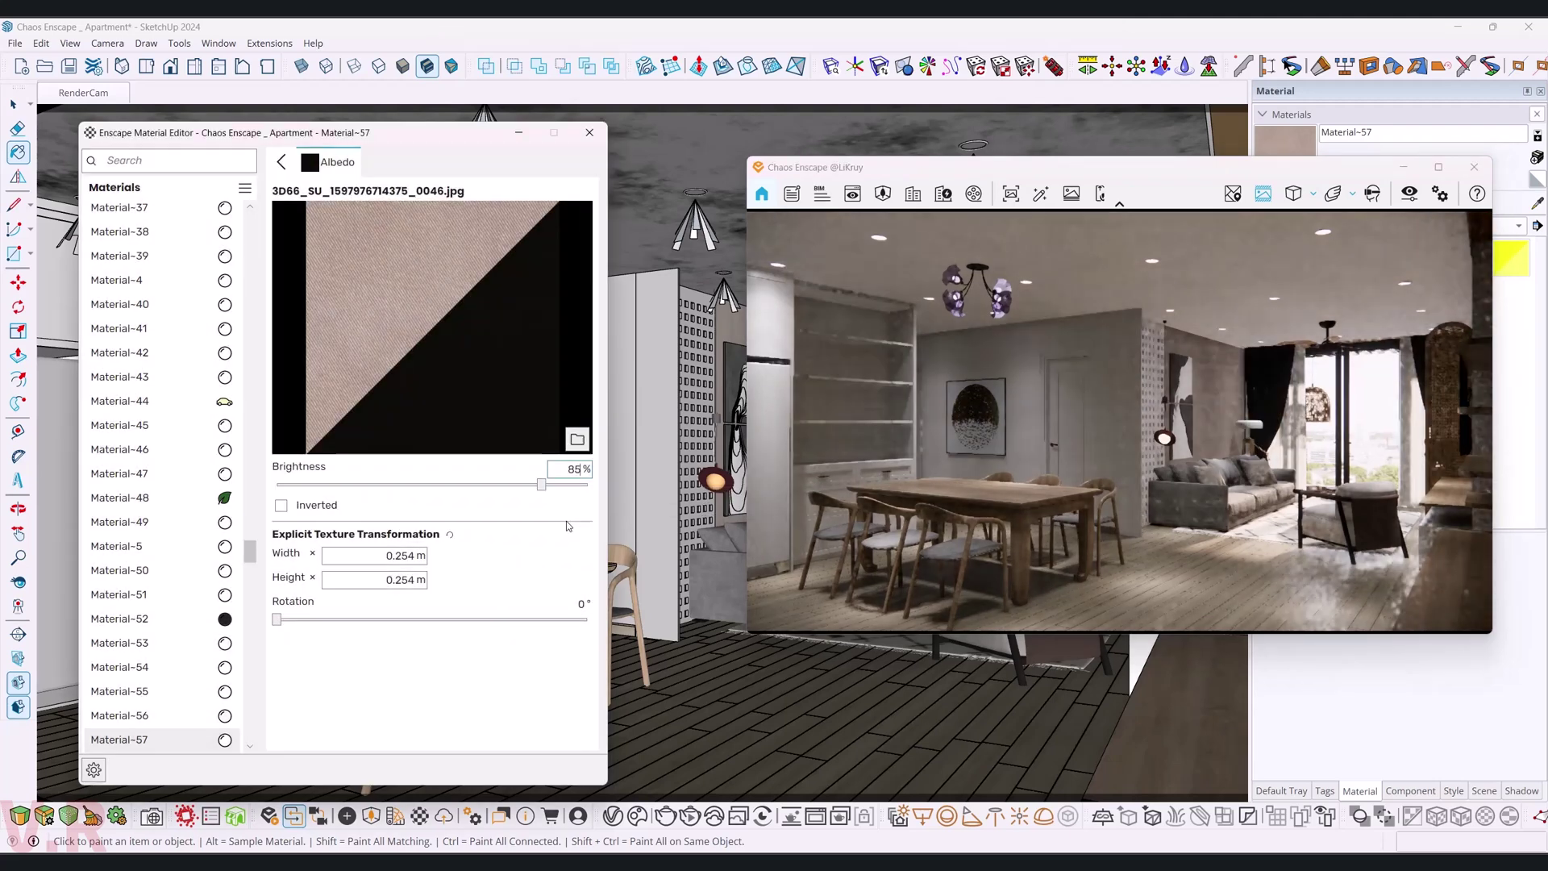
click(283, 163)
click(431, 440)
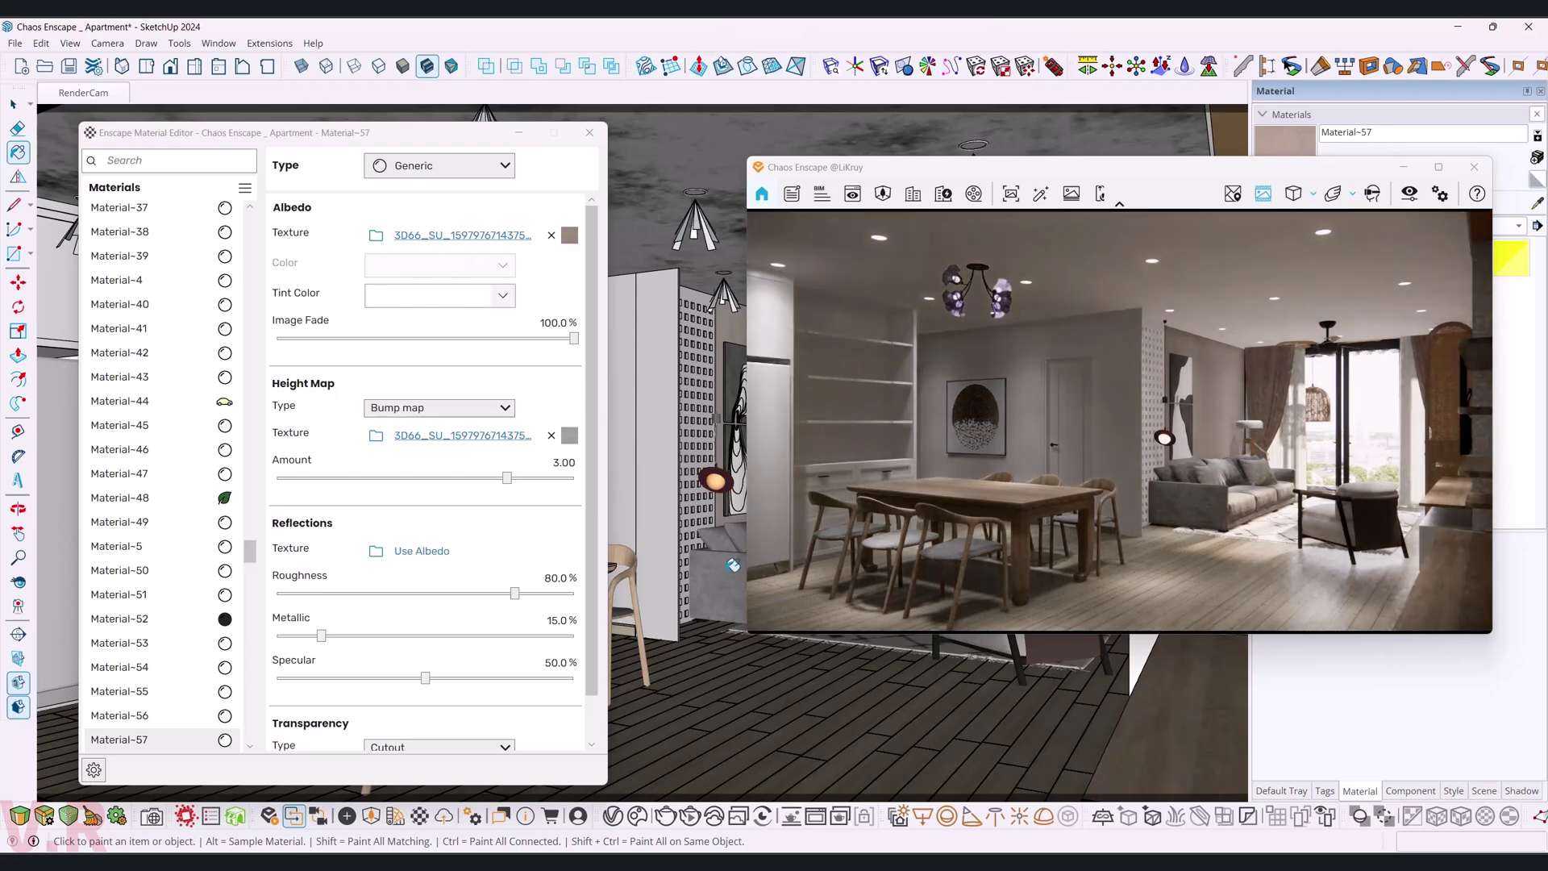
alt+click(715, 574)
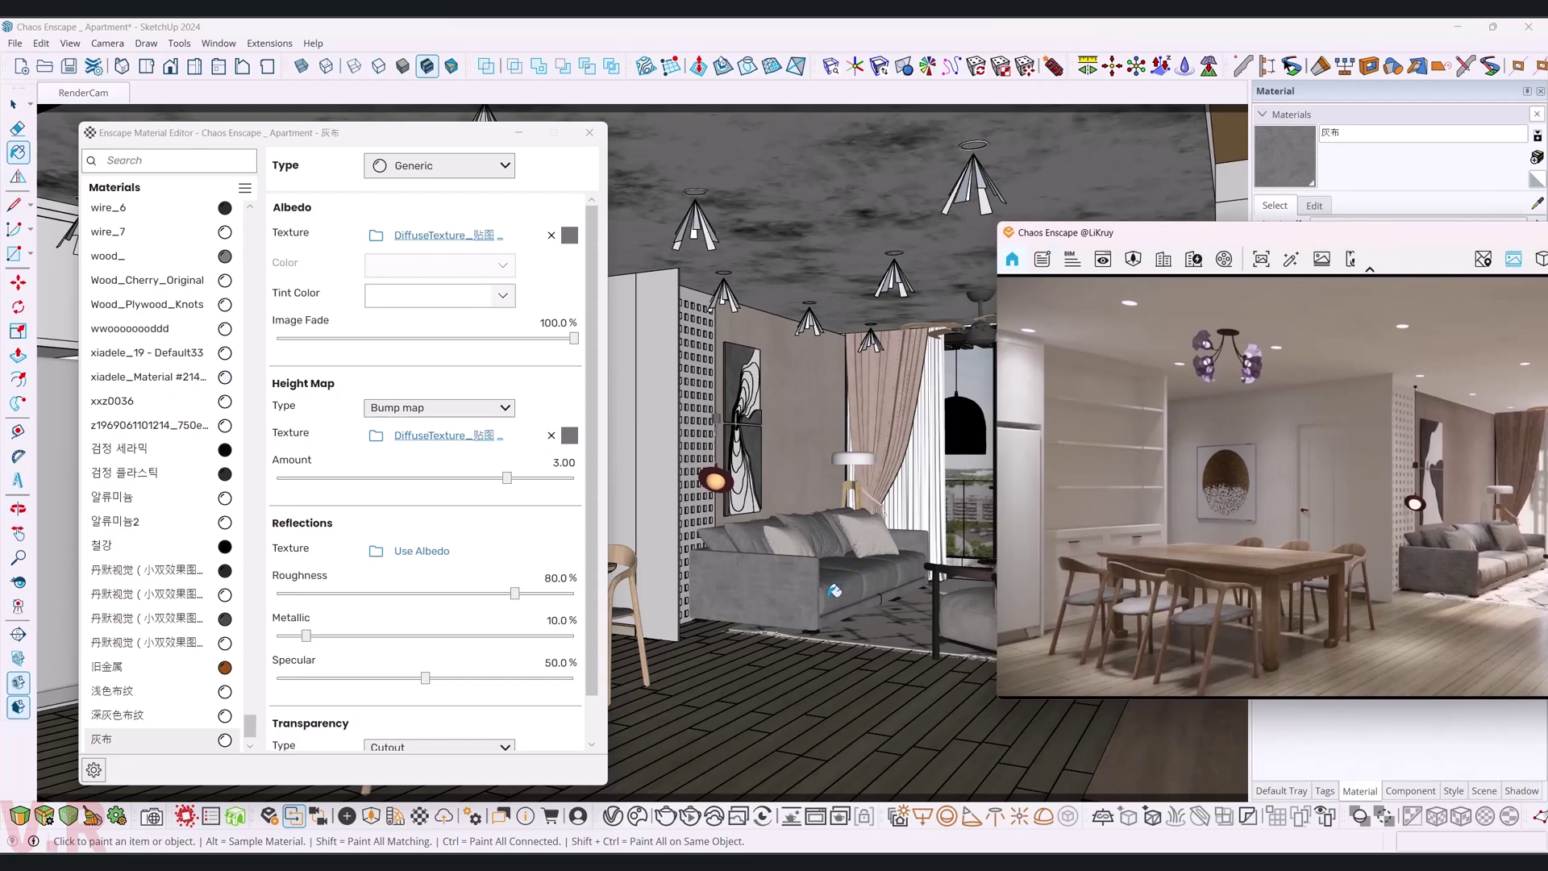
scroll(834, 591, up, 2)
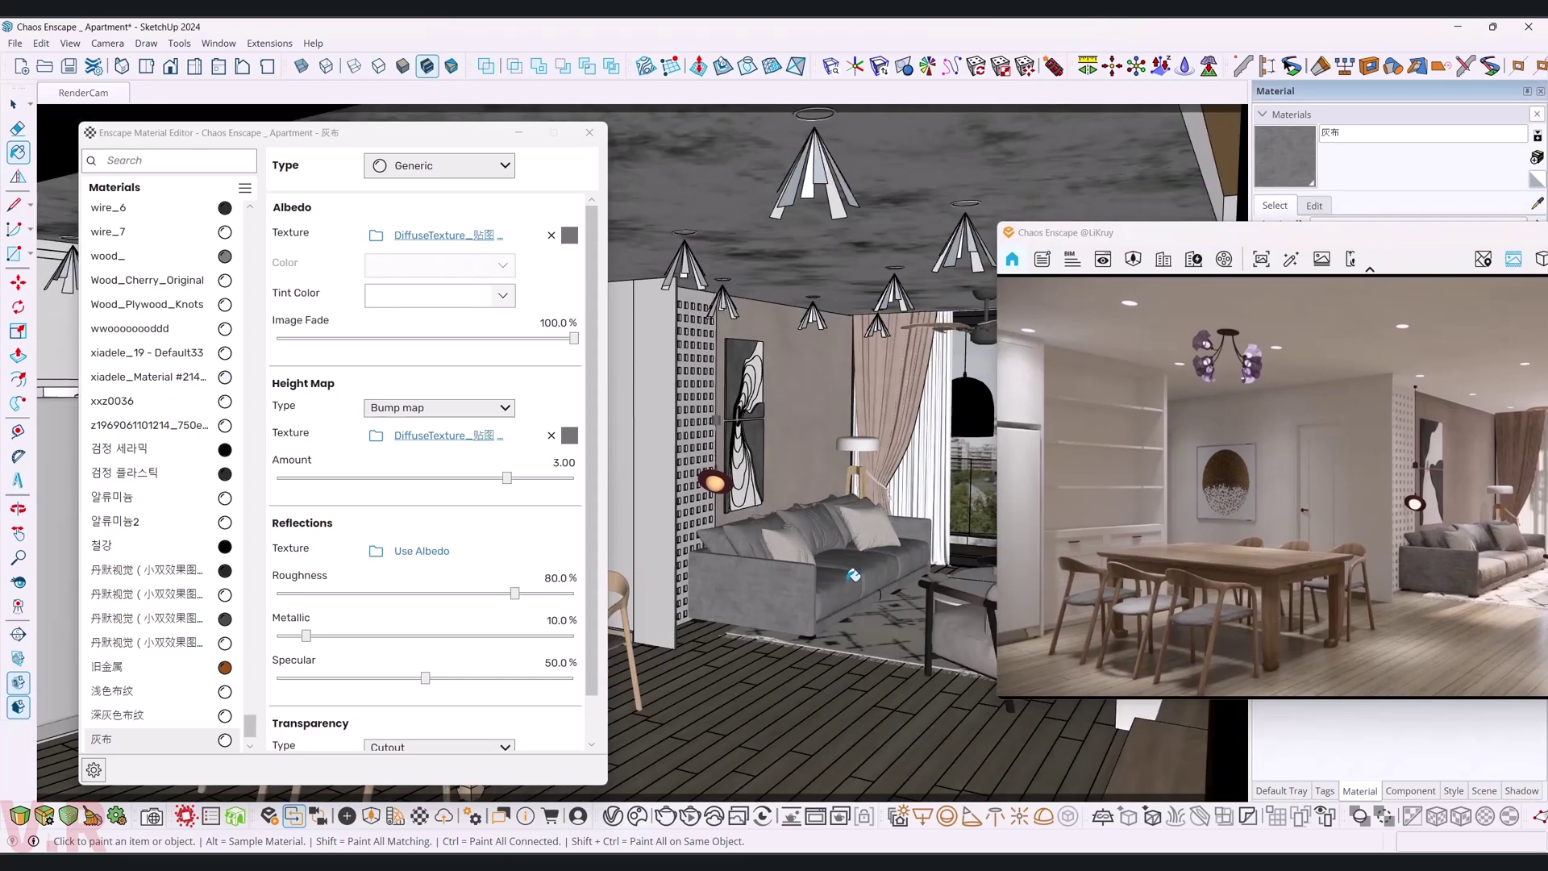
scroll(838, 587, up, 2)
scroll(845, 581, up, 2)
scroll(853, 575, up, 2)
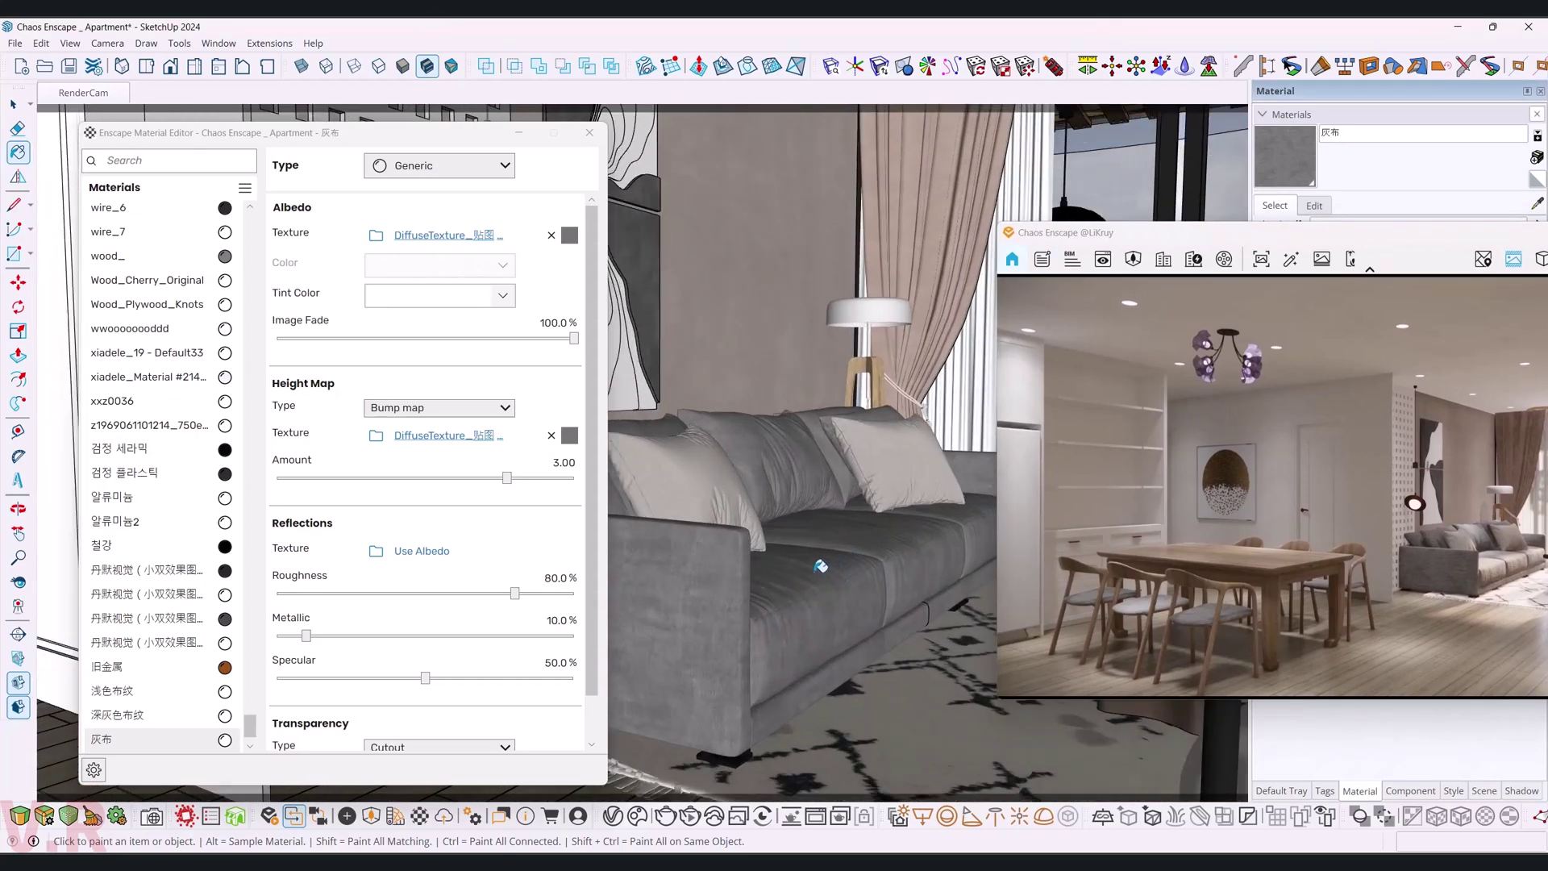
scroll(821, 566, up, 2)
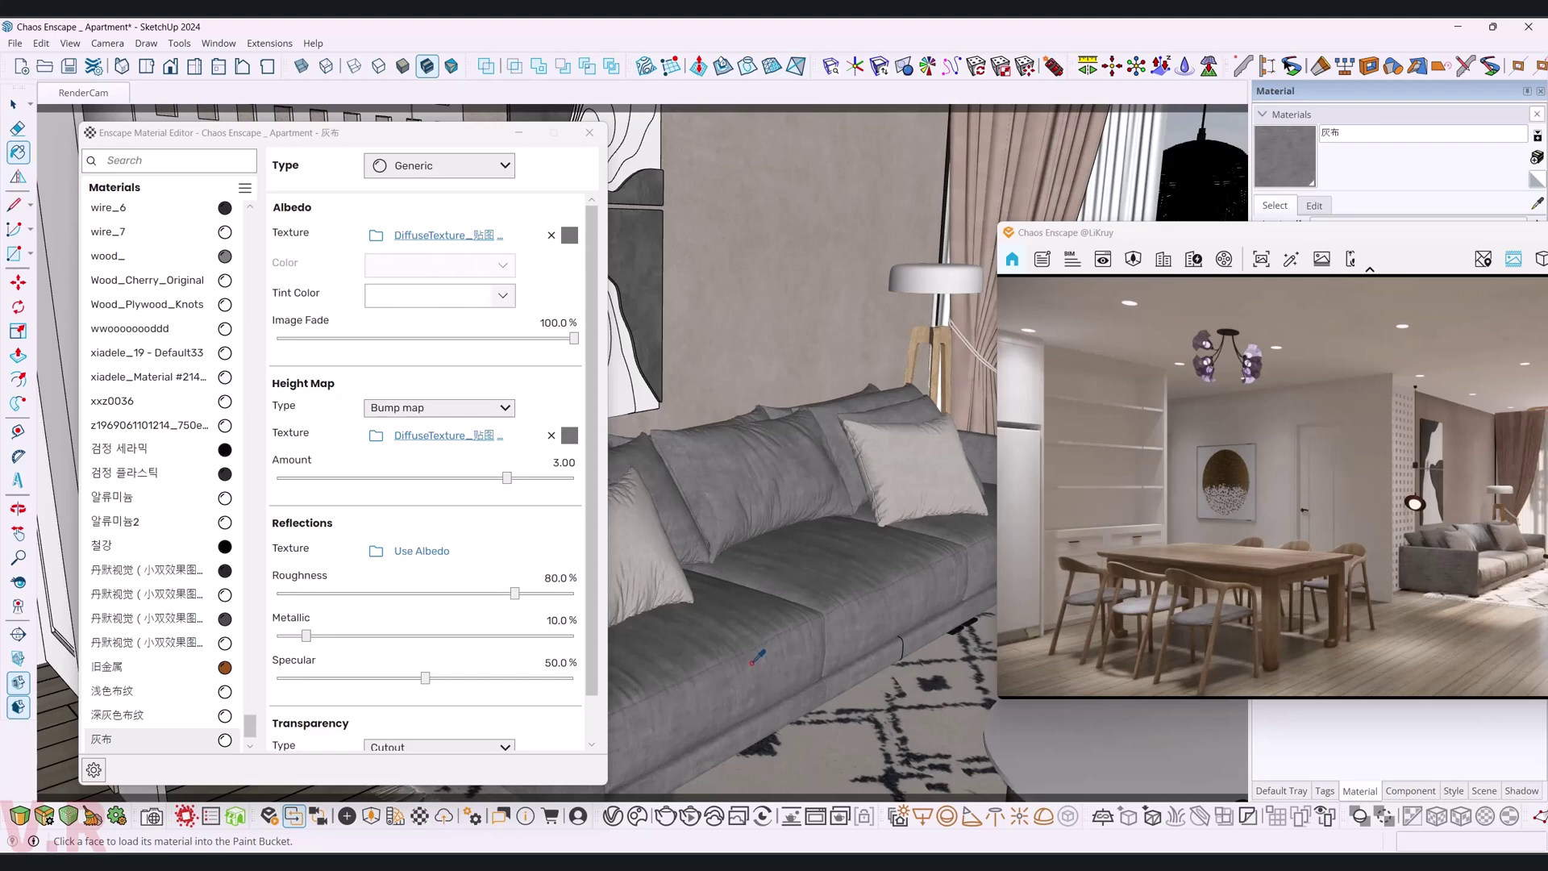
mouse_move(835, 620)
middle_down()
mouse_move(702, 641)
mouse_move(790, 639)
middle_up()
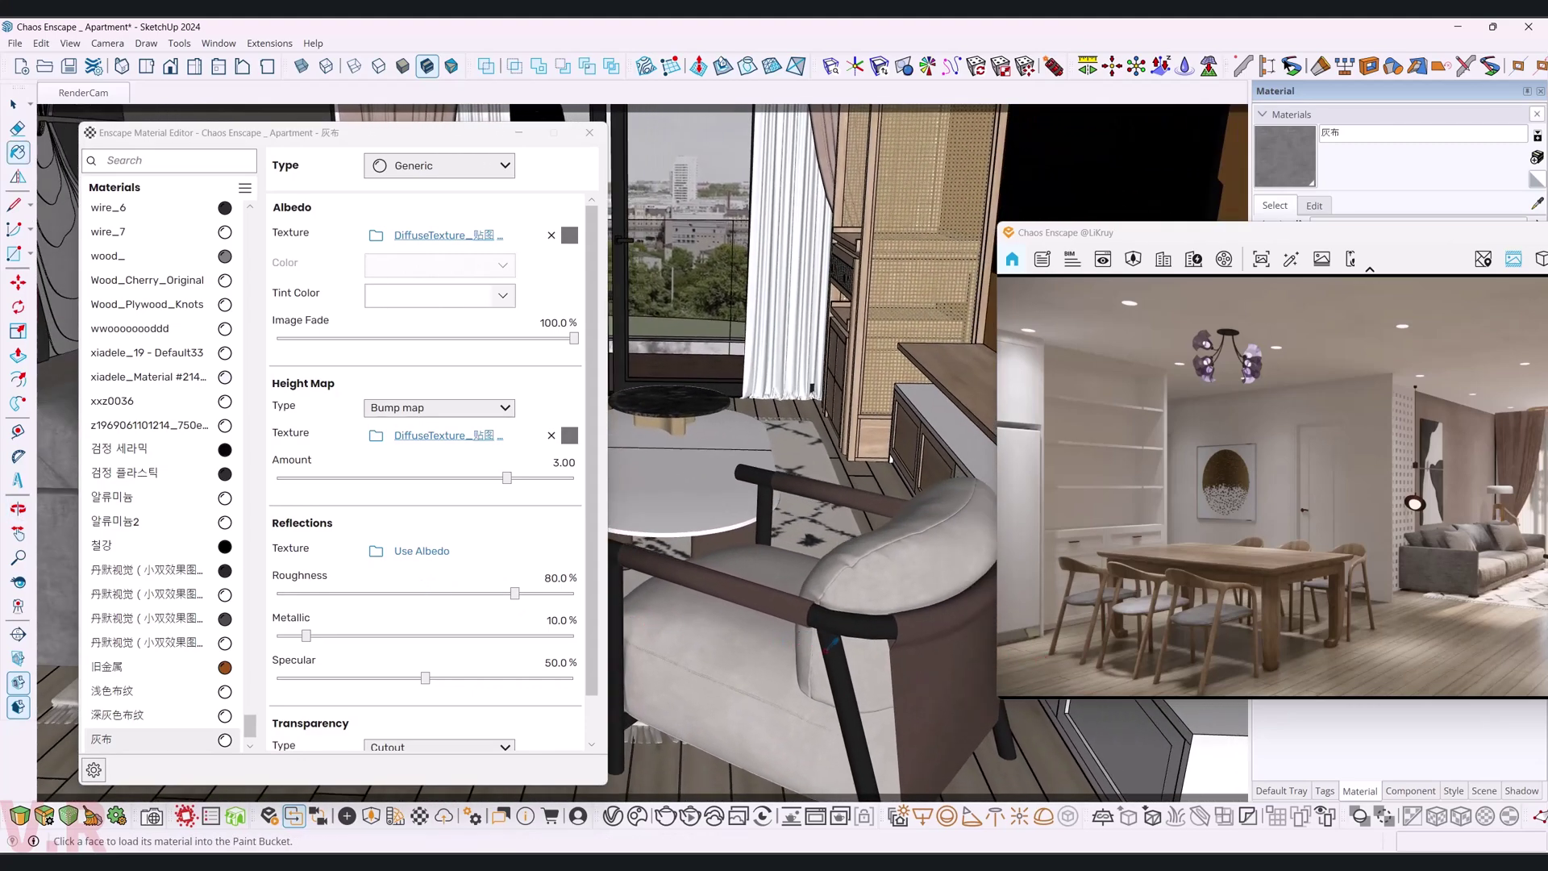
alt+click(830, 645)
drag(416, 638, 658, 648)
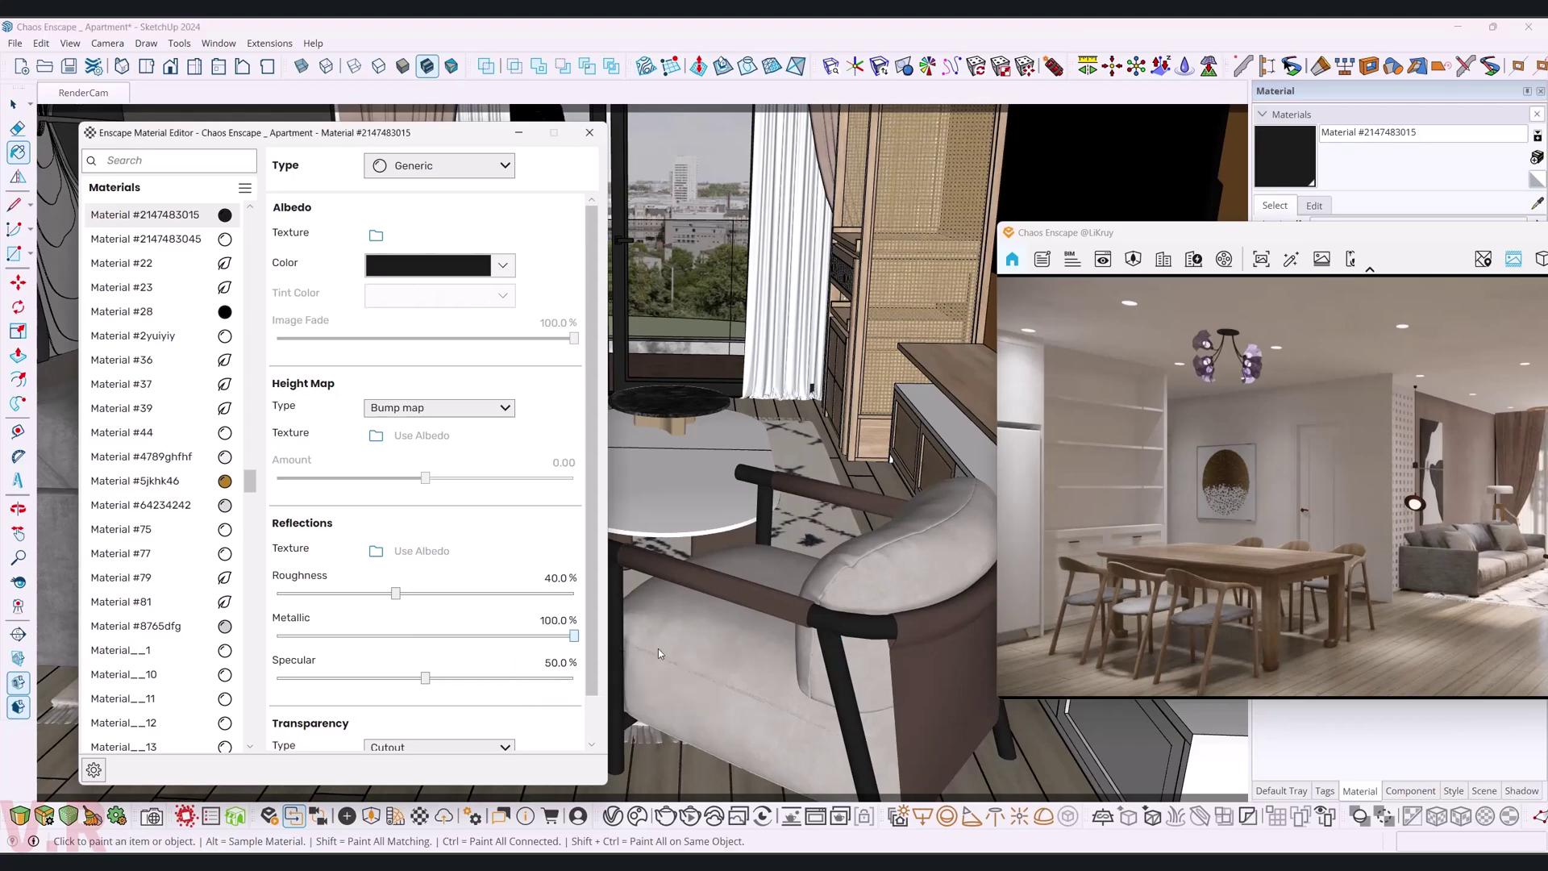
drag(1291, 235, 1046, 139)
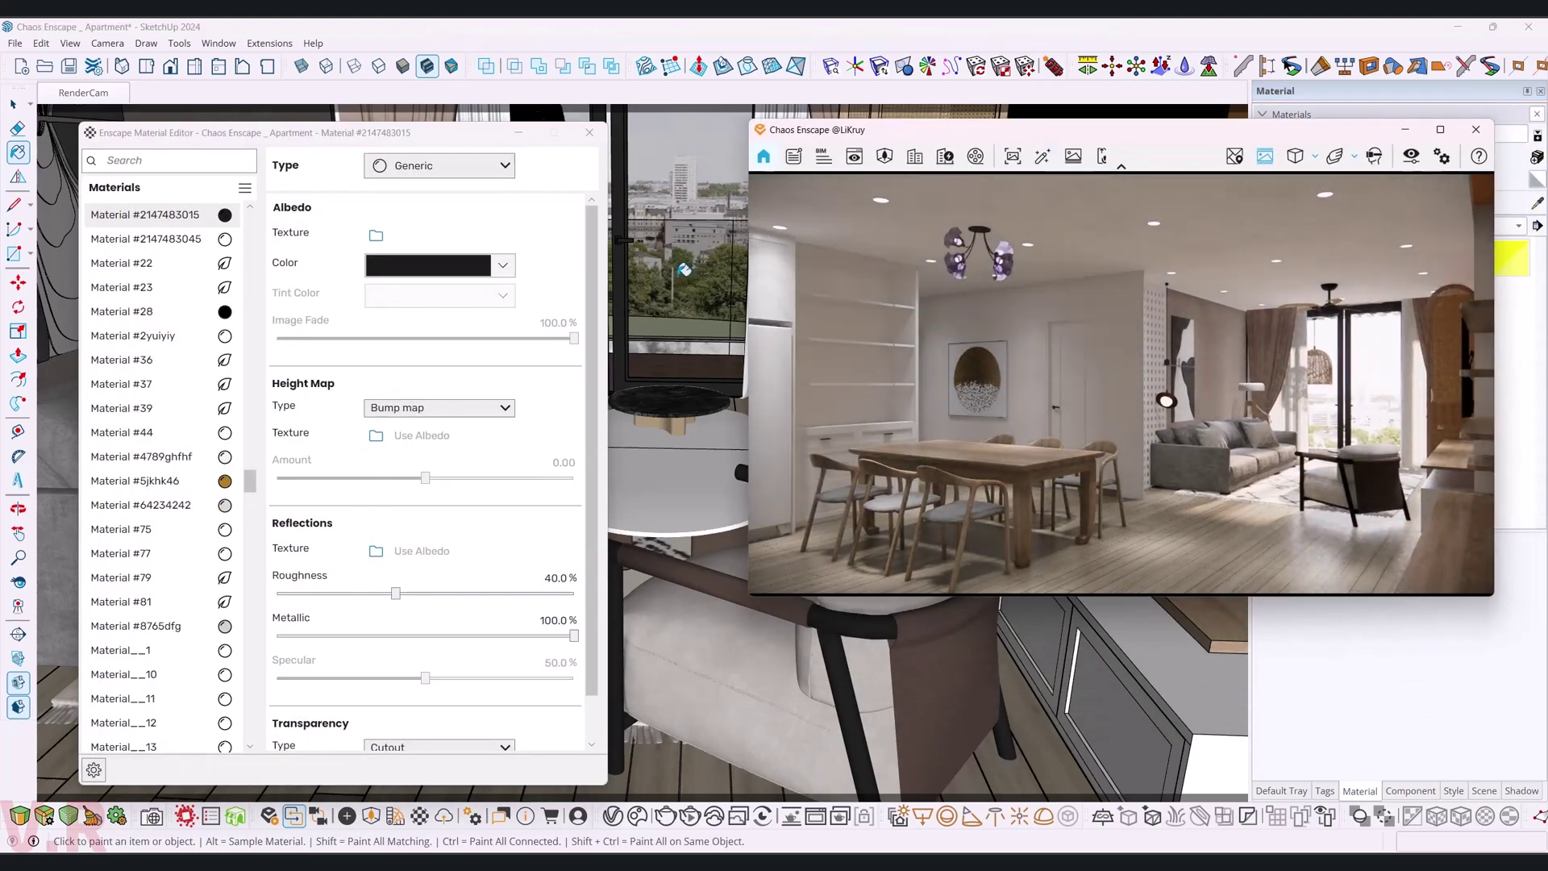
click(503, 265)
click(513, 559)
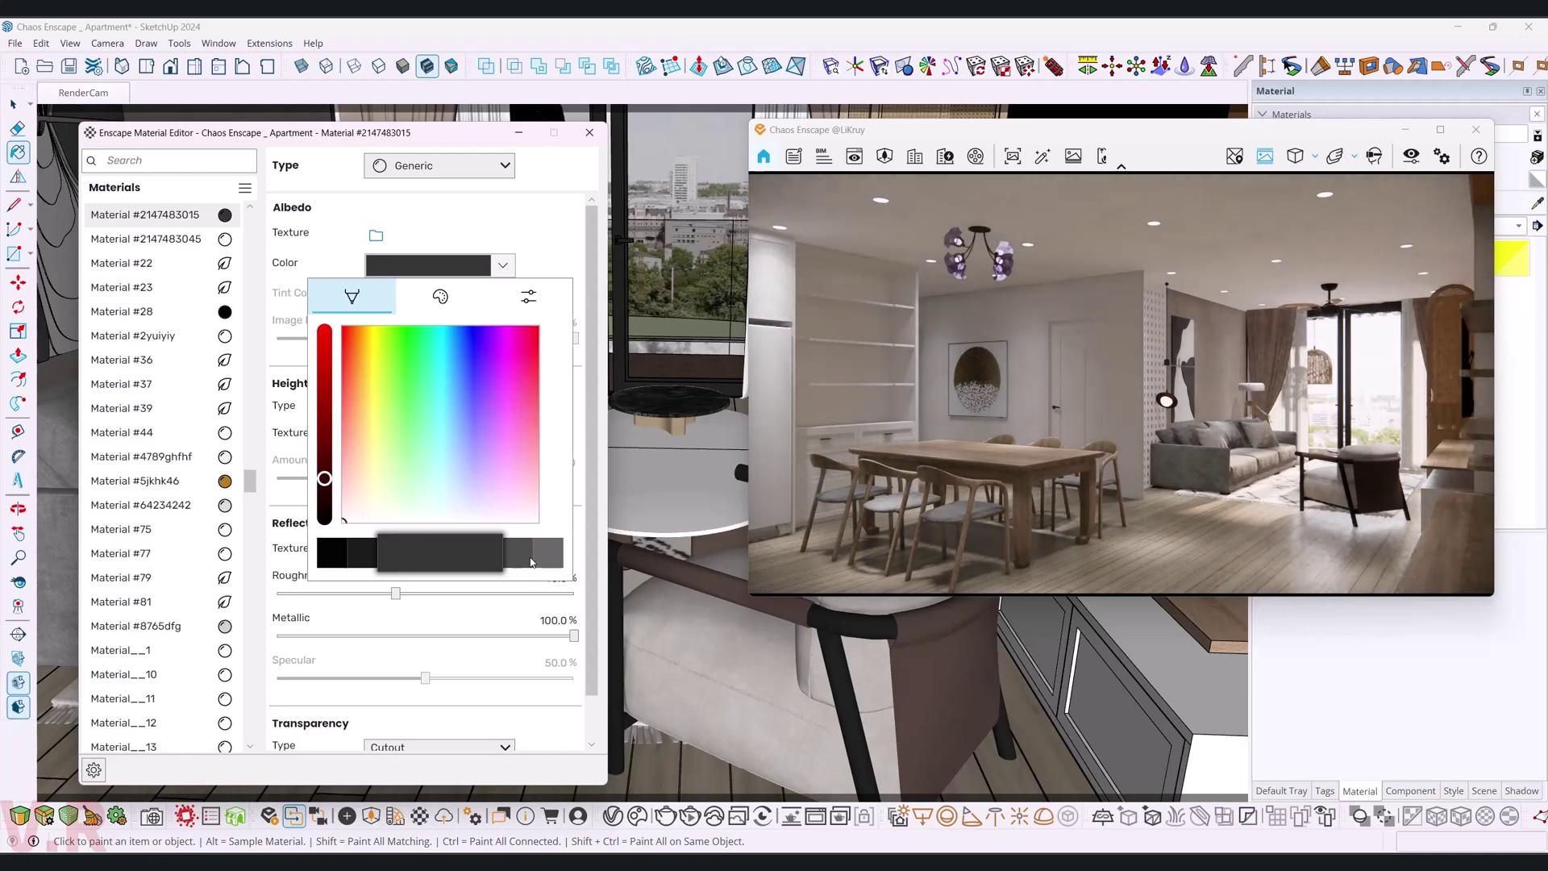
mouse_move(645, 593)
middle_down()
mouse_move(686, 586)
mouse_move(670, 607)
middle_up()
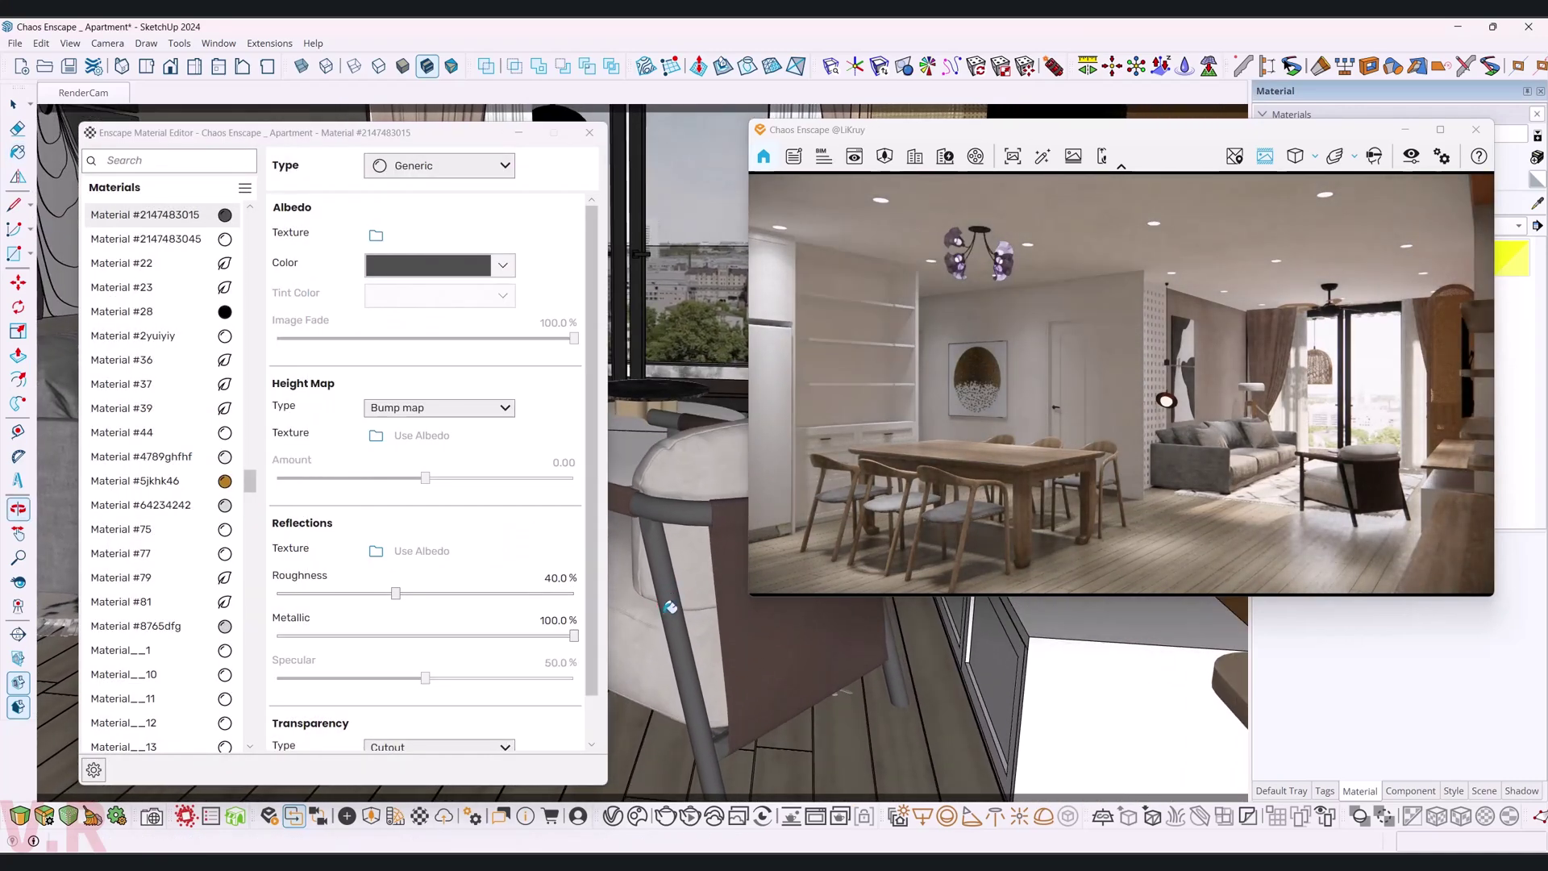
alt+click(640, 656)
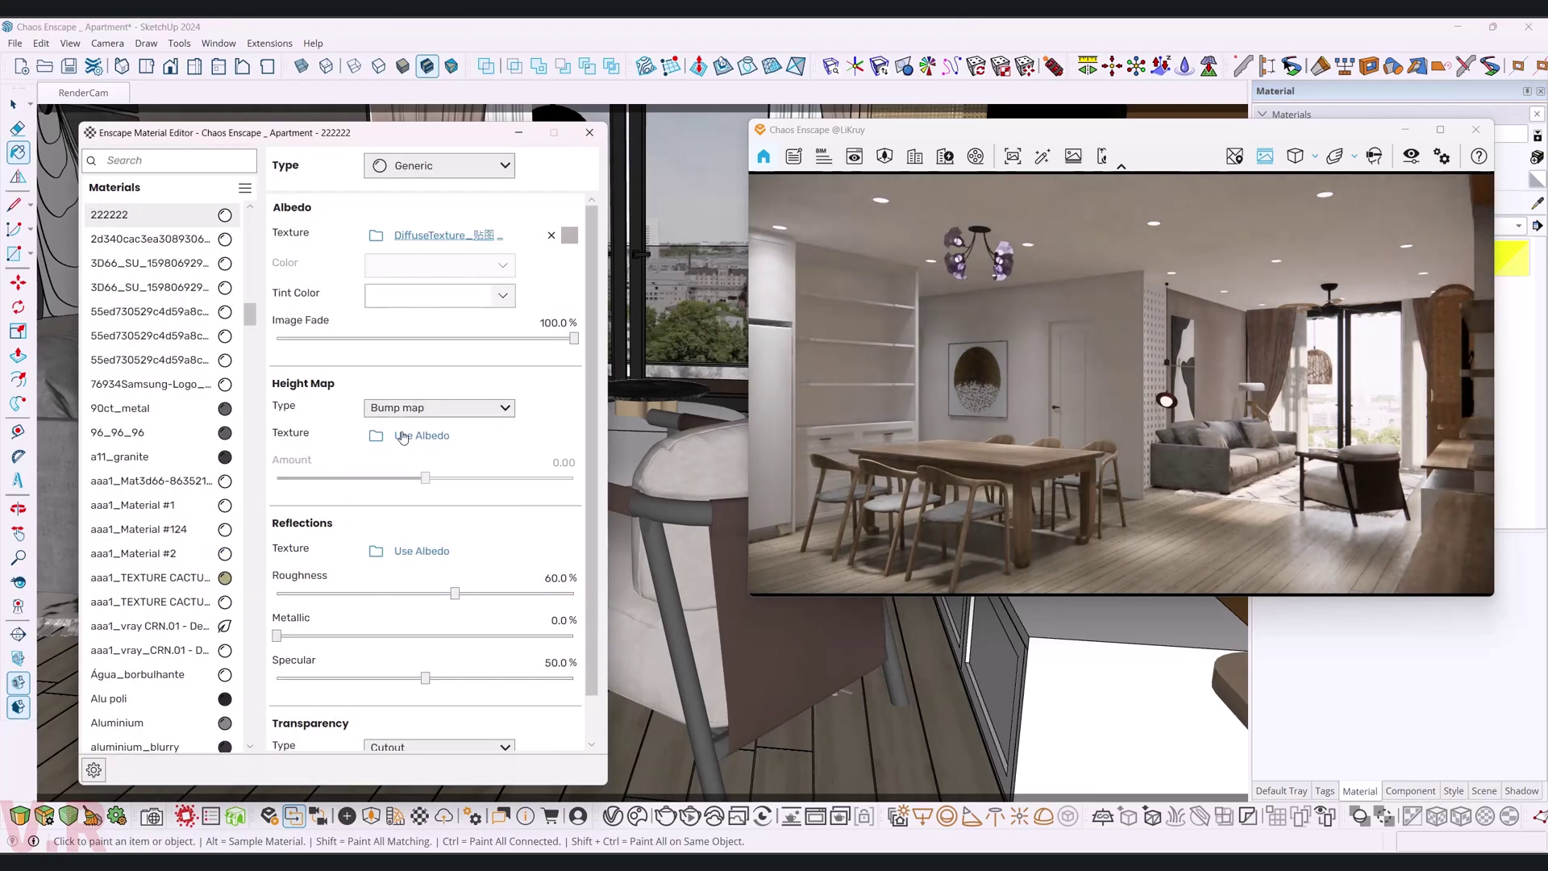
- Use material 222222's diffuse texture as its bump map and set metallic to 10%
click(422, 436)
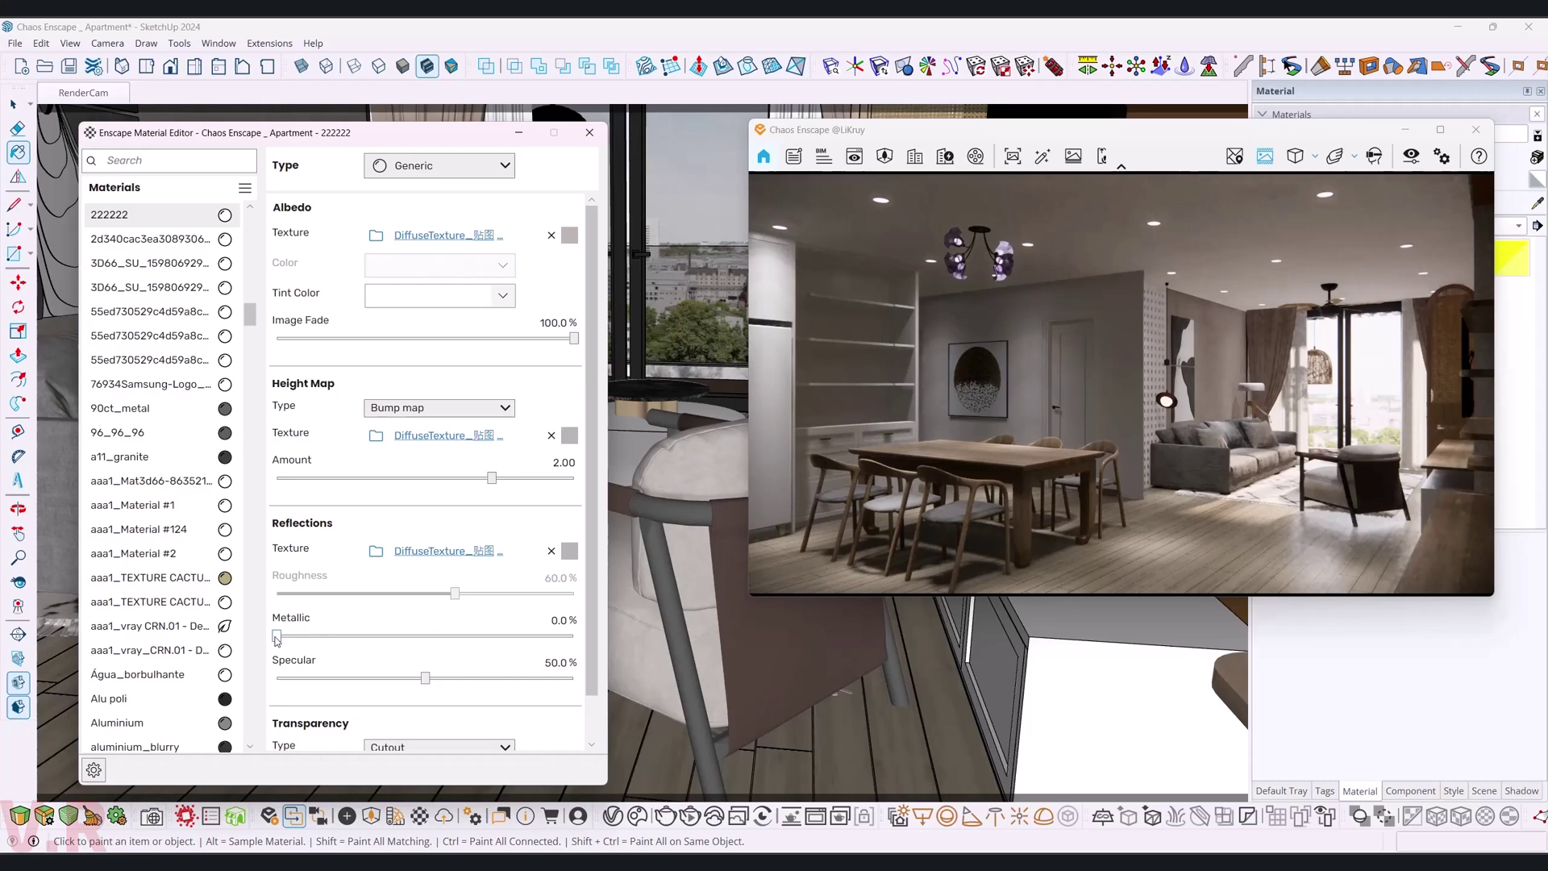
drag(277, 636, 550, 636)
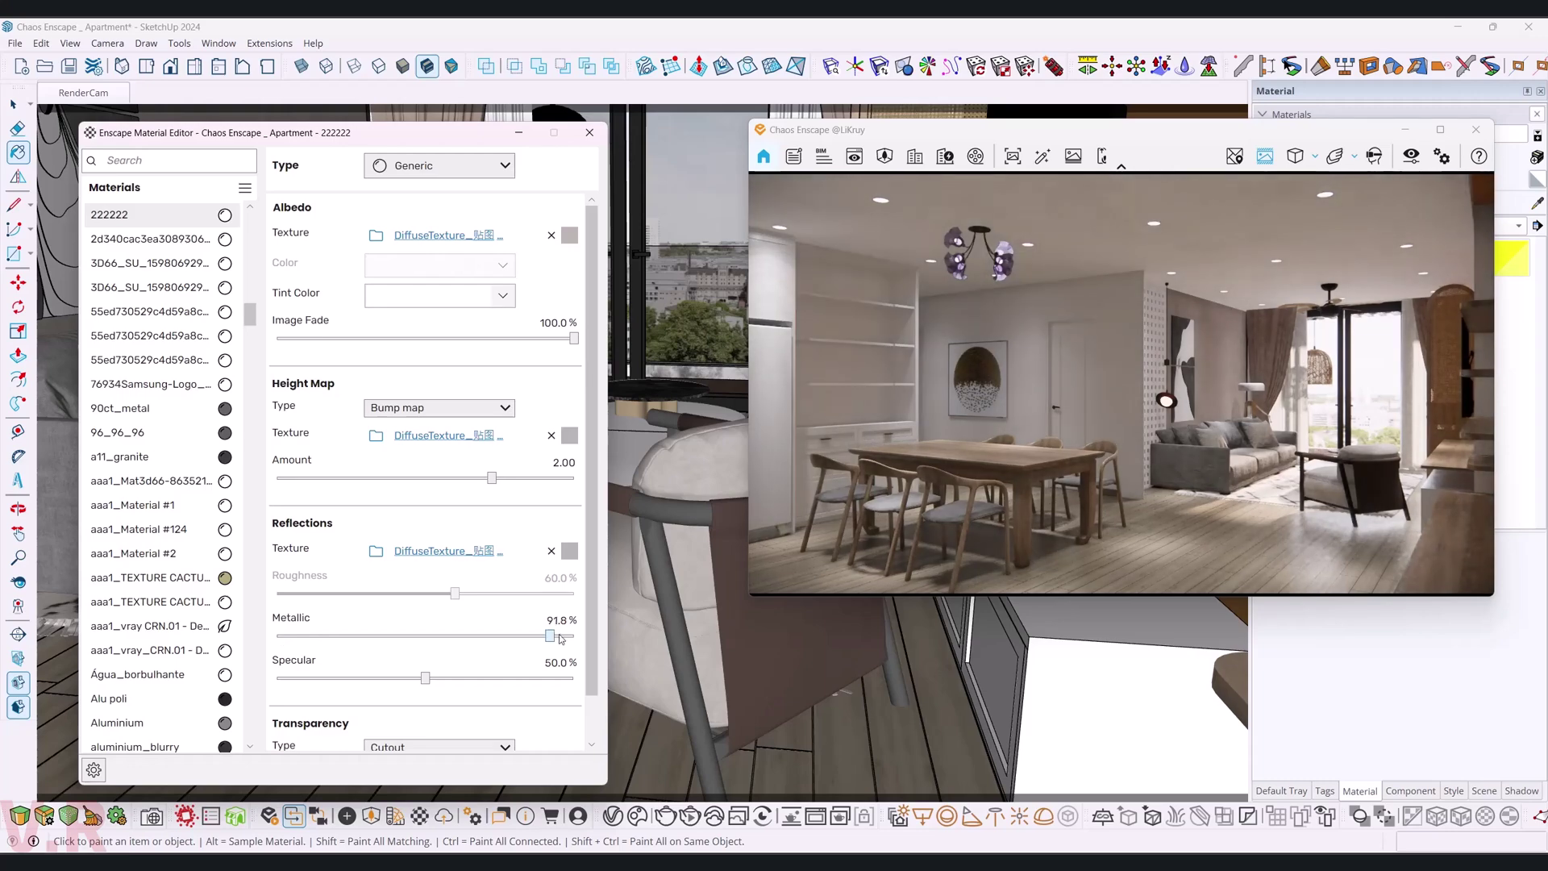
middle_drag(641, 634, 599, 653)
text(1)
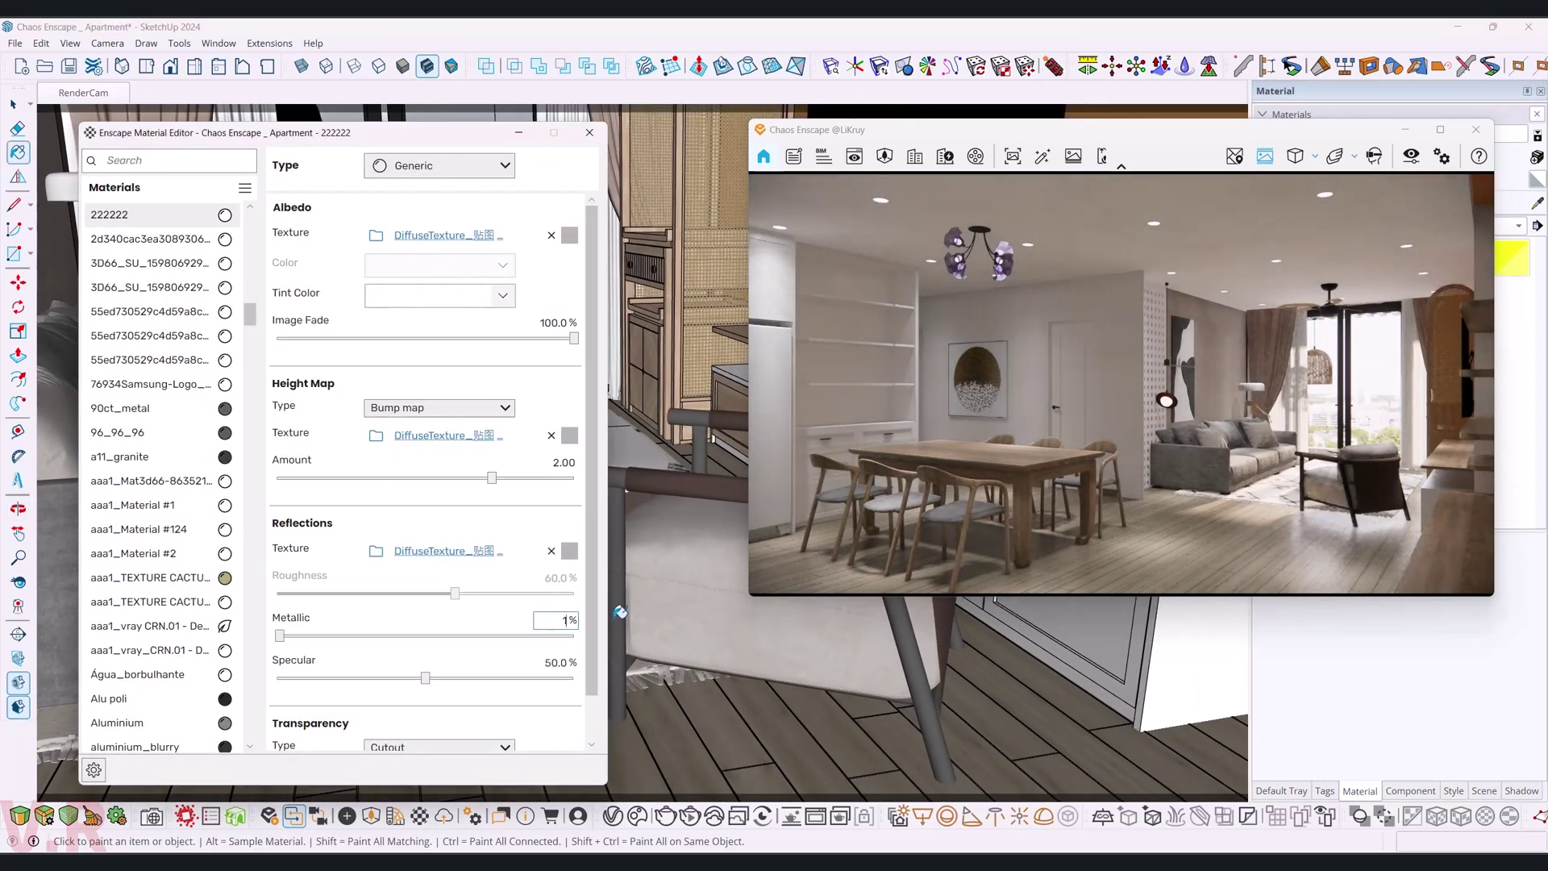
text(0)
key(Return)
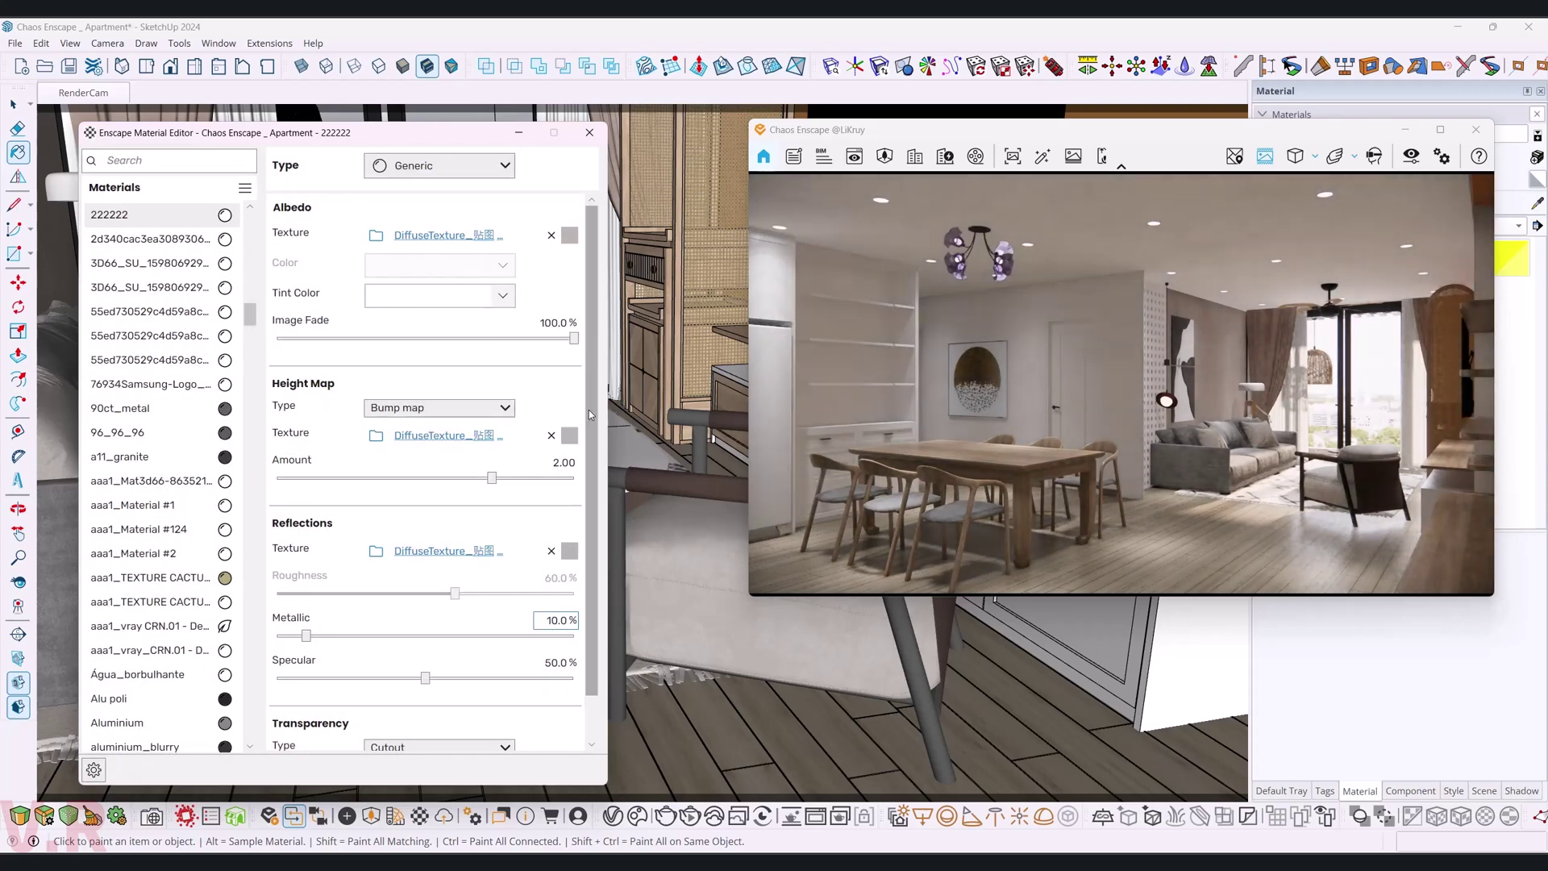
- Set material 222222's albedo texture brightness to 85%
click(569, 238)
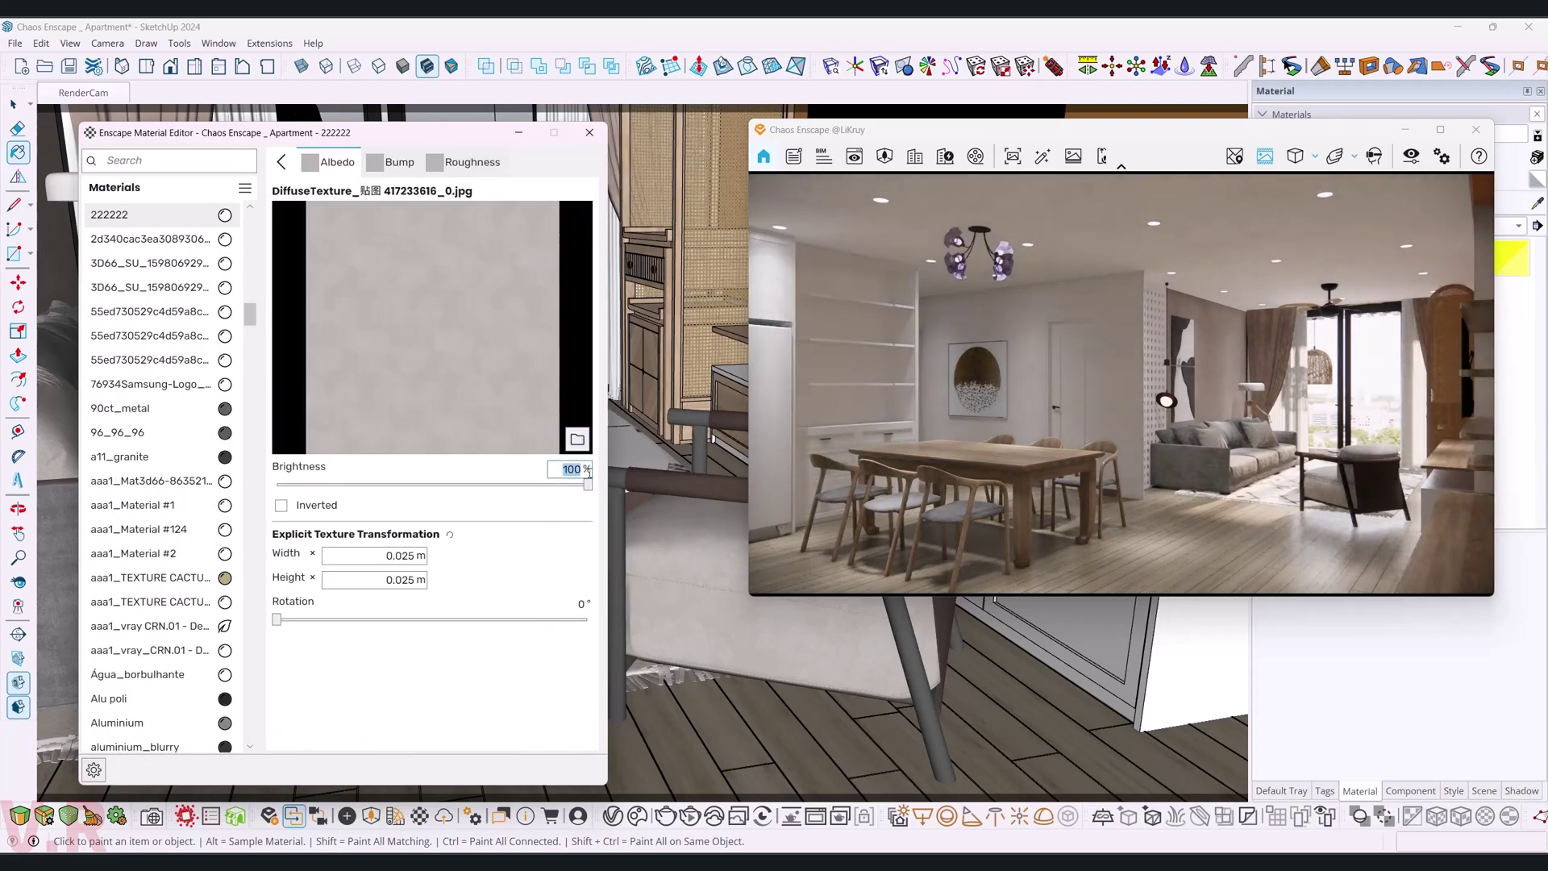
text(5)
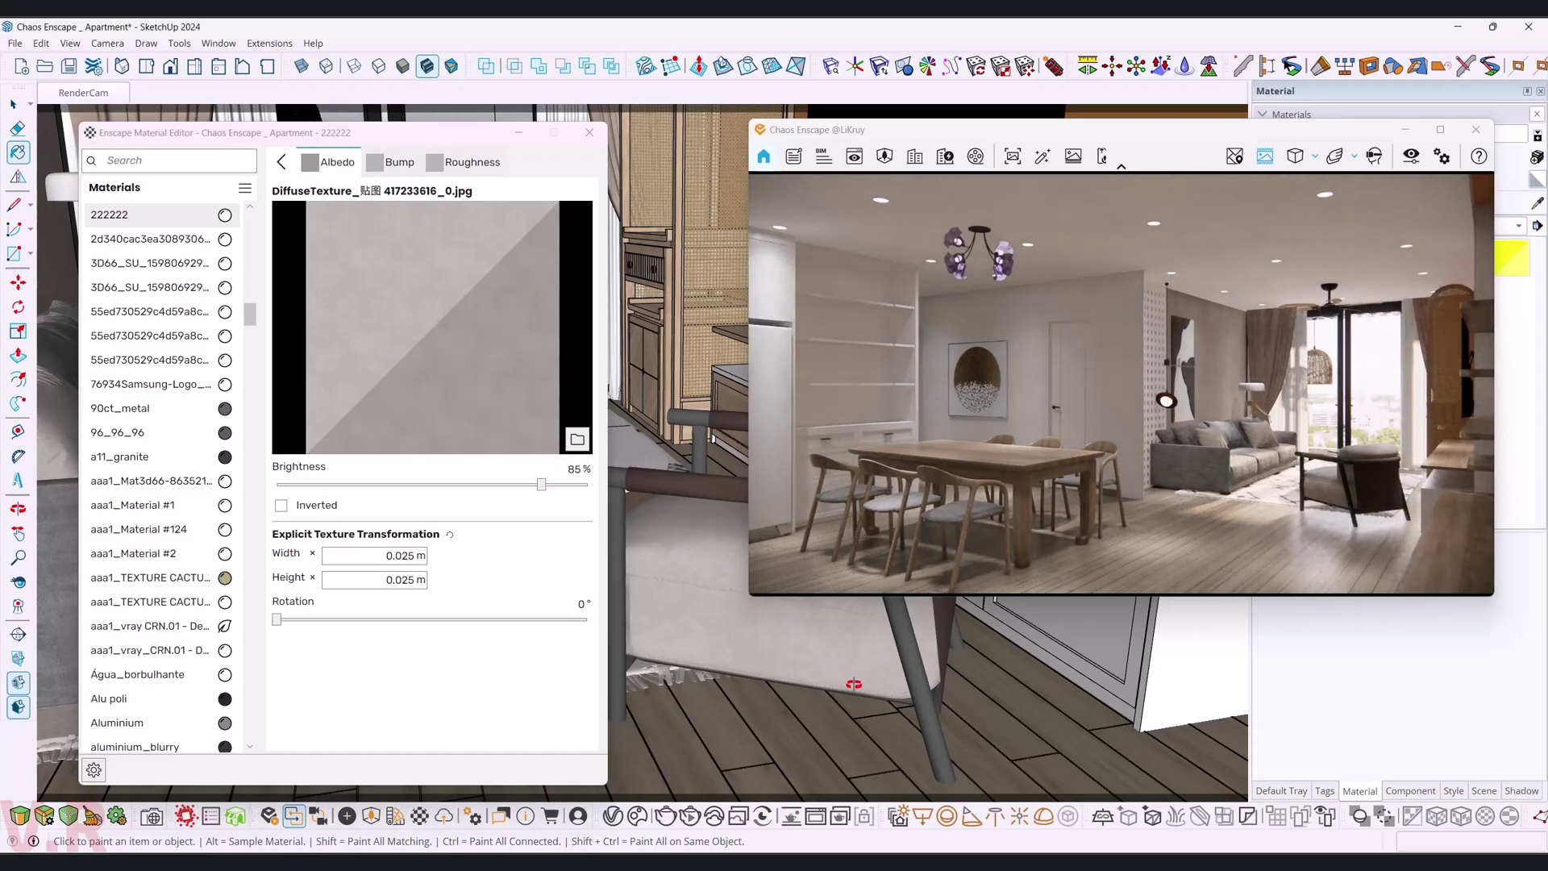
mouse_move(854, 683)
middle_down()
mouse_move(679, 720)
mouse_move(585, 703)
middle_up()
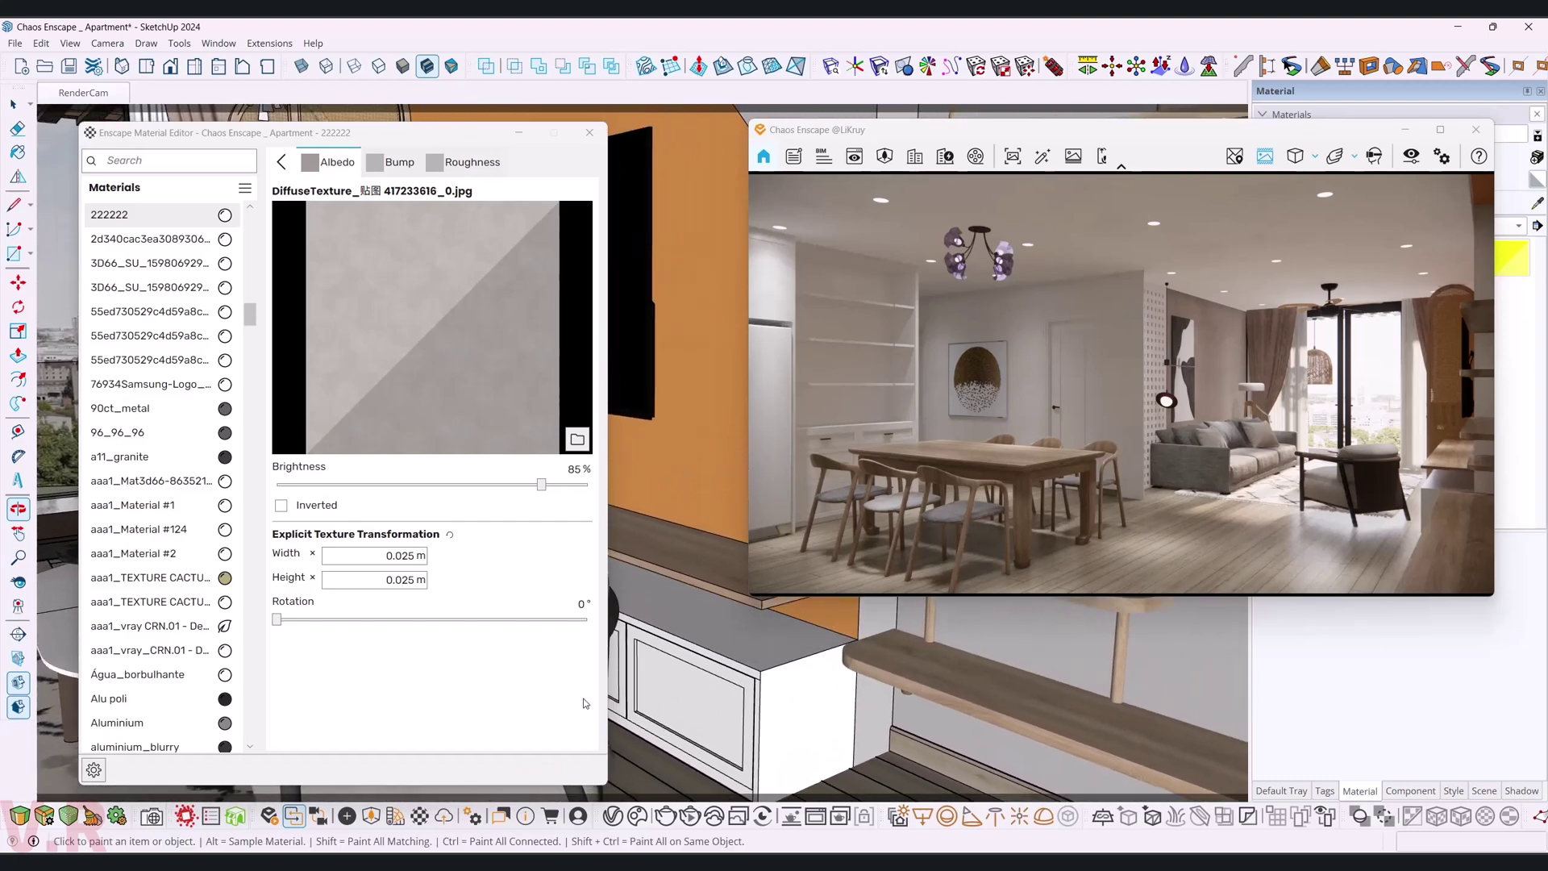
middle_drag(674, 423, 667, 498)
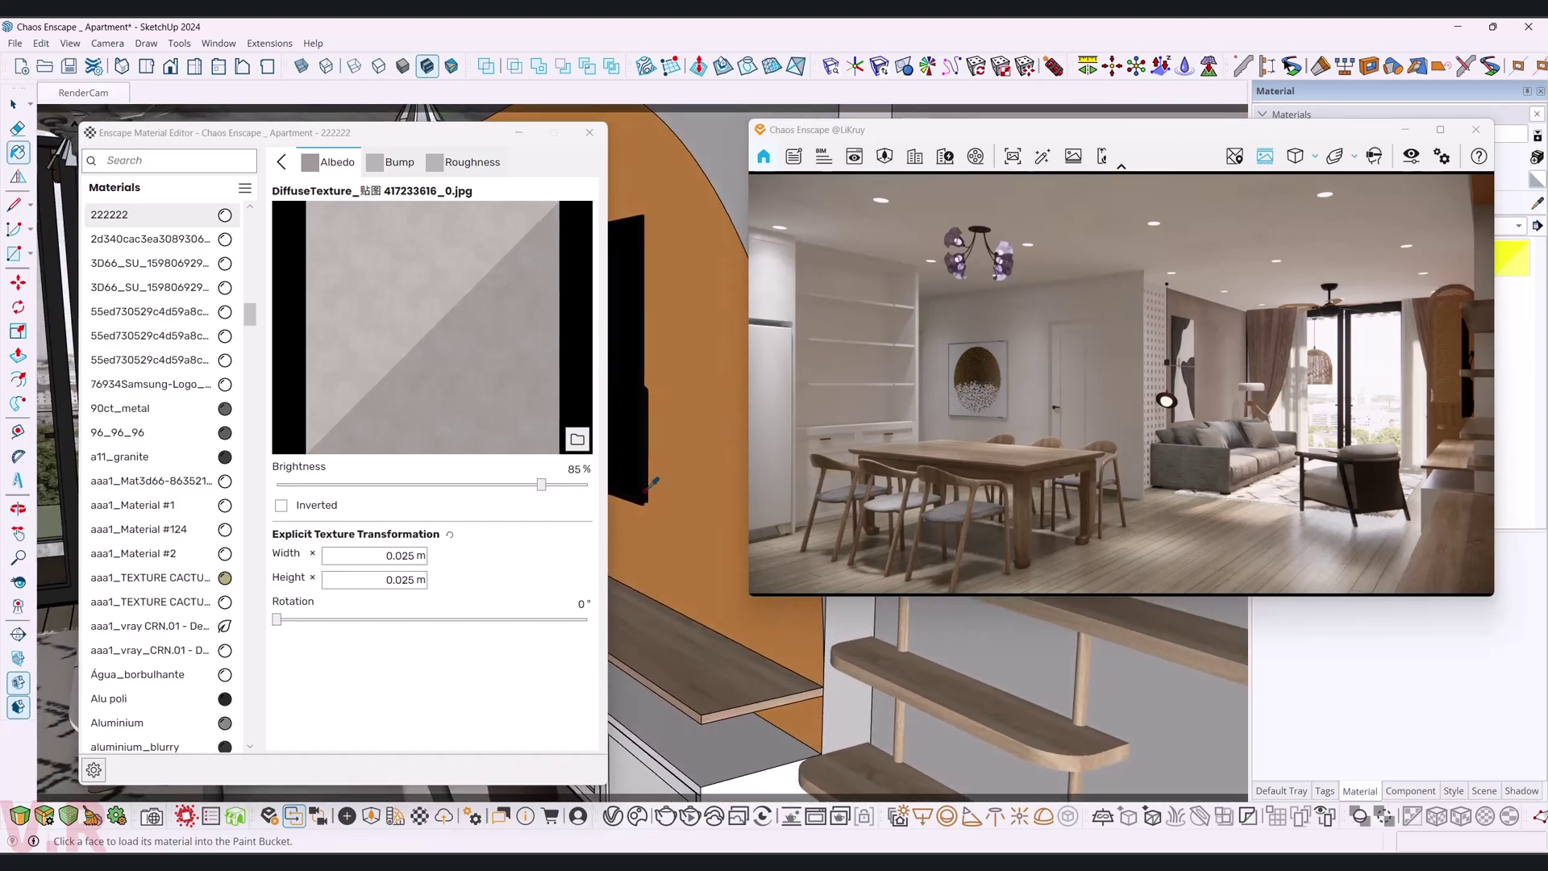
- Sample the TV04 material, lower its roughness from 90% to 50%, and return to Select
alt+click(647, 488)
mouse_move(655, 456)
middle_down()
mouse_move(685, 467)
mouse_move(657, 455)
middle_up()
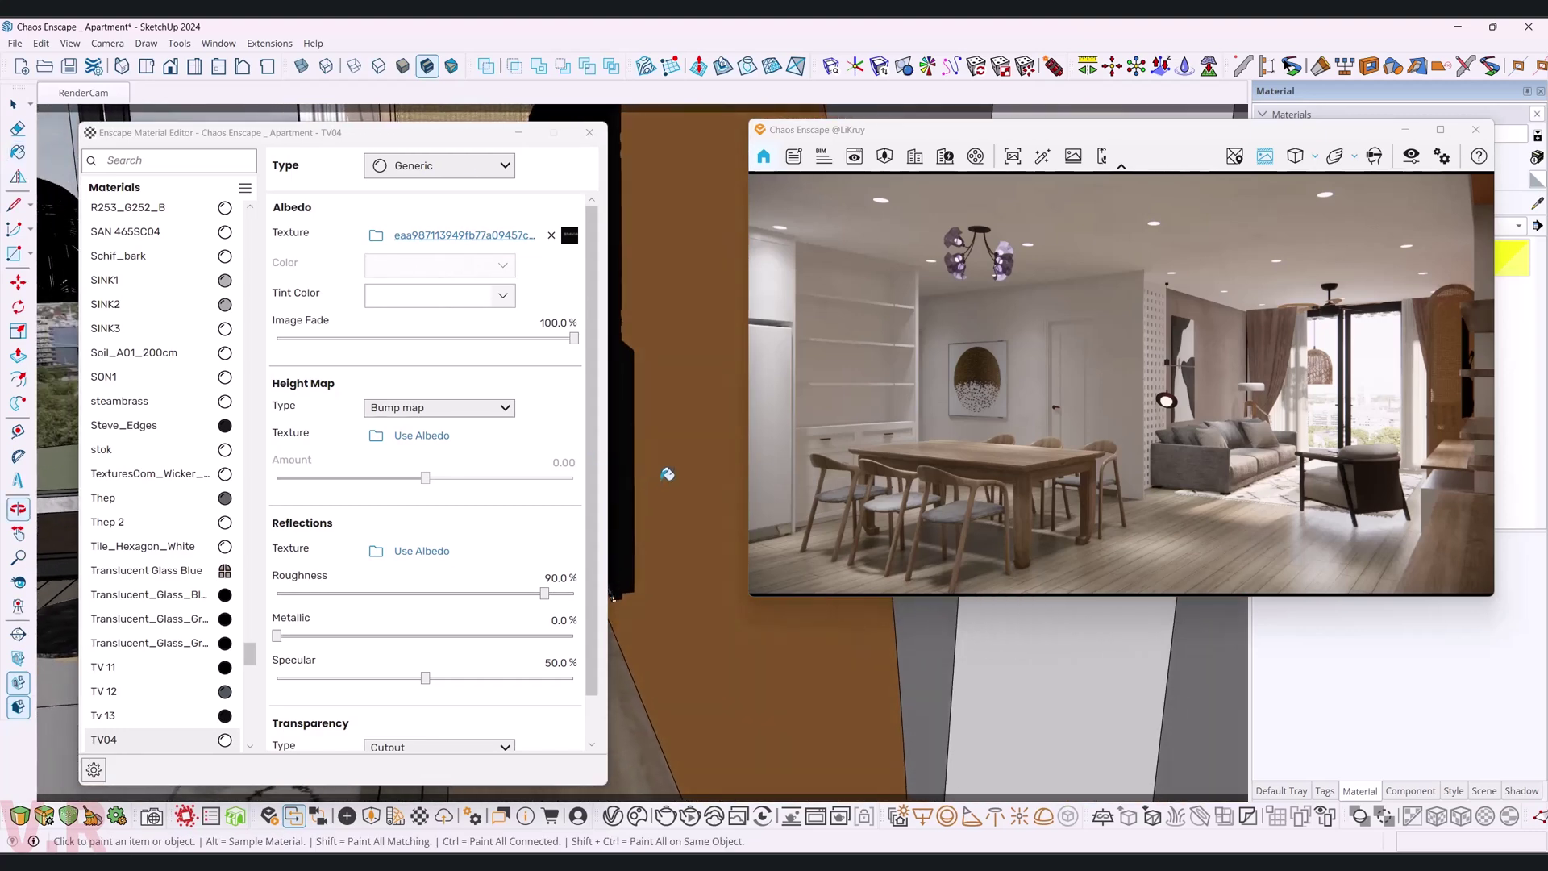
key(b)
drag(544, 593, 466, 593)
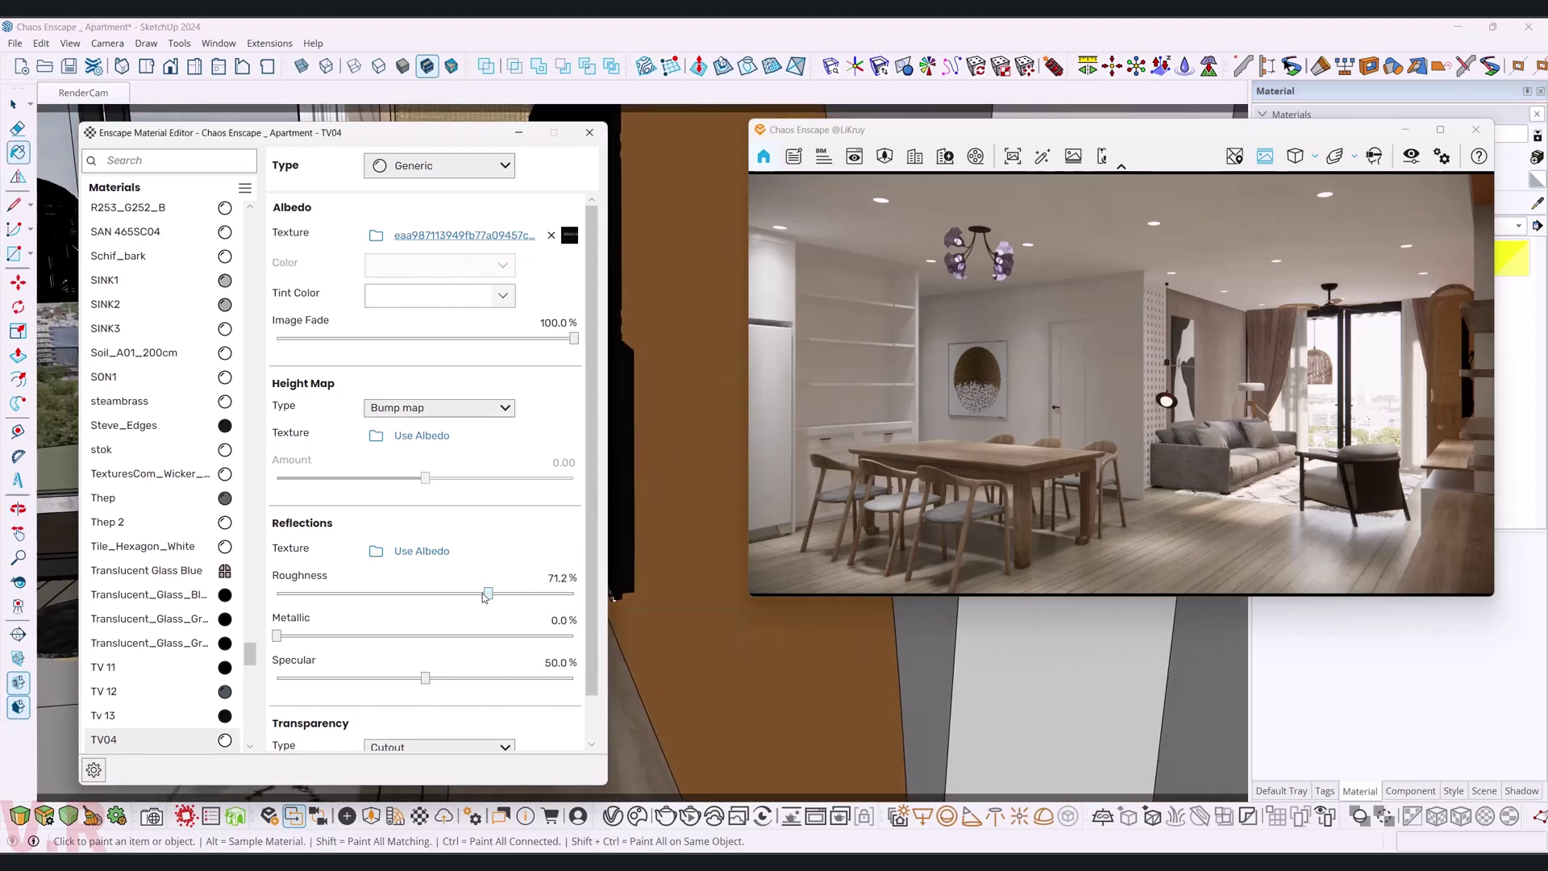
click(567, 577)
text(50)
key(Return)
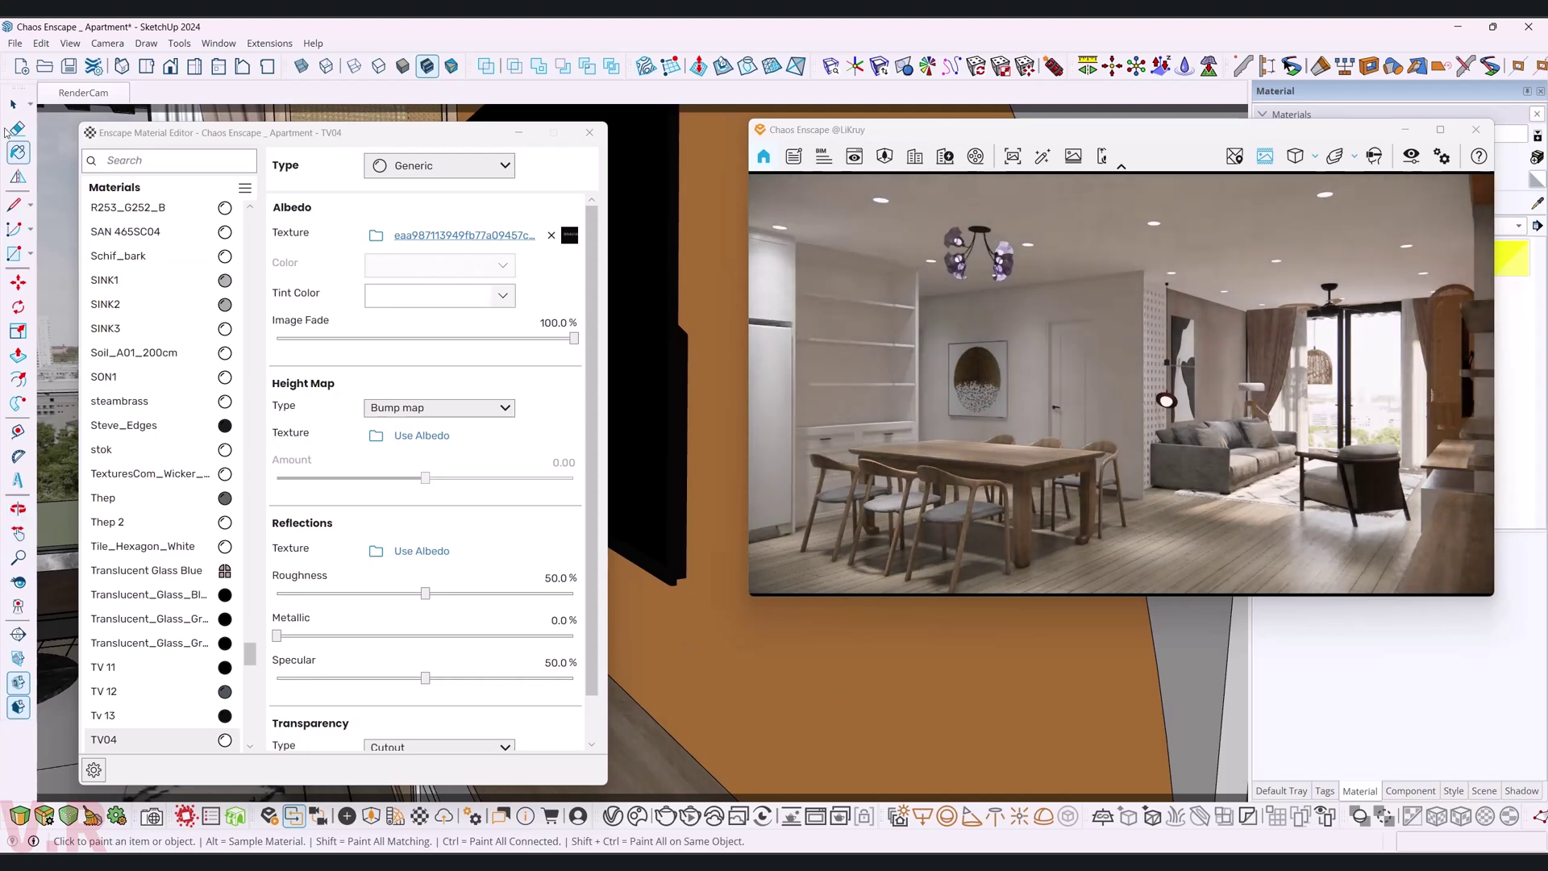
click(12, 105)
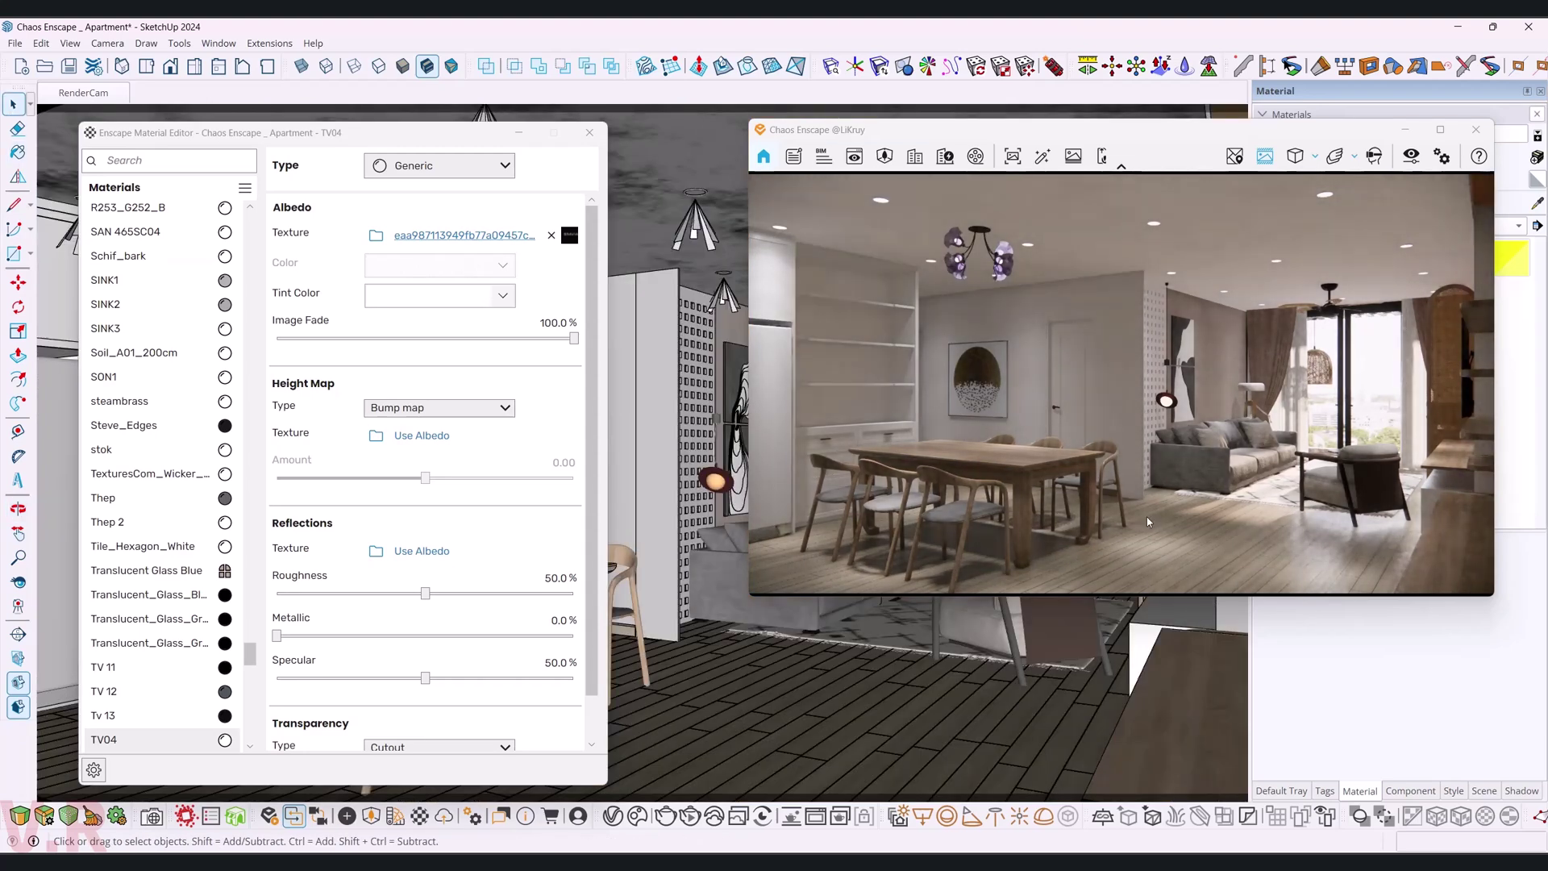
- Turn on the Decor tag so the shelf vases and flowers appear, moving the Enscape window aside
drag(1311, 122, 1070, 128)
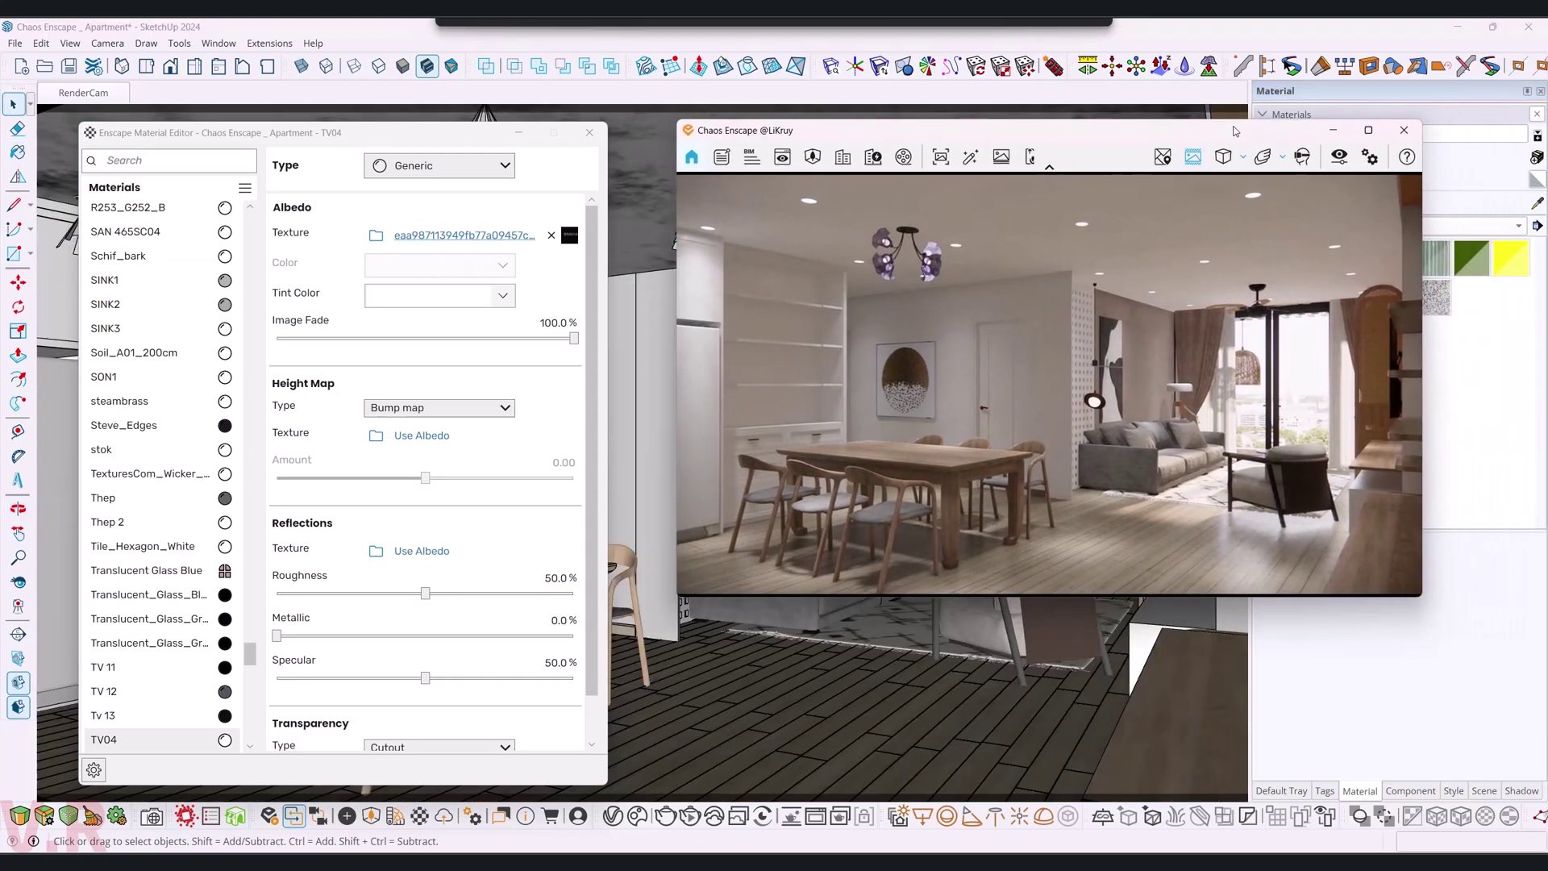
click(1325, 792)
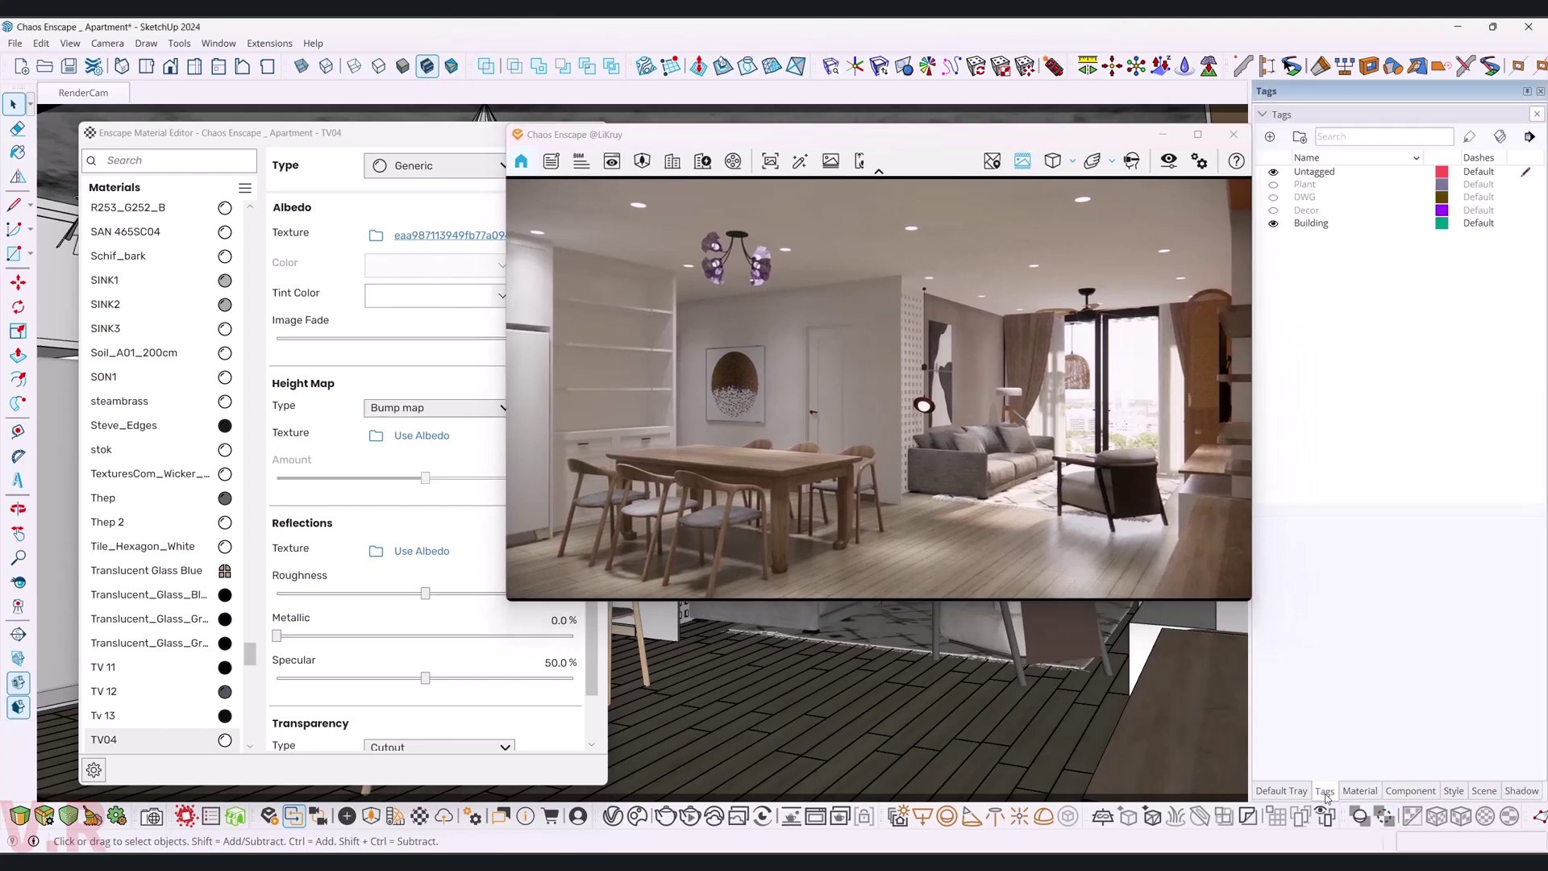
click(1273, 210)
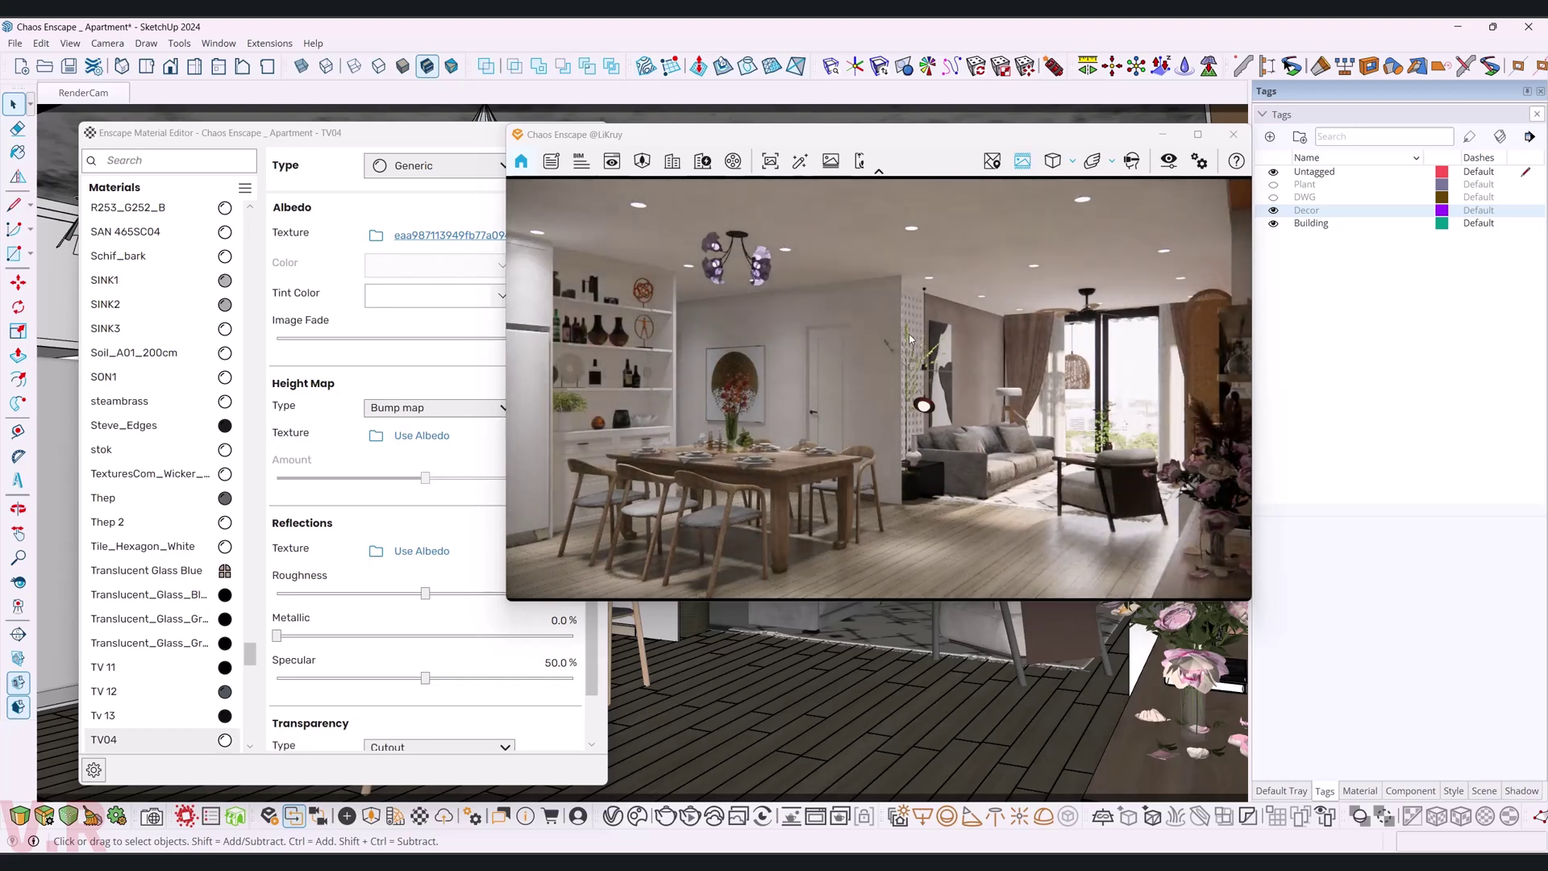
drag(967, 147, 1235, 250)
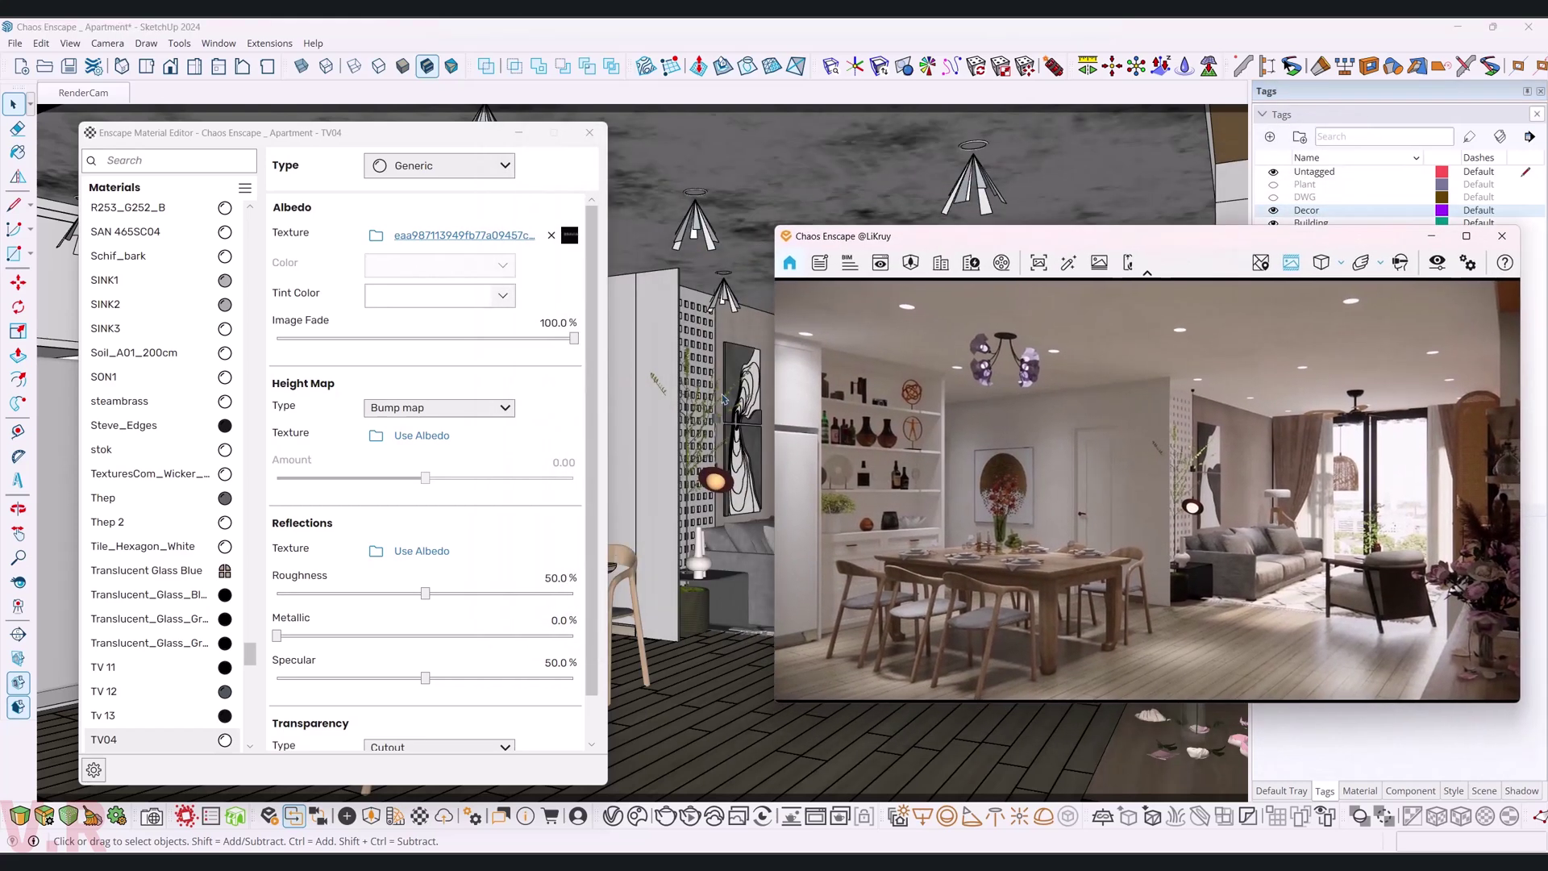
- Orbit to the potted plant and move it, placing it 46 mm from its start
mouse_move(686, 414)
middle_down()
mouse_move(558, 424)
mouse_move(804, 478)
middle_up()
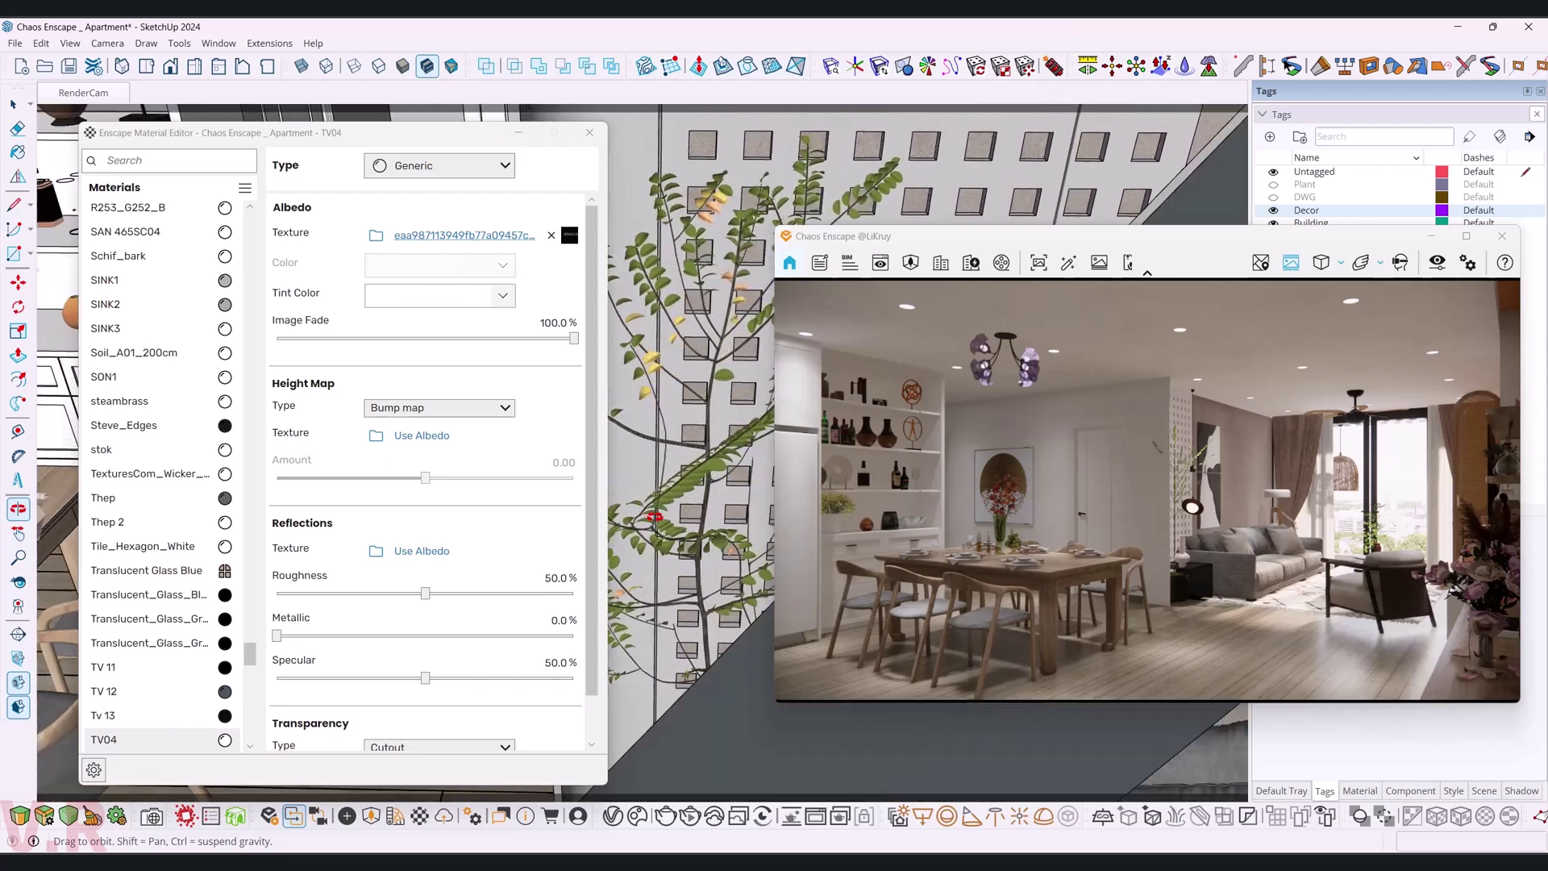
mouse_move(805, 477)
middle_down()
mouse_move(962, 654)
mouse_move(727, 516)
middle_up()
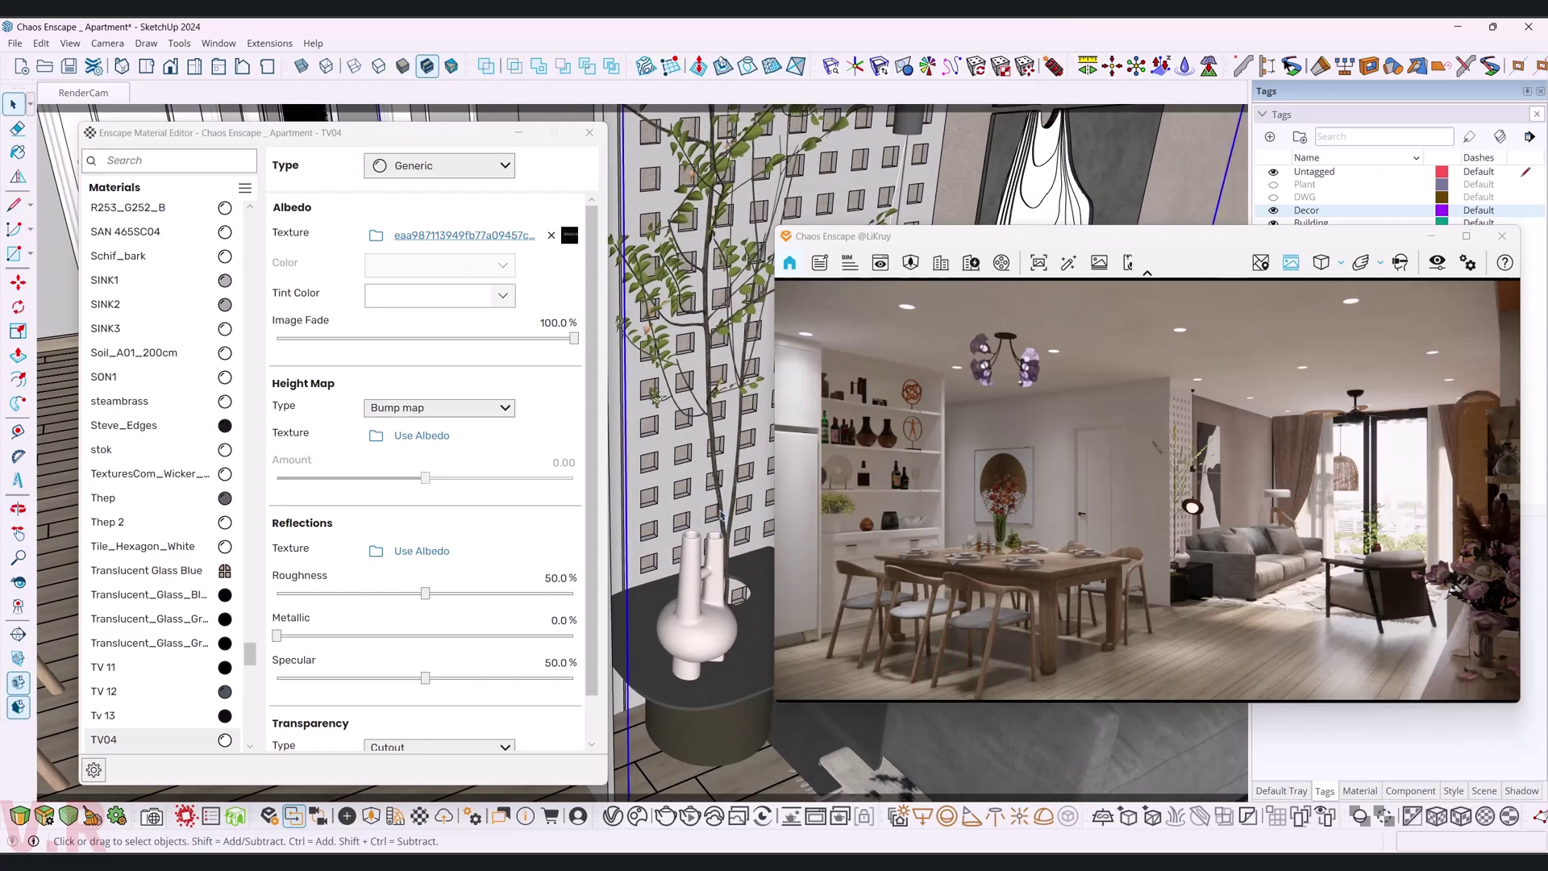
middle_drag(721, 511, 674, 606)
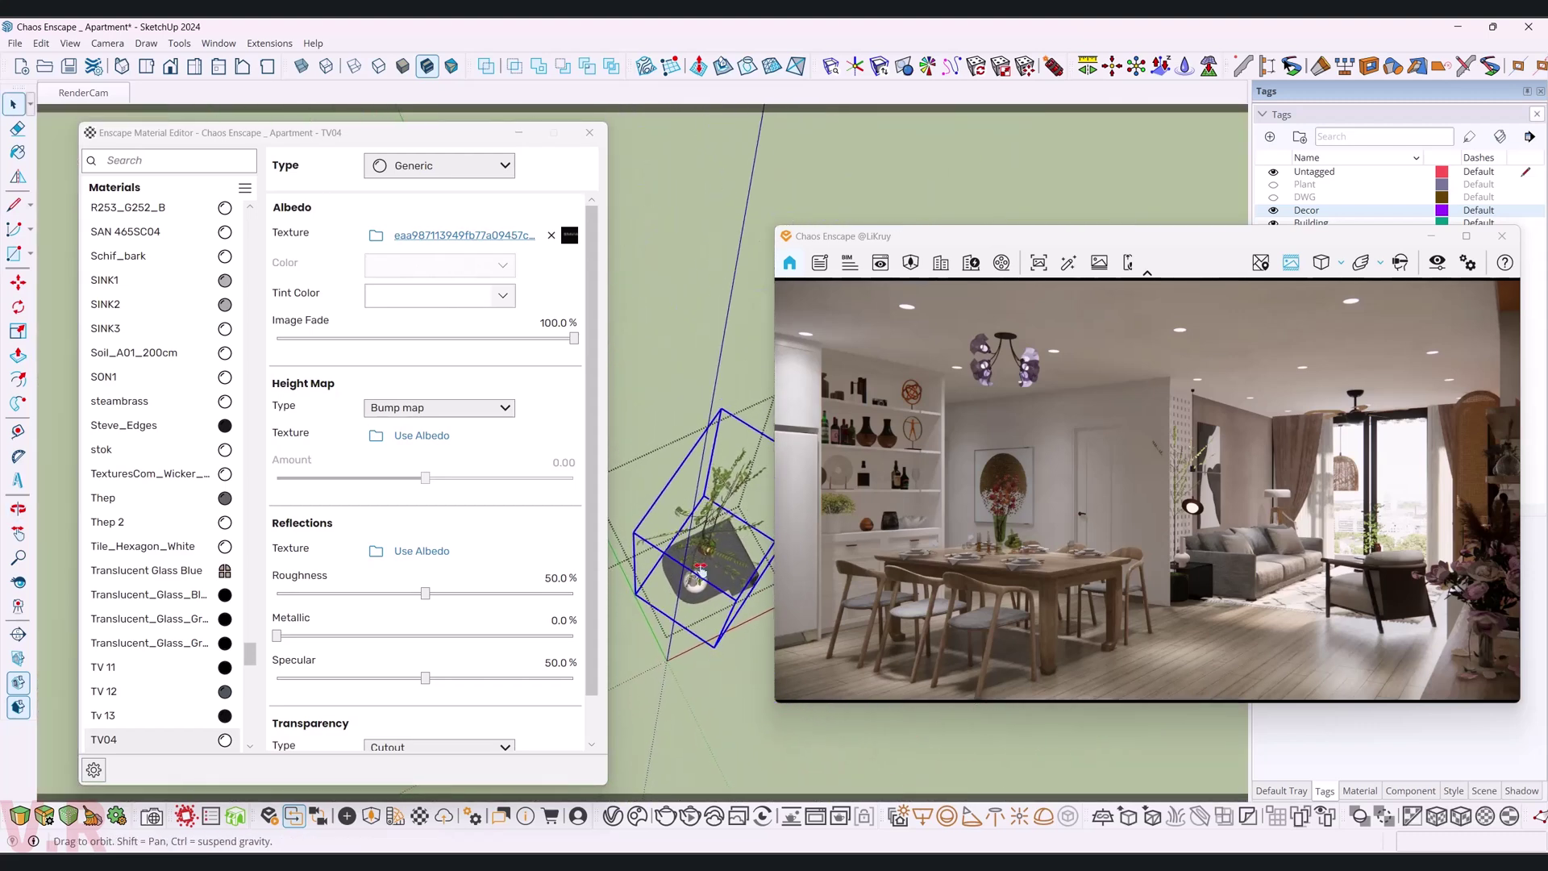
key(m)
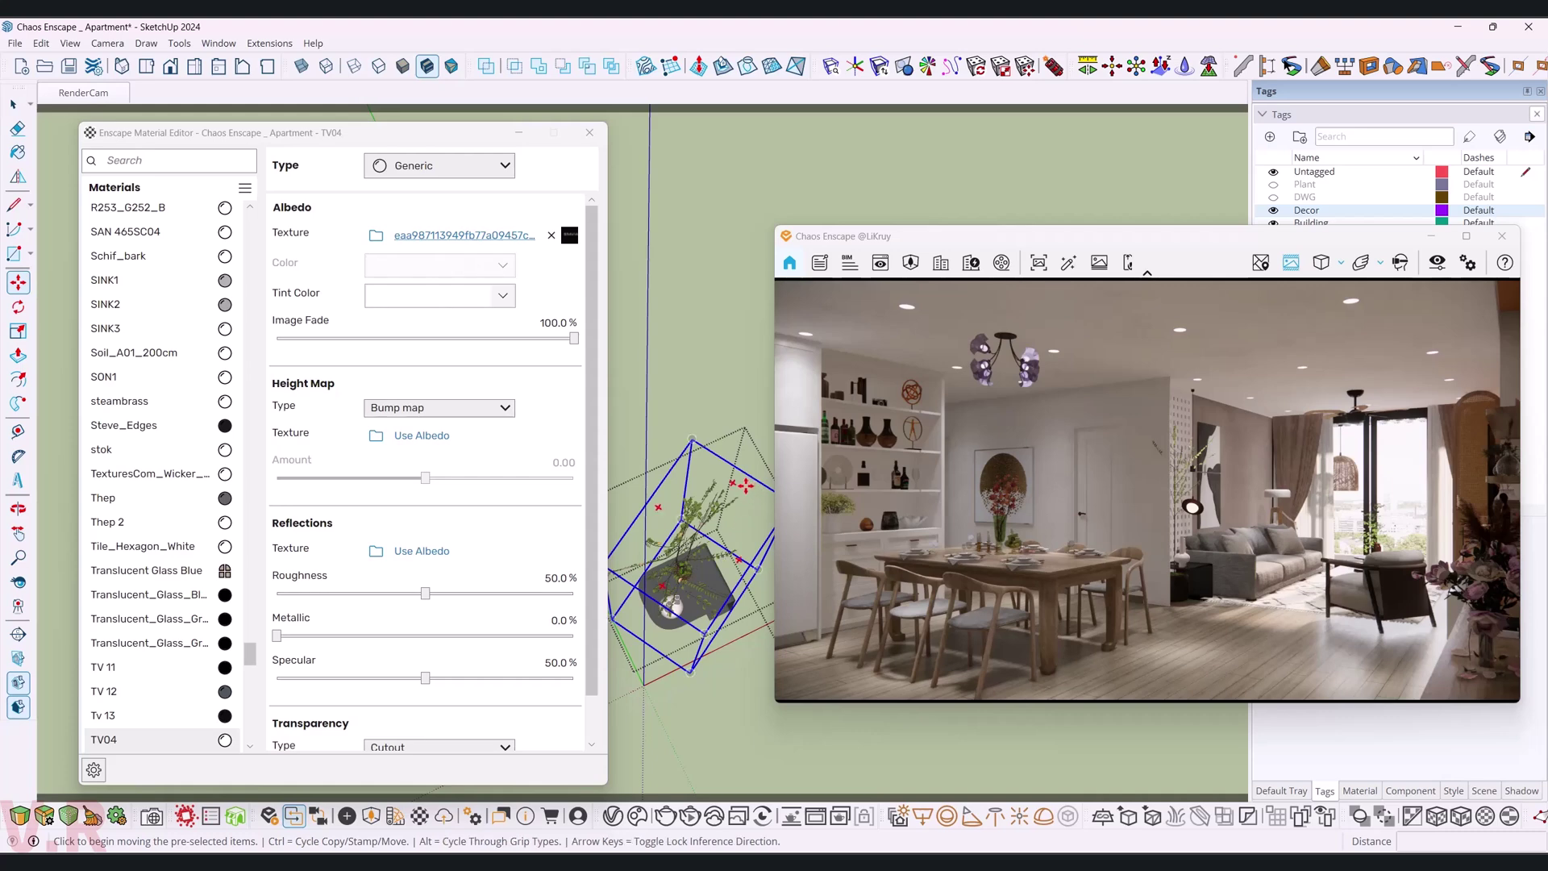
click(734, 482)
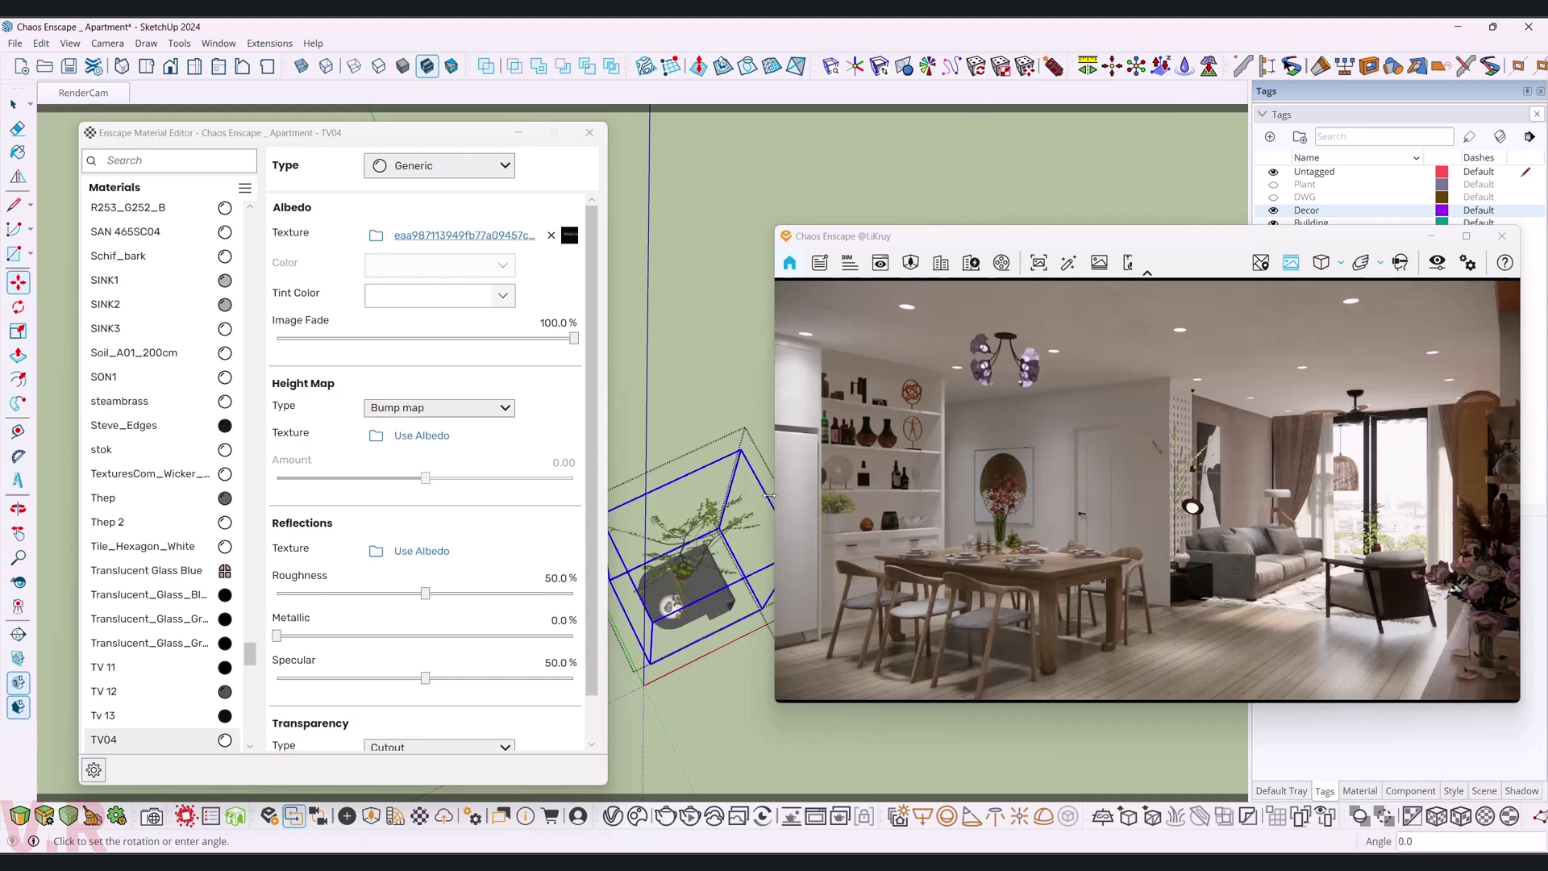
middle_drag(670, 603, 704, 581)
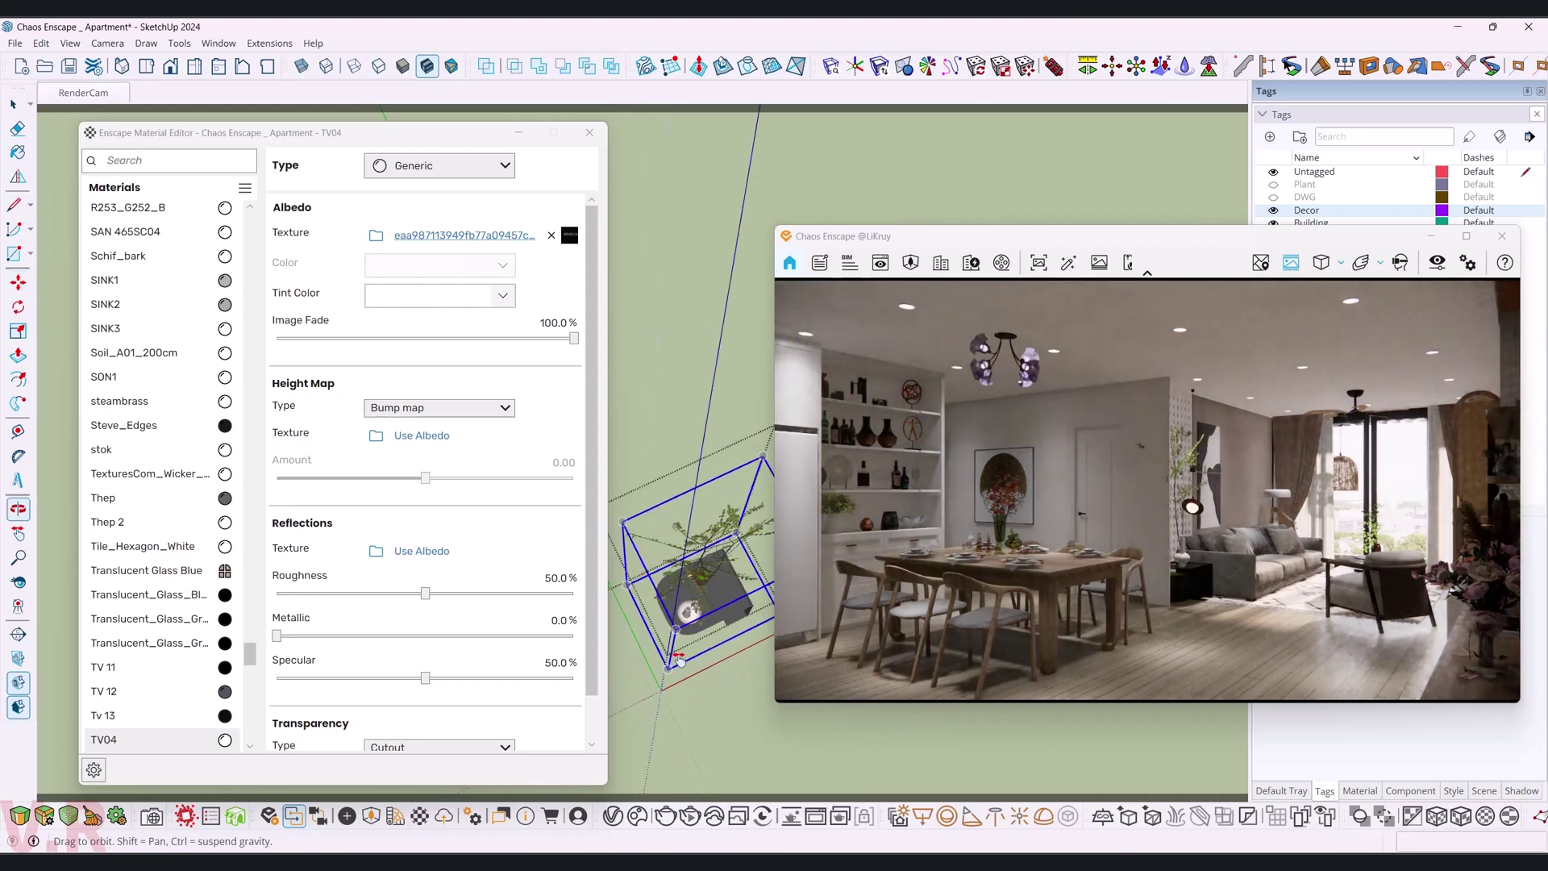
scroll(704, 580, up, 2)
scroll(700, 628, up, 2)
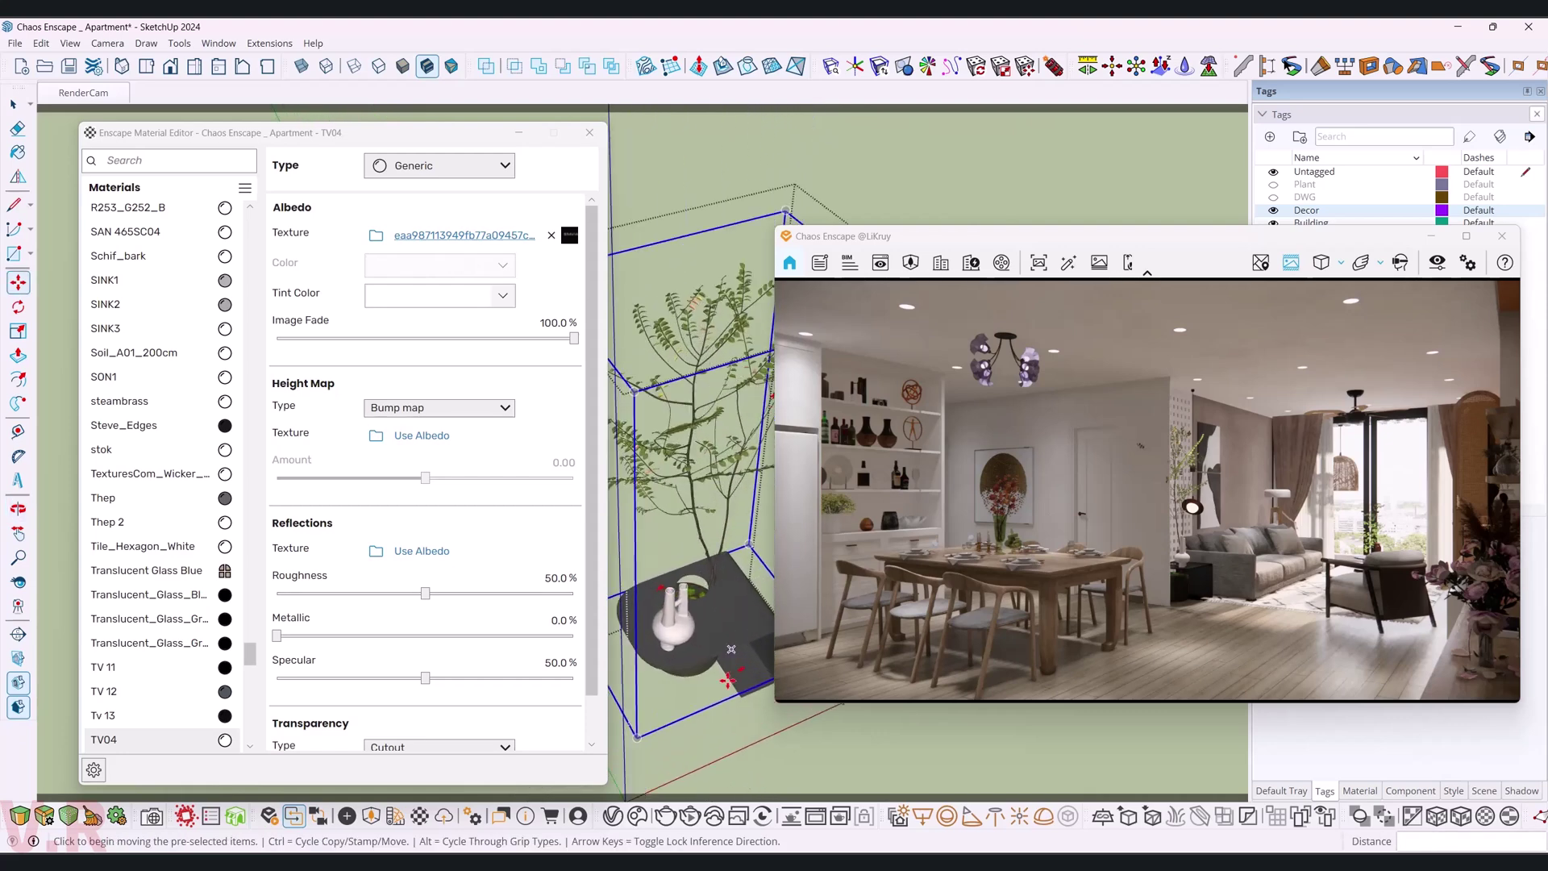
scroll(695, 677, up, 2)
scroll(690, 718, up, 2)
click(690, 717)
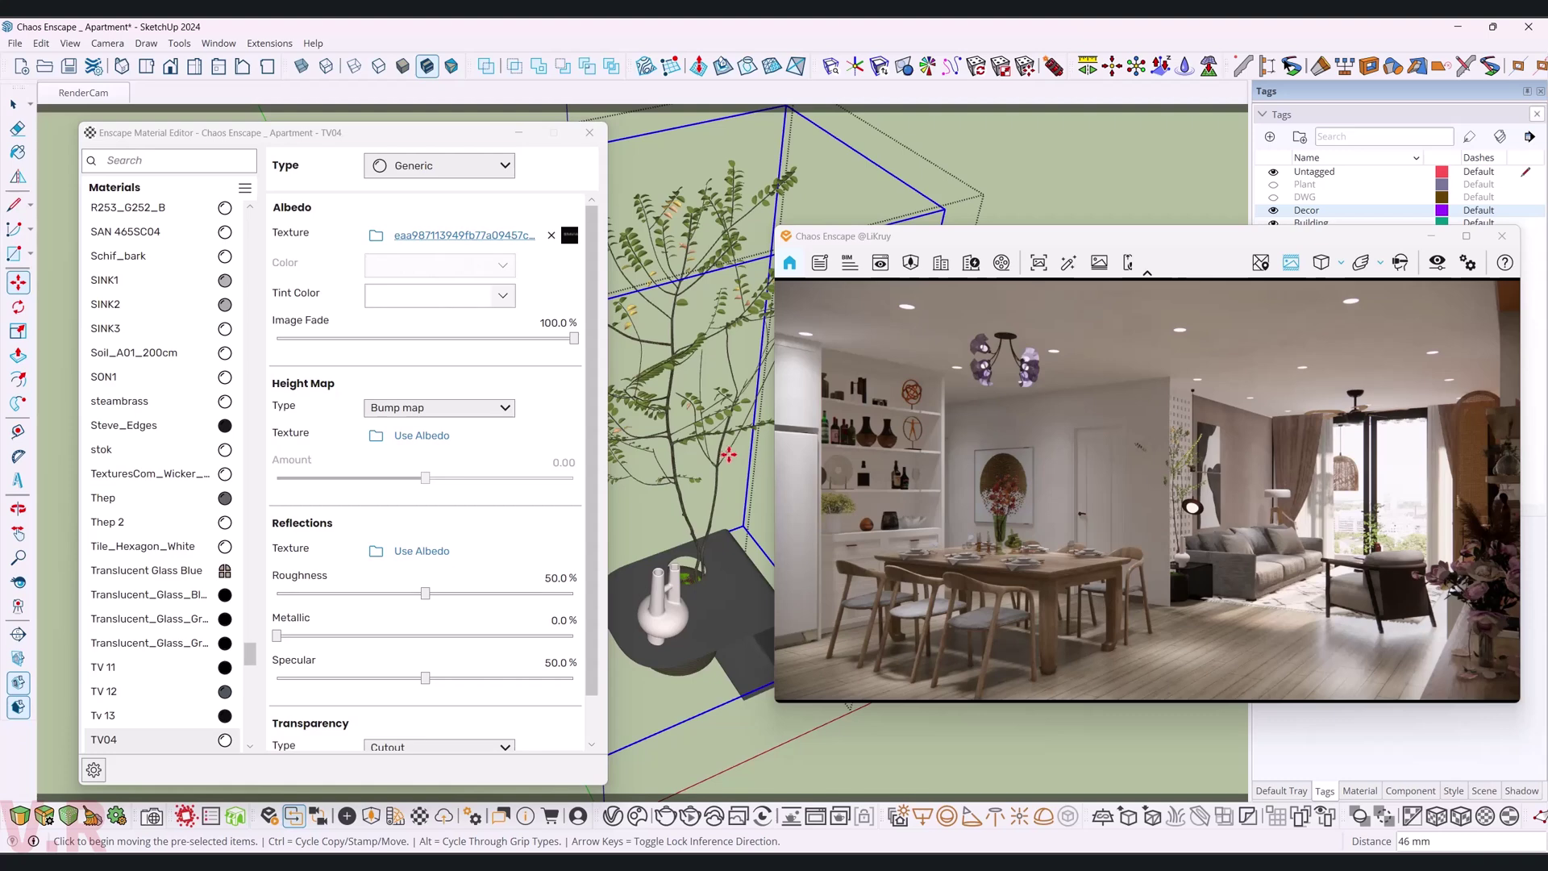
- Rotate the potted plant -90° and set it at its new spot
scroll(728, 456, down, 2)
scroll(719, 475, down, 2)
scroll(709, 496, down, 2)
scroll(701, 514, down, 1)
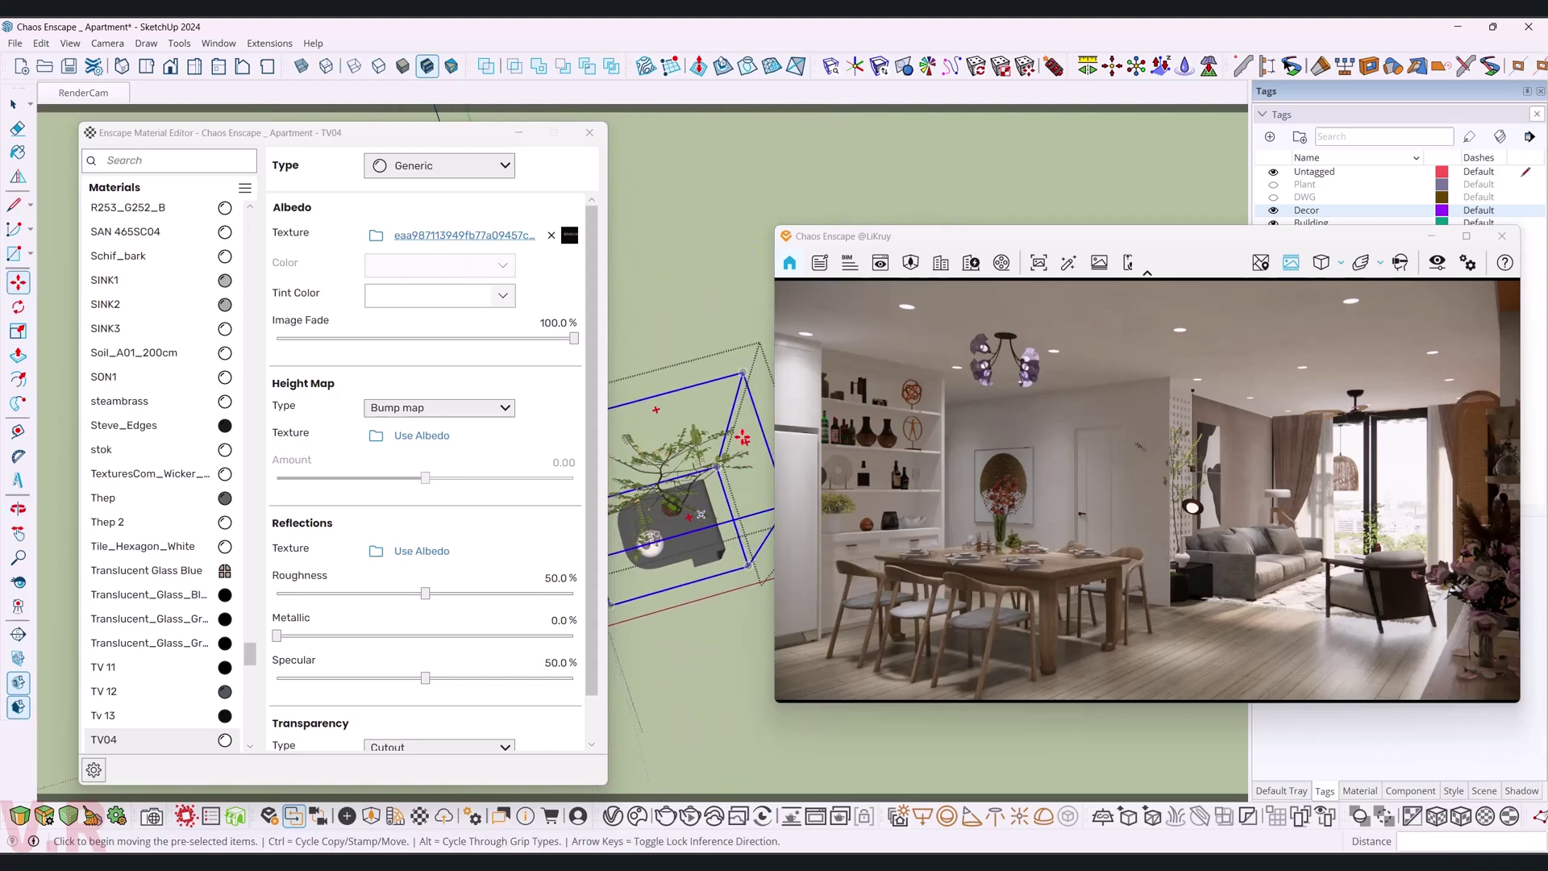
click(751, 442)
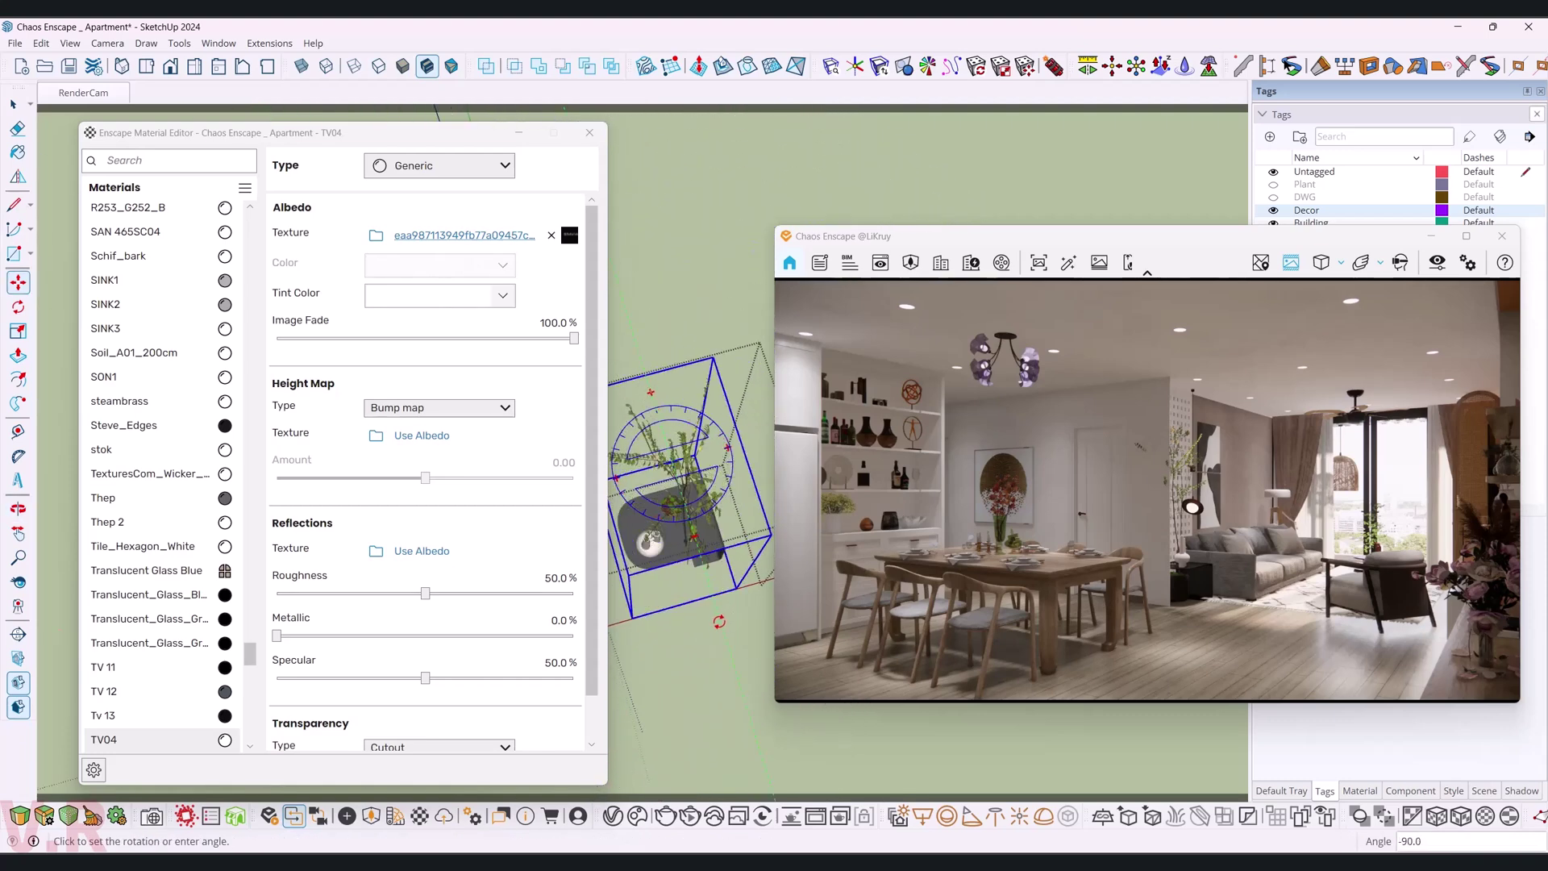
click(709, 665)
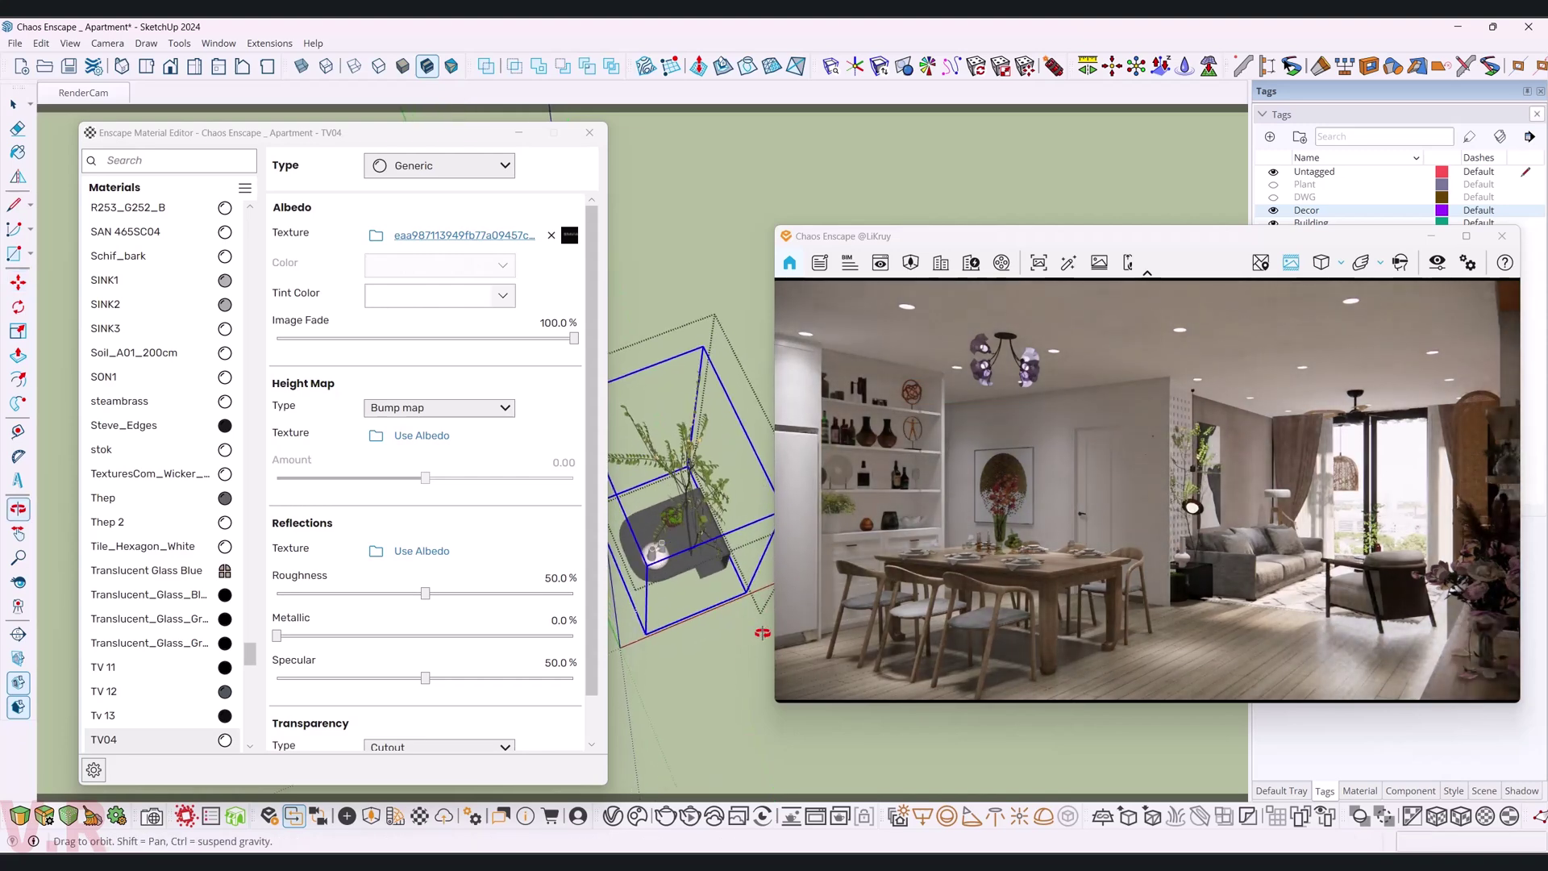
click(704, 624)
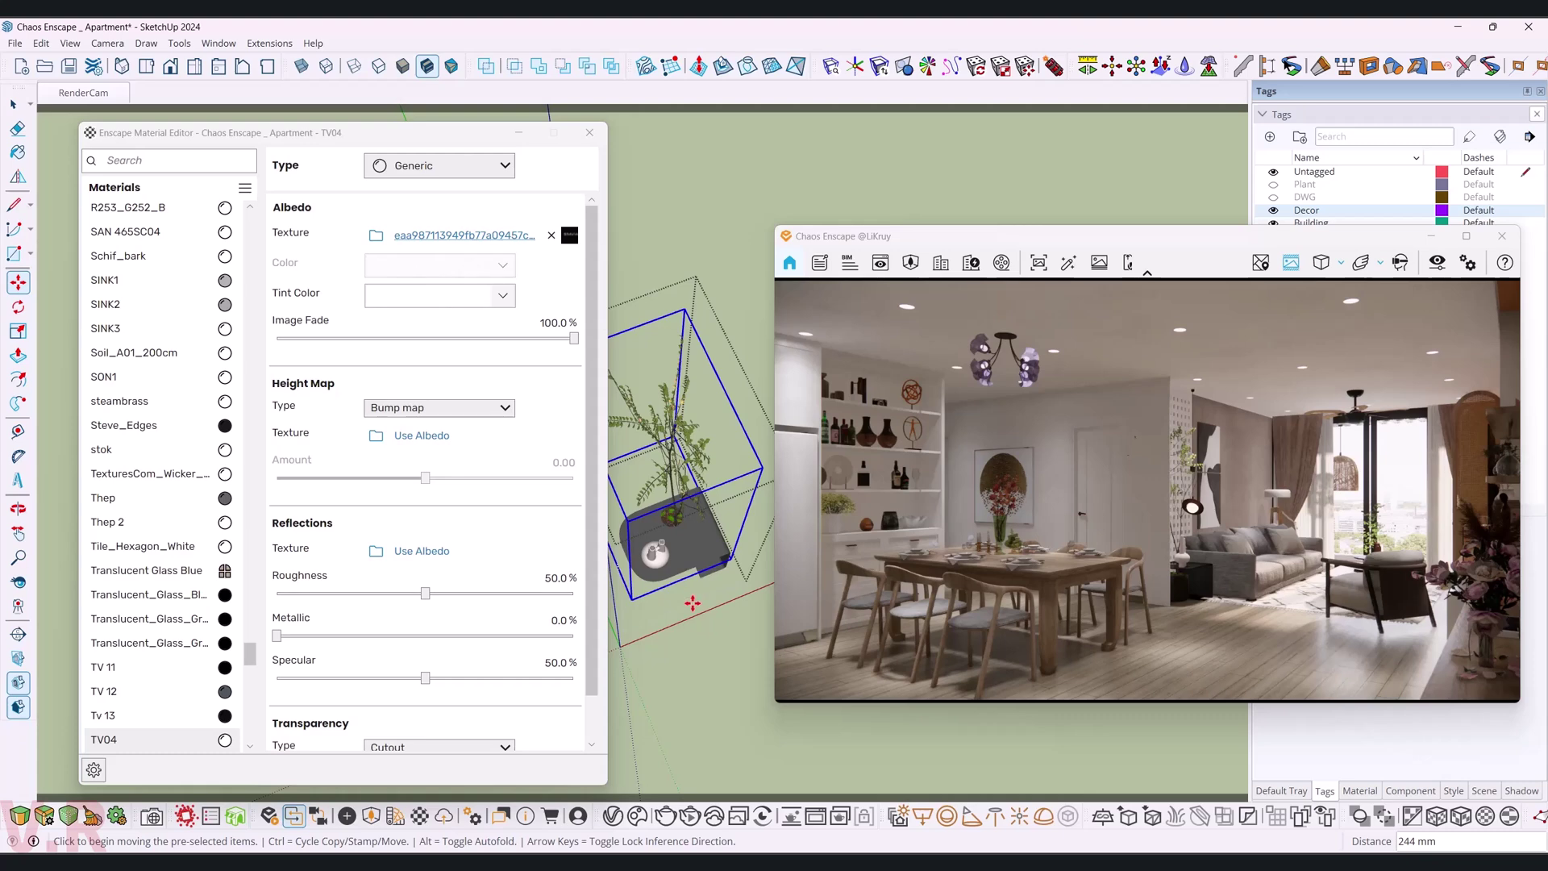
- Flip the plant, move it 175 mm, and return to the RenderCam scene
mouse_move(693, 603)
middle_down()
mouse_move(601, 522)
mouse_move(661, 557)
middle_up()
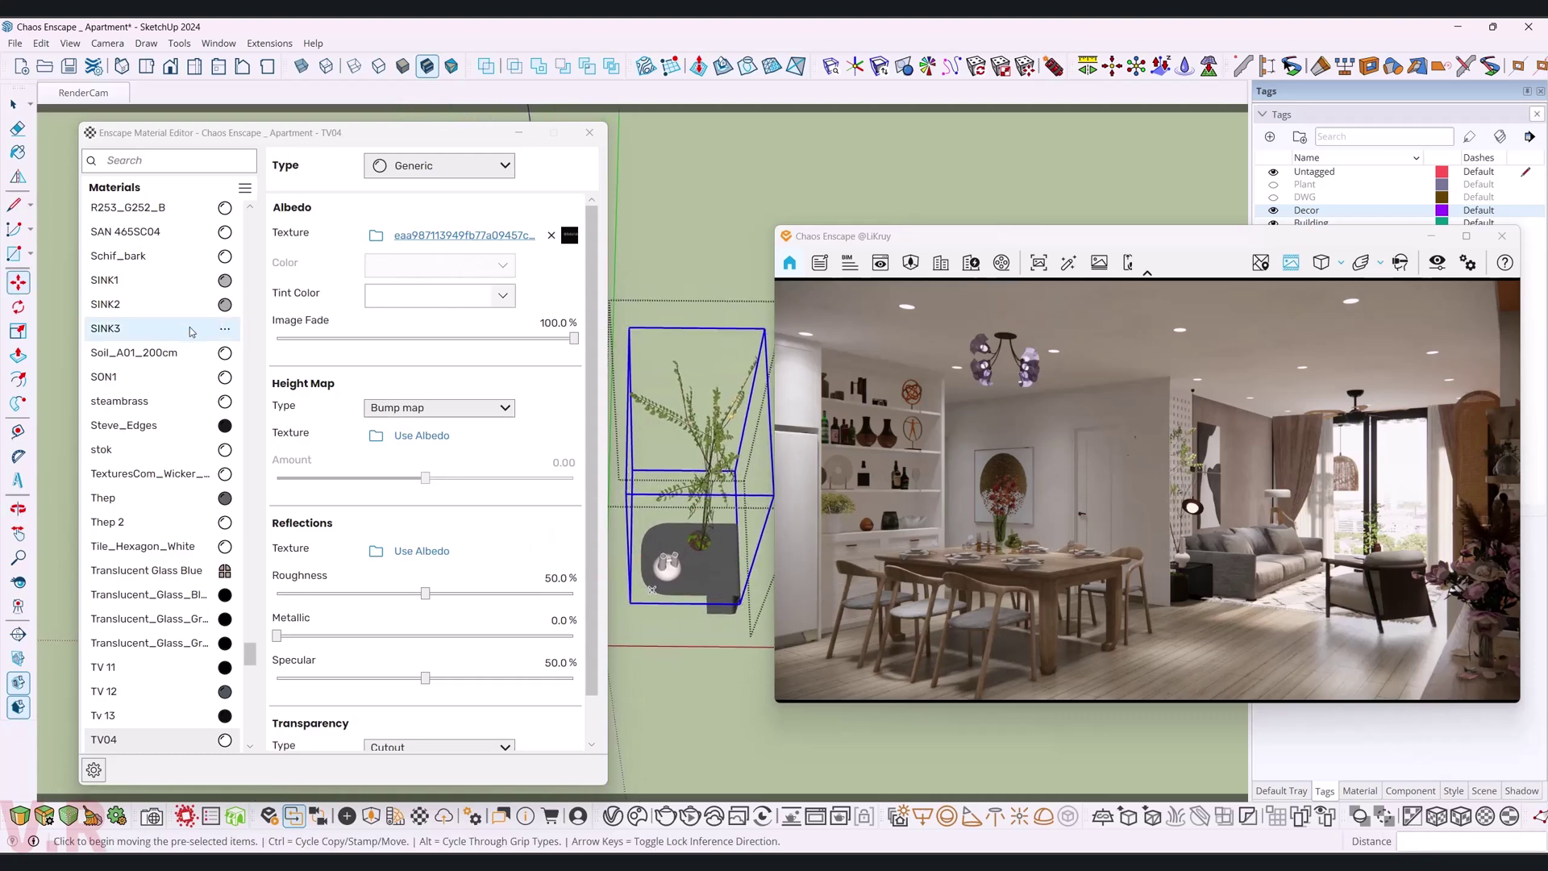
click(18, 176)
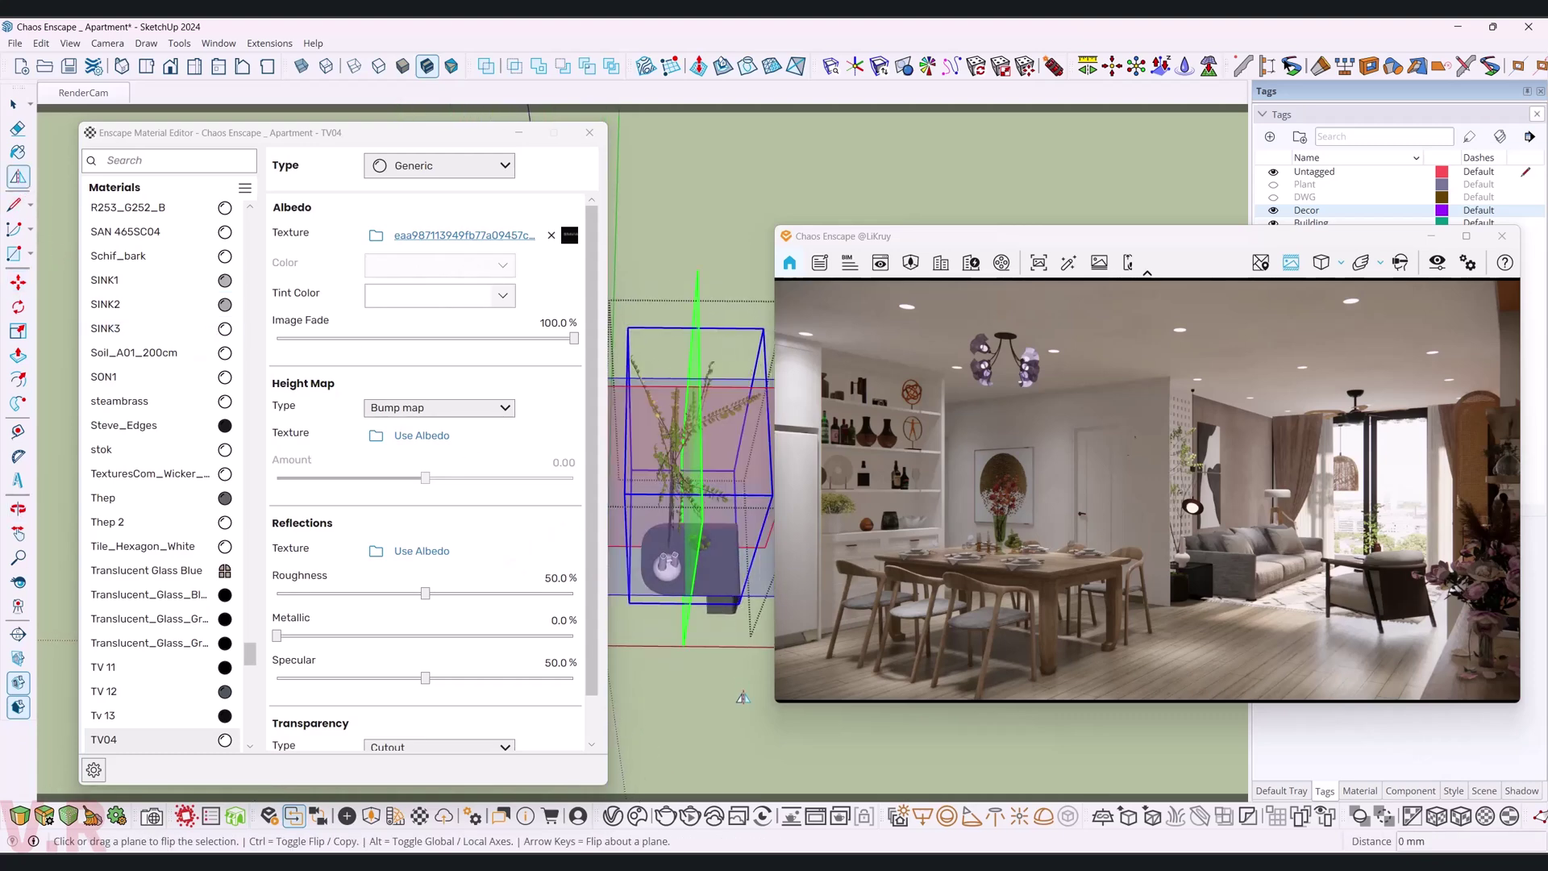
scroll(715, 728, up, 3)
key(m)
click(701, 693)
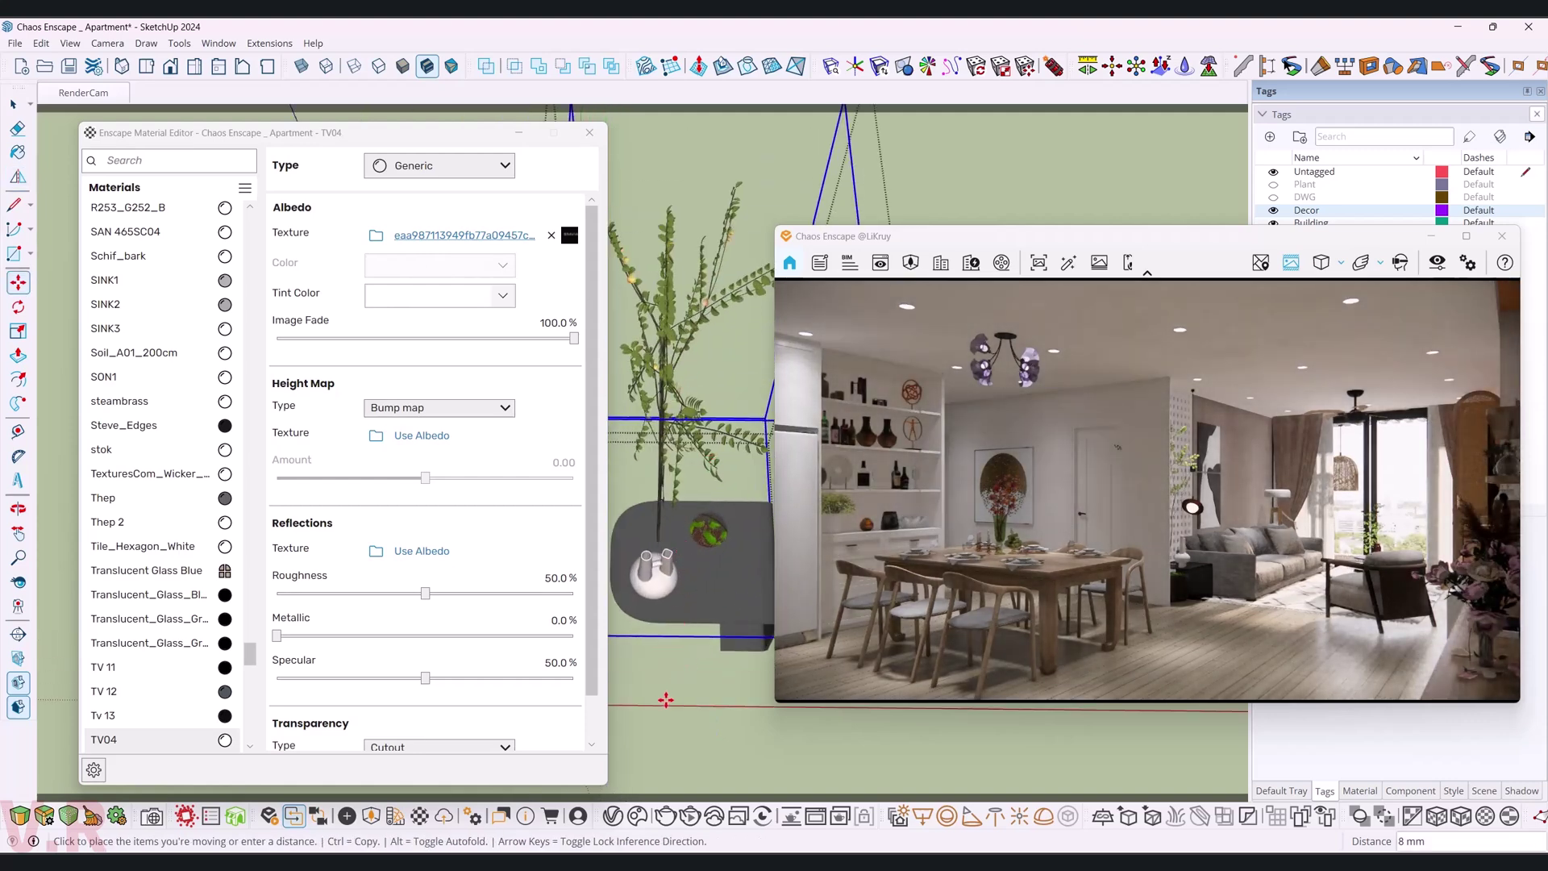
click(704, 699)
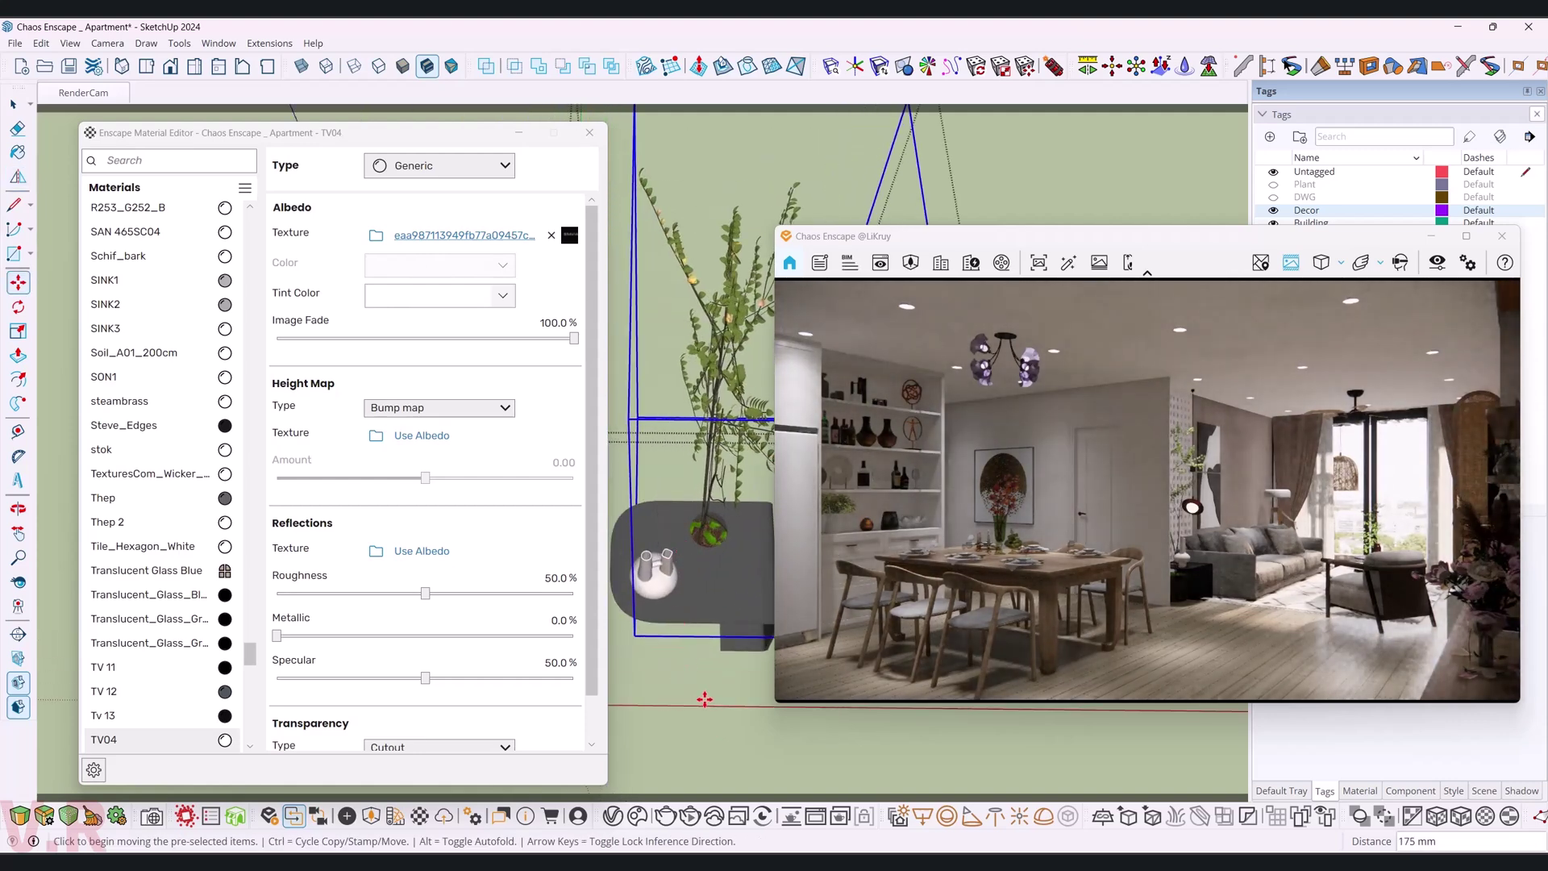
key(space)
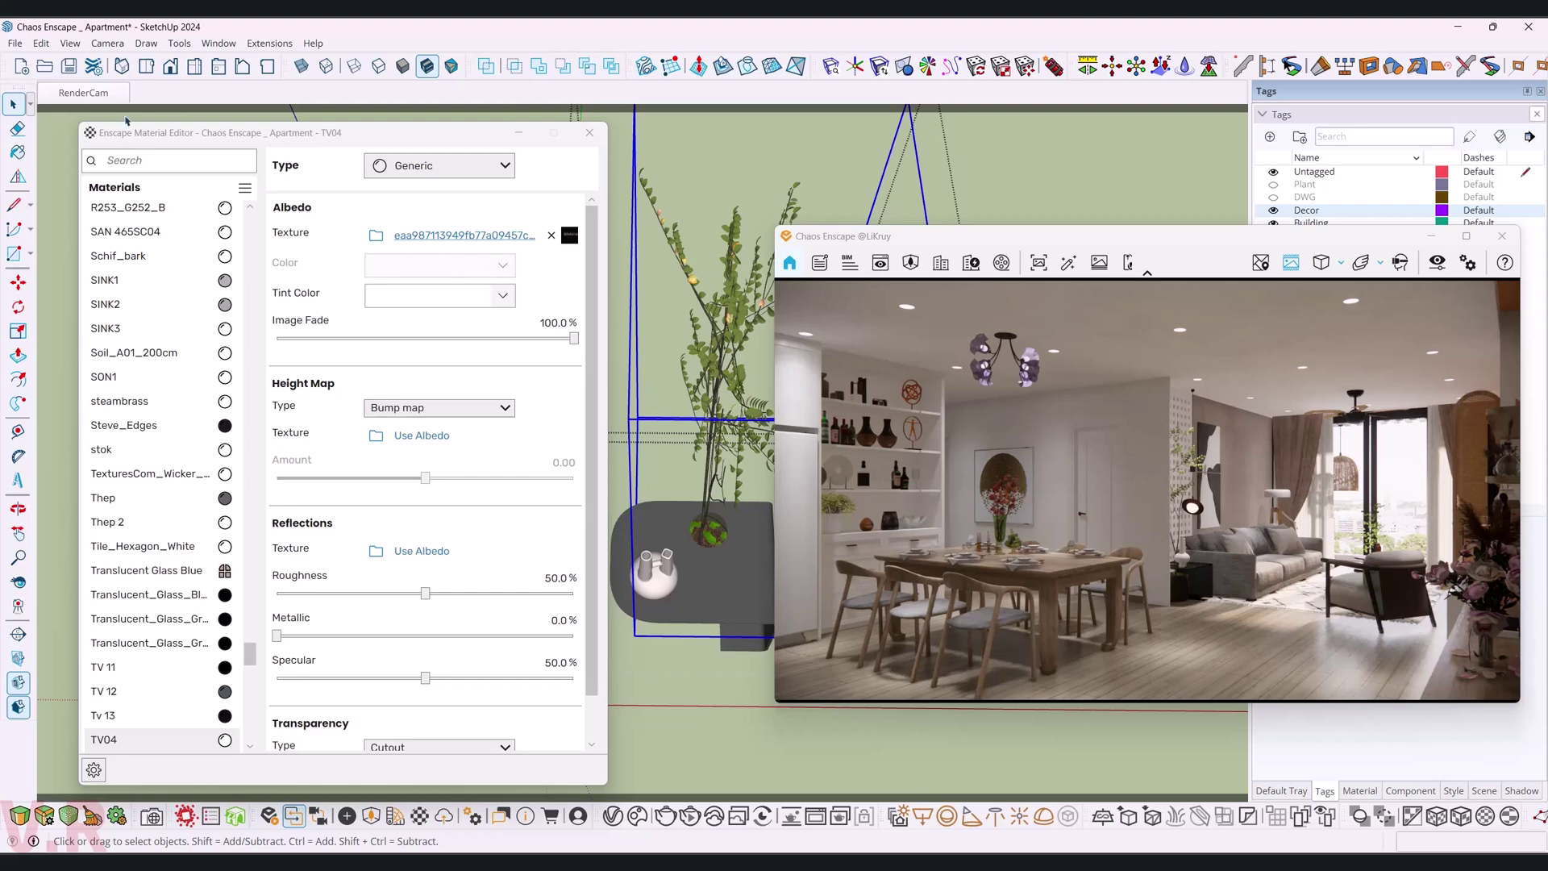
click(83, 93)
- Move the Material Editor aside, re-show the Decor objects, and place the Enscape render upper left
drag(808, 235, 763, 158)
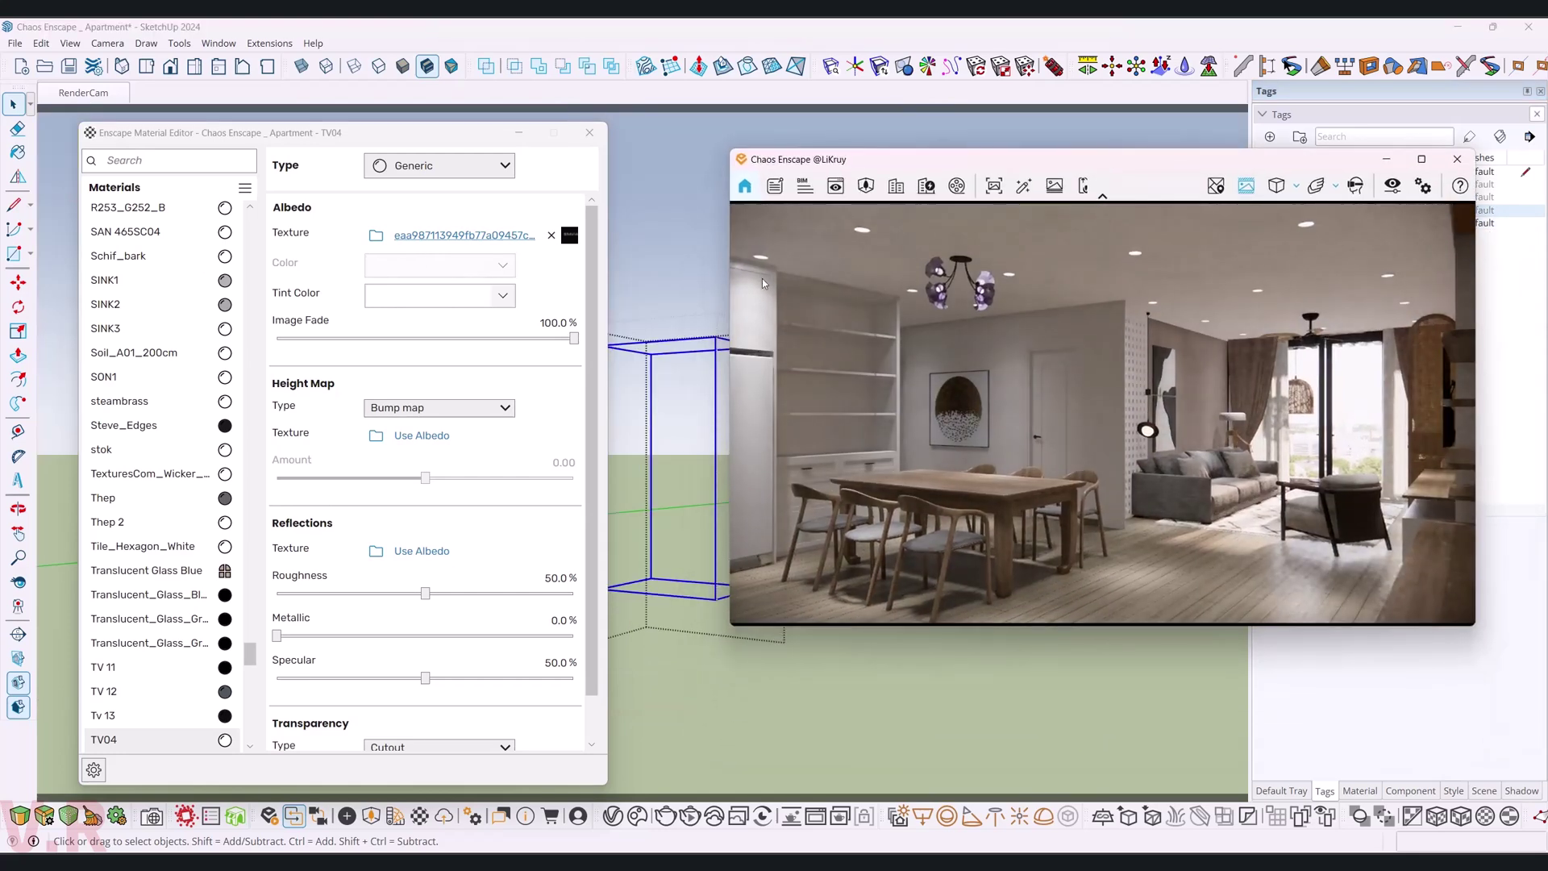
click(684, 244)
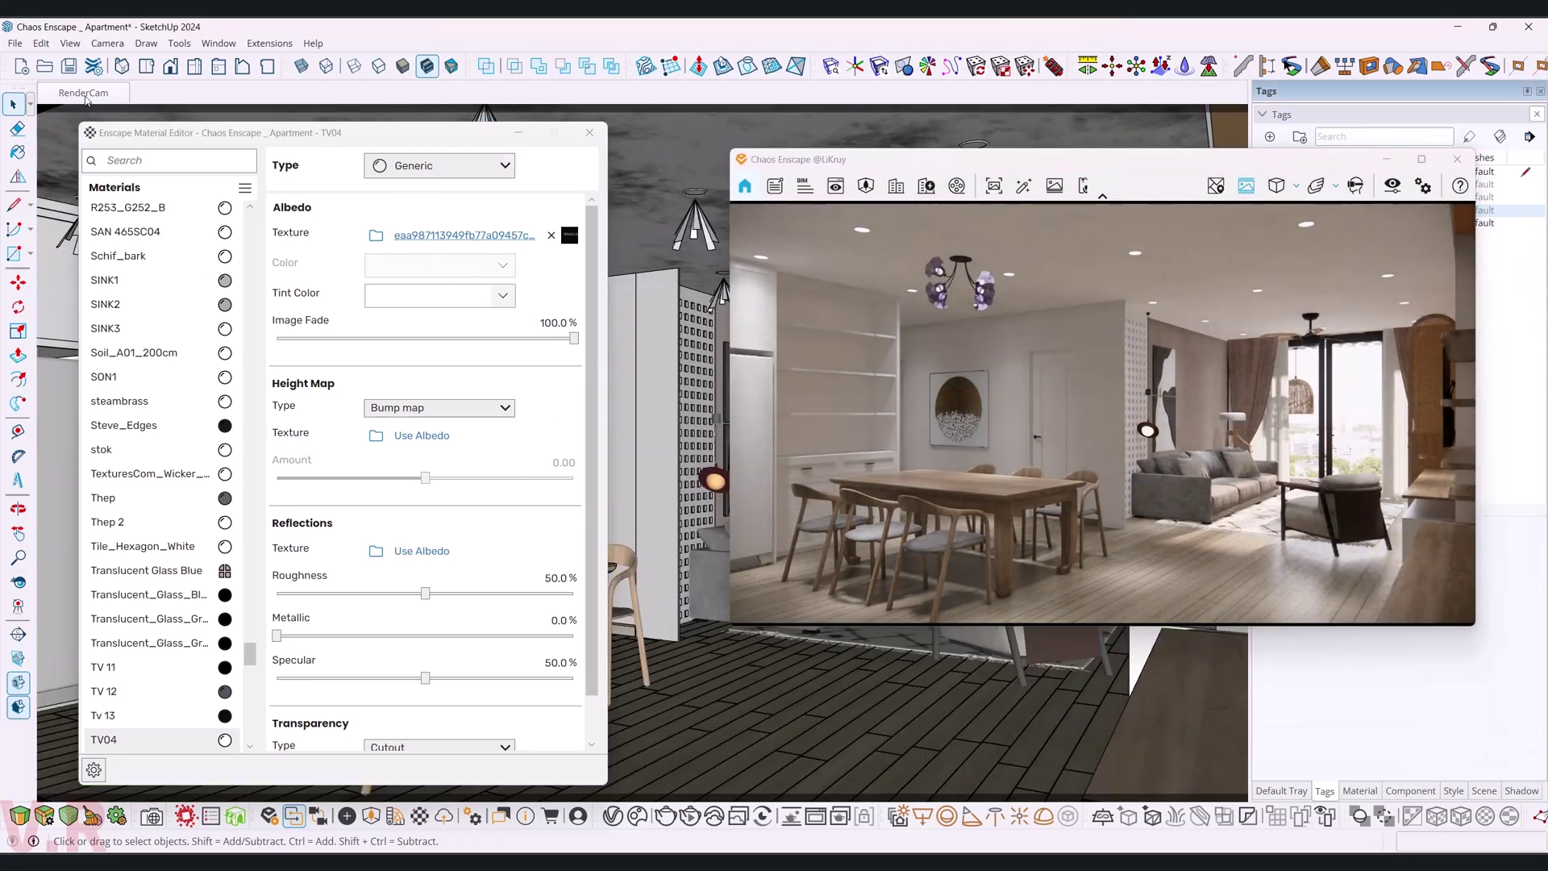
drag(247, 137, 207, 132)
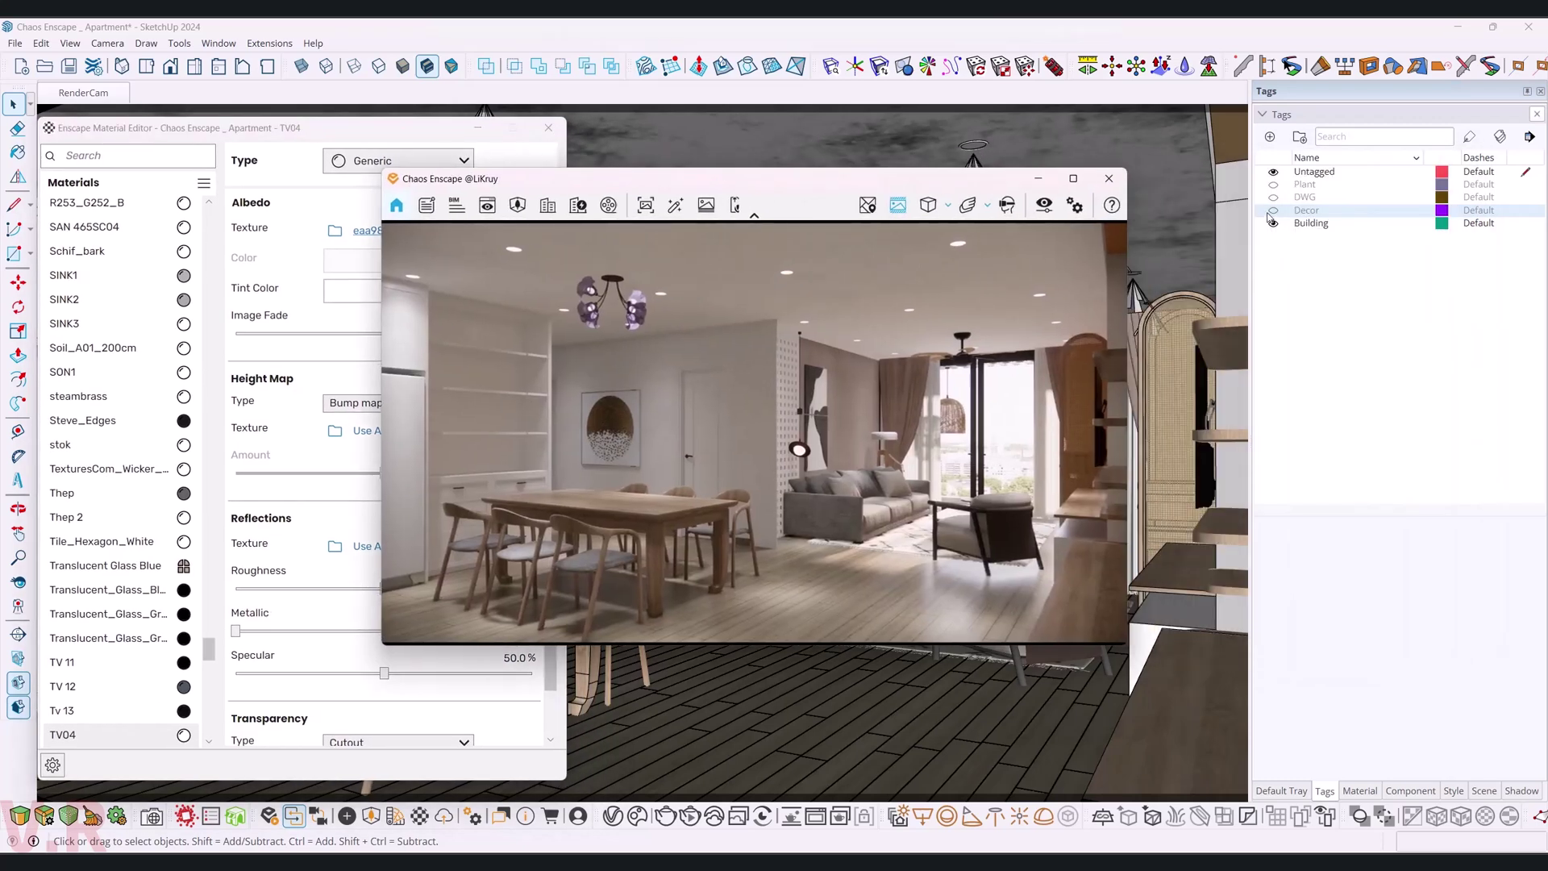
click(1273, 210)
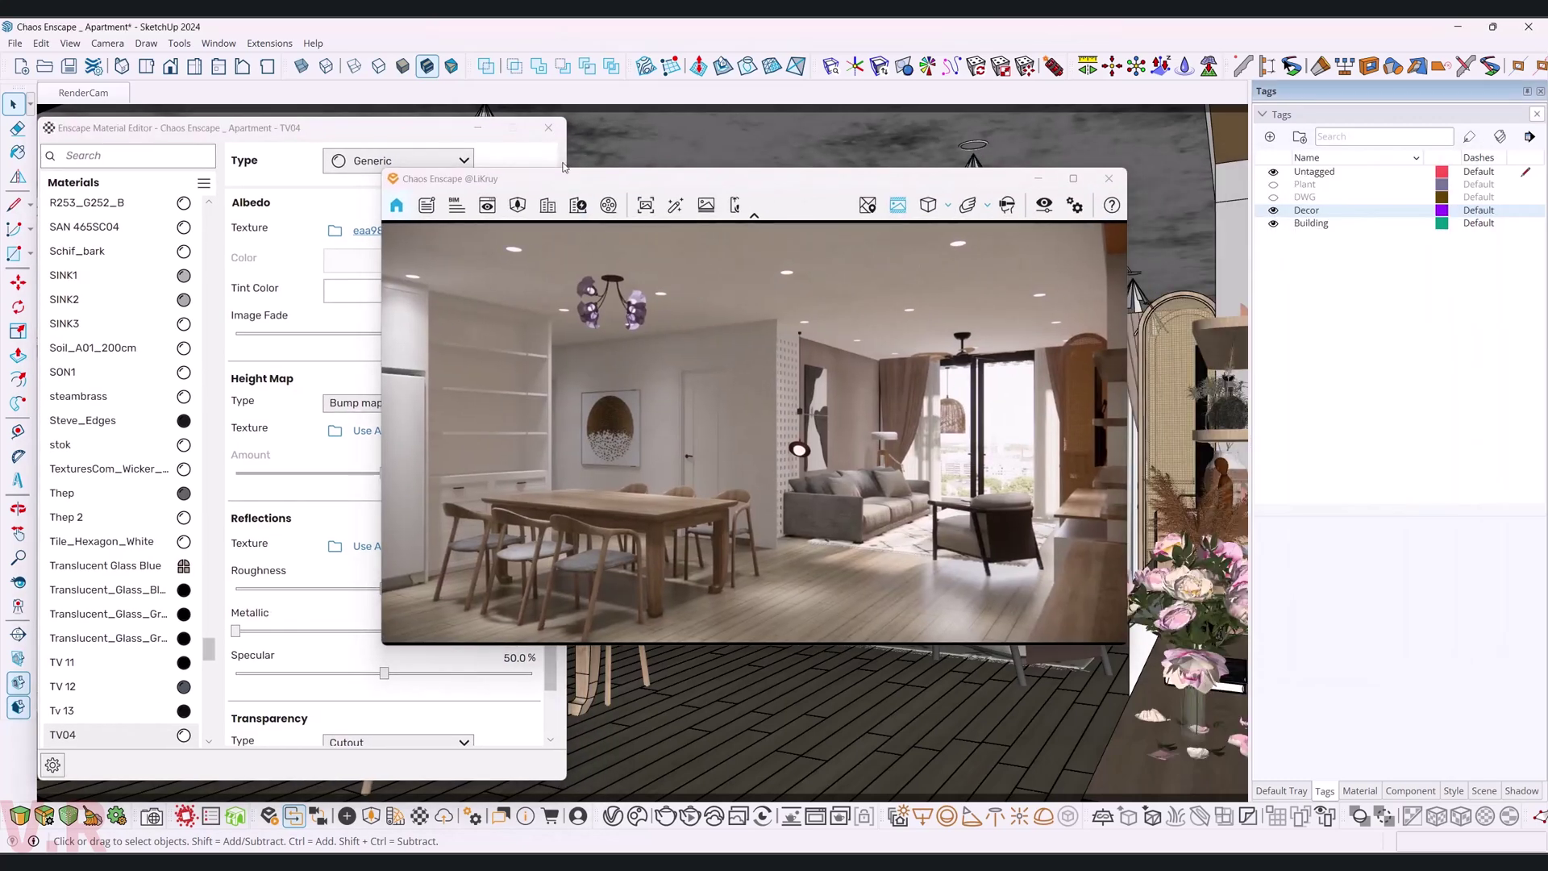
mouse_move(645, 178)
mouse_down()
mouse_move(564, 159)
mouse_move(912, 187)
mouse_move(315, 145)
mouse_up()
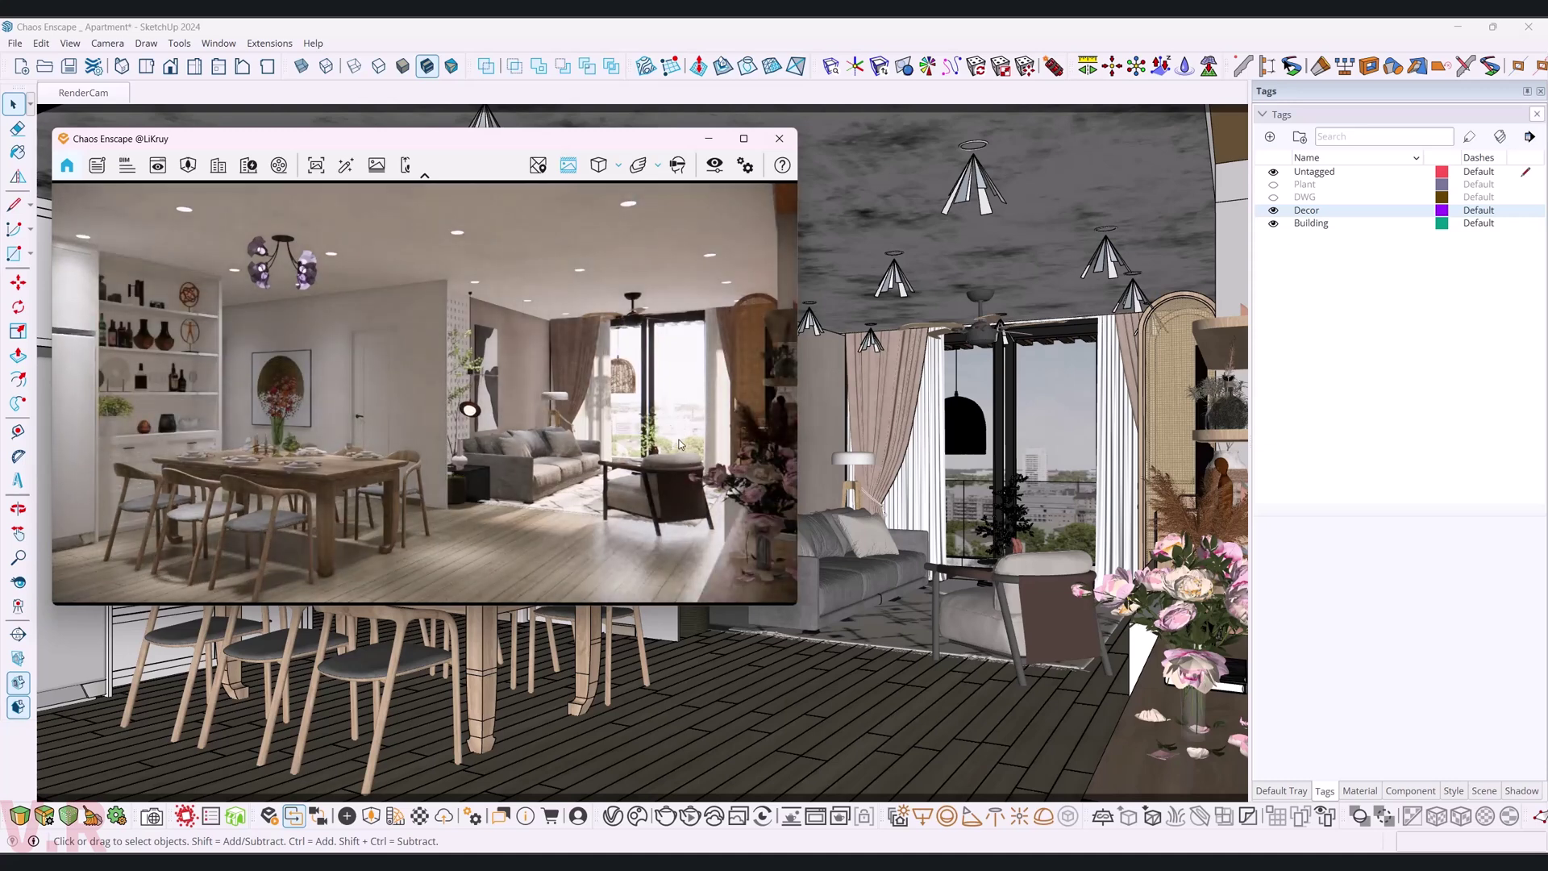
- In Enscape Visual Settings' Image tab, set saturation to 115%
click(715, 164)
mouse_move(445, 100)
mouse_down()
mouse_move(1097, 192)
mouse_move(1049, 146)
mouse_up()
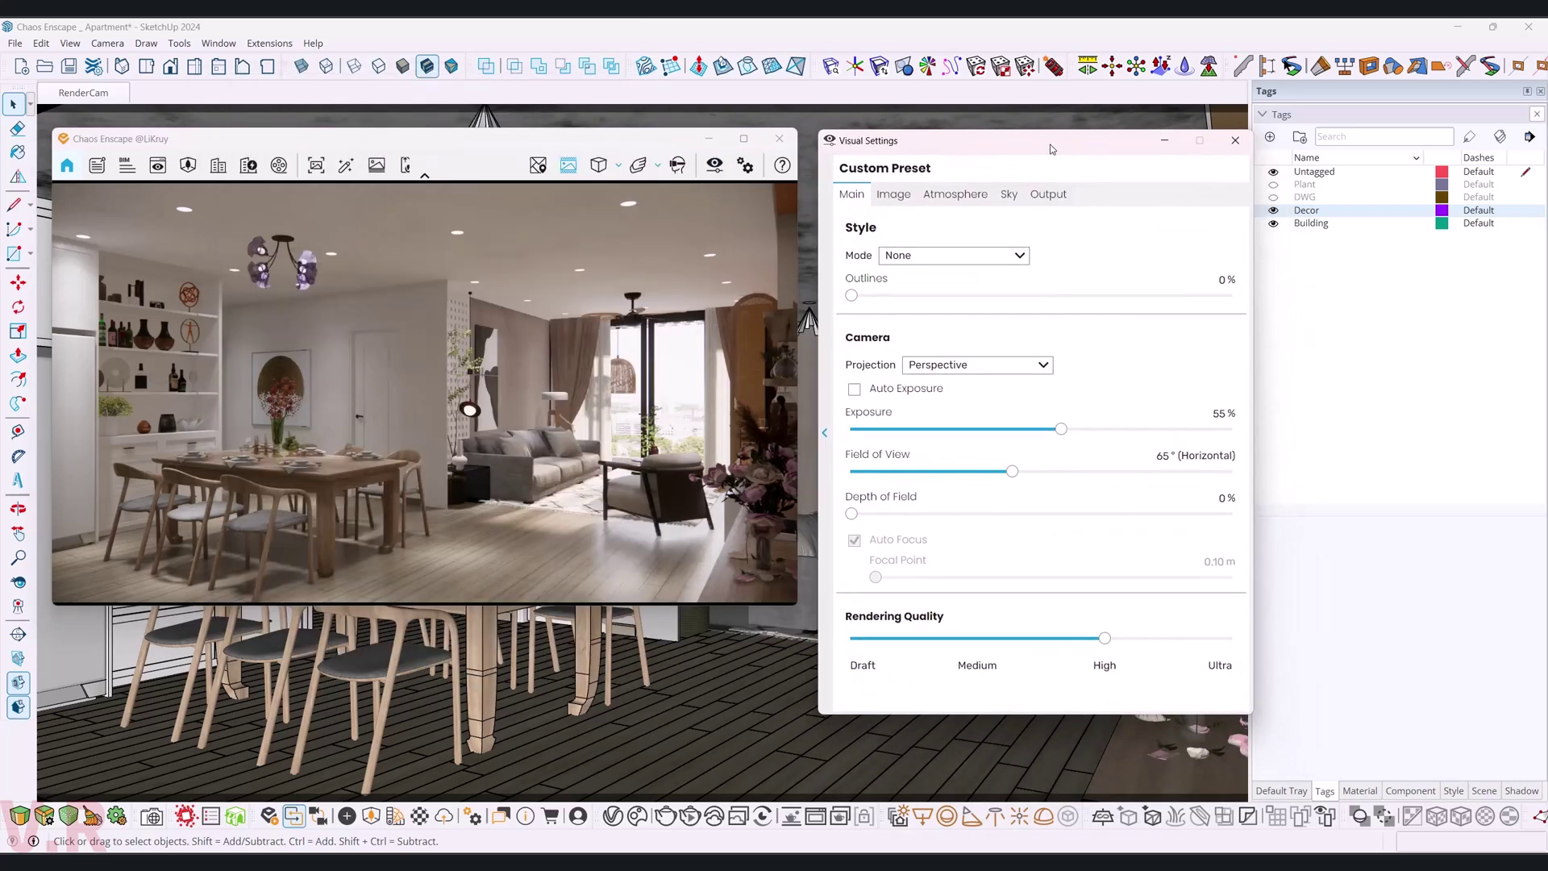
mouse_move(1052, 149)
mouse_down()
mouse_move(1018, 694)
mouse_move(1036, 139)
mouse_move(1042, 154)
mouse_up()
click(885, 199)
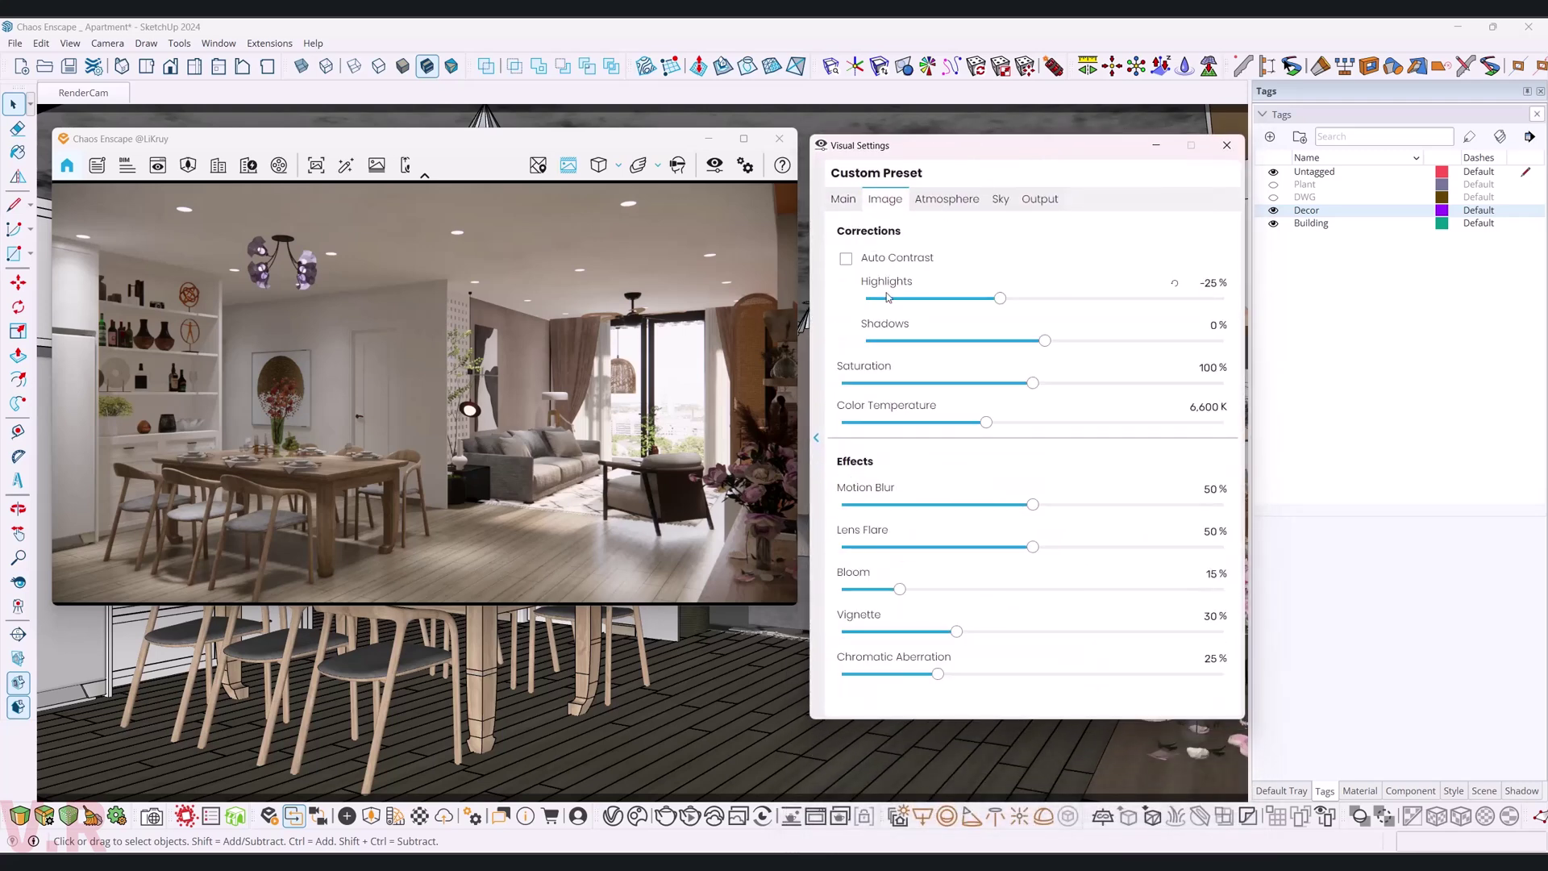
mouse_move(1033, 382)
mouse_down()
mouse_move(1114, 383)
mouse_move(1078, 383)
mouse_up()
click(1214, 368)
text(115)
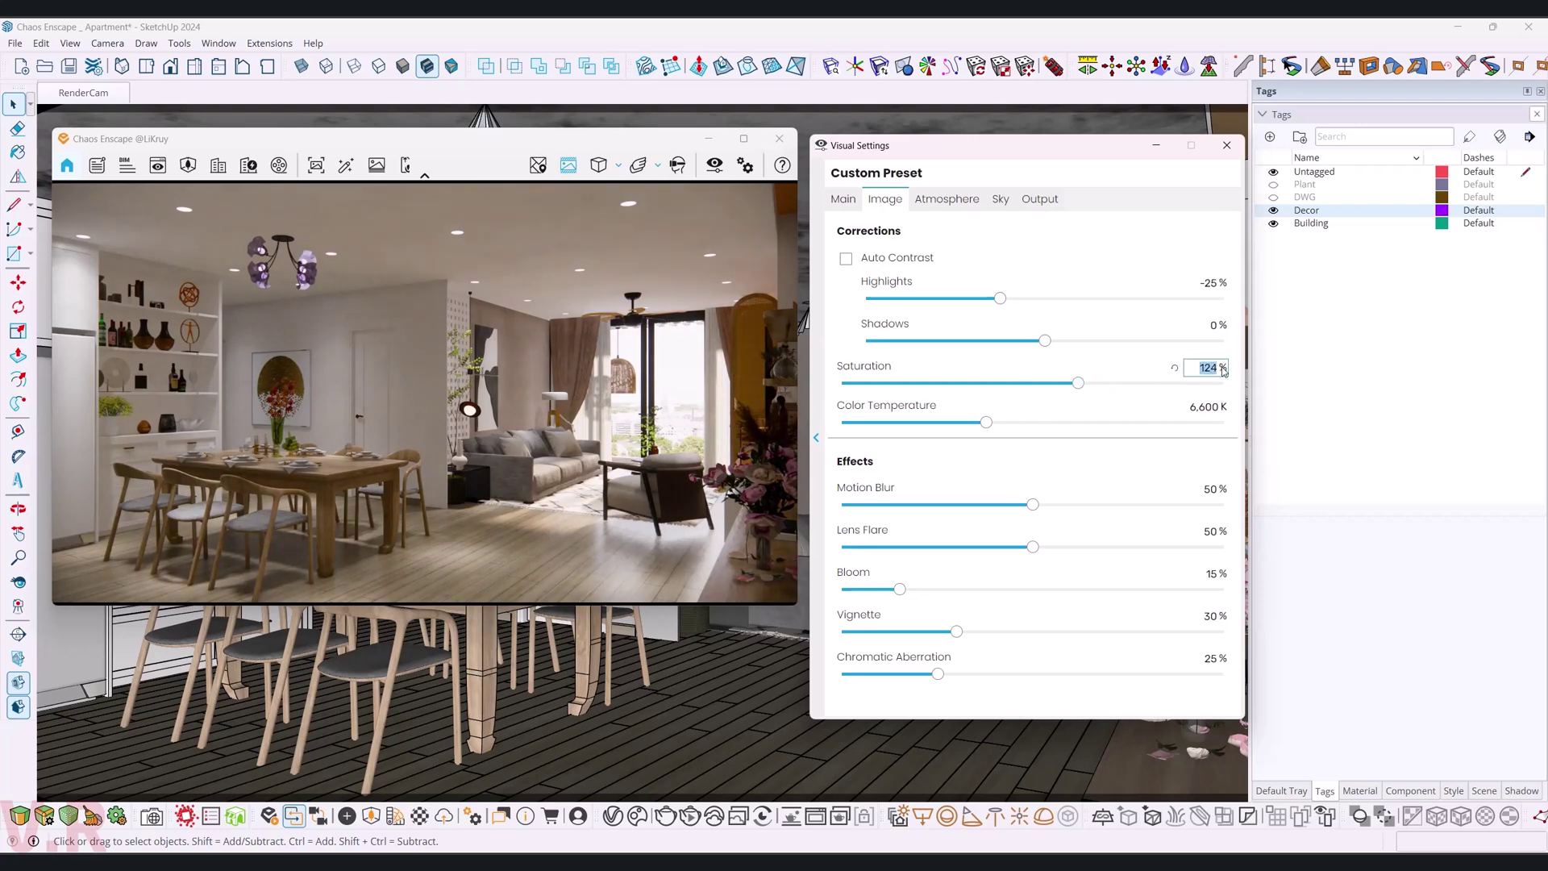
key(Return)
mouse_move(984, 147)
mouse_down()
mouse_move(564, 199)
mouse_move(553, 216)
mouse_move(1127, 329)
mouse_move(1134, 520)
mouse_move(1045, 133)
mouse_move(1166, 205)
mouse_move(1098, 148)
mouse_move(1048, 146)
mouse_up()
- Confirm Full HD 1920×1080 PNG output in Visual Settings and save the SketchUp model
click(907, 197)
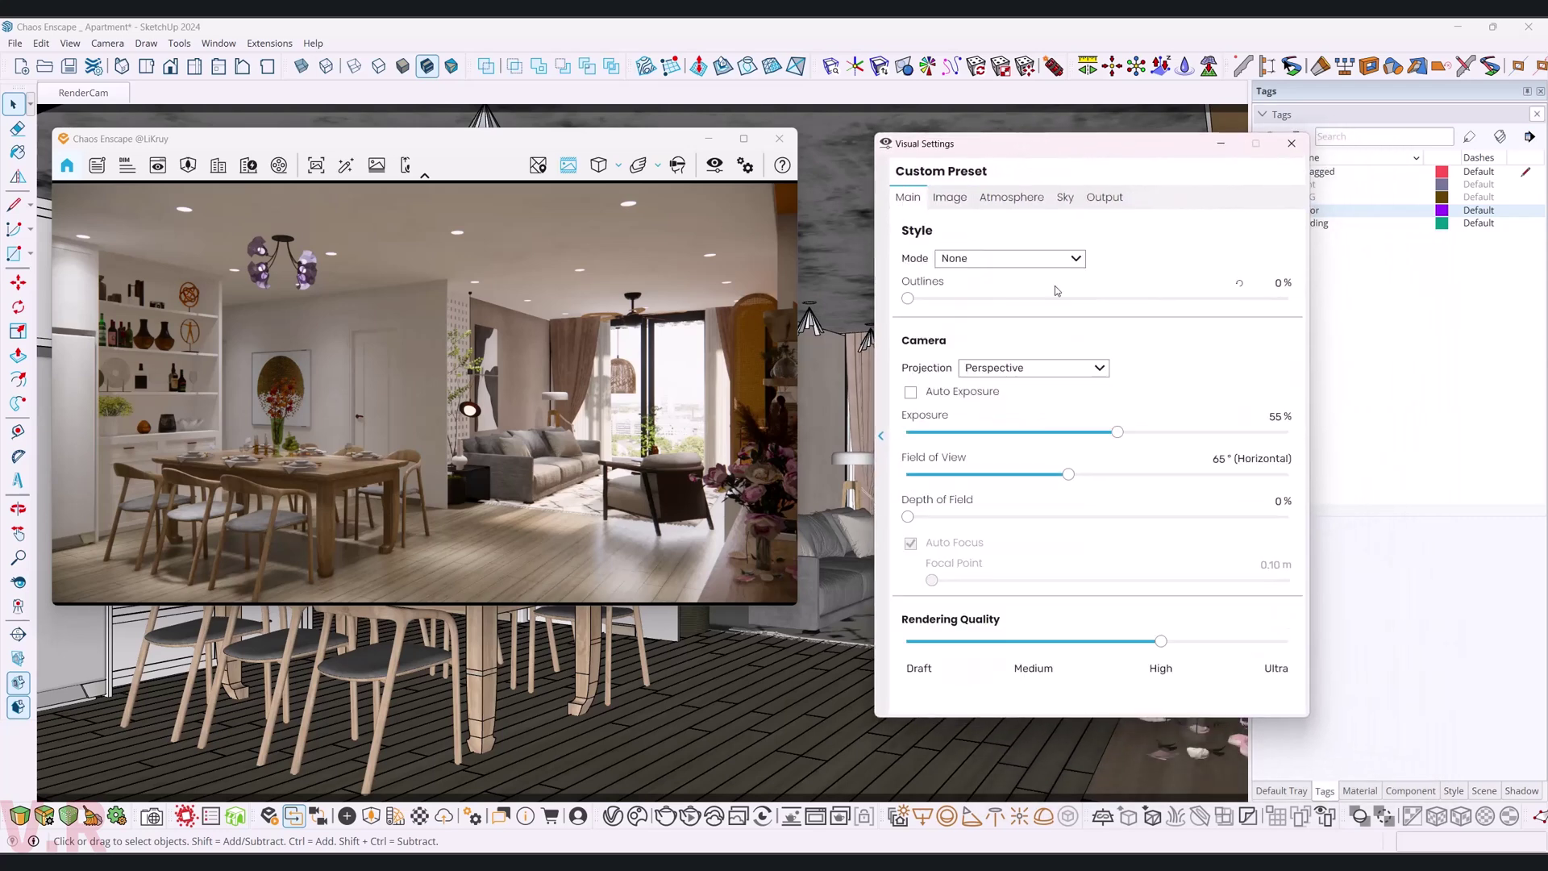
click(1065, 198)
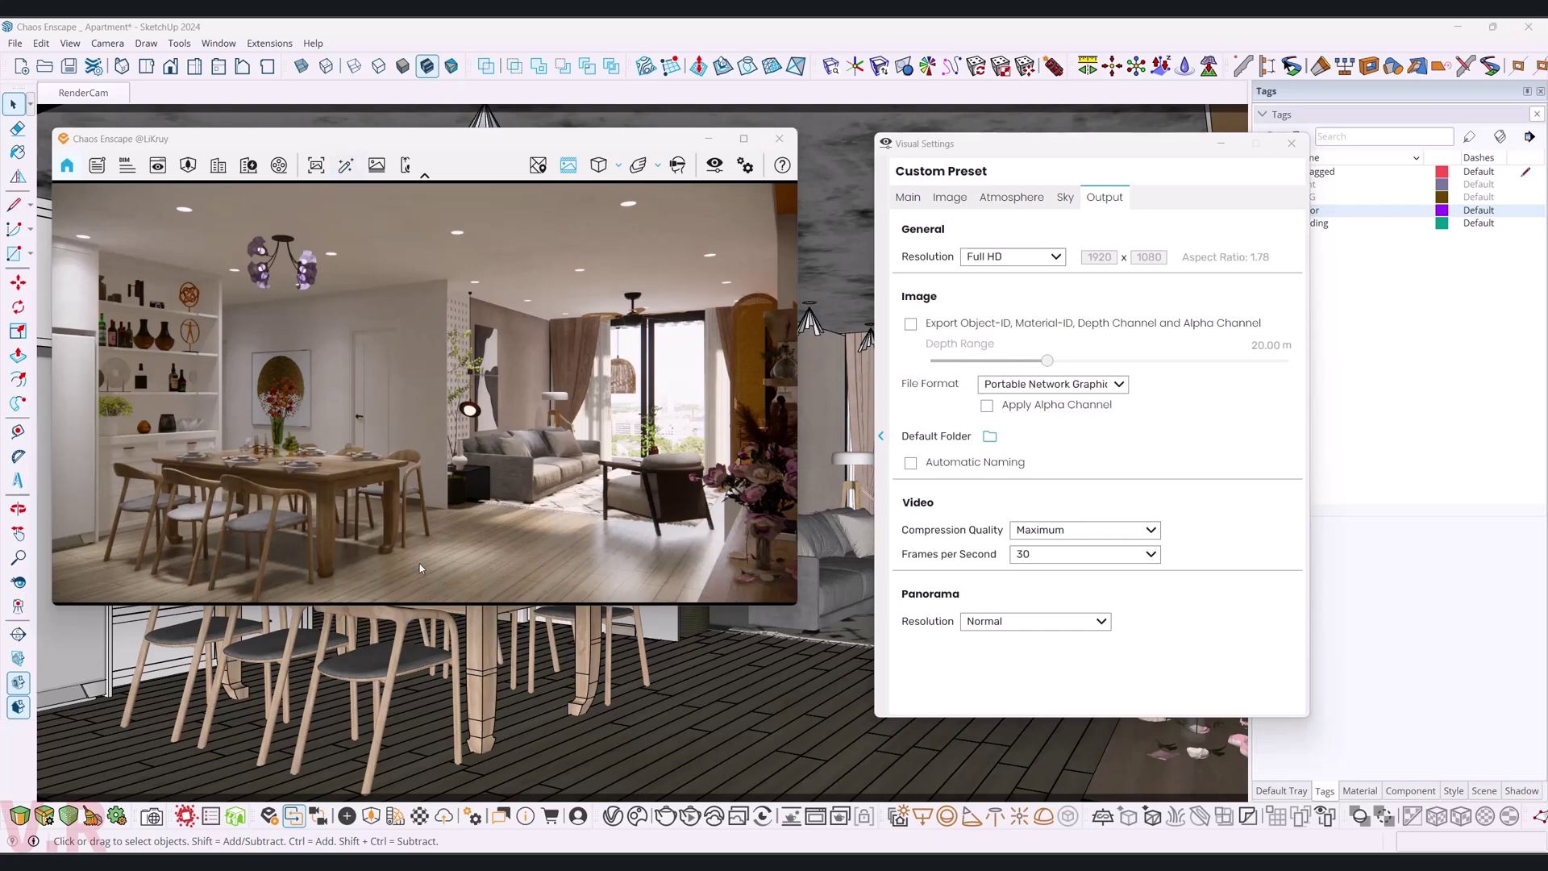
click(71, 67)
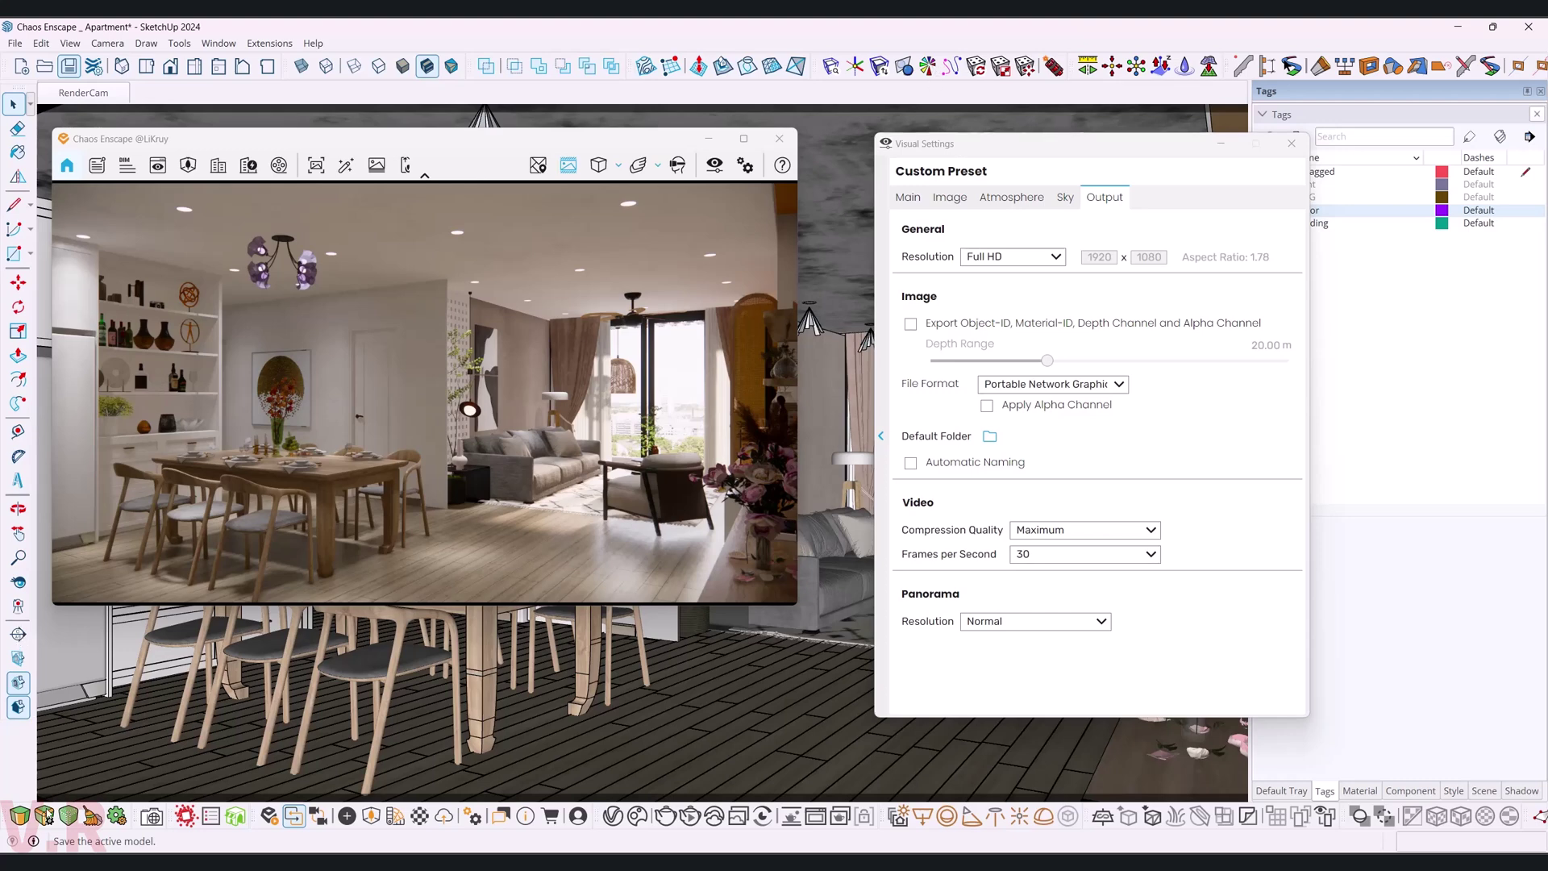
click(69, 66)
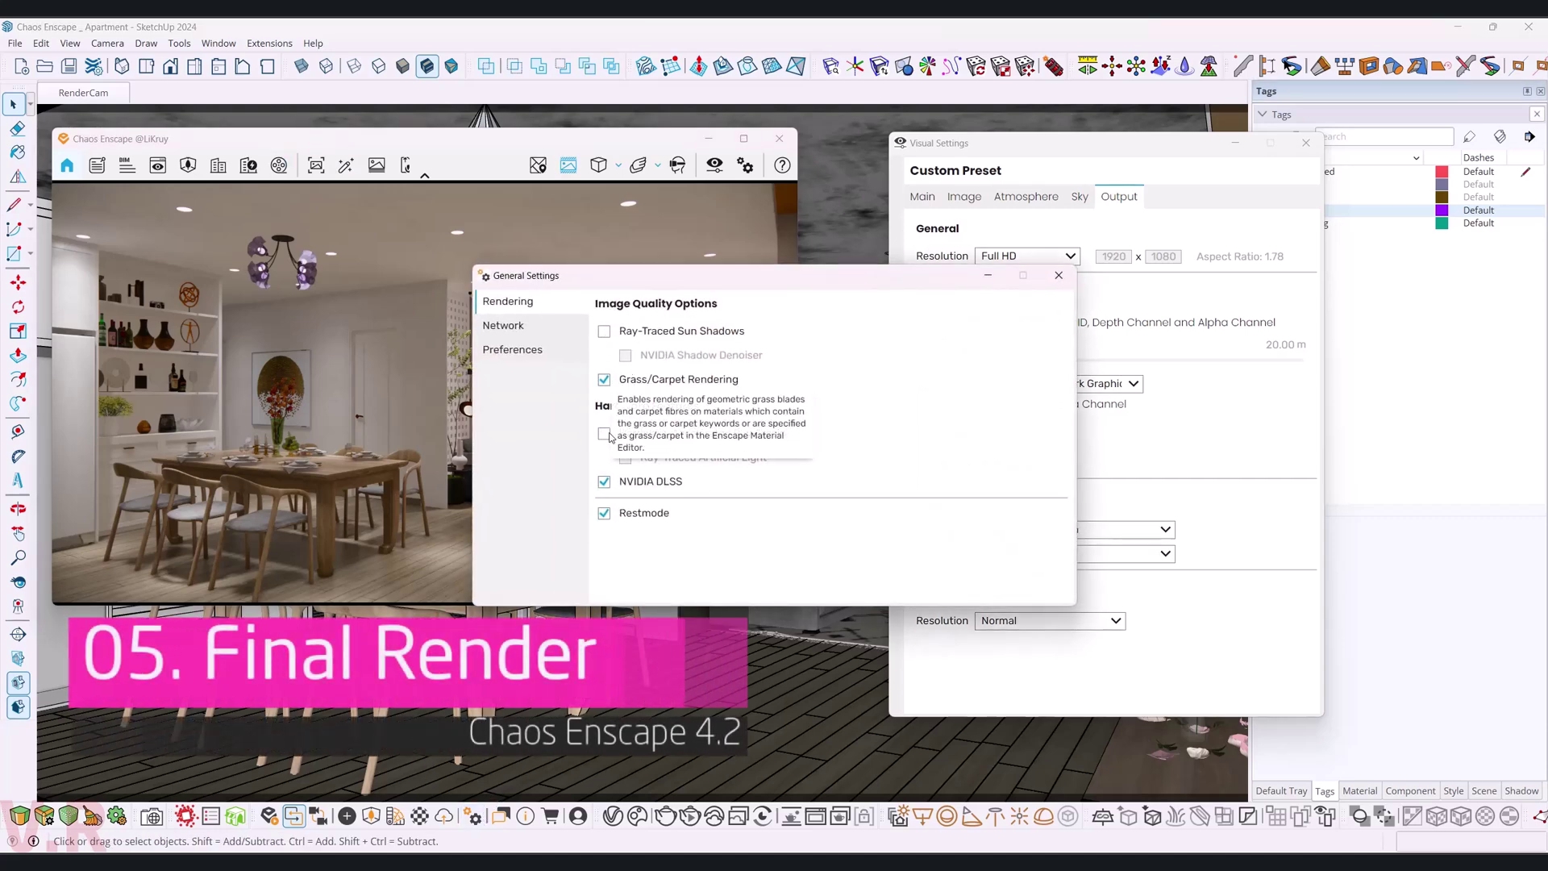
- Enable hardware-accelerated ray tracing and ray-traced sun shadows in Enscape General Settings
click(605, 435)
drag(685, 287, 381, 470)
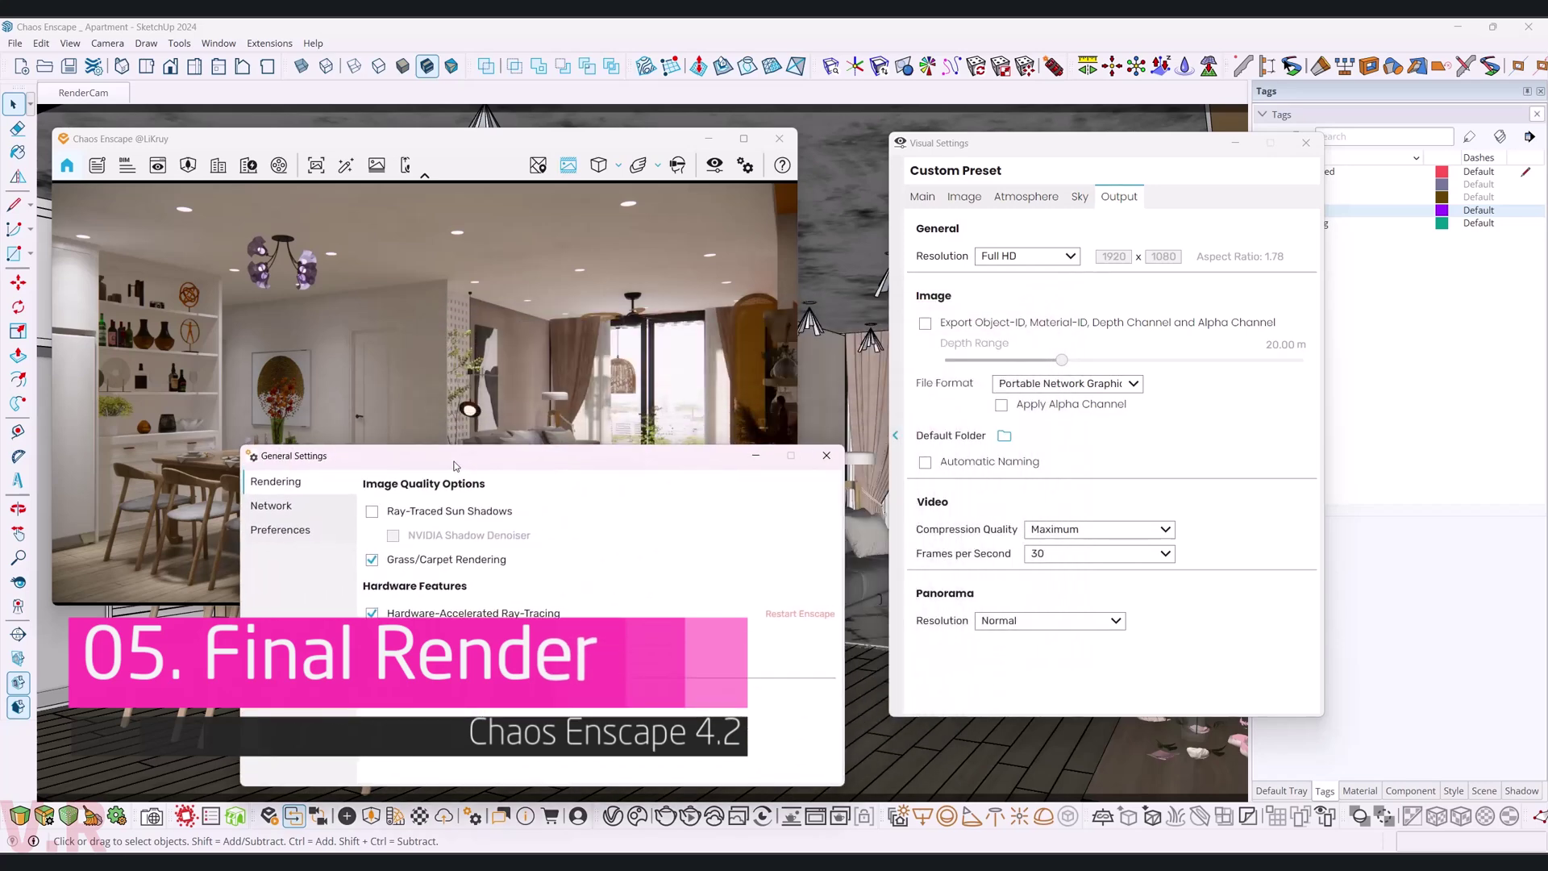
click(300, 514)
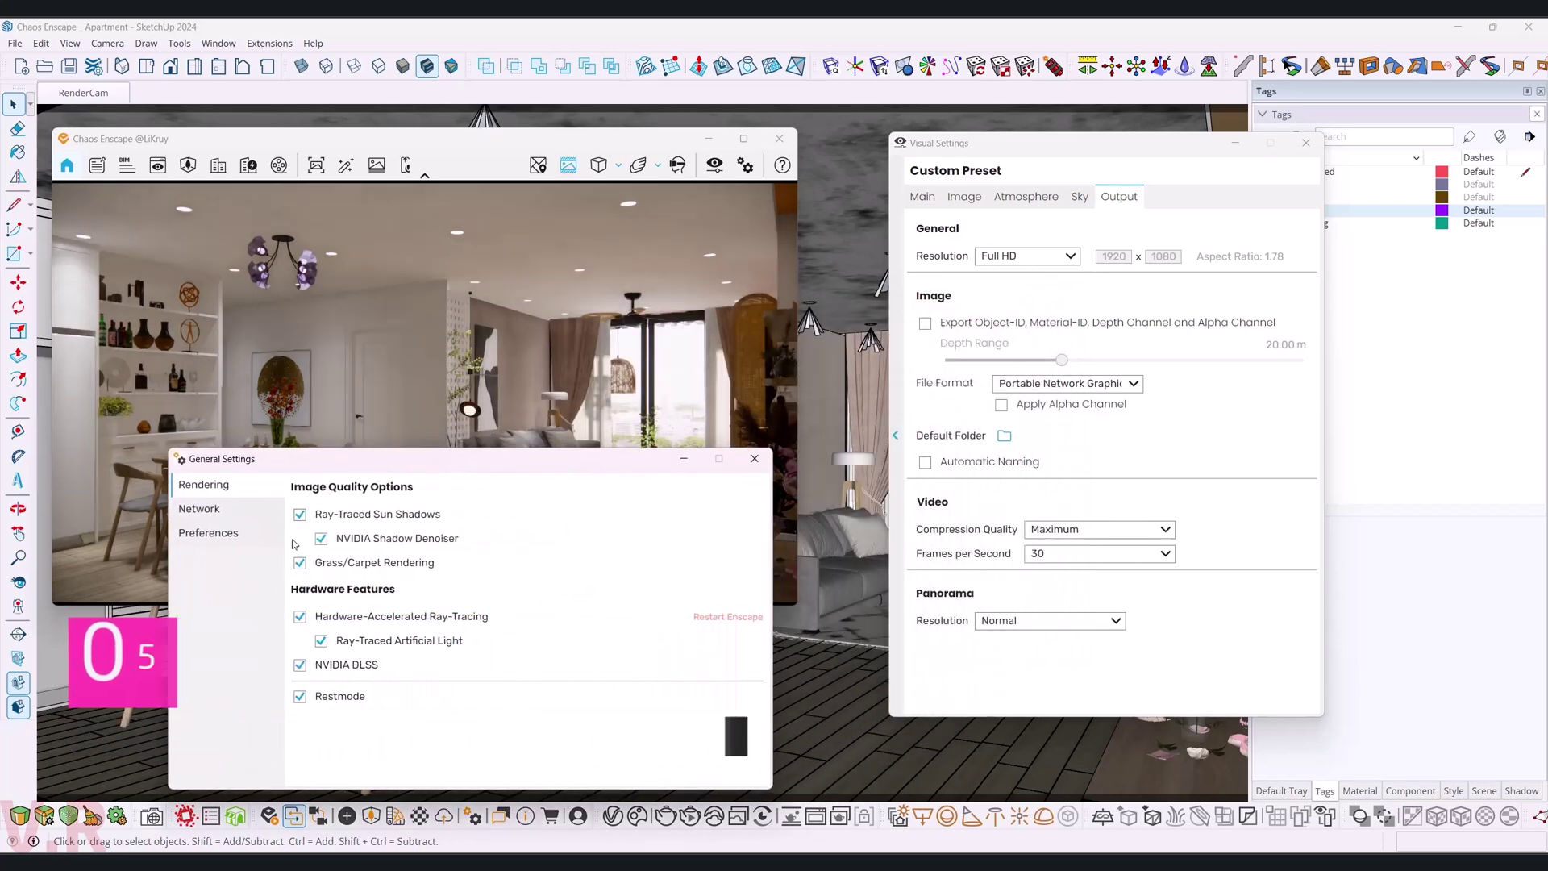
mouse_move(512, 468)
mouse_down()
mouse_move(1140, 450)
mouse_move(554, 421)
mouse_up()
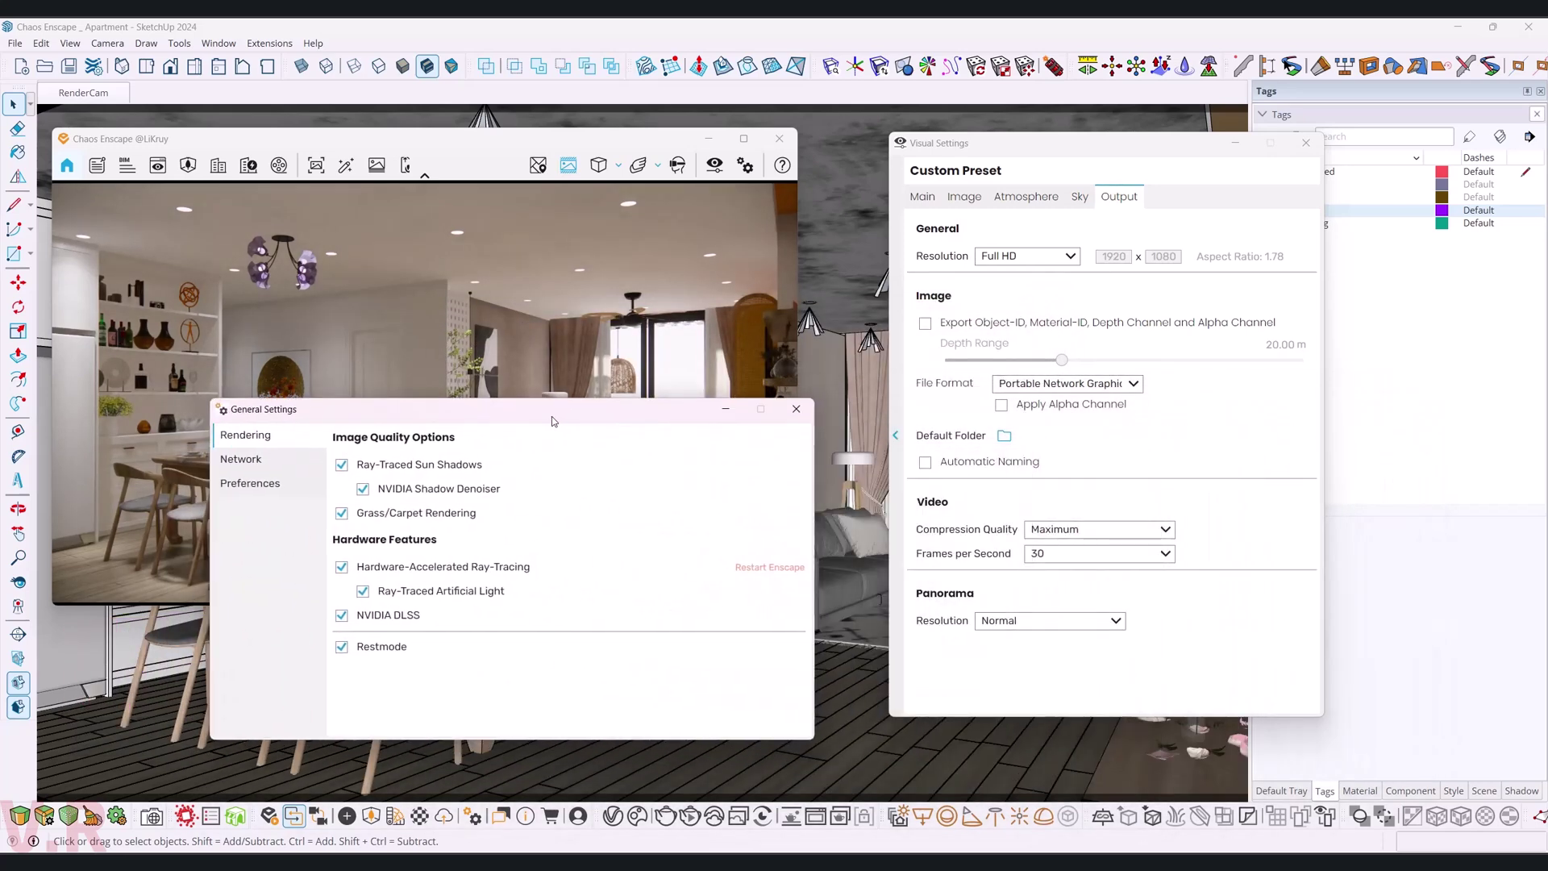
click(781, 575)
click(421, 568)
click(797, 410)
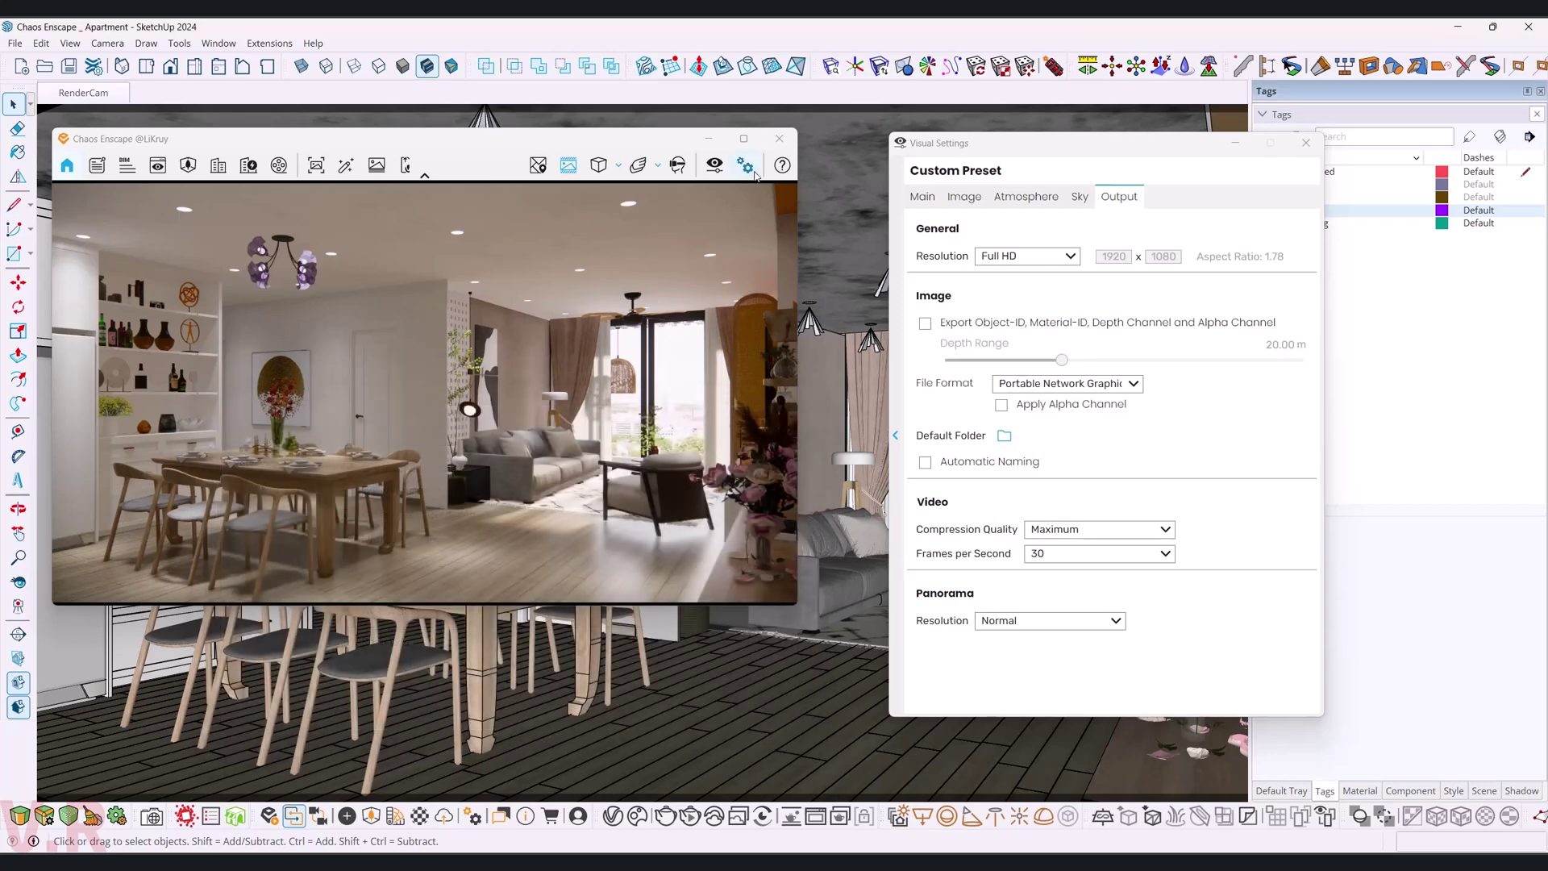
- Relaunch Enscape's live render and place Visual Settings beside the render preview
click(776, 141)
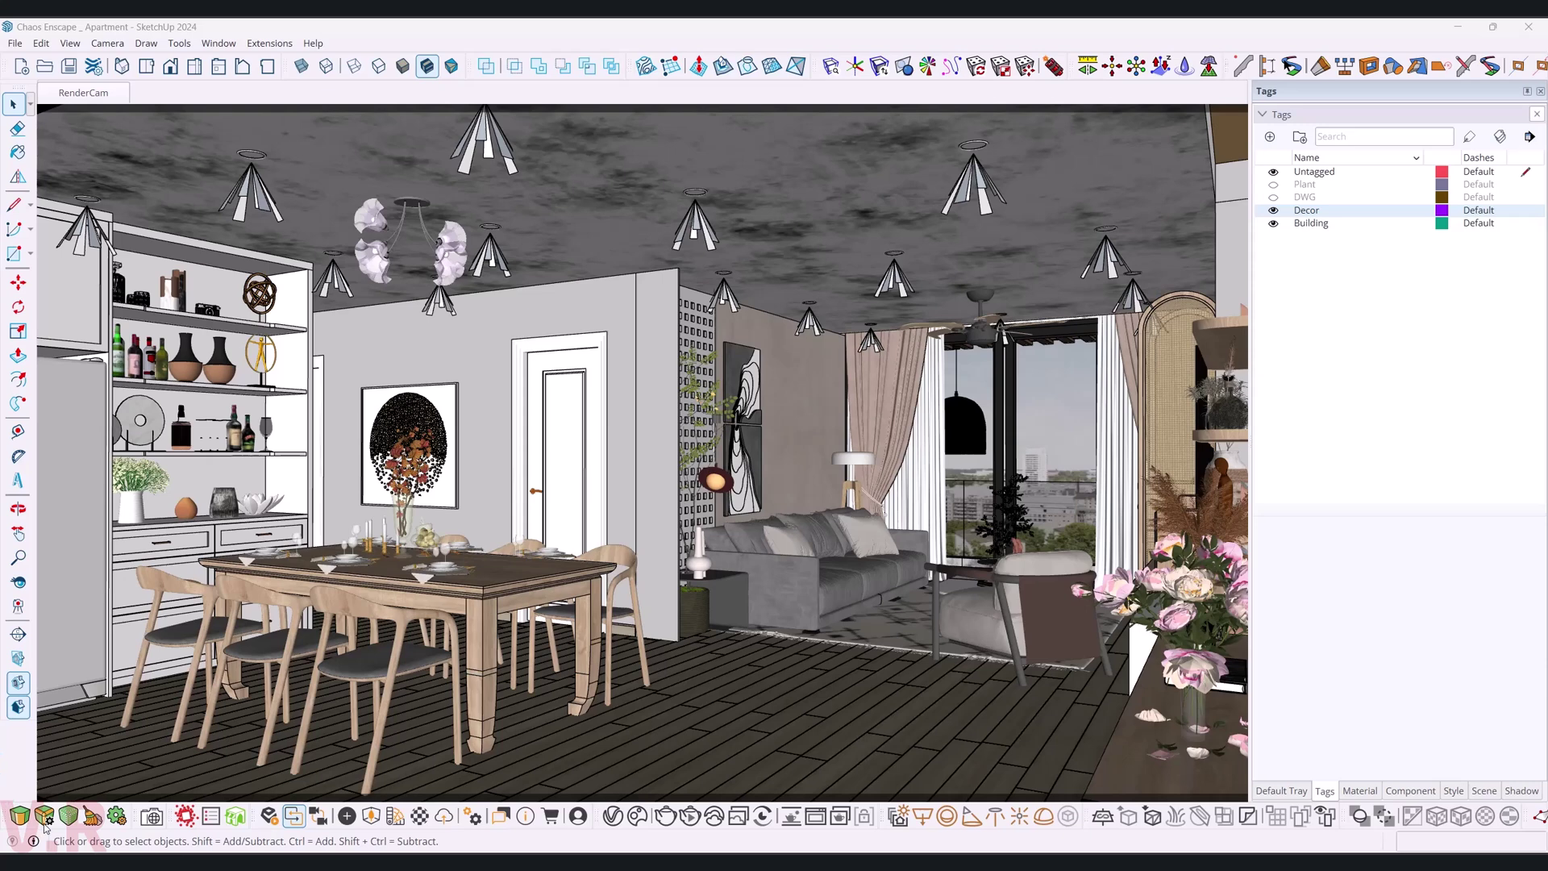
click(270, 817)
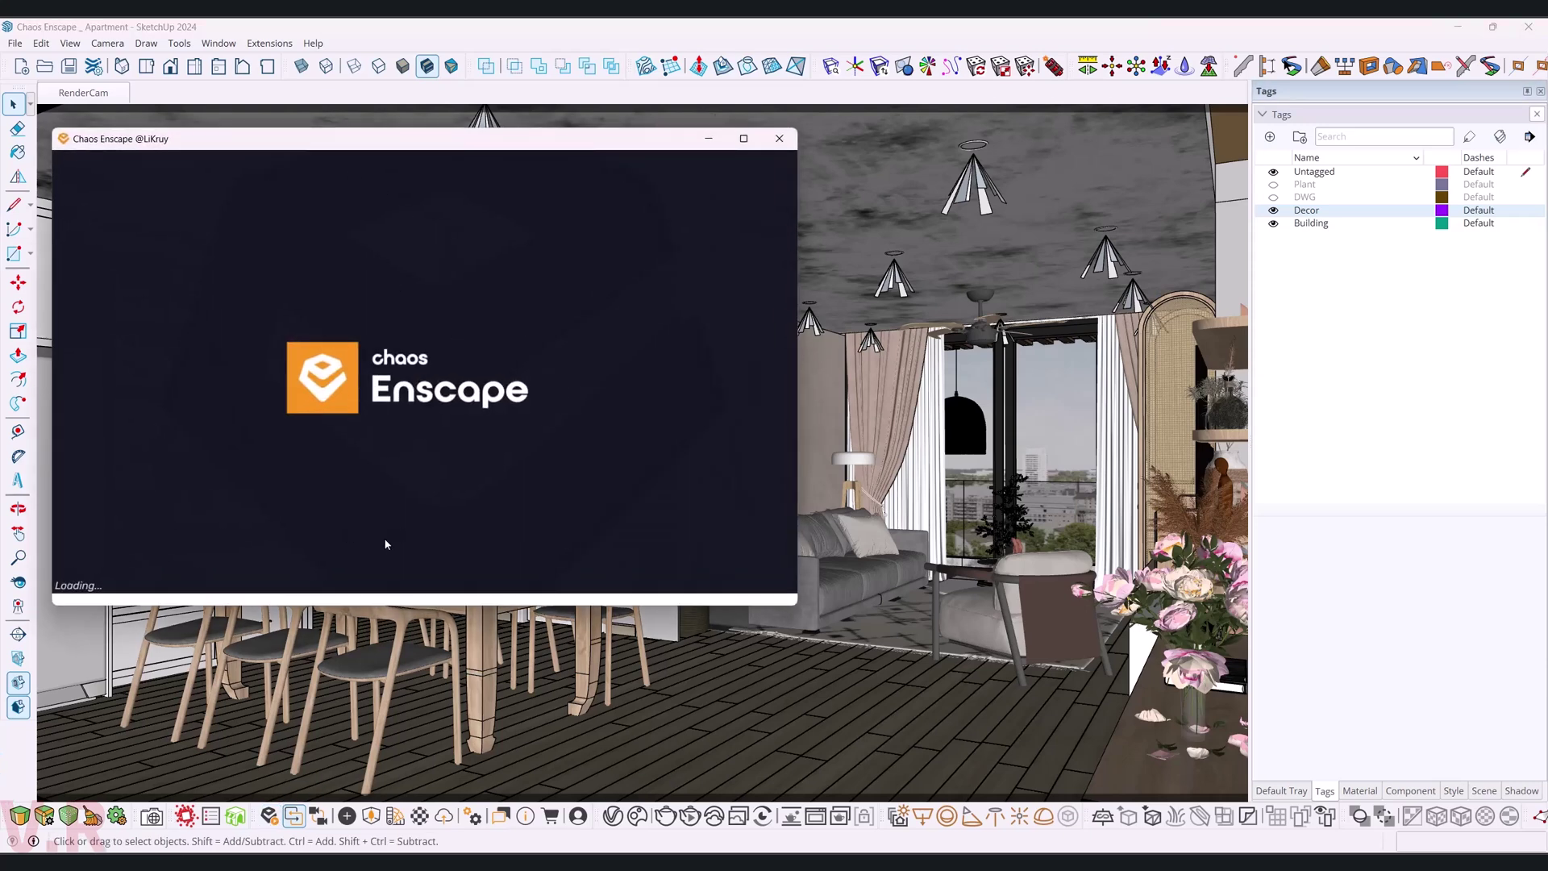
click(472, 818)
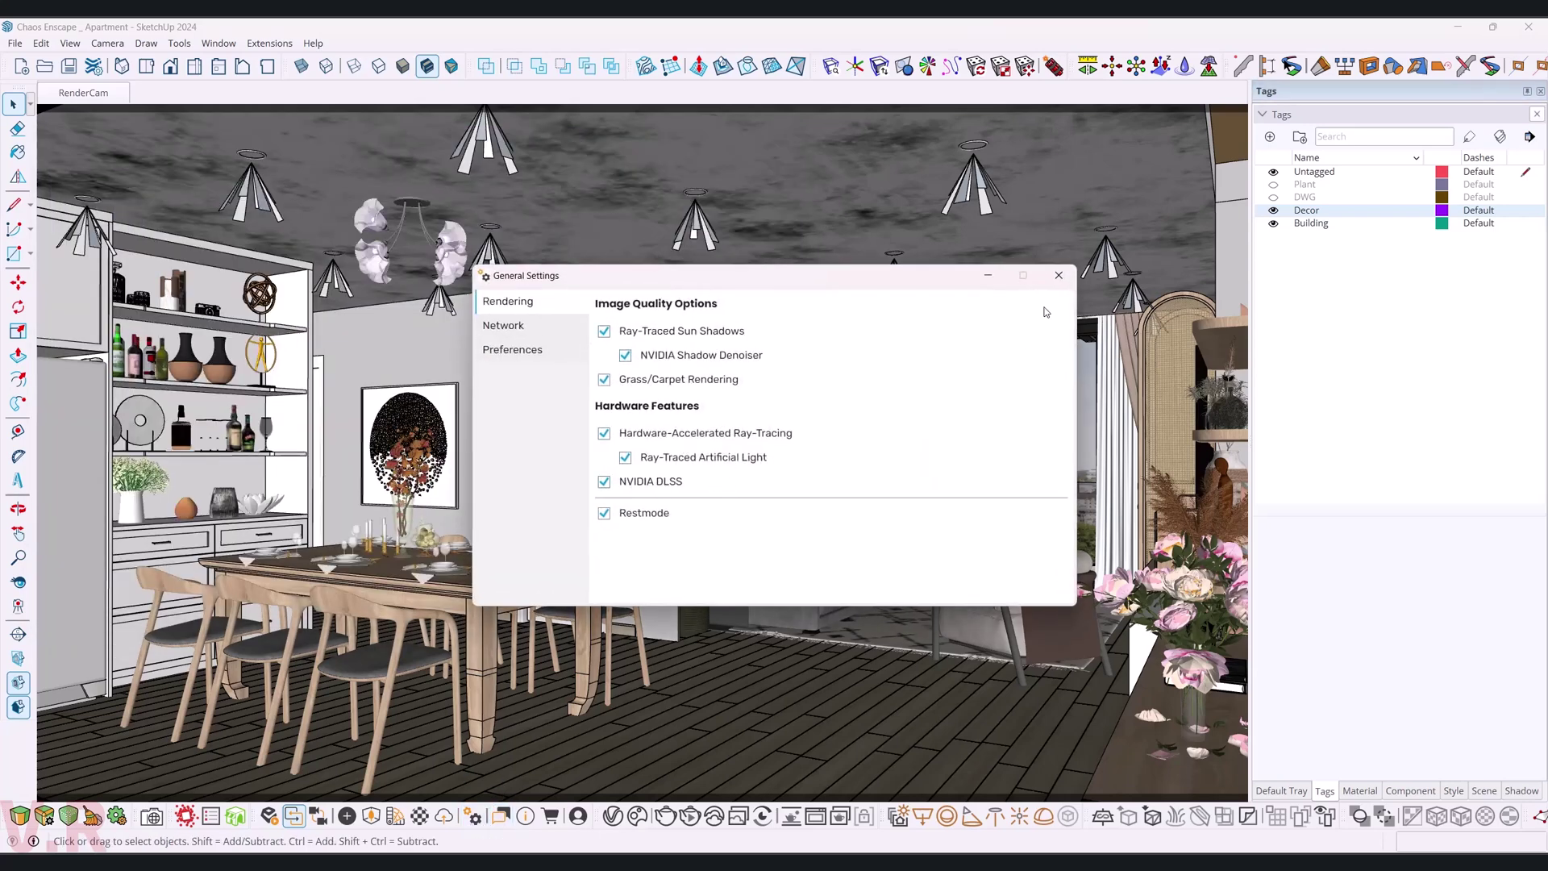
click(1059, 275)
click(1067, 804)
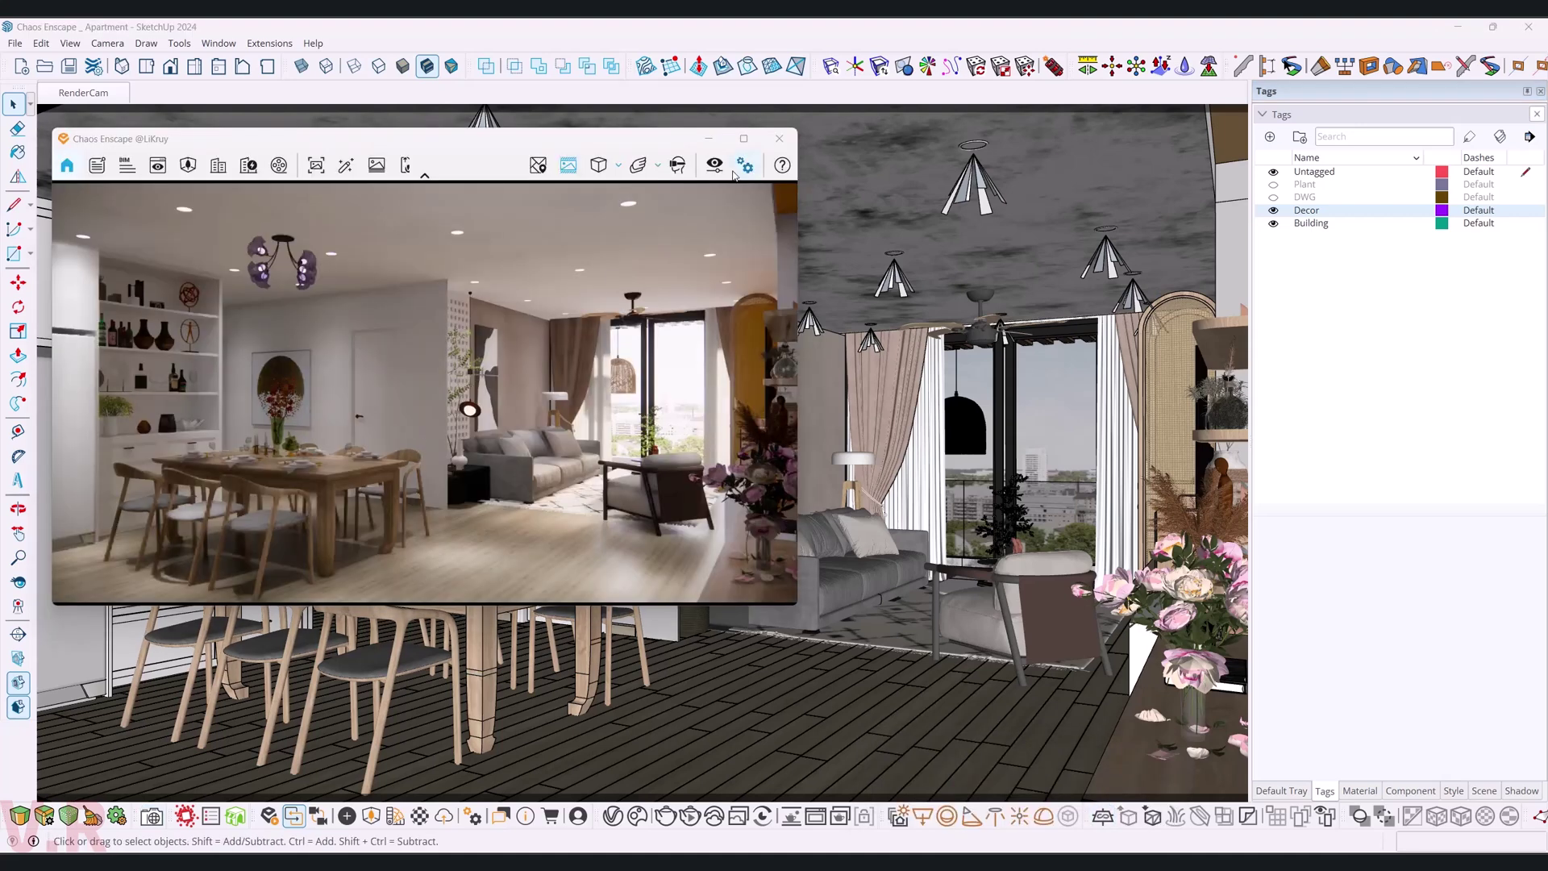
click(714, 165)
drag(464, 107, 1058, 150)
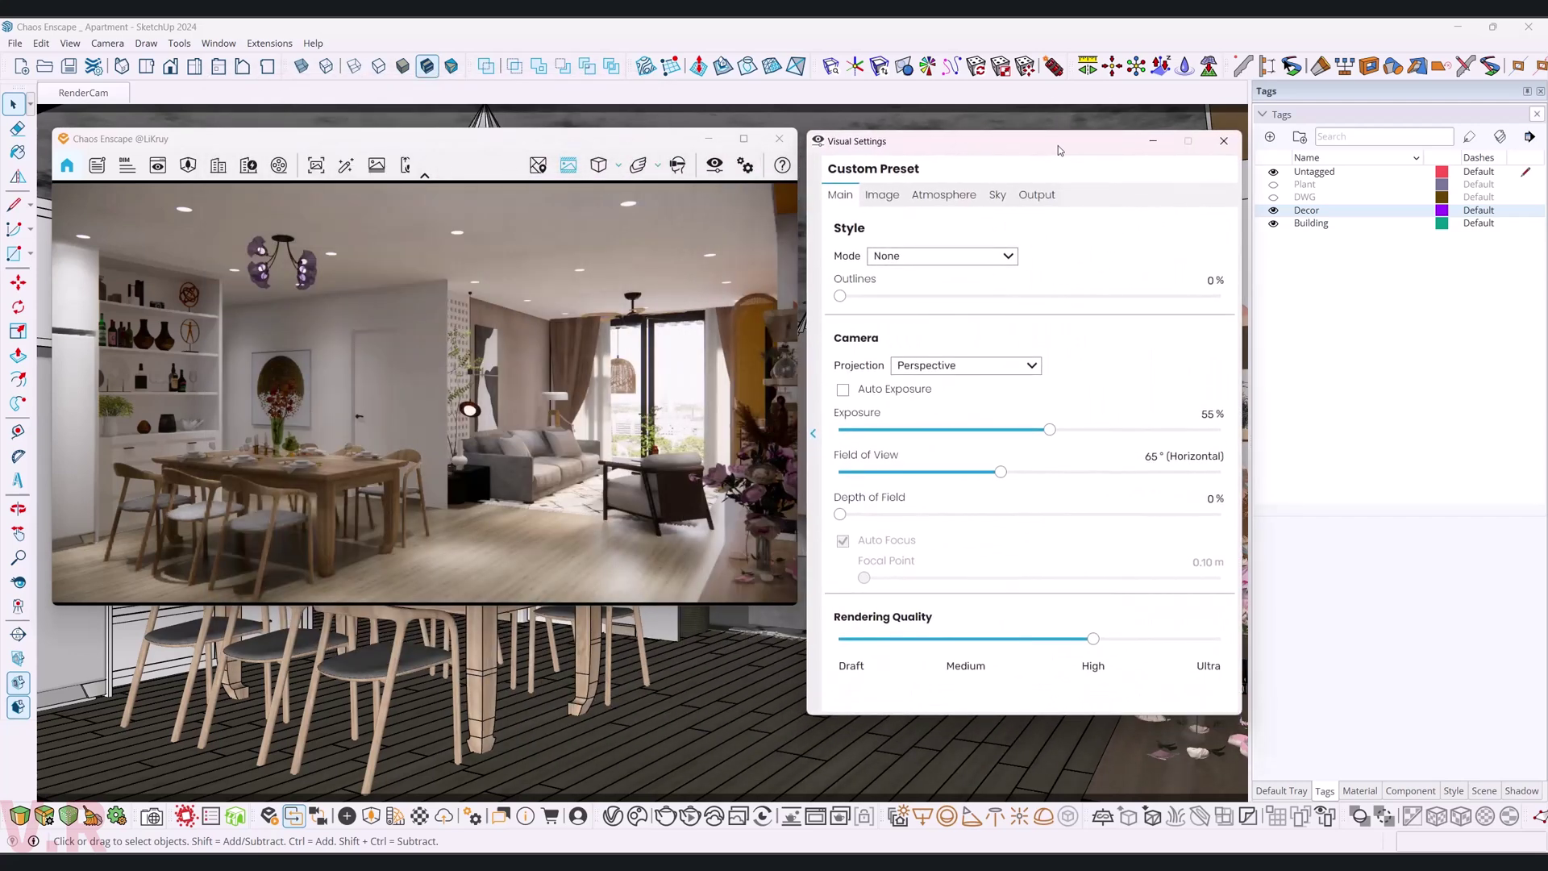
- Drag Rendering Quality to Ultra, review the Sky and Image tabs, and return to Main
drag(1093, 636, 1218, 638)
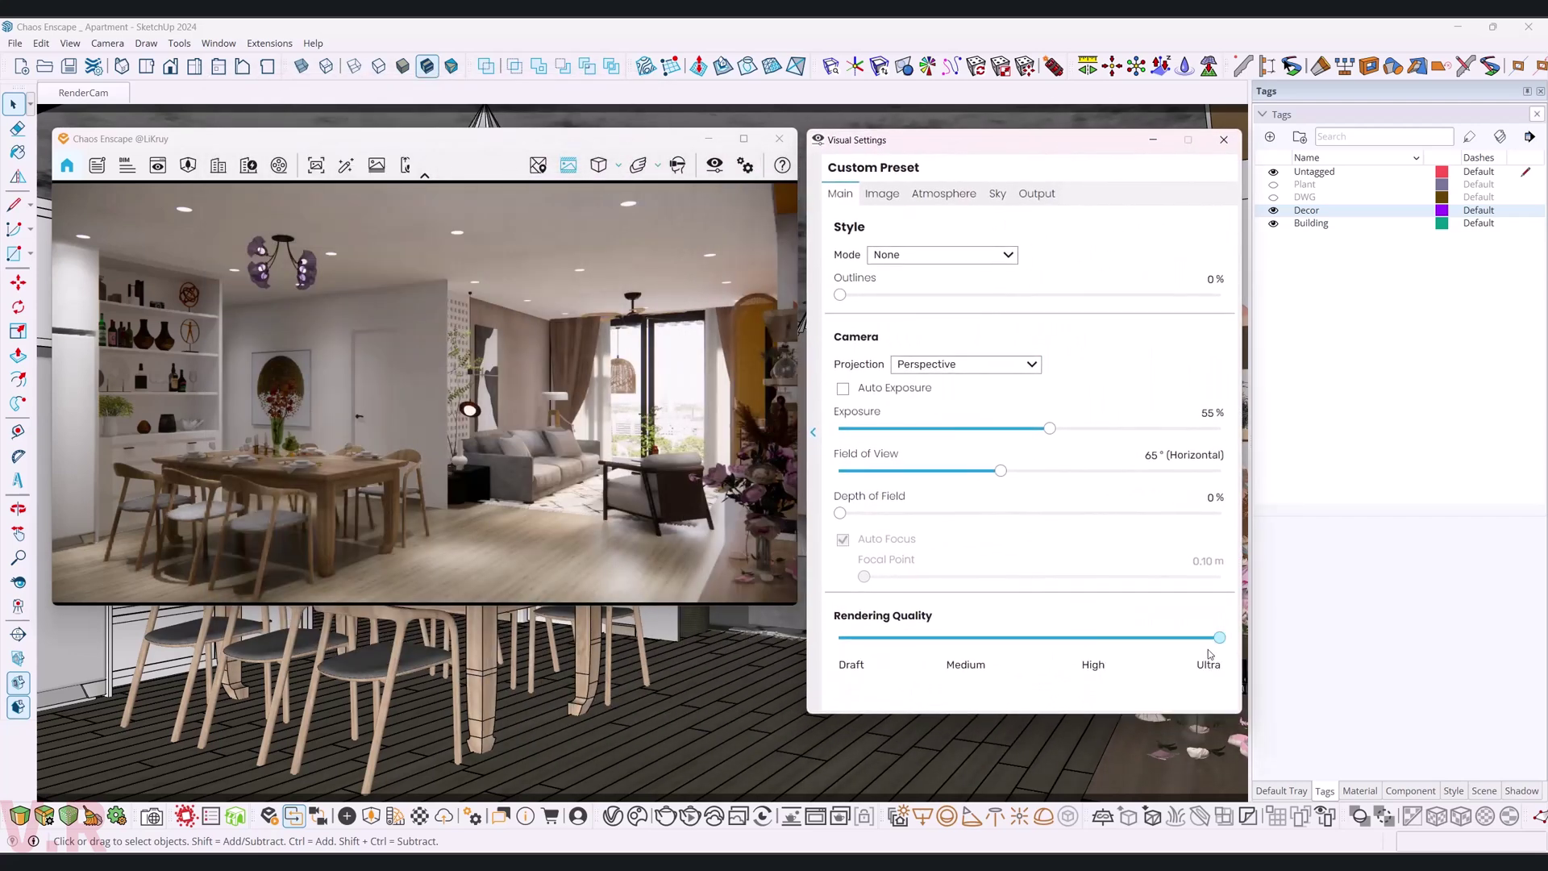
click(997, 193)
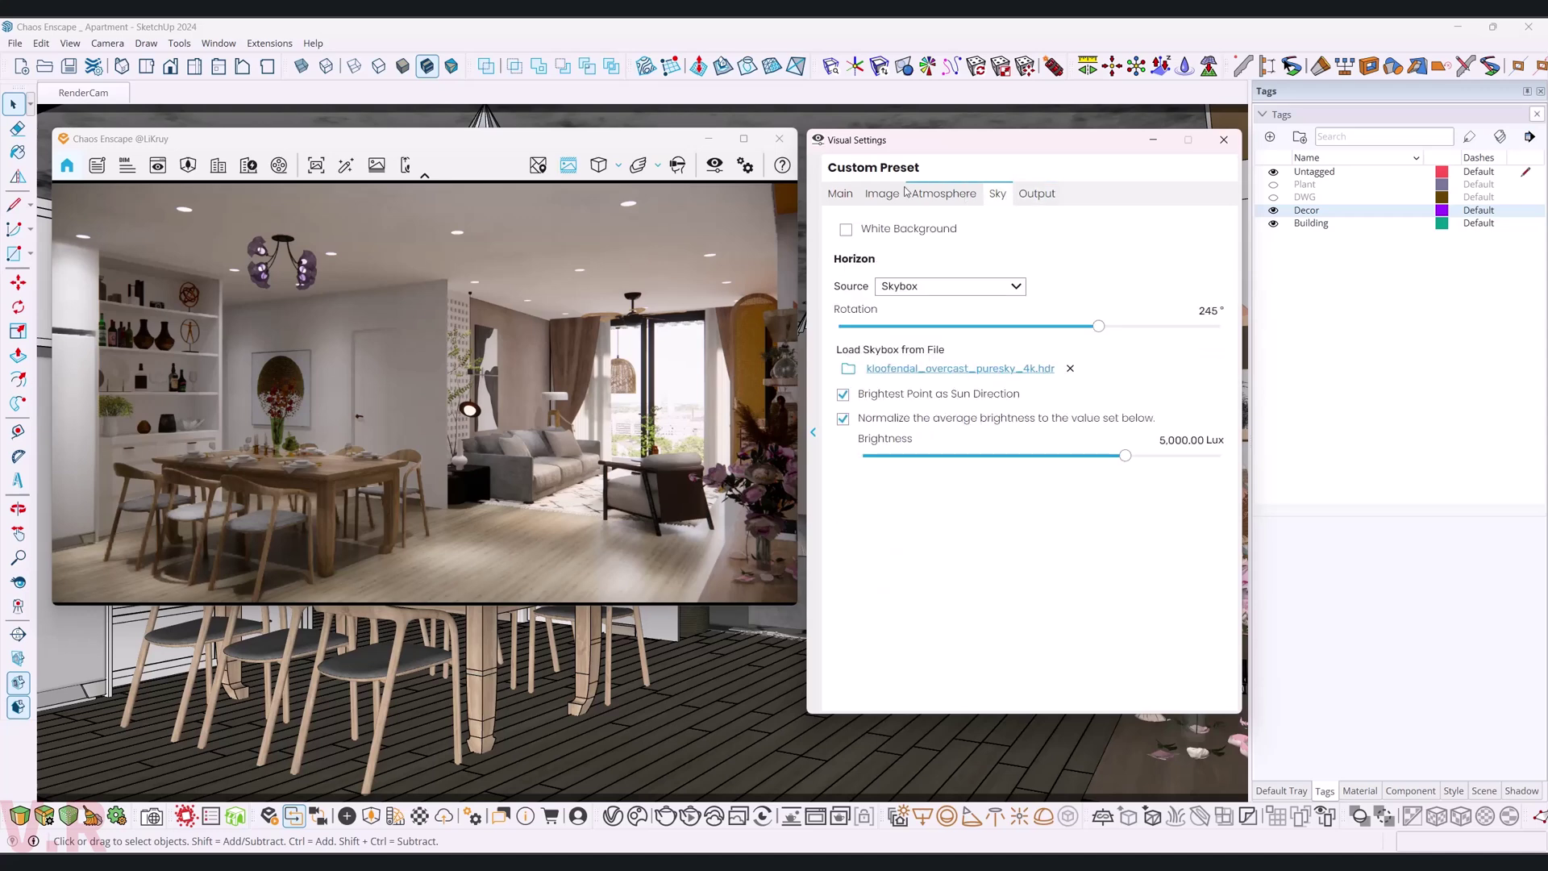
click(881, 194)
click(839, 195)
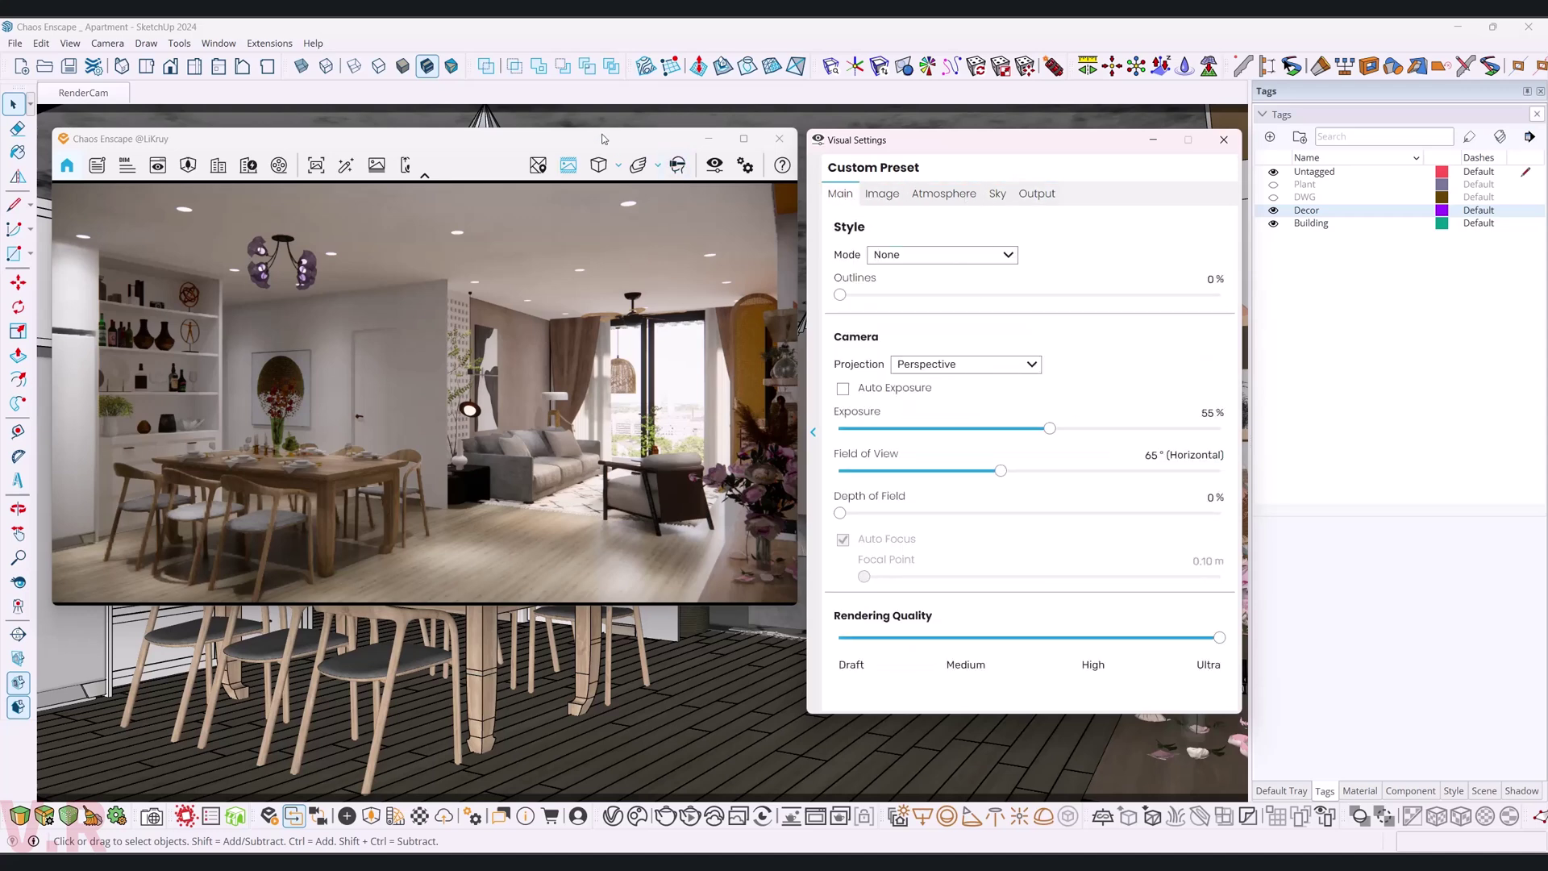
click(603, 148)
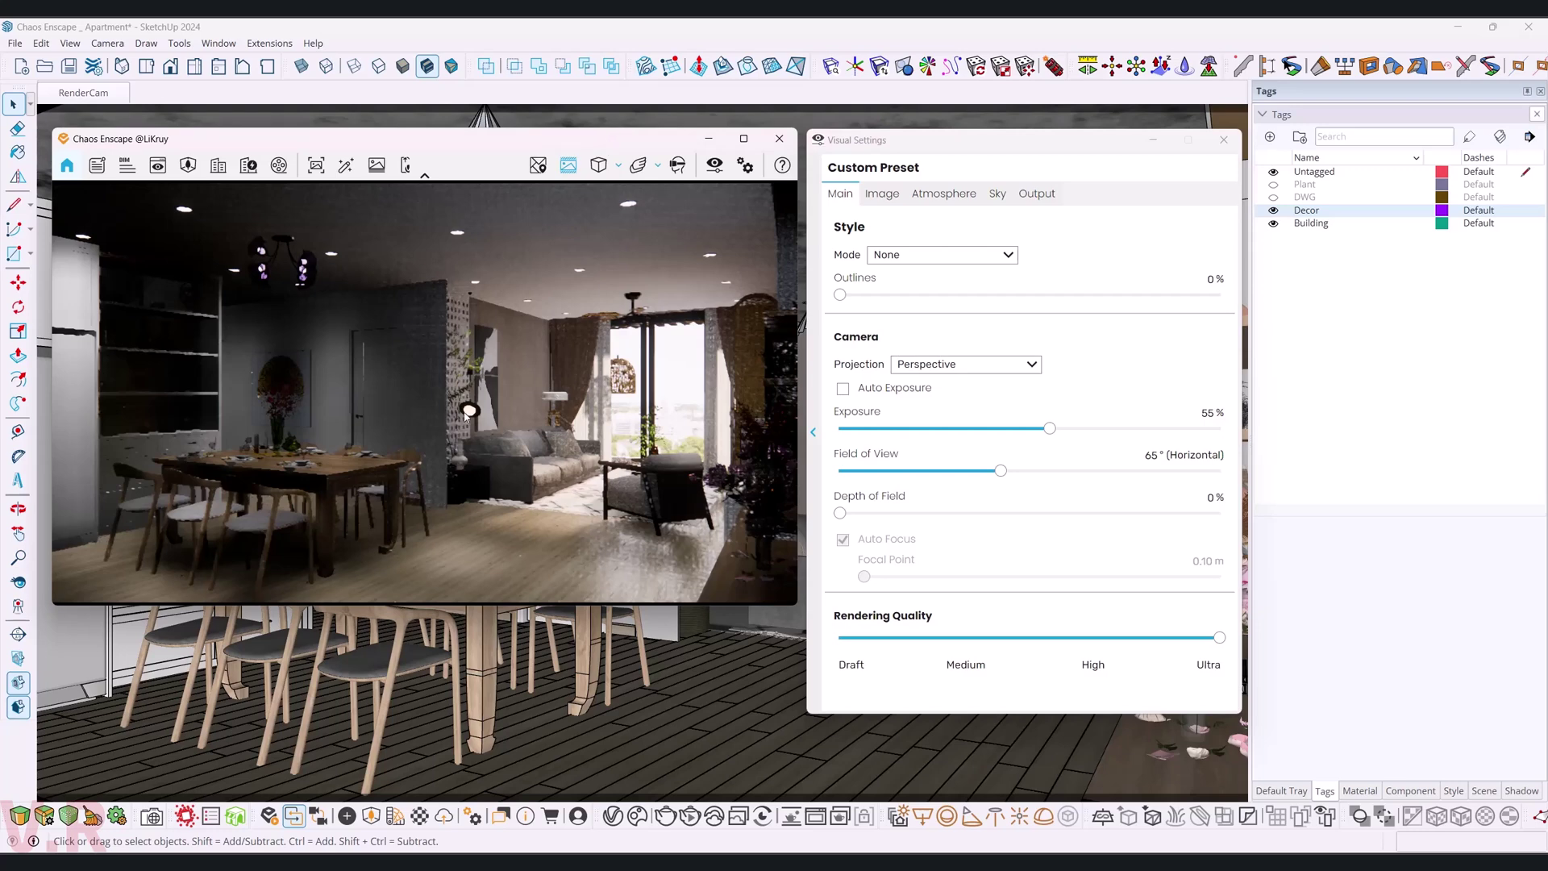
- Render a still image and name it 'Chaos Enscape _ Apartment' on the Desktop
click(344, 166)
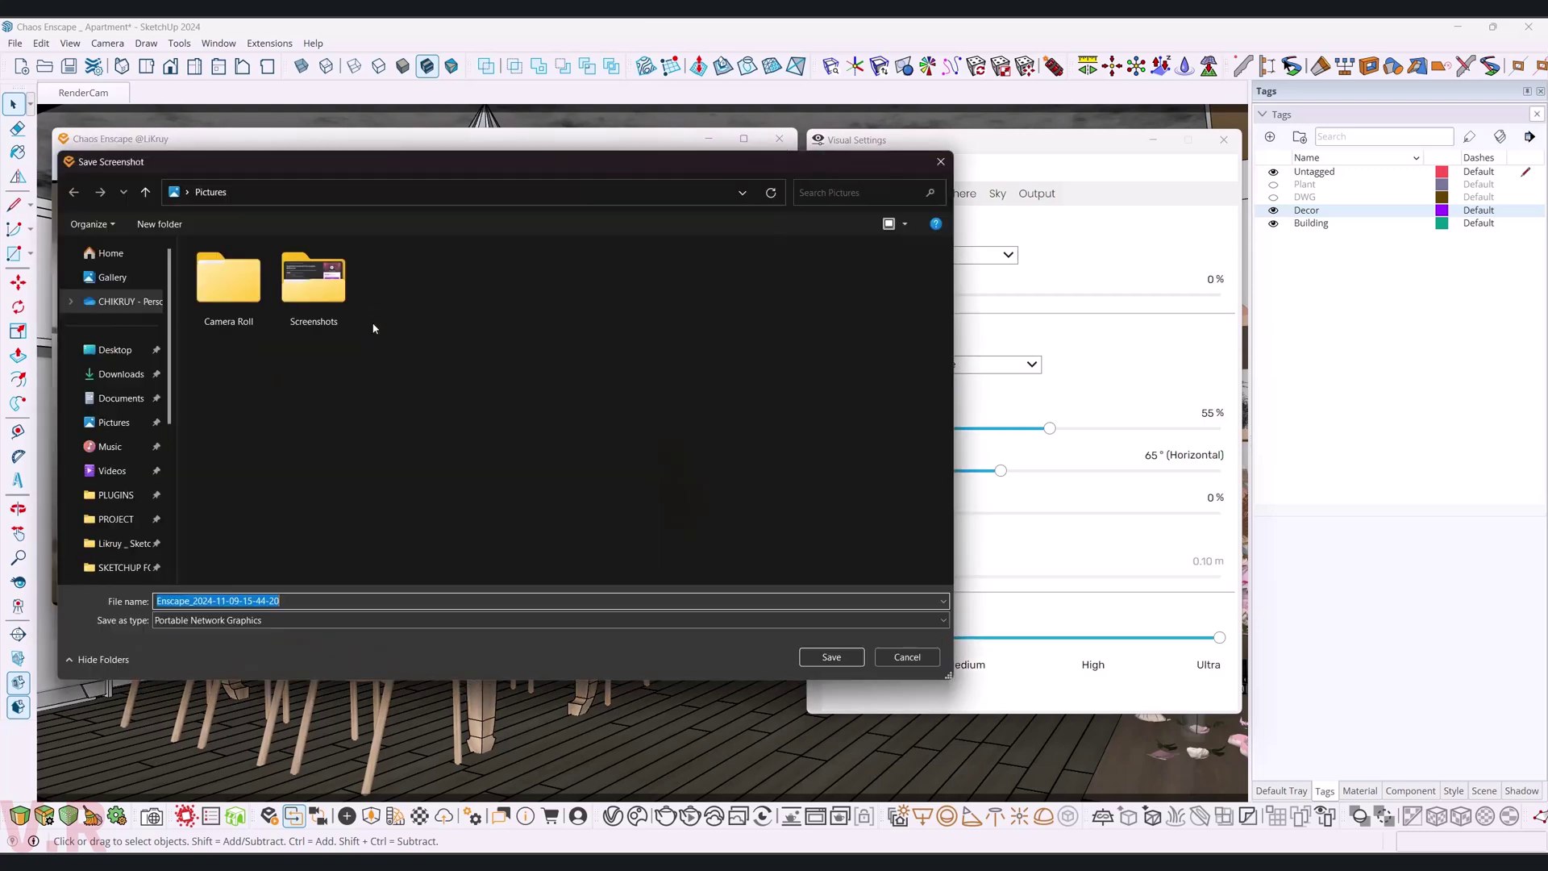
click(114, 349)
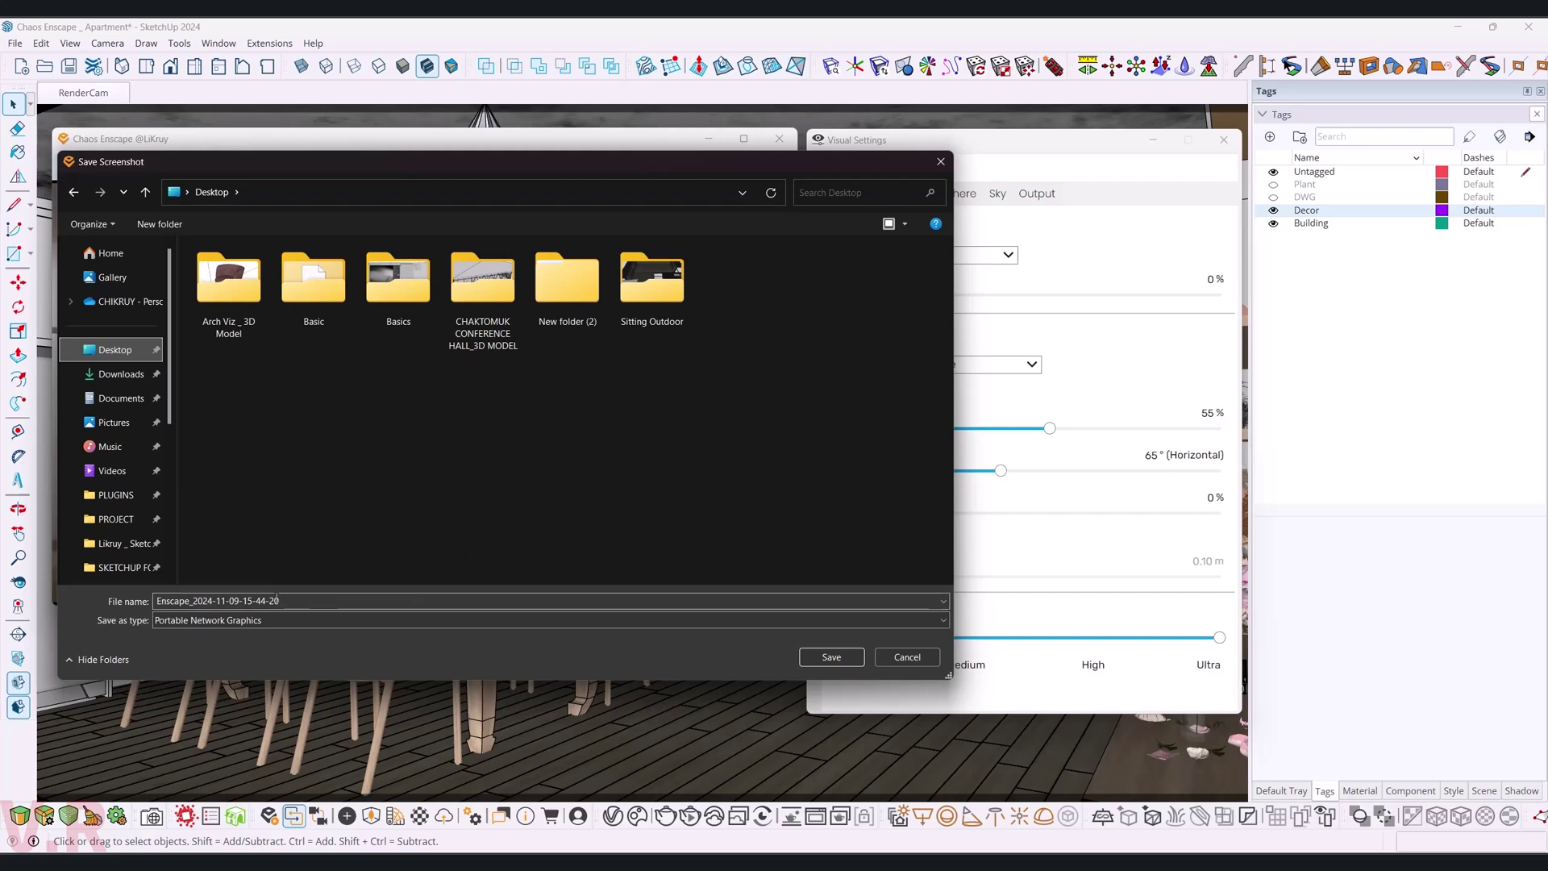
click(798, 601)
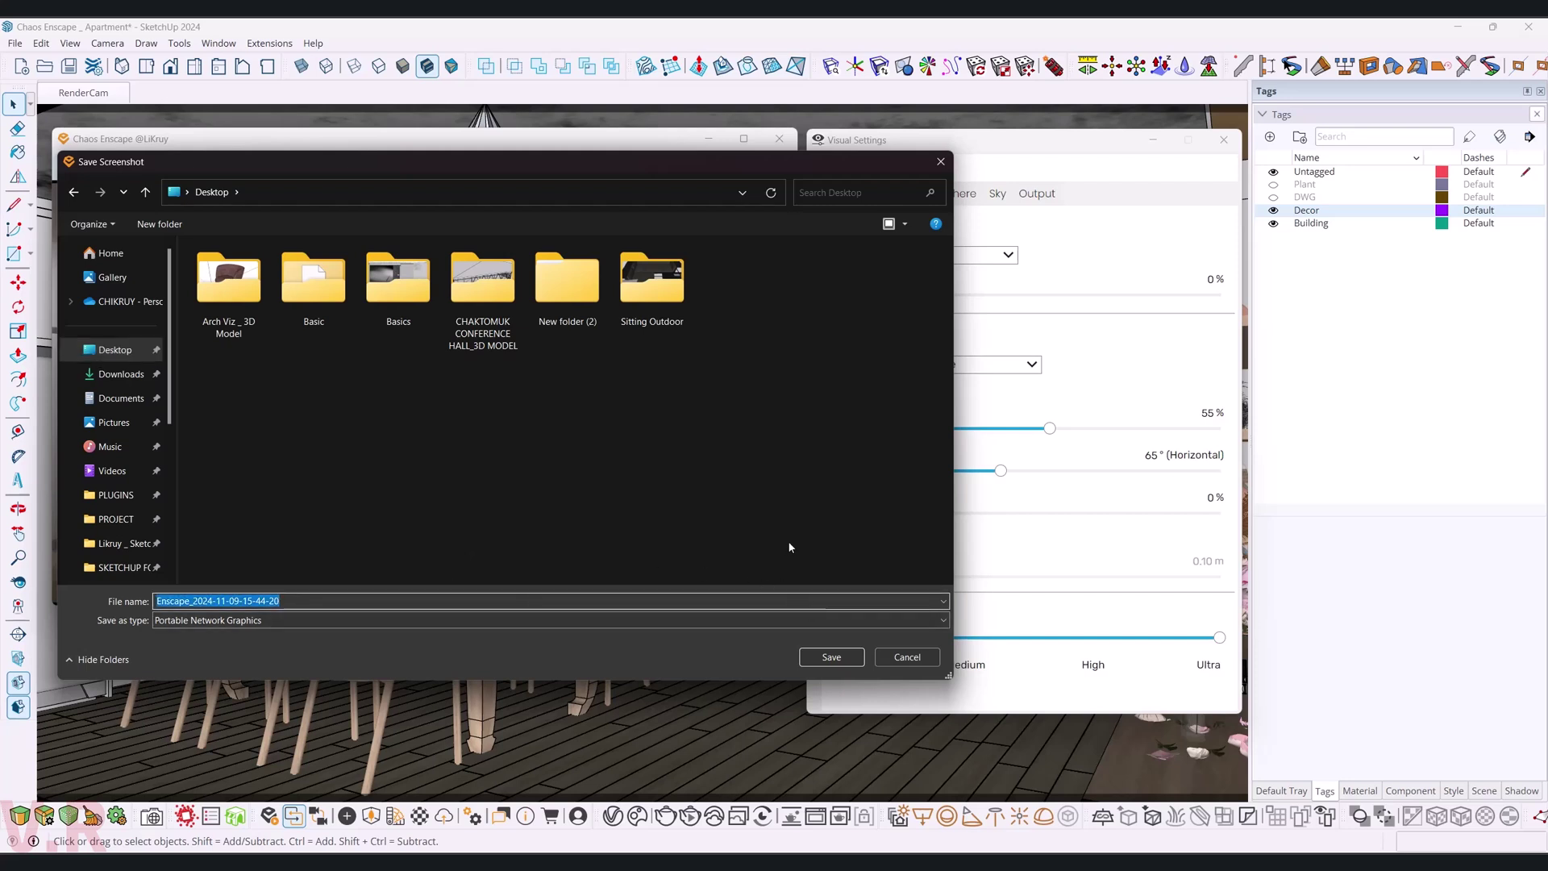
text(Ch)
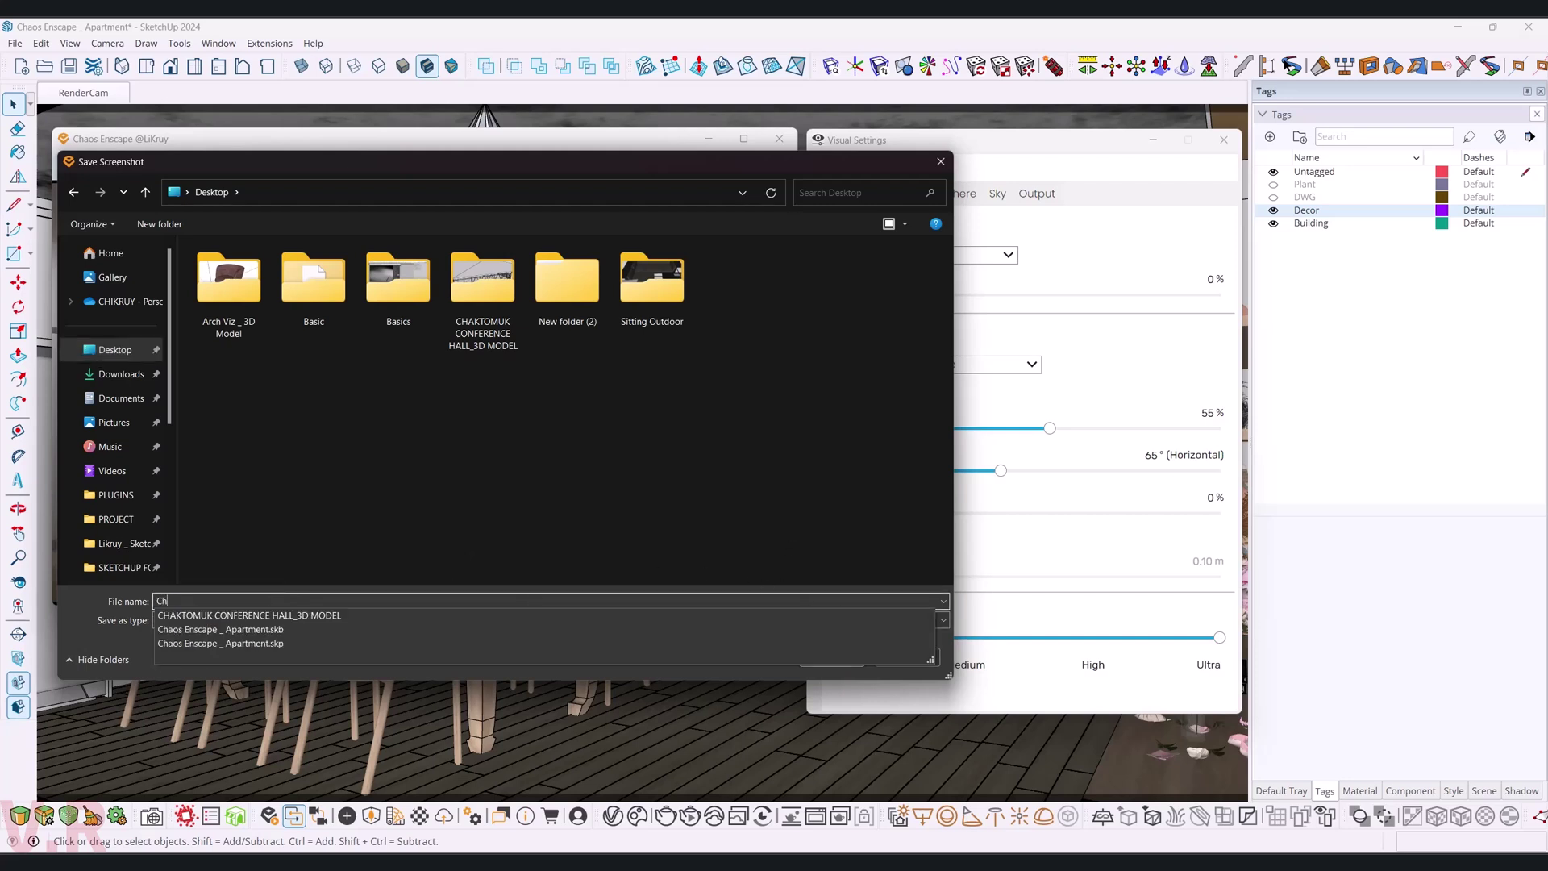
key(Down)
key(Down)
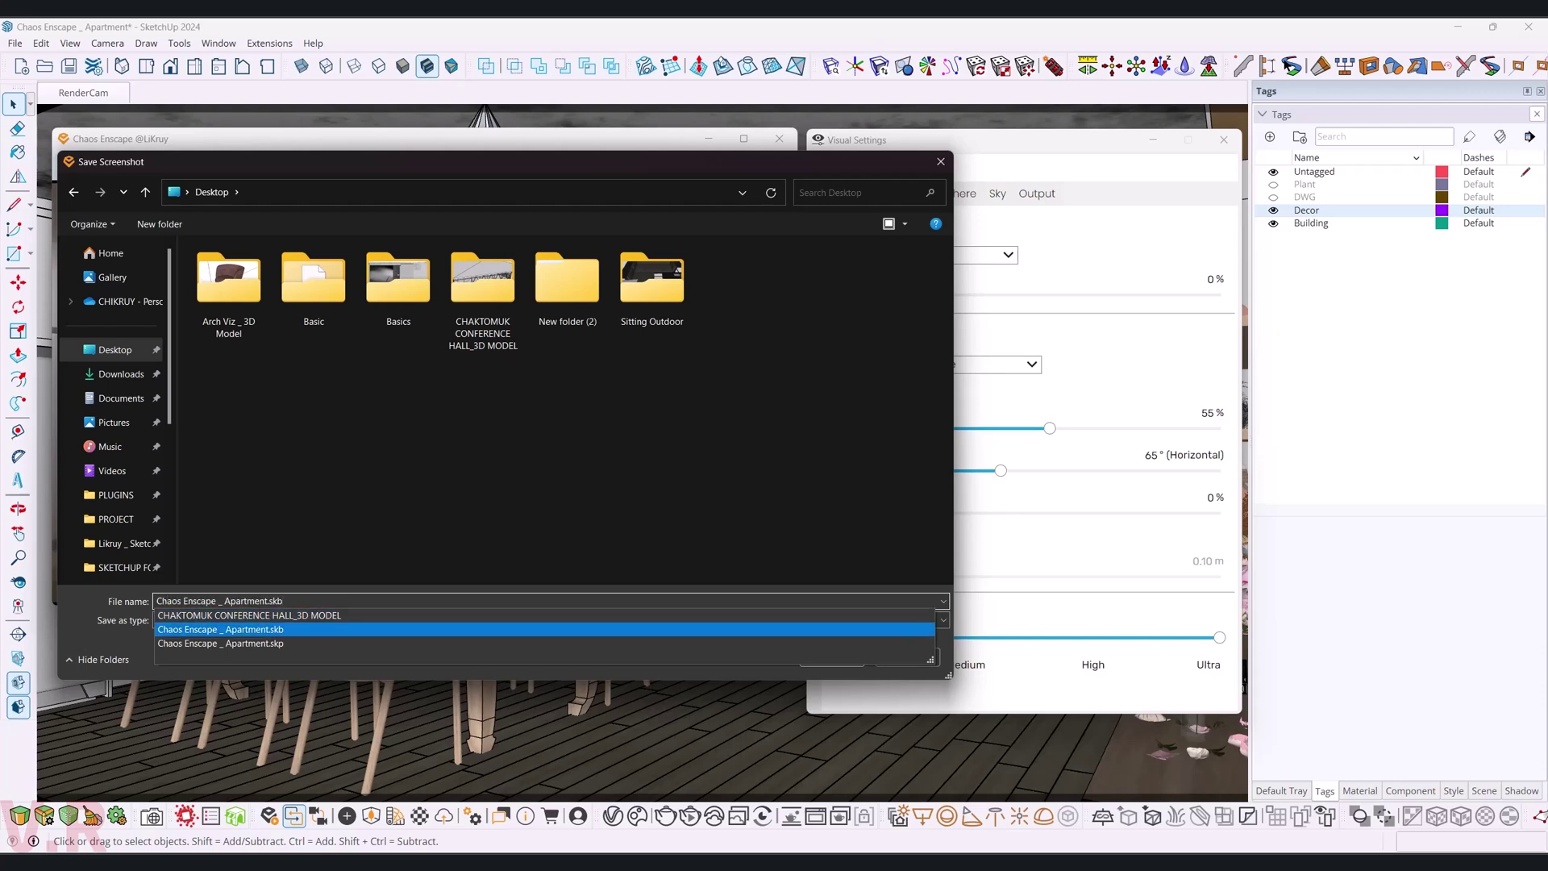
key(BackSpace)
key(BackSpace)
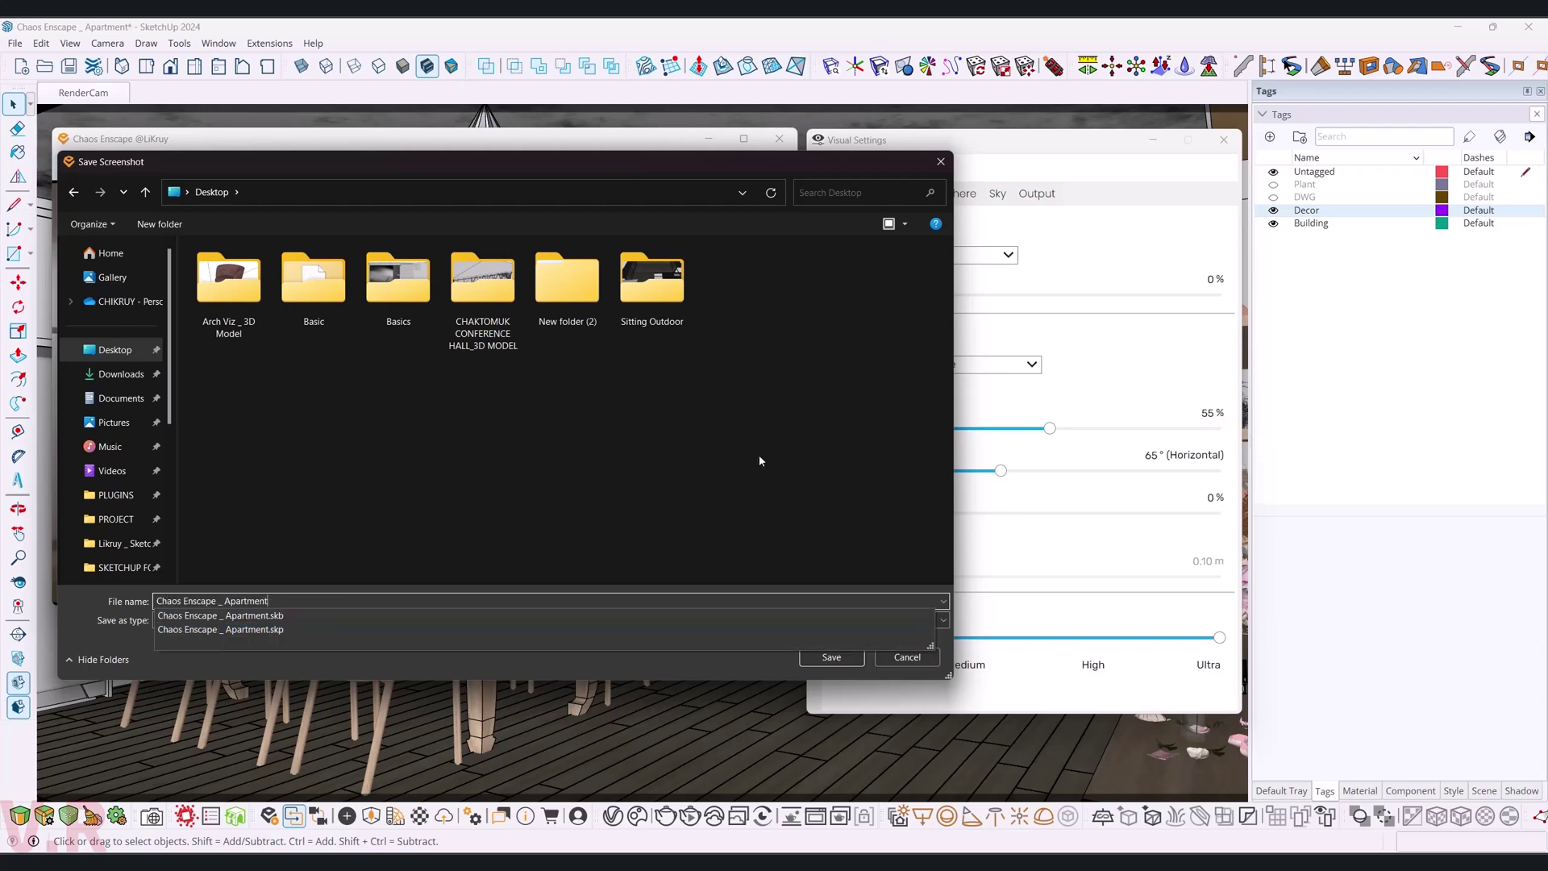
key(Escape)
- Save it as PNG, dismiss the AI Enhancer message, and open the saved image
click(831, 657)
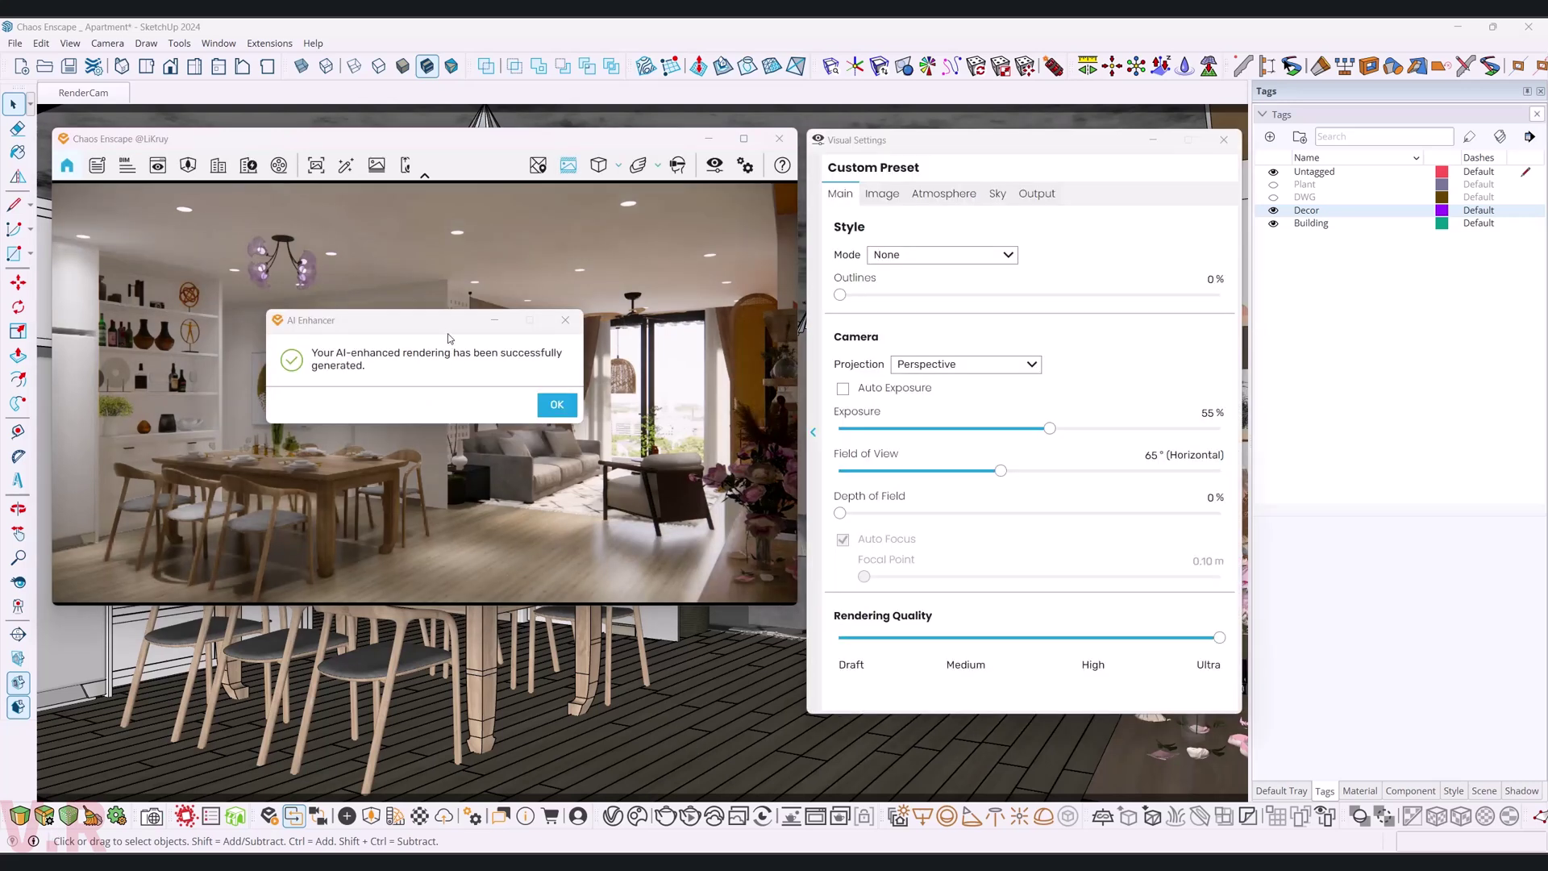
click(540, 400)
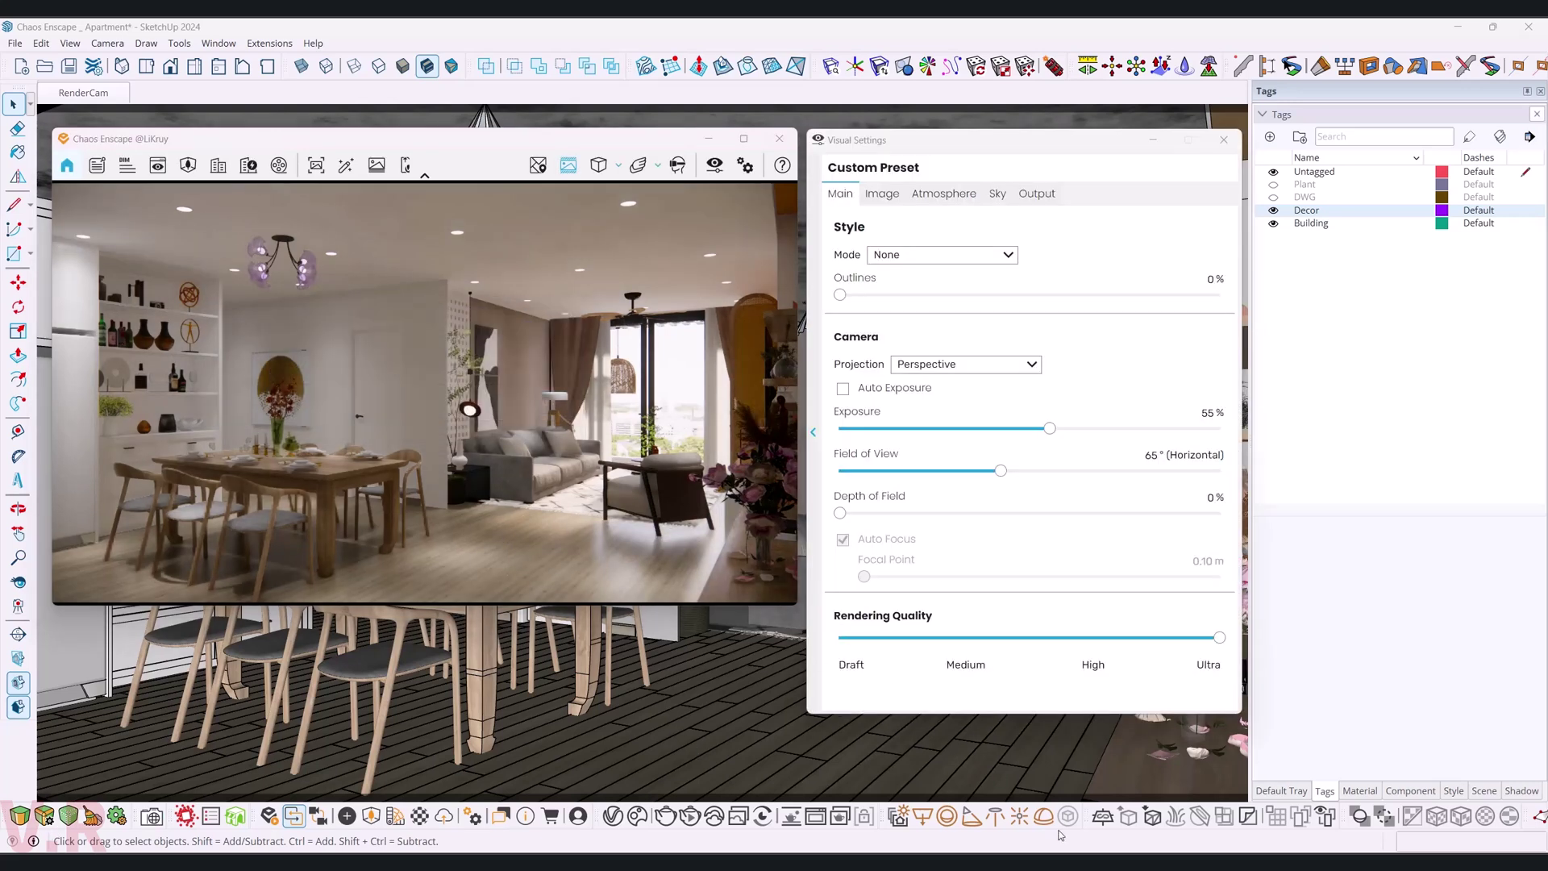
mouse_move(1061, 835)
click(1064, 798)
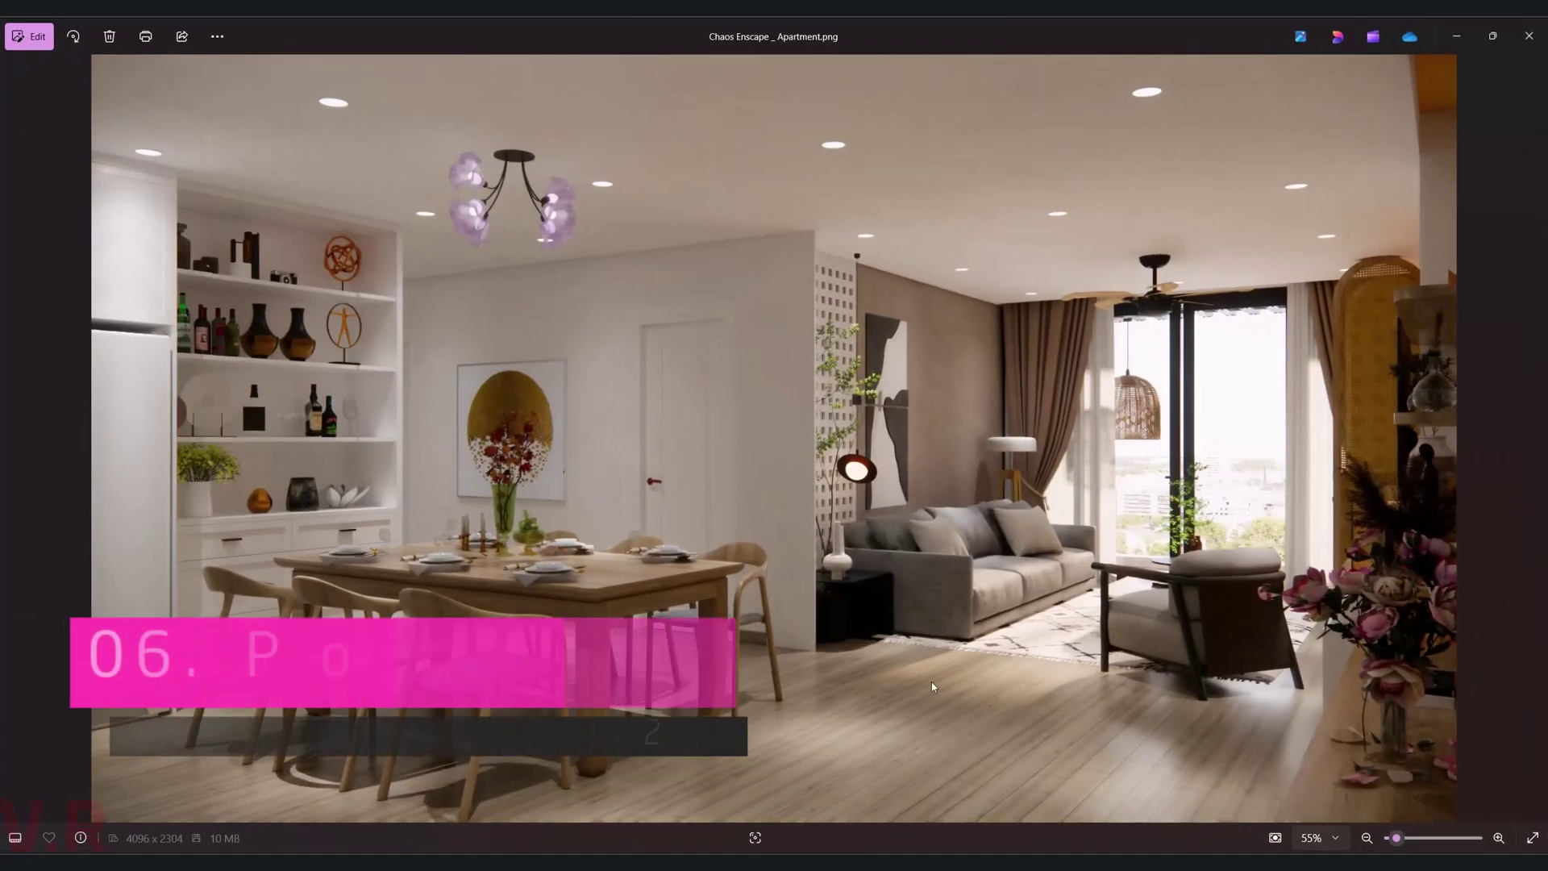
- Open Chaos Enscape _ Apartment.png in Adobe Photoshop 2025 via Open with
right_click(743, 460)
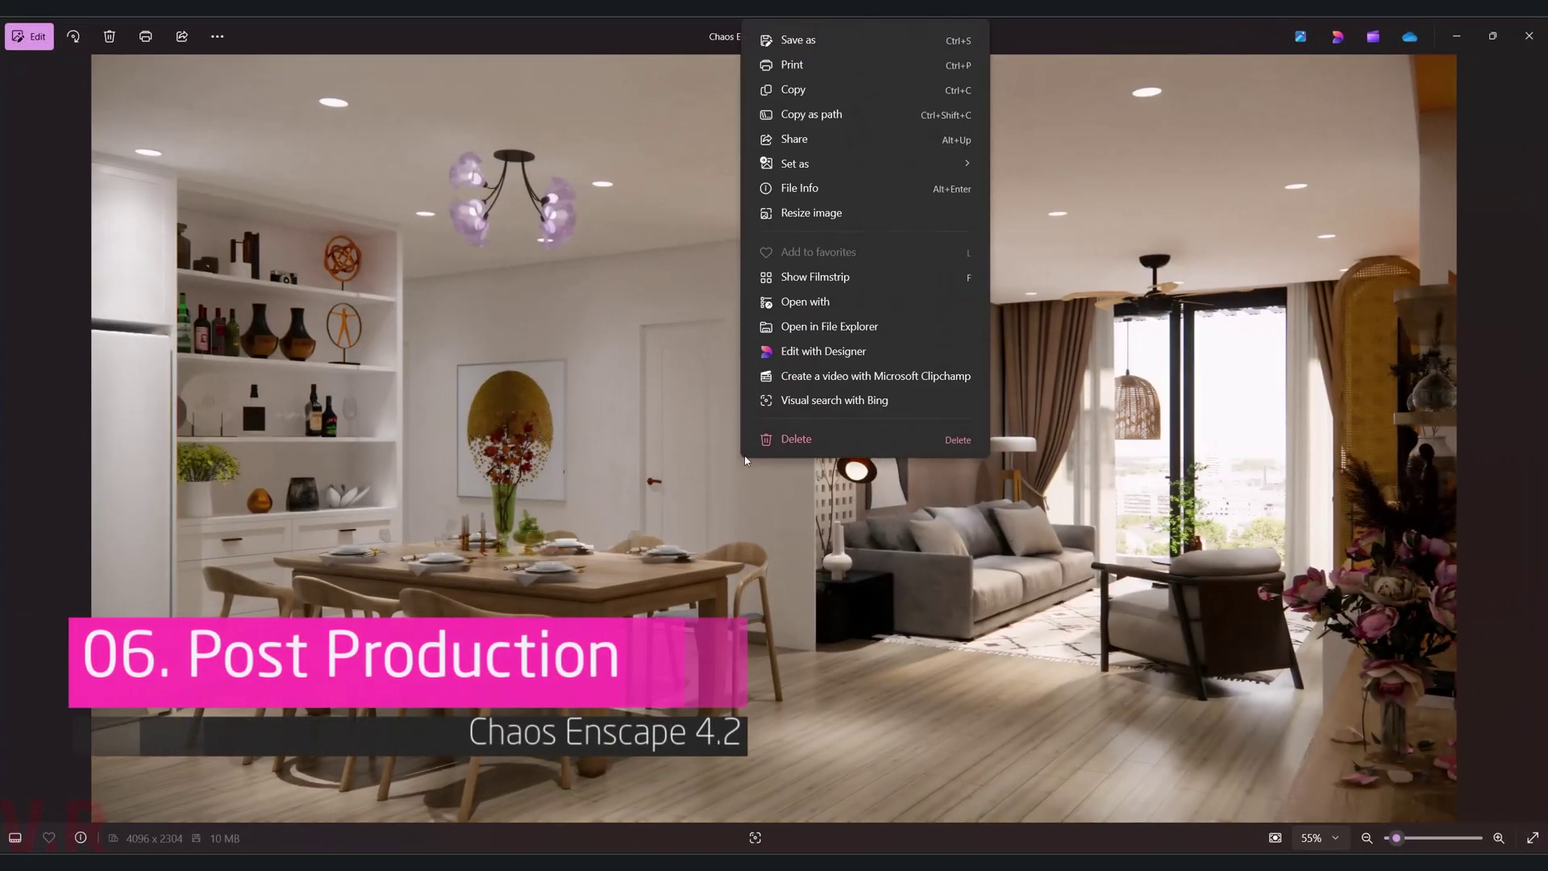
click(787, 303)
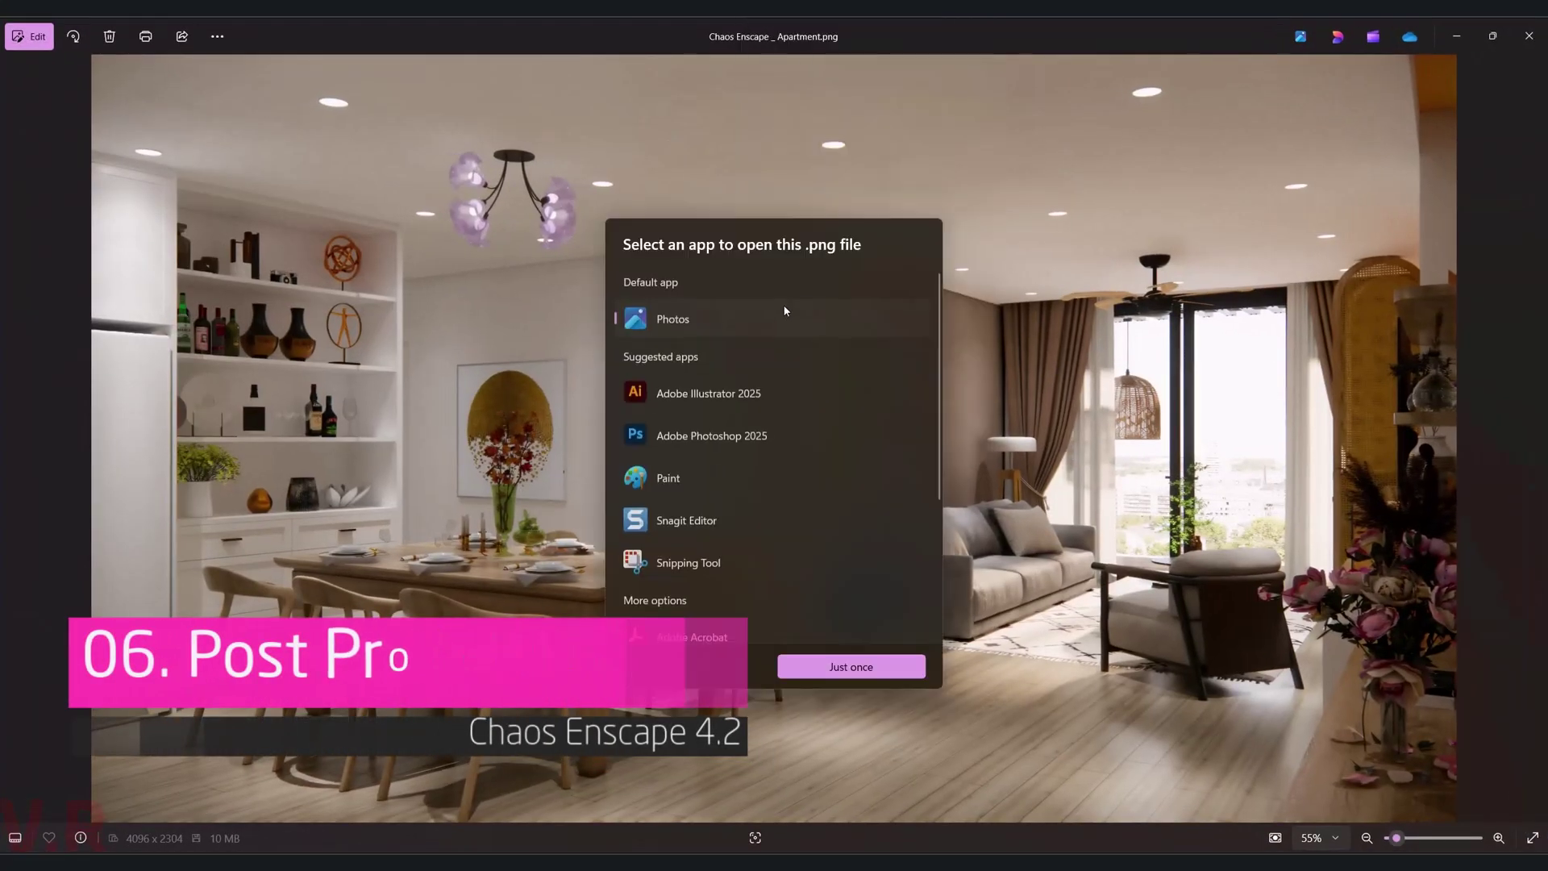
double_click(724, 435)
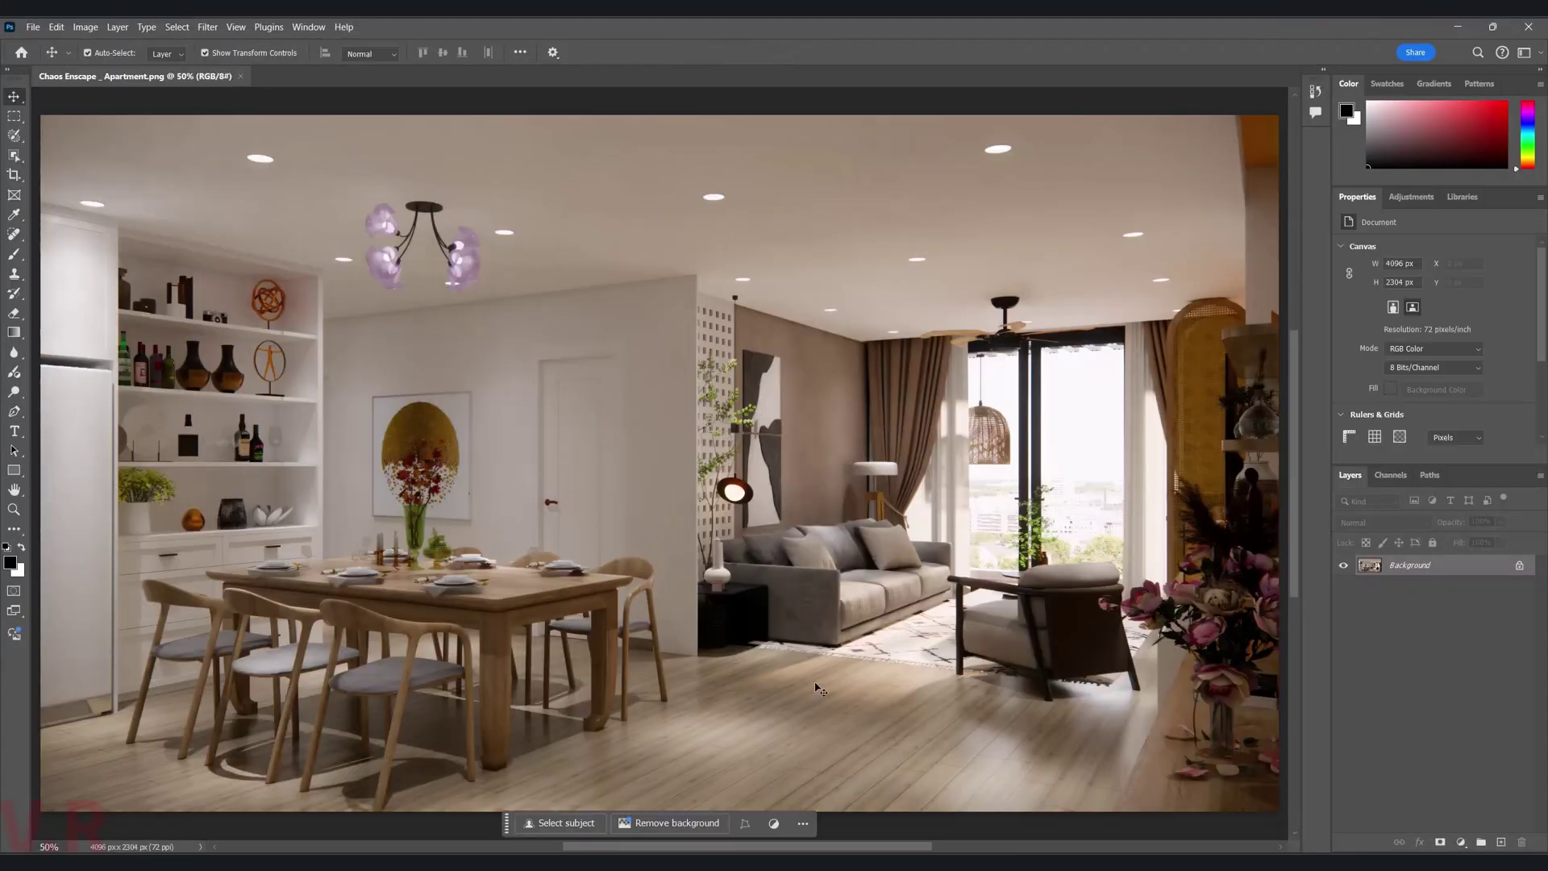
- Convert the Background layer to a smart object and apply Filter > Camera Raw Filter
right_click(1446, 566)
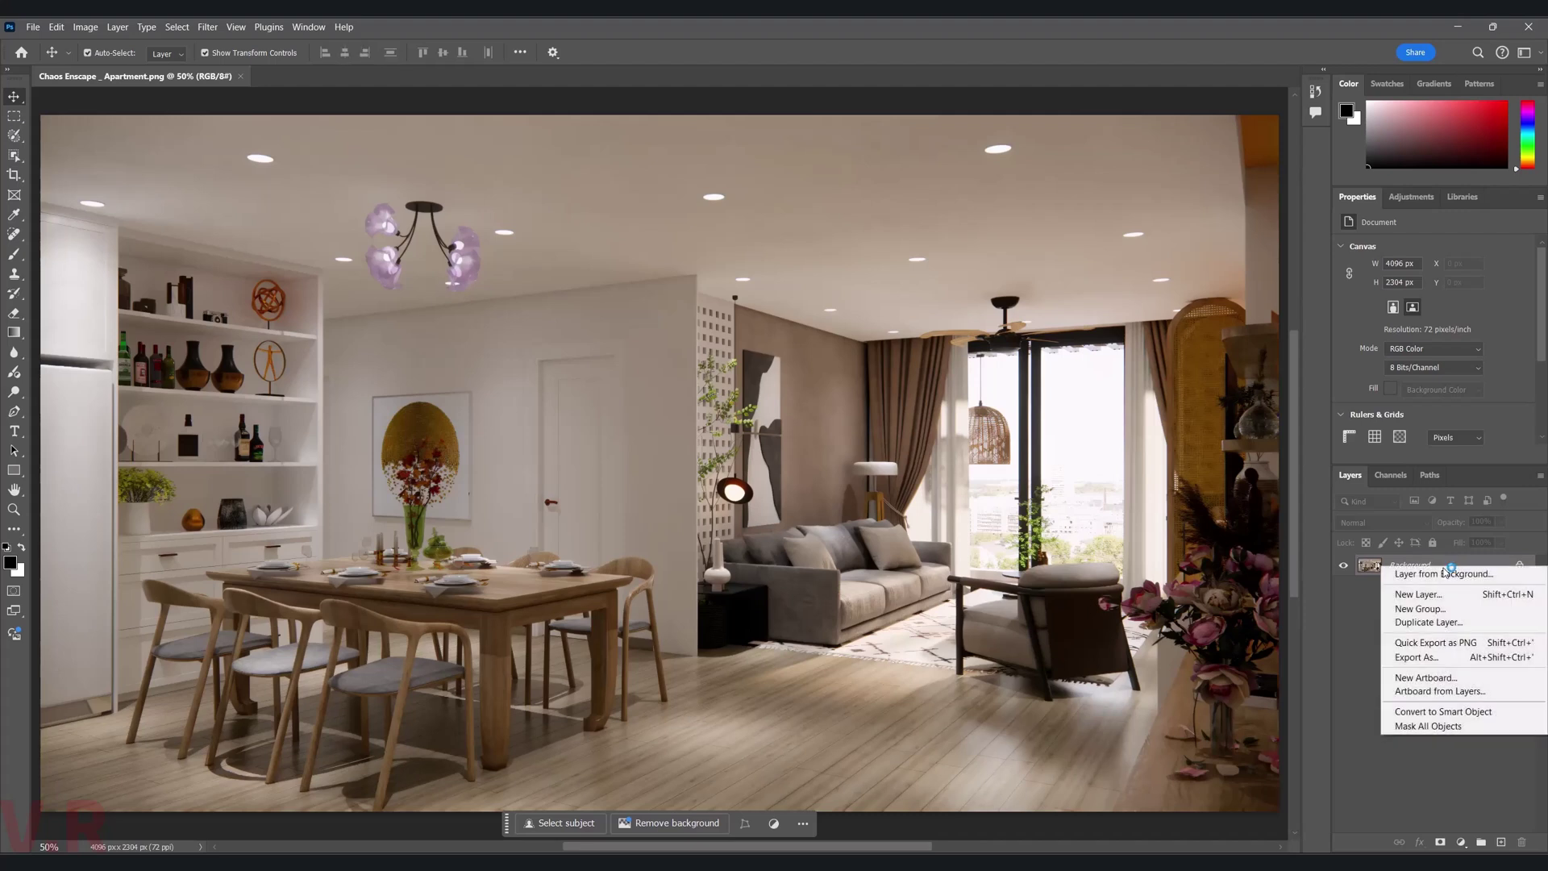
click(1443, 711)
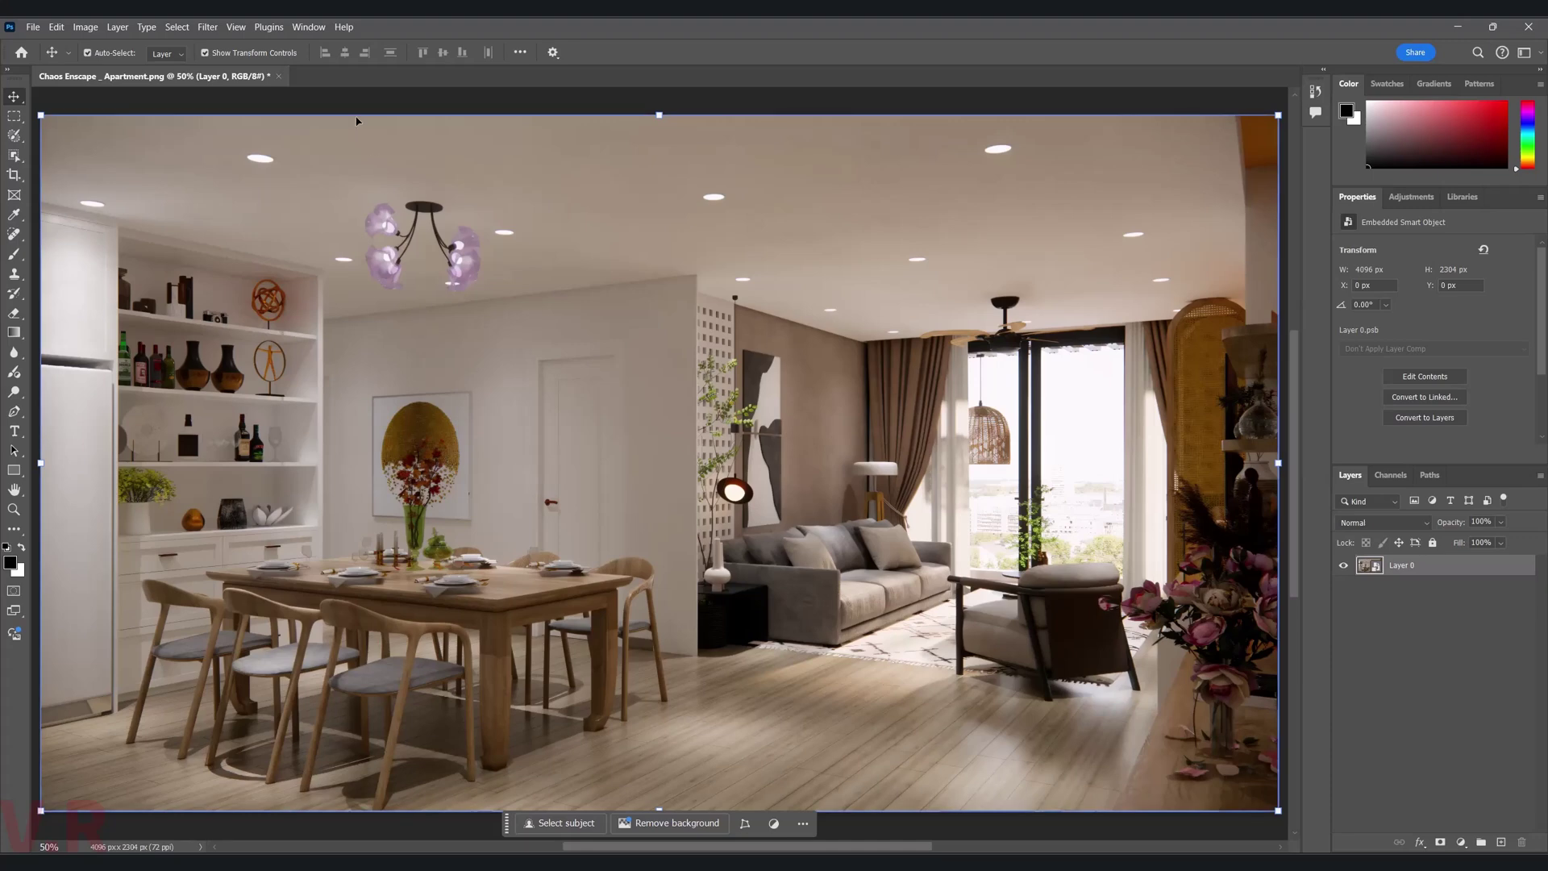
click(208, 27)
click(246, 161)
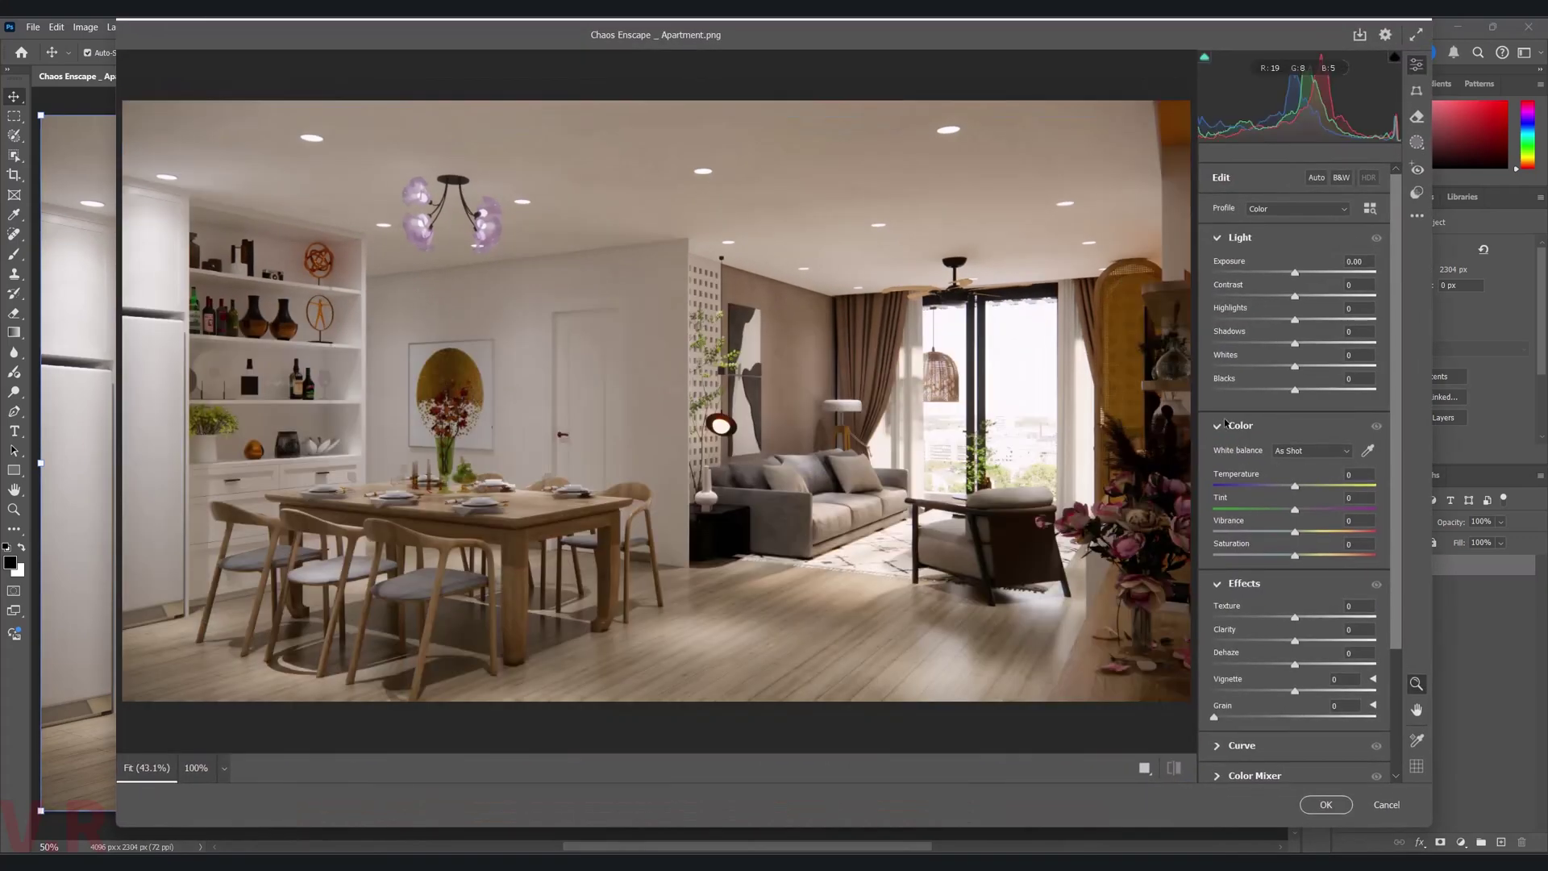
- Apply Auto tone, pull Highlights to about -37, and adjust Shadows and Blacks
click(1323, 185)
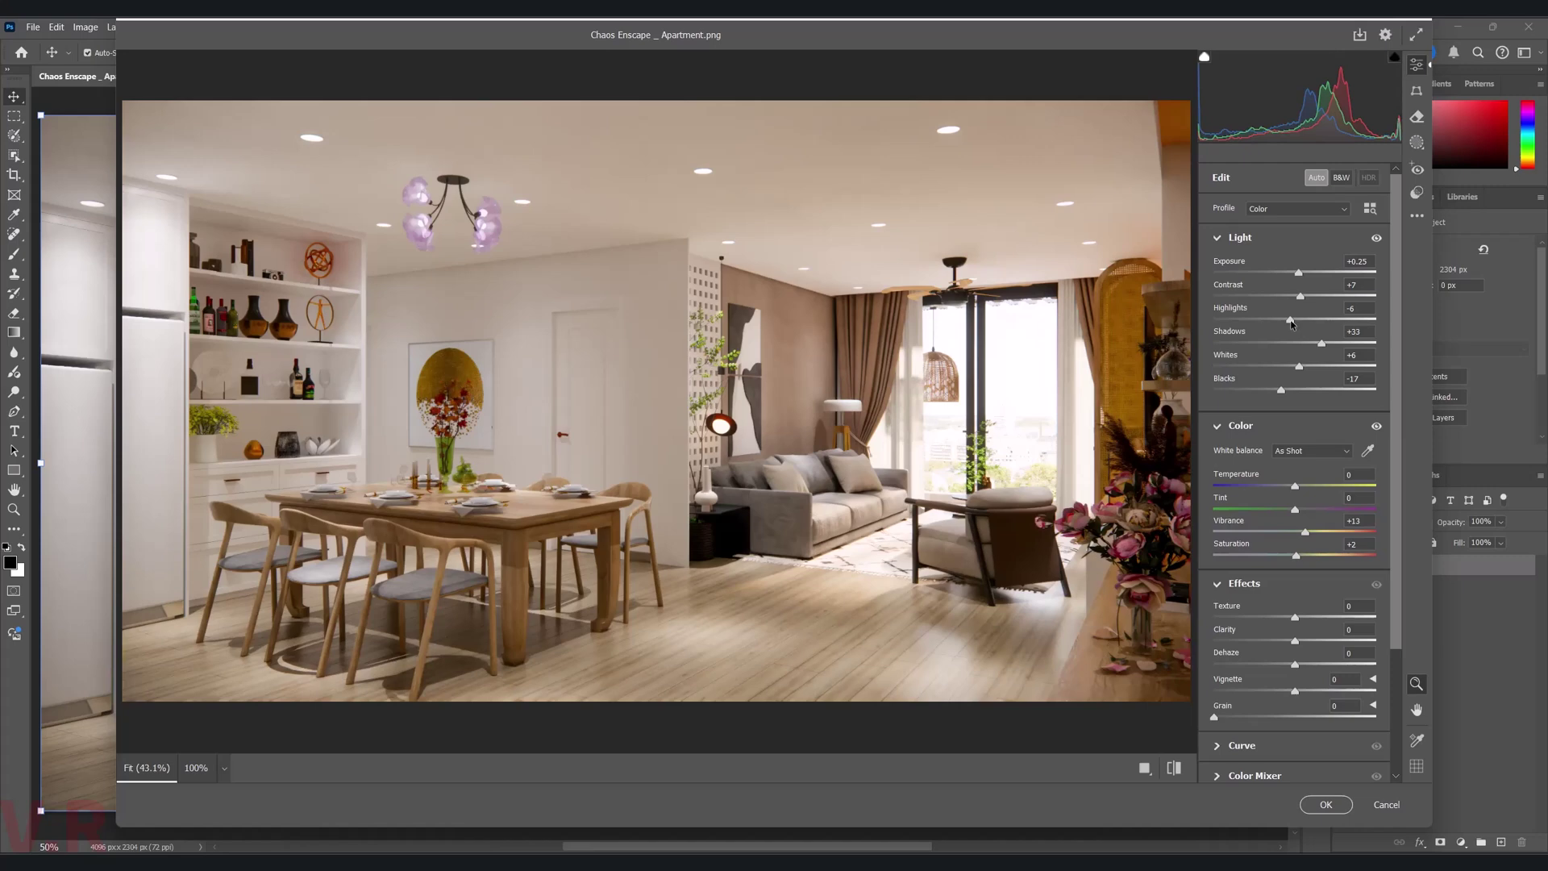
drag(1290, 320, 1264, 320)
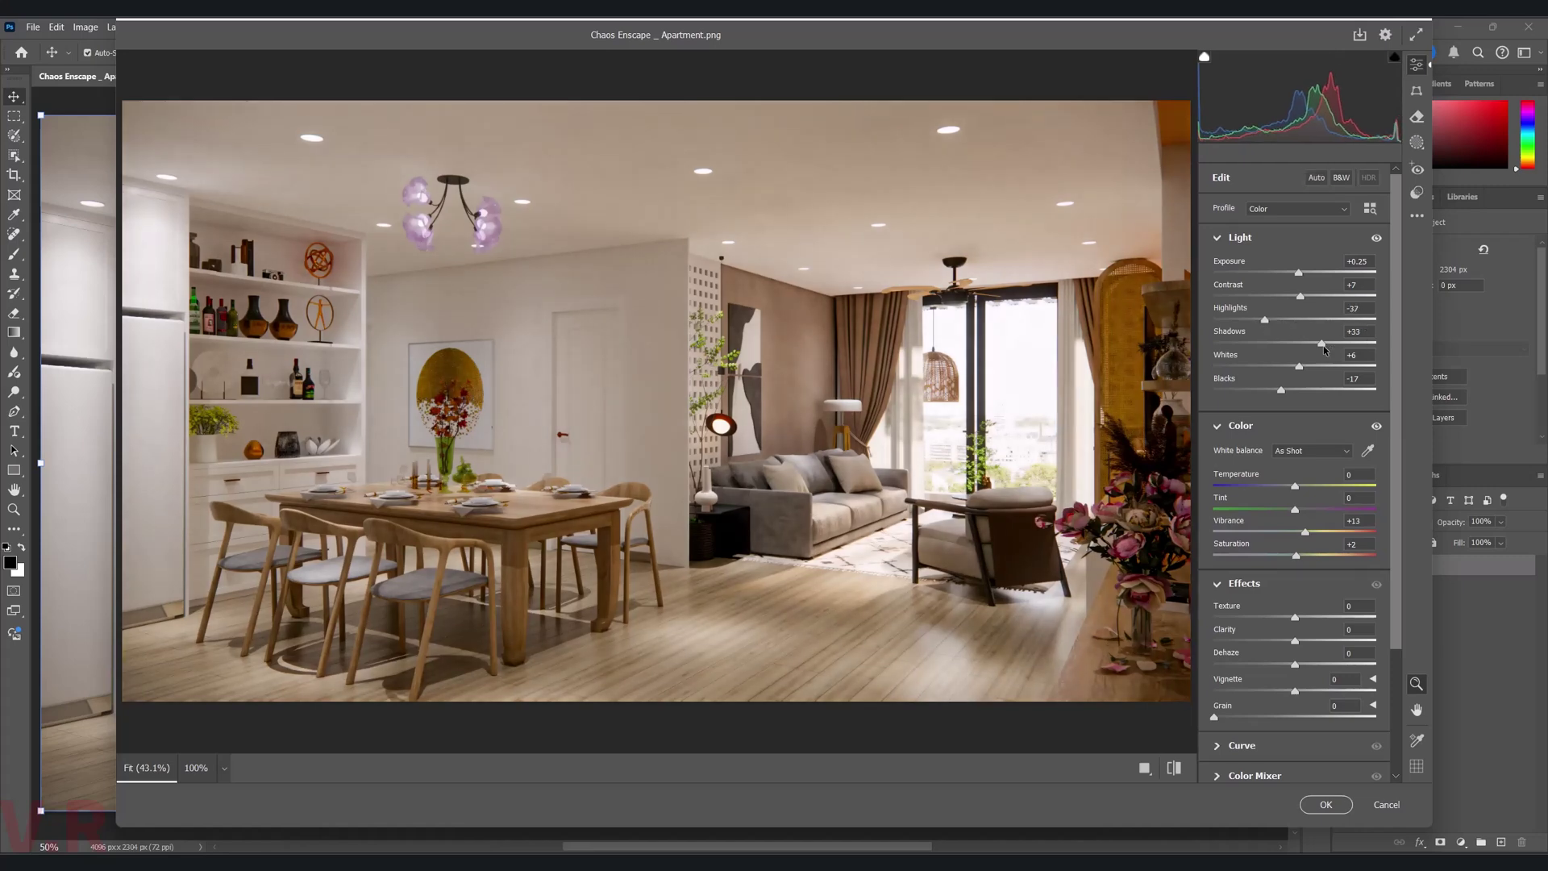
drag(1322, 344, 1309, 296)
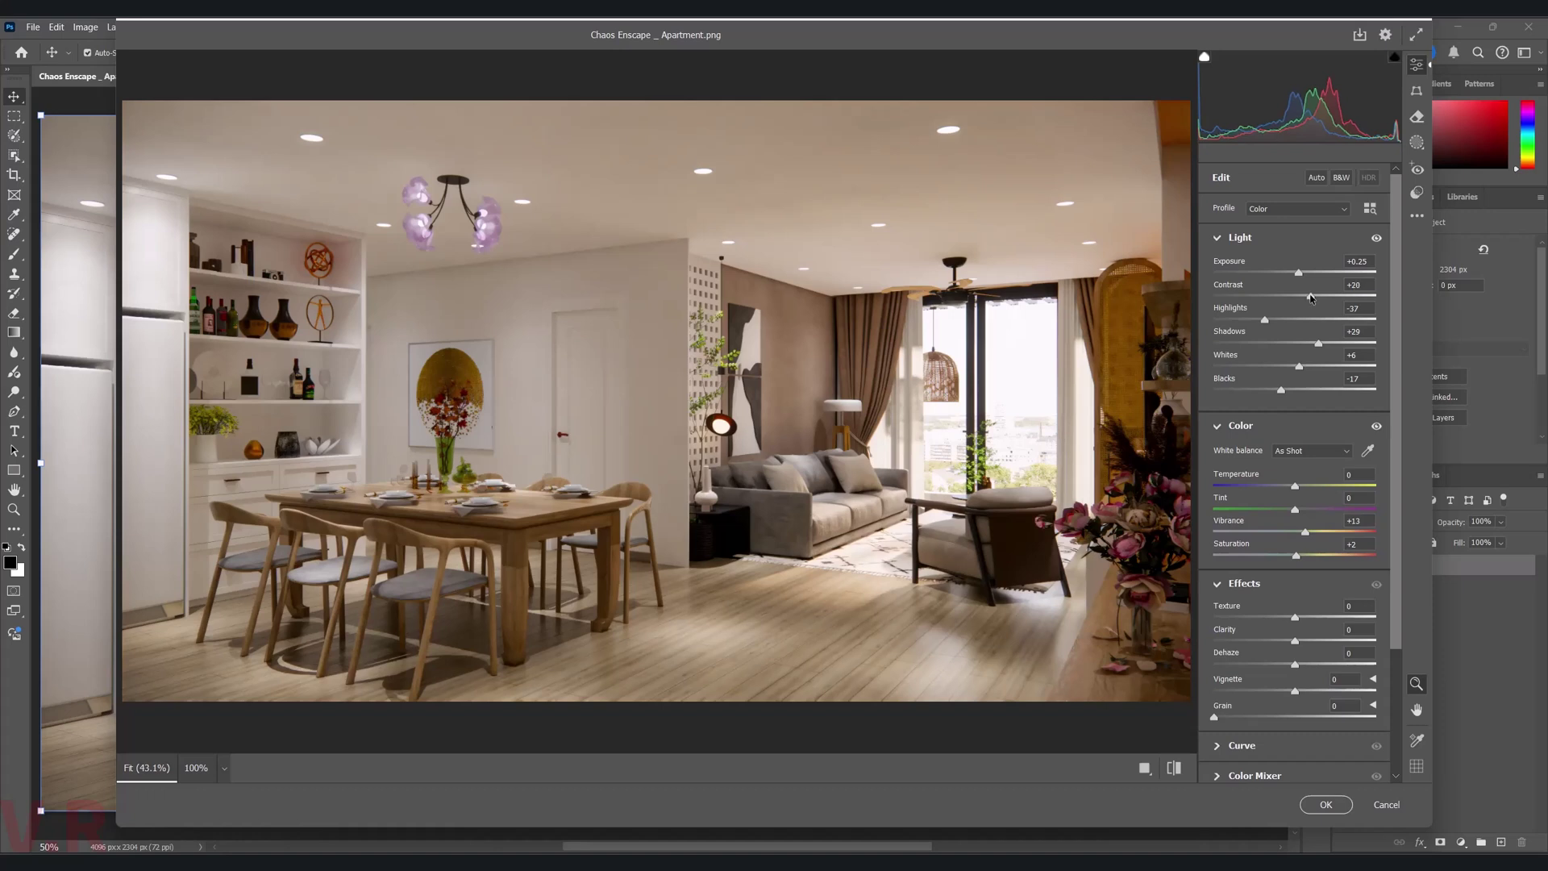
drag(1282, 393, 1286, 392)
- Set Temperature 2, Vibrance +6 and Vignette -10, then apply the Camera Raw grade
drag(1295, 487, 1297, 488)
click(1348, 476)
text(2)
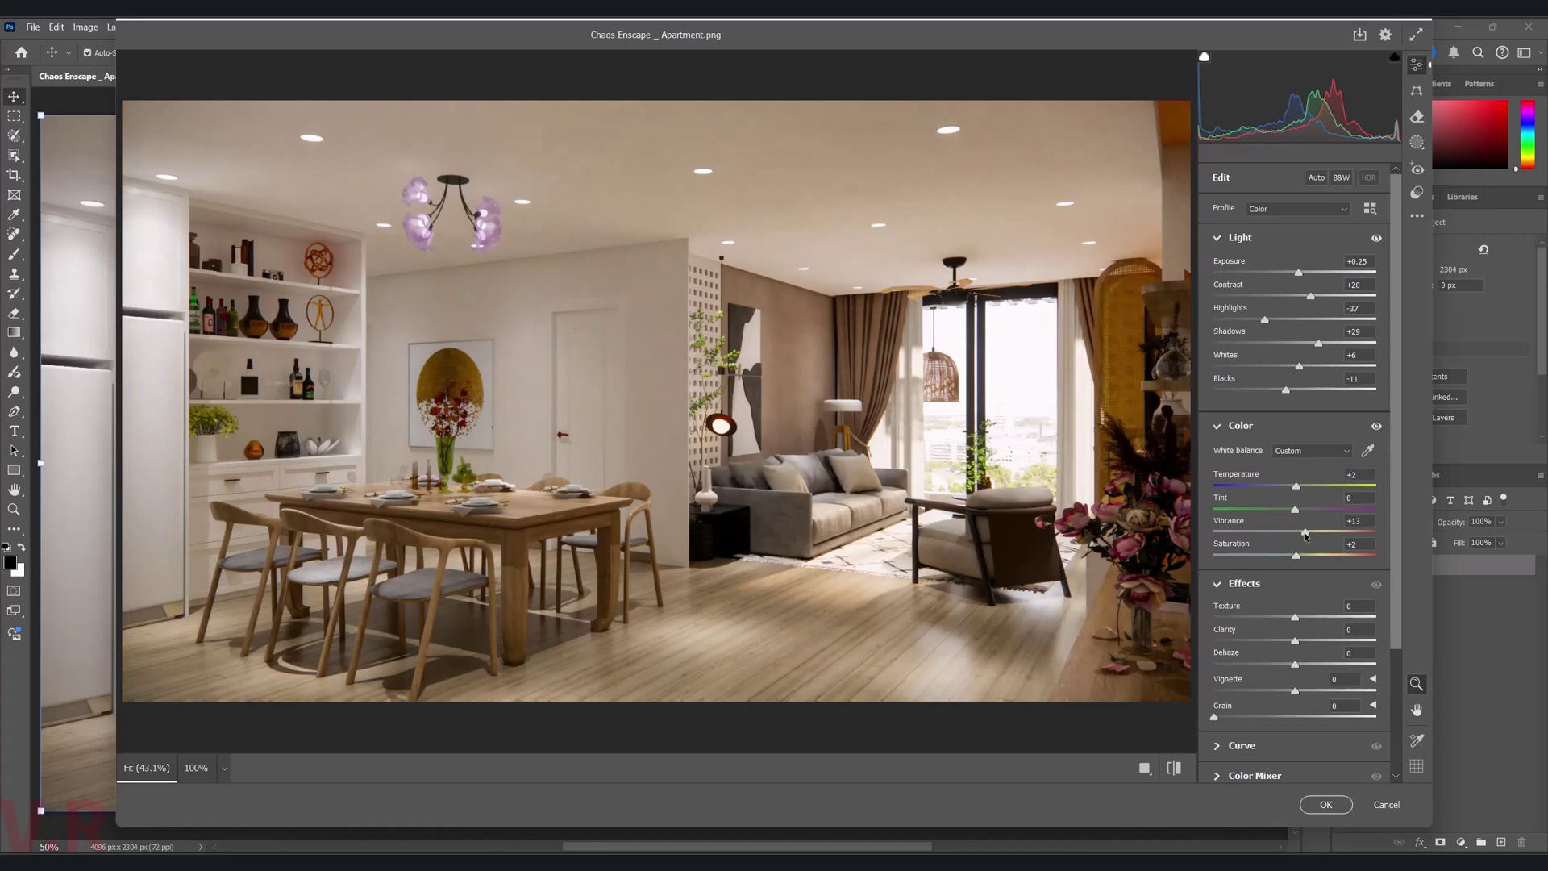
drag(1305, 536, 1299, 533)
drag(1295, 691, 1288, 692)
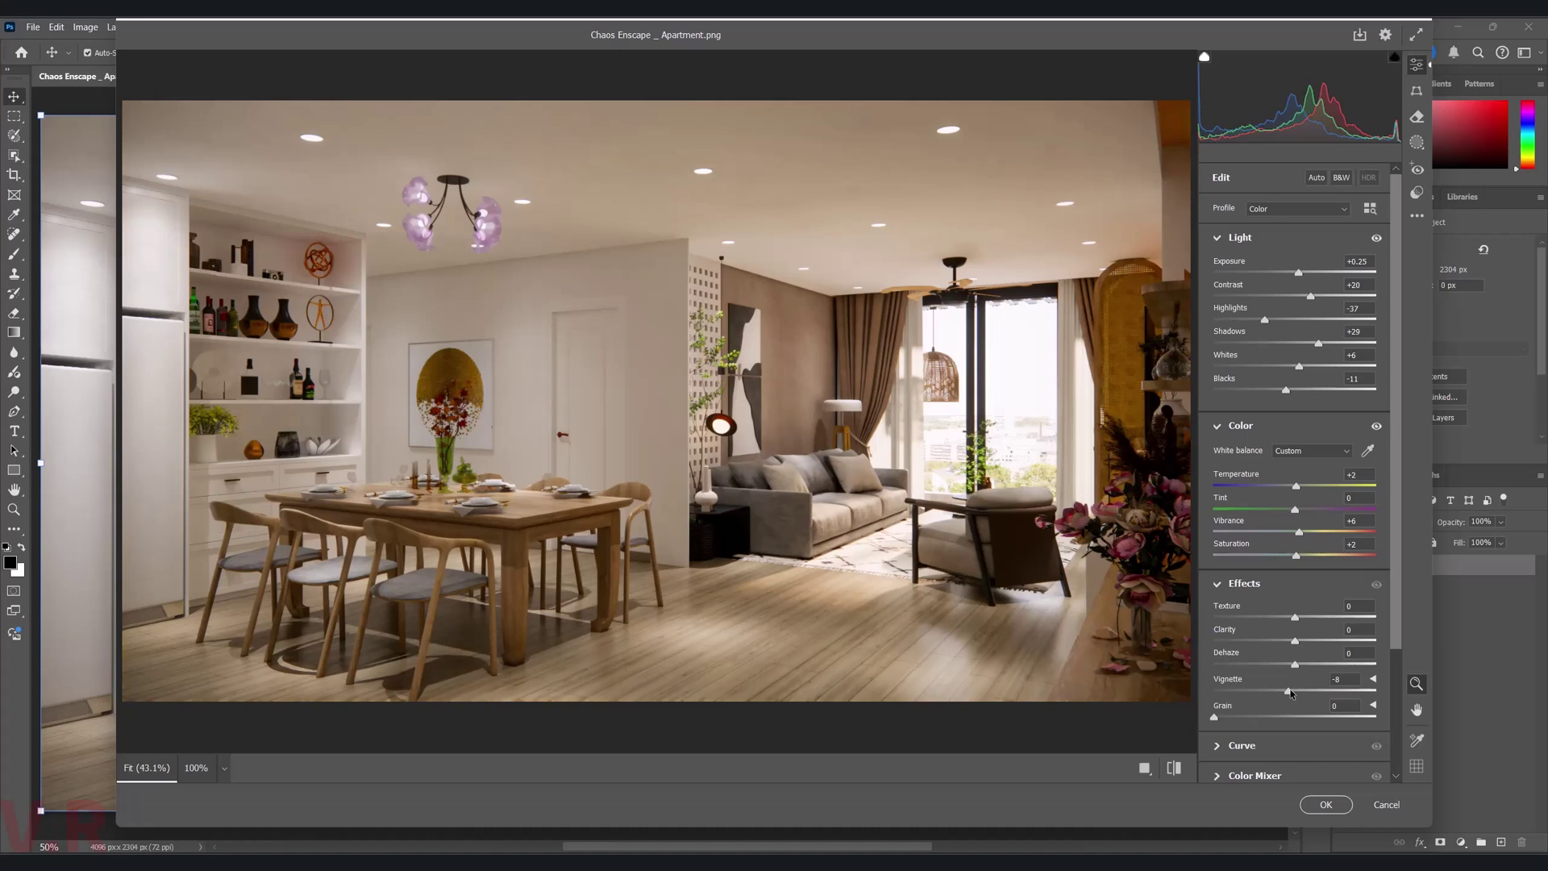
click(1345, 680)
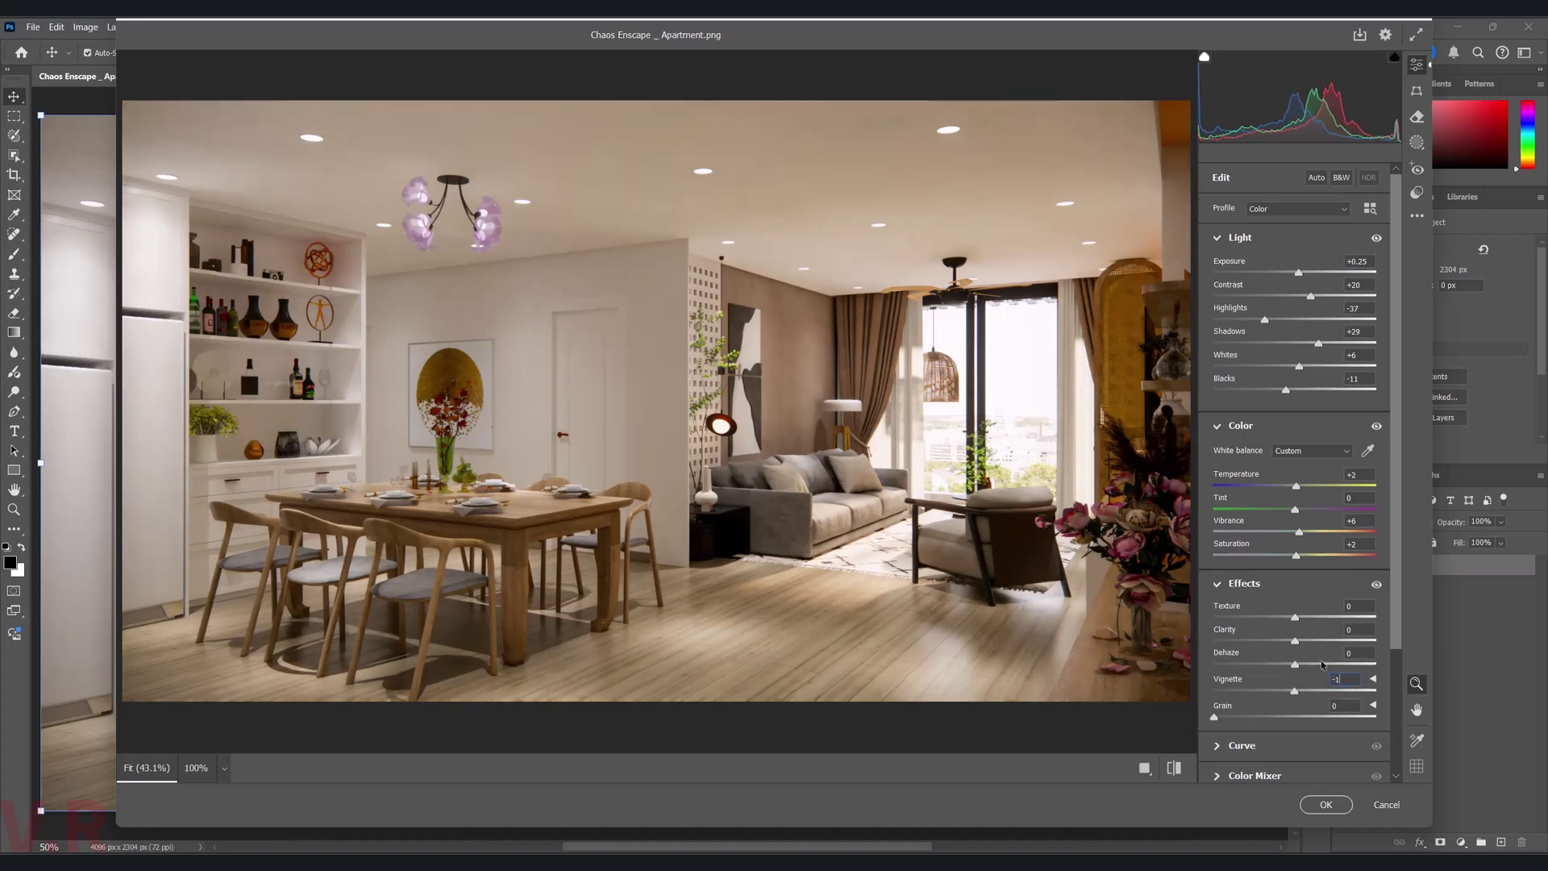
text(10)
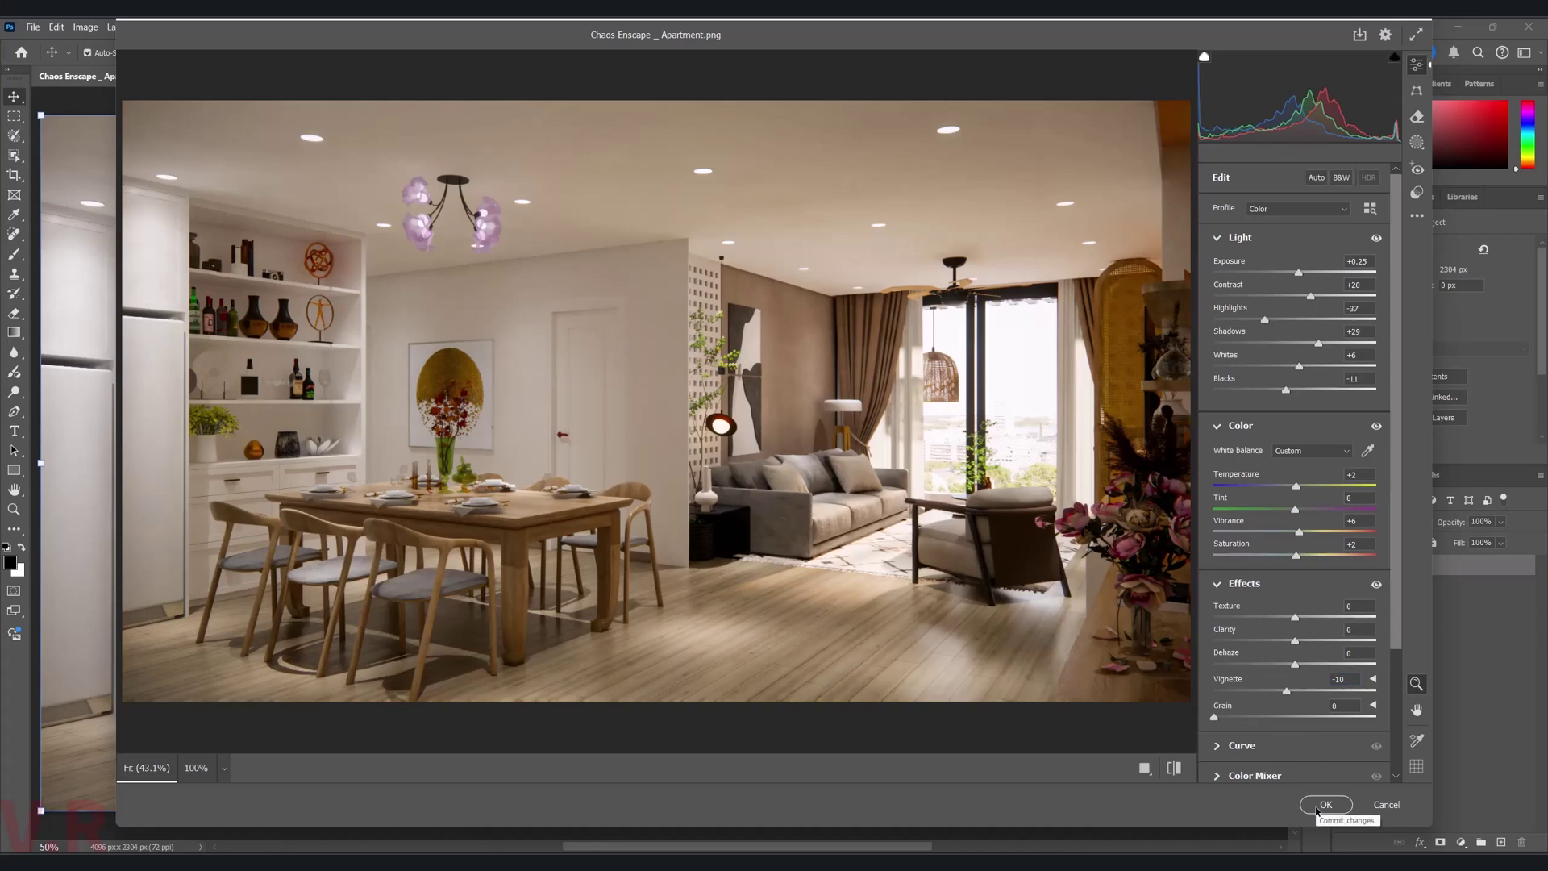
click(1329, 806)
click(1408, 721)
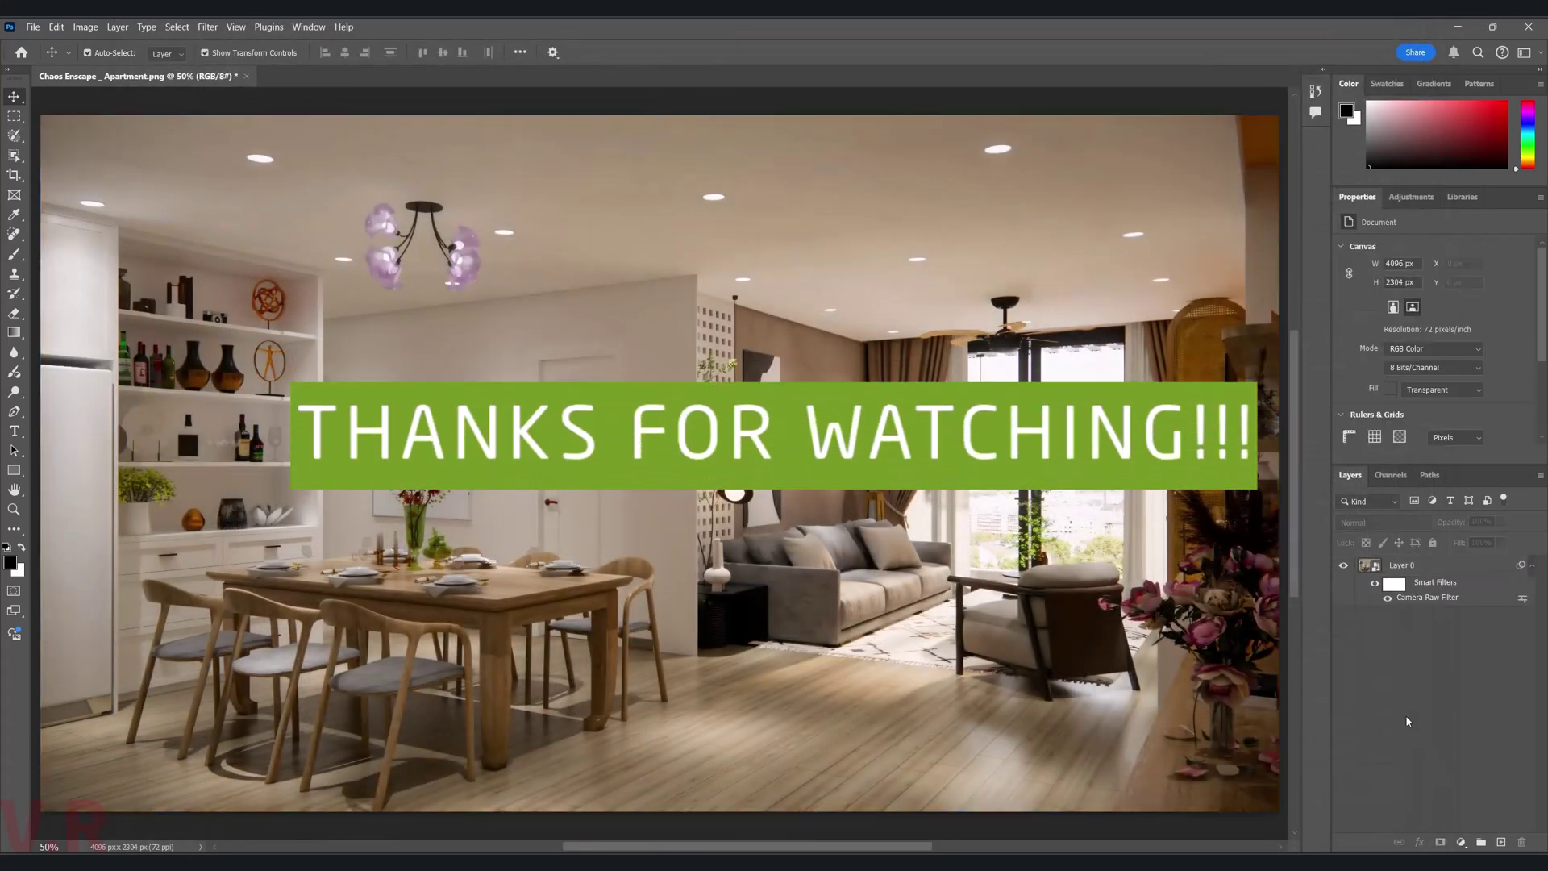